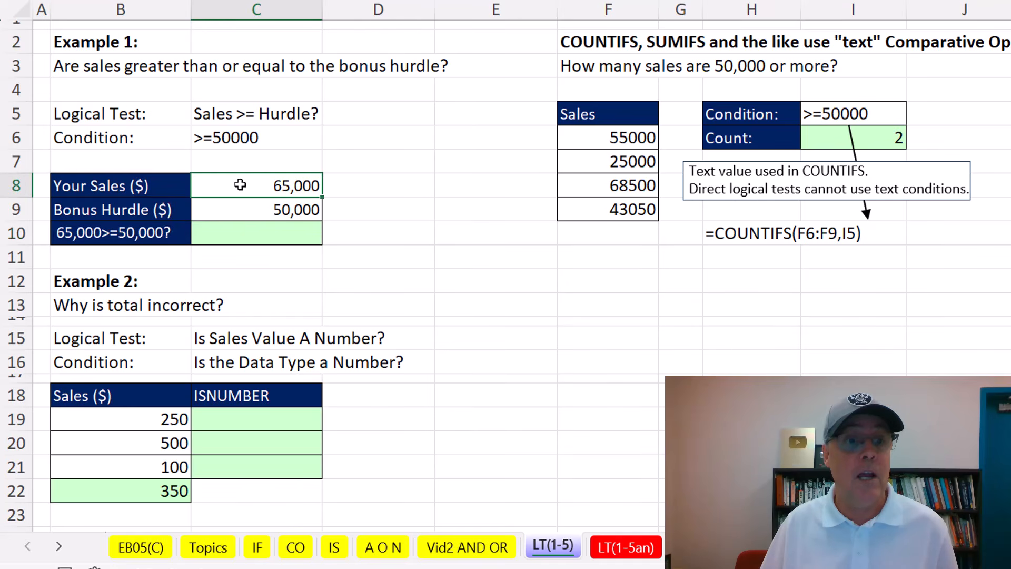
Enter the formula =C8>=C9 in C10 to test whether sales meet the bonus hurdle, and review its references.
{"action": "left_click", "coordinate": [236, 206]}
{"action": "left_click", "coordinate": [234, 228]}
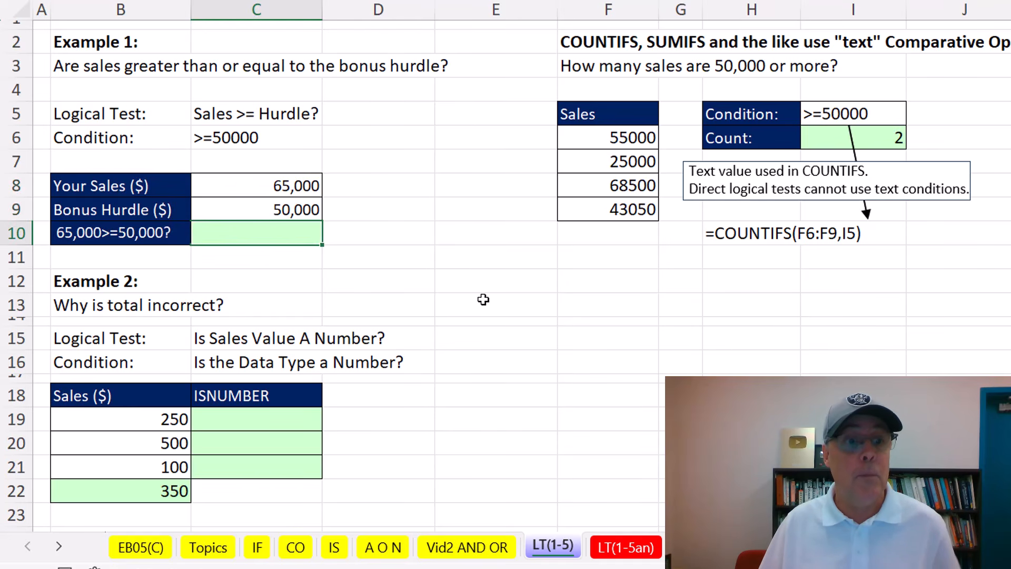
{"action": "type", "text": "="}
{"action": "key", "text": "Up"}
{"action": "key", "text": "Up"}
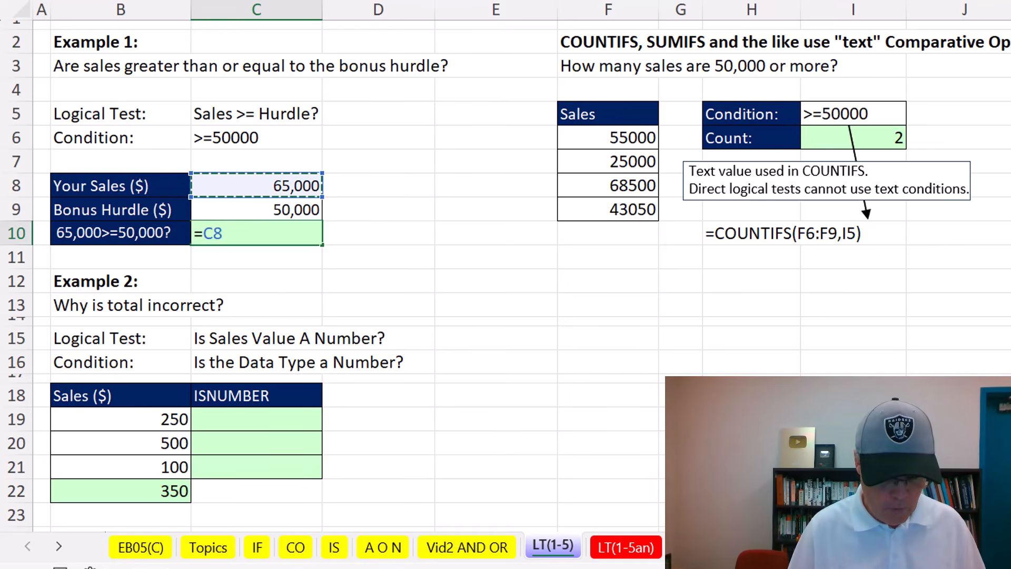
{"action": "type", "text": ">="}
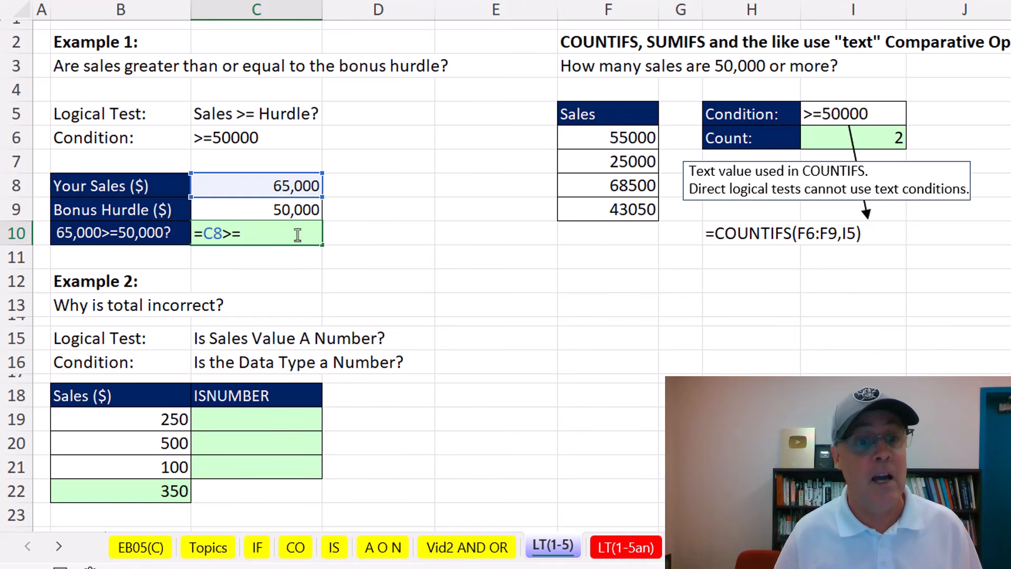
{"action": "left_click", "coordinate": [289, 211]}
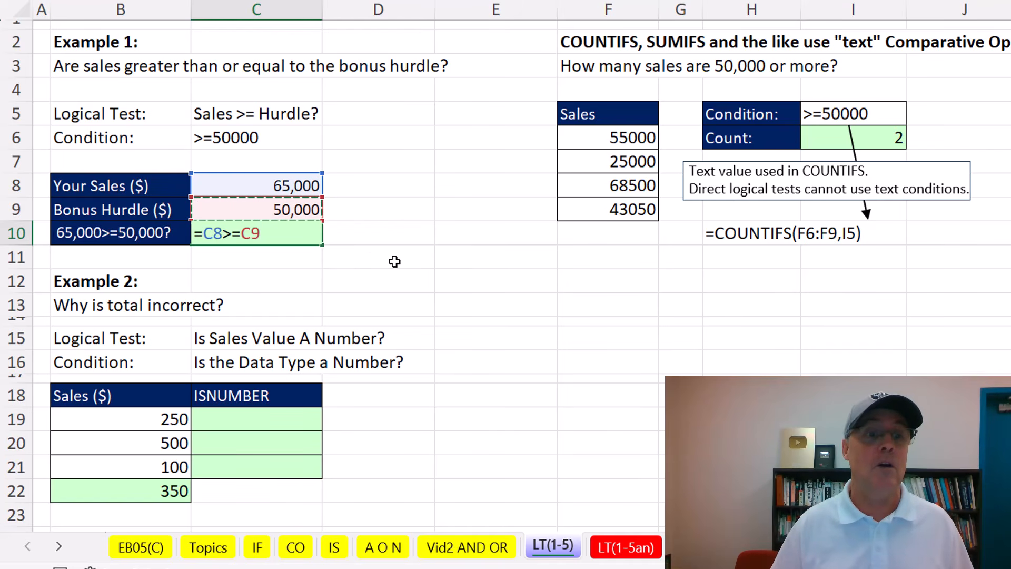
{"action": "key", "text": "ctrl+Return"}
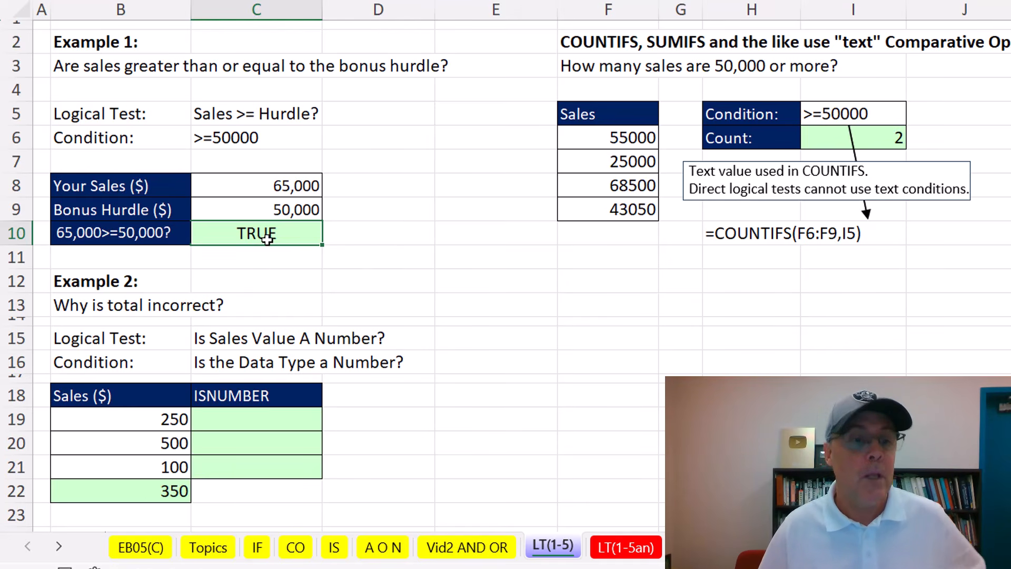
{"action": "key", "text": "F2"}
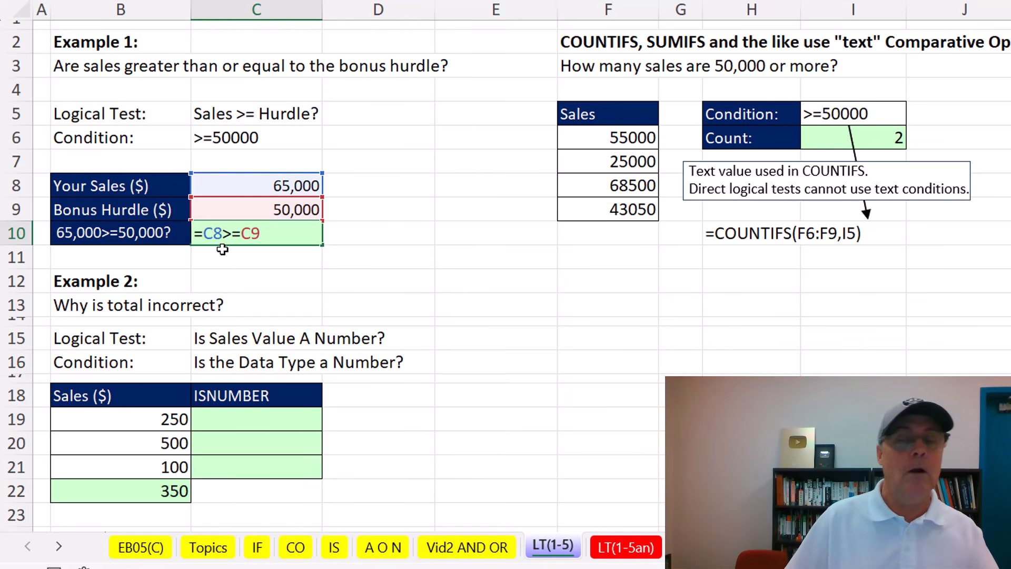
Test the bonus hurdle formula by setting Your Sales in C8 to 1 and to 50000.
{"action": "left_click", "coordinate": [291, 192]}
{"action": "type", "text": "1"}
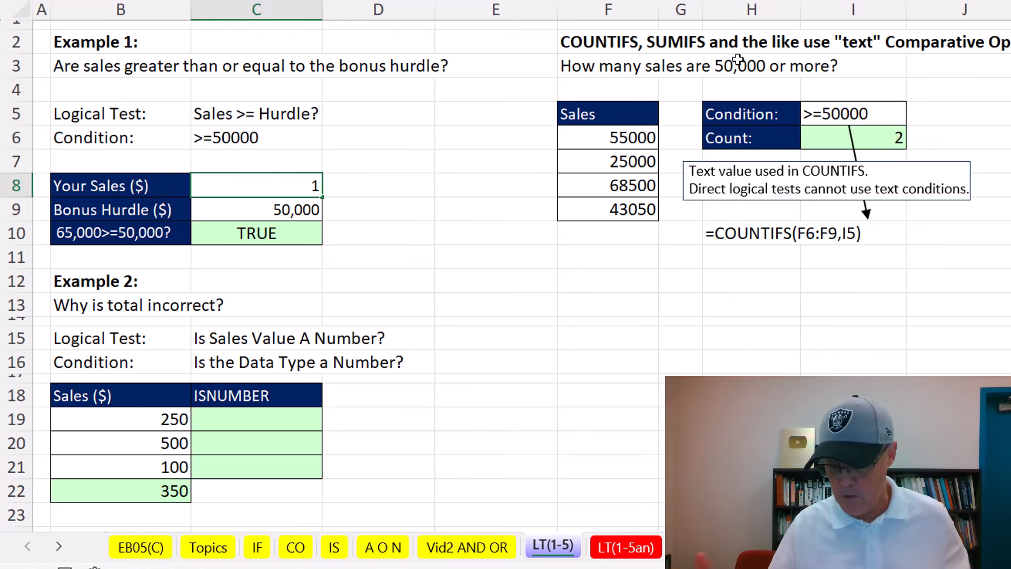
{"action": "key", "text": "ctrl+Return"}
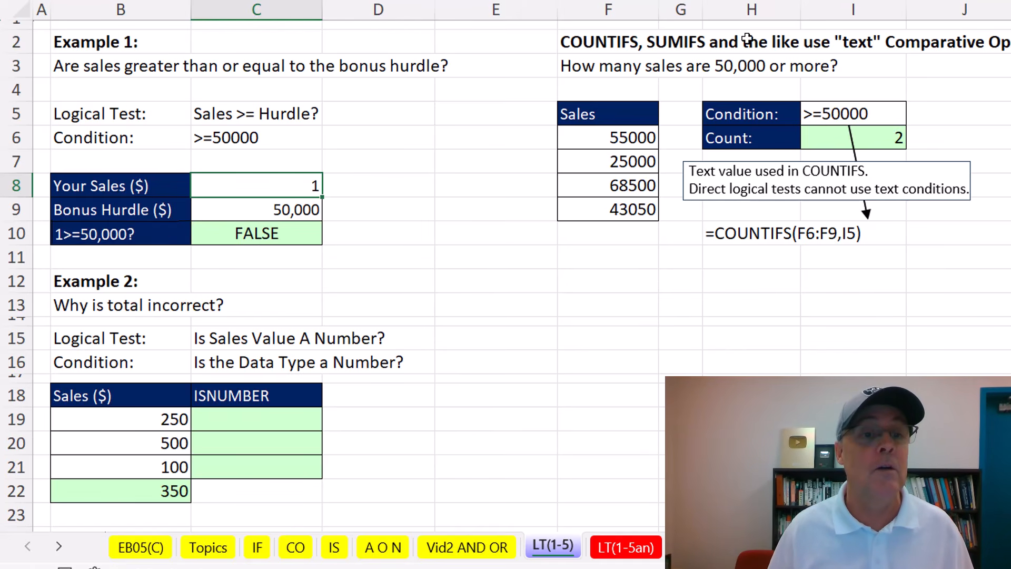
{"action": "type", "text": "50000"}
{"action": "key", "text": "ctrl+Return"}
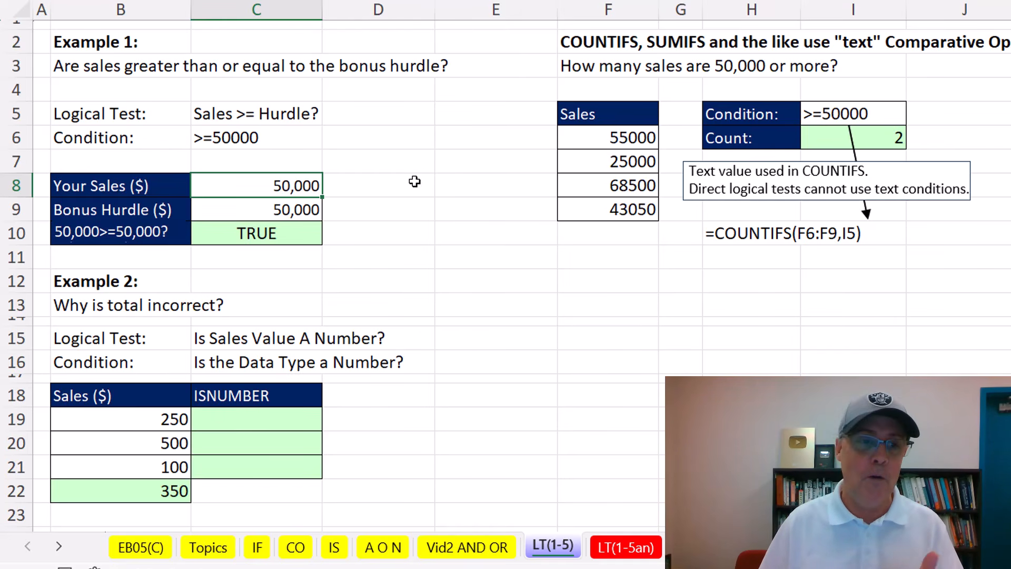
Undo the test changes made to Your Sales in C8.
{"action": "key", "text": "ctrl+z"}
{"action": "key", "text": "ctrl+z"}
{"action": "key", "text": "ctrl+z"}
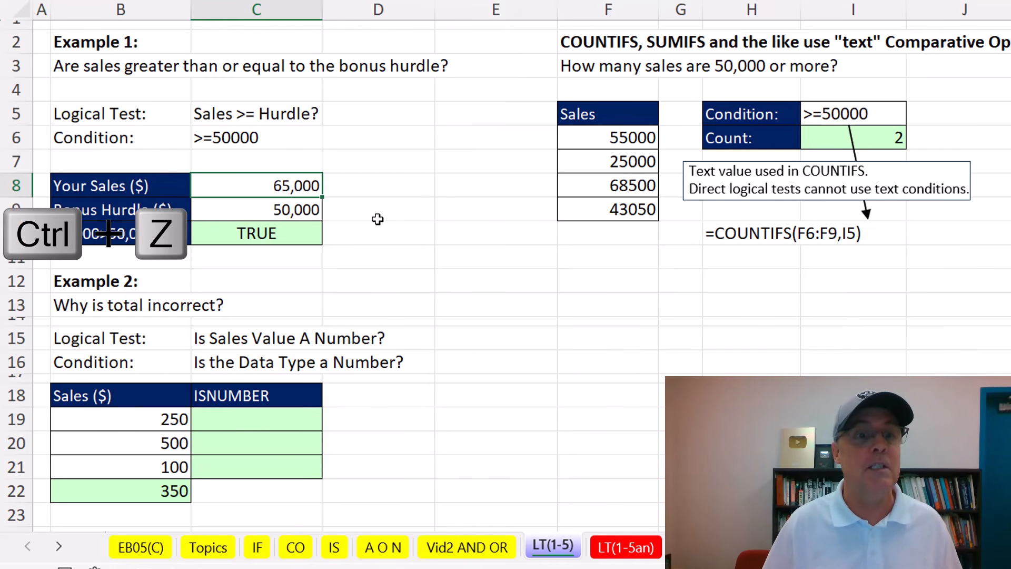
Compare the direct logical test formula in C10 with the COUNTIFS formula in I6 and its text condition in I5.
{"action": "left_click", "coordinate": [295, 235]}
{"action": "key", "text": "F2"}
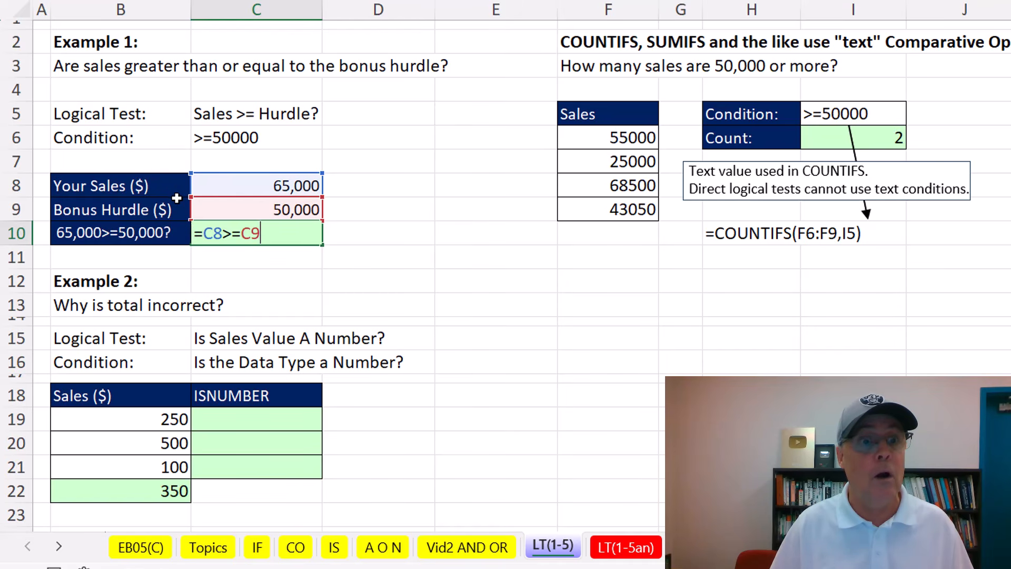
{"action": "key", "text": "ctrl+Return"}
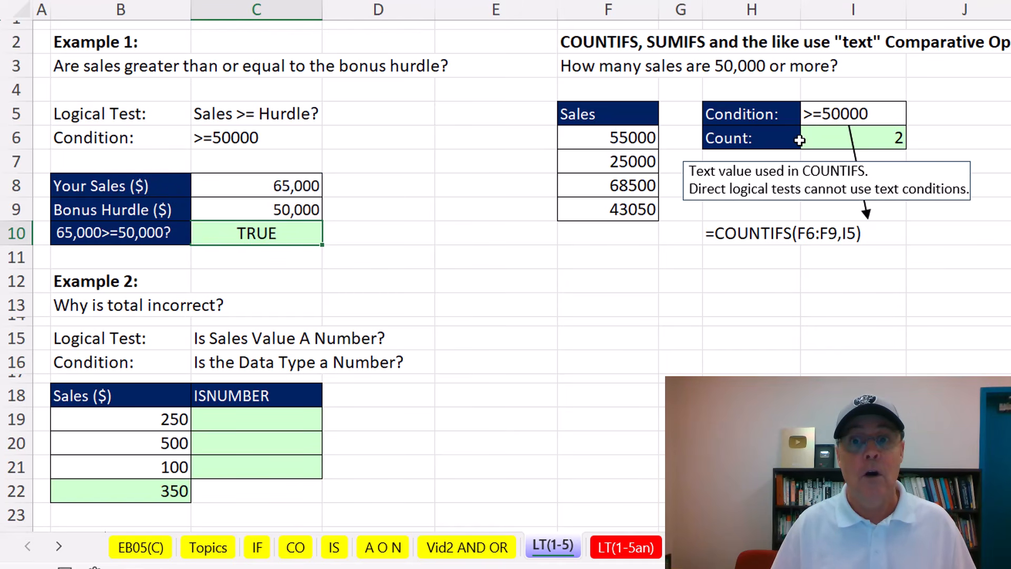
{"action": "left_click", "coordinate": [843, 108]}
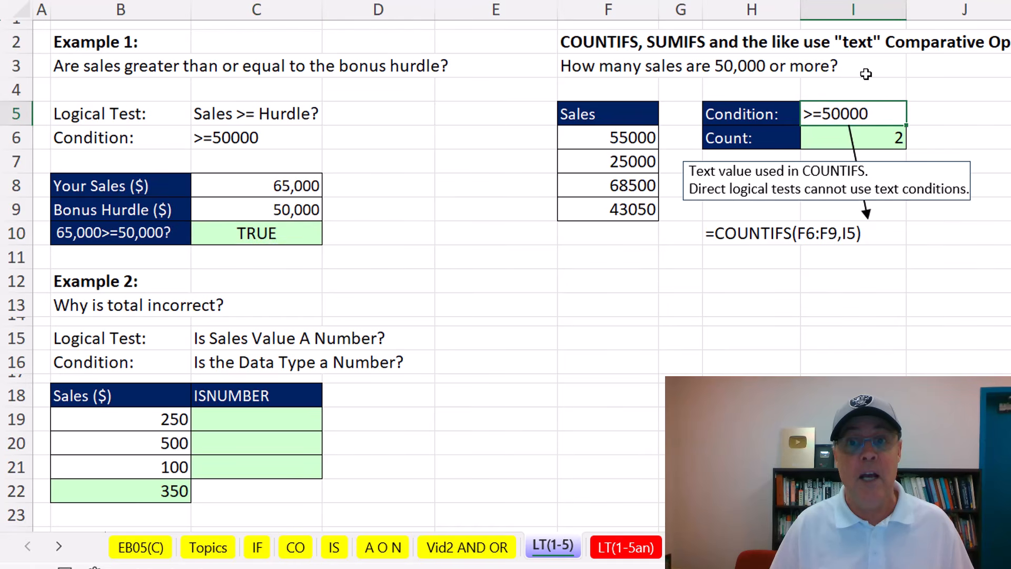
{"action": "left_click", "coordinate": [828, 141]}
{"action": "key", "text": "F2"}
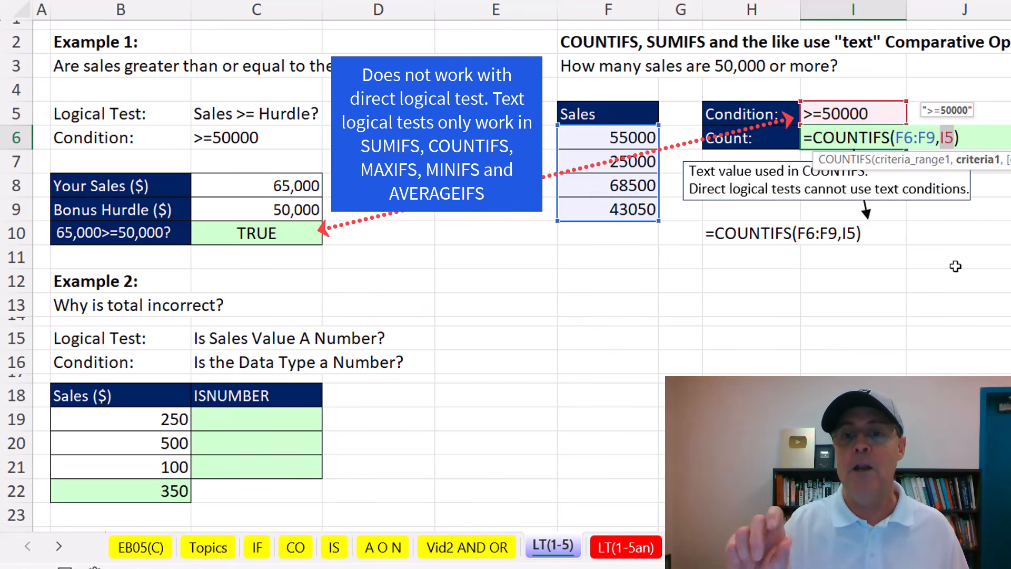
{"action": "key", "text": "ctrl+Return"}
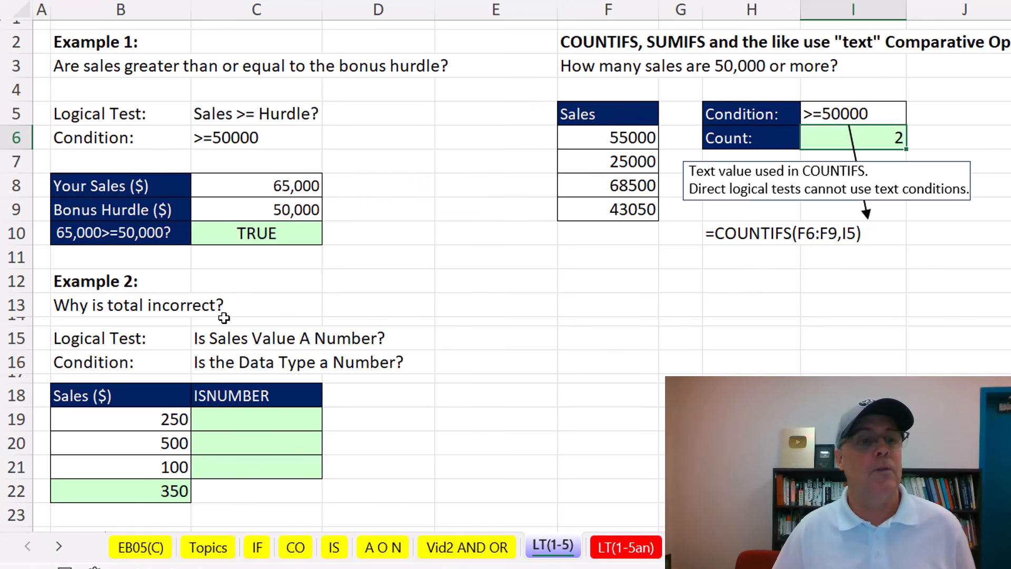
Check the SUM formula over B19:B21 in the sales total cell B22.
{"action": "left_click", "coordinate": [161, 489]}
{"action": "key", "text": "alt+equal"}
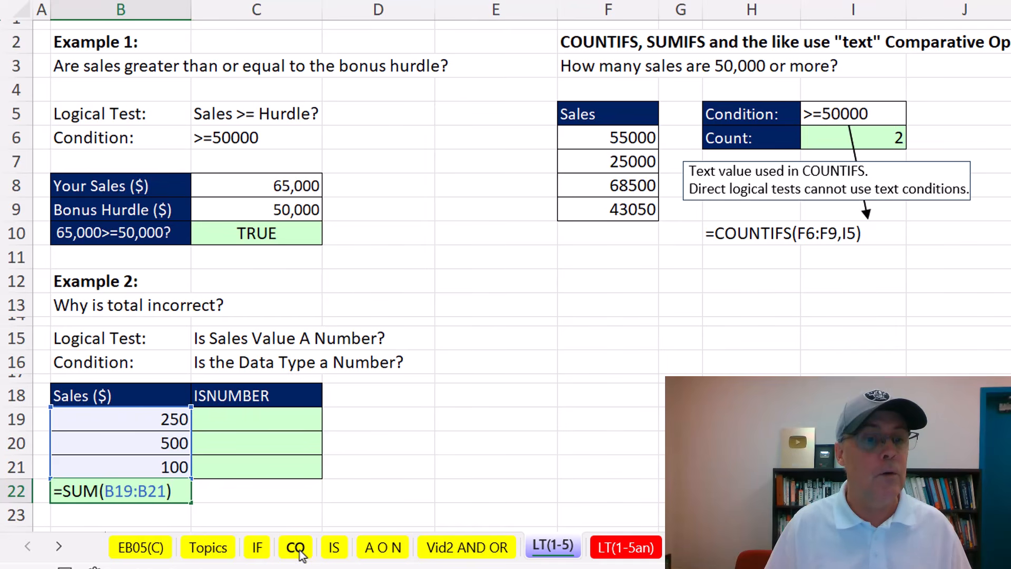
{"action": "key", "text": "ctrl+Return"}
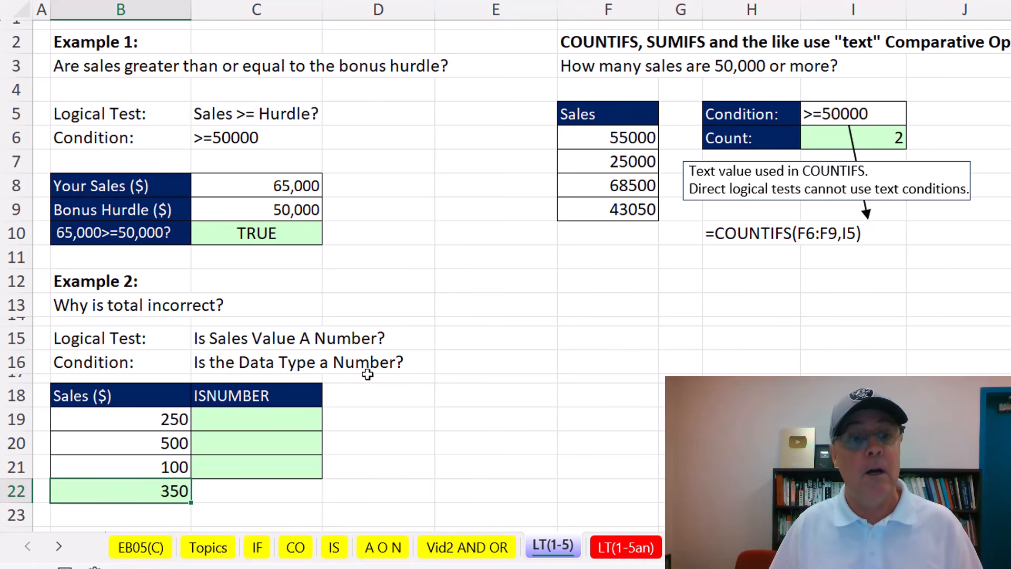
Enter an ISNUMBER formula in C19 that tests all sales values in B19:B21.
{"action": "left_click", "coordinate": [280, 420]}
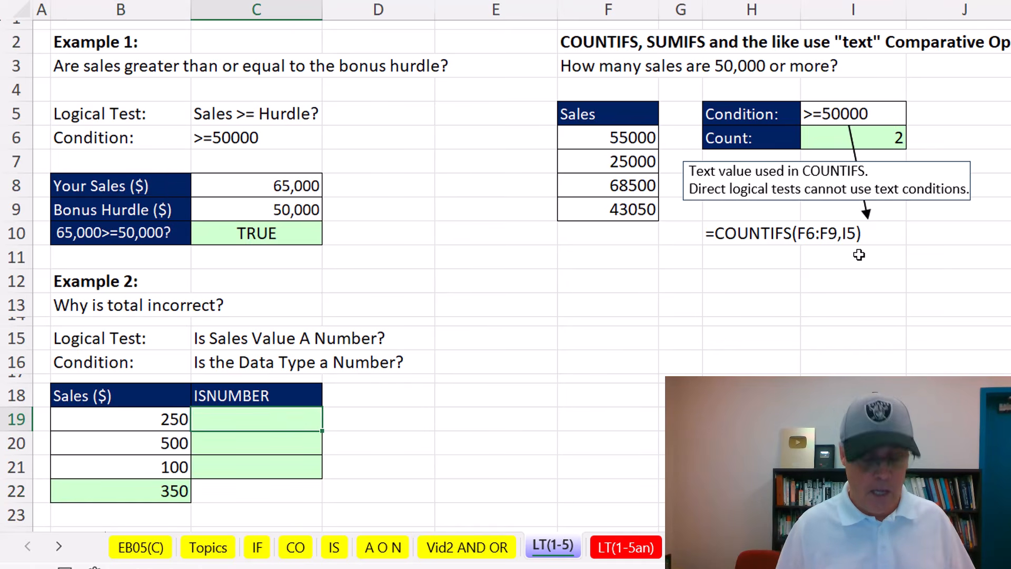
{"action": "type", "text": "=i"}
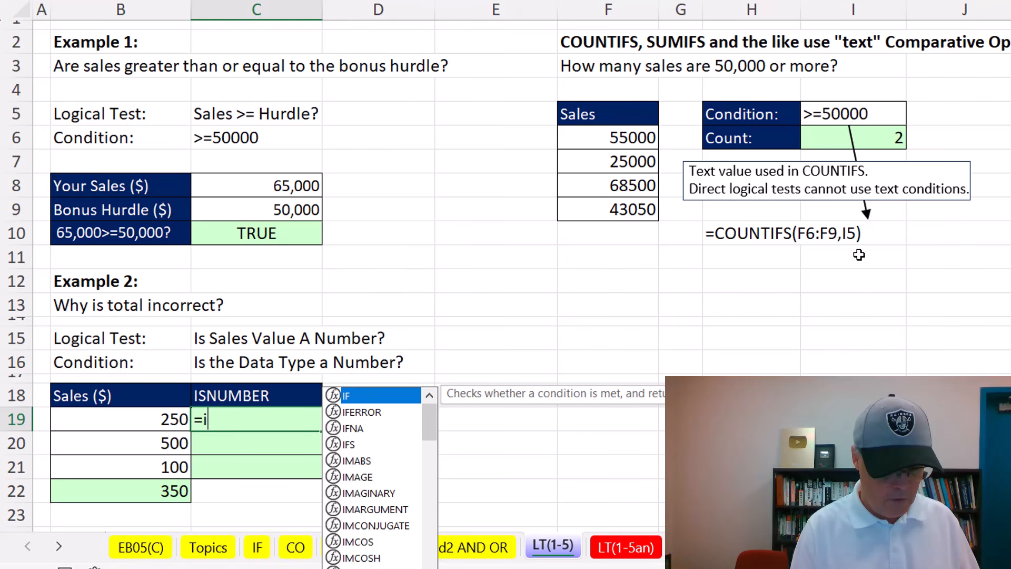
{"action": "type", "text": "snu"}
{"action": "key", "text": "Tab"}
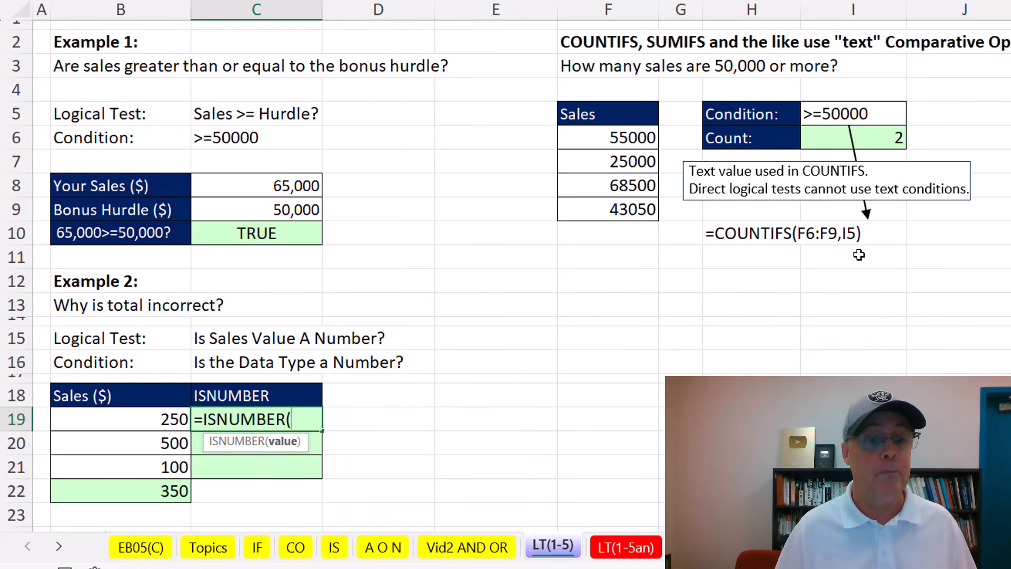
{"action": "left_click_drag", "start_coordinate": [143, 417], "coordinate": [144, 461]}
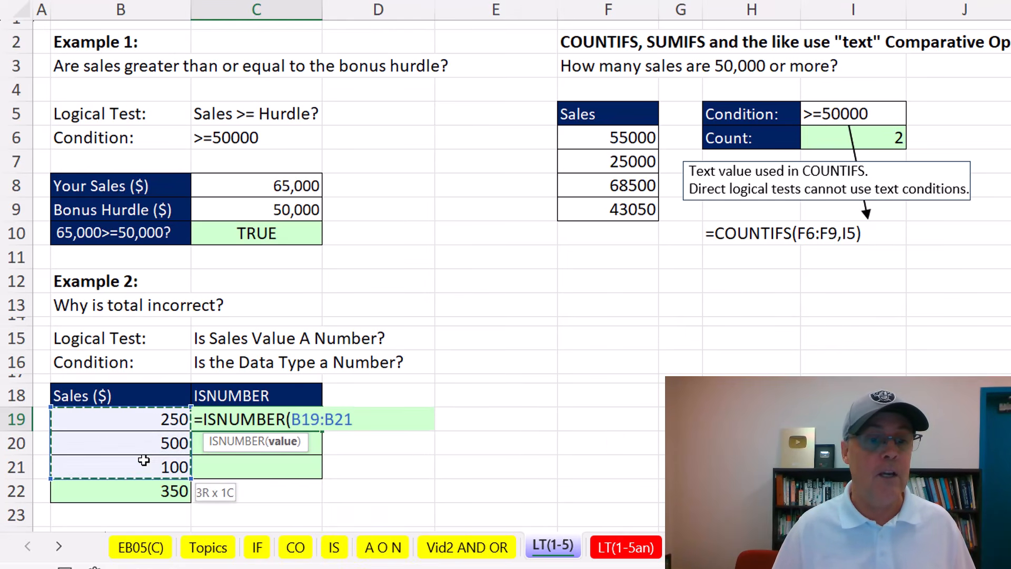
{"action": "key", "text": "ctrl+Return"}
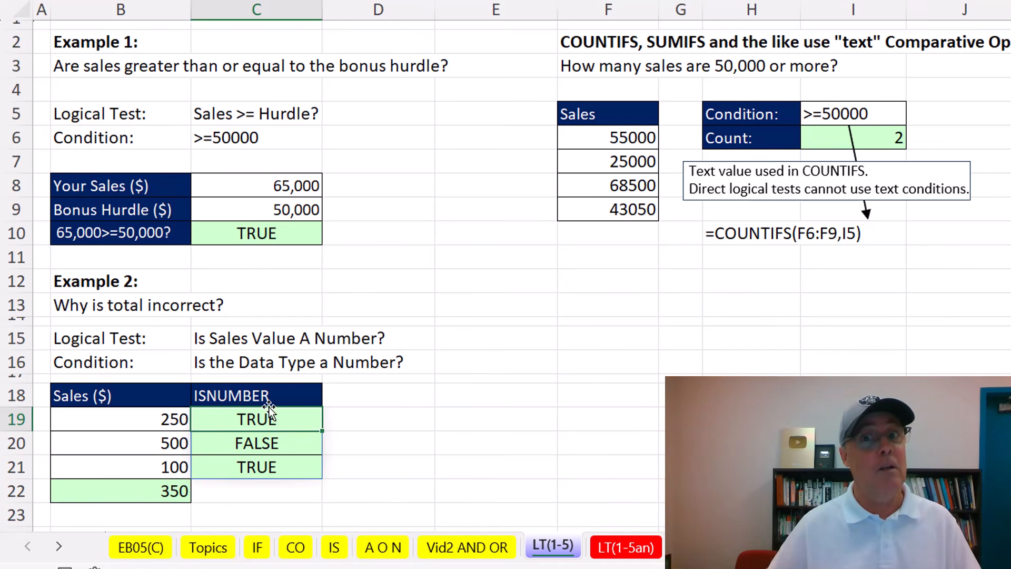
Remove the leading apostrophe from the 500 in B20 so it is stored as a number.
{"action": "left_click", "coordinate": [177, 442]}
{"action": "key", "text": "F2"}
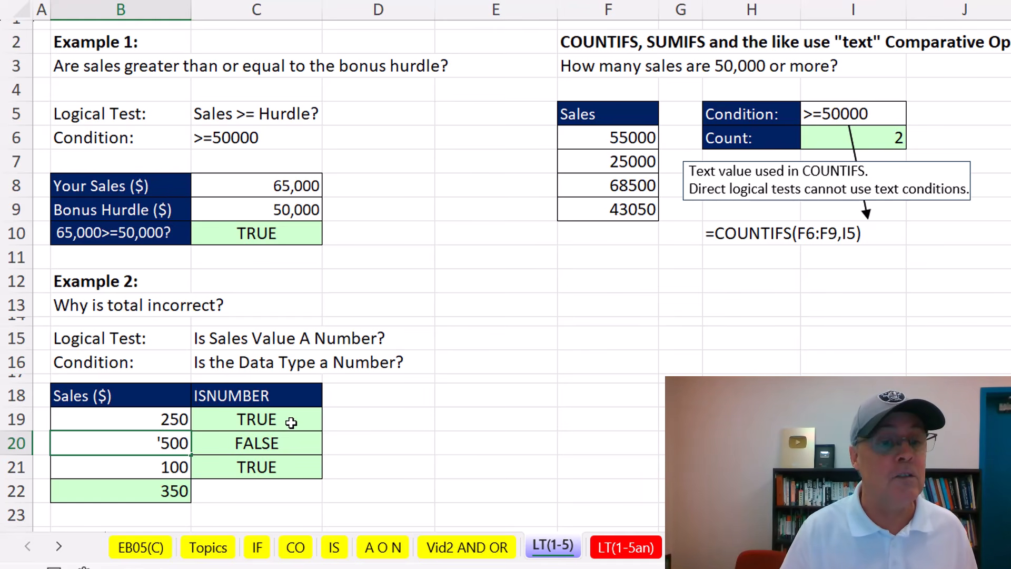
{"action": "key", "text": "BackSpace"}
{"action": "key", "text": "Return"}
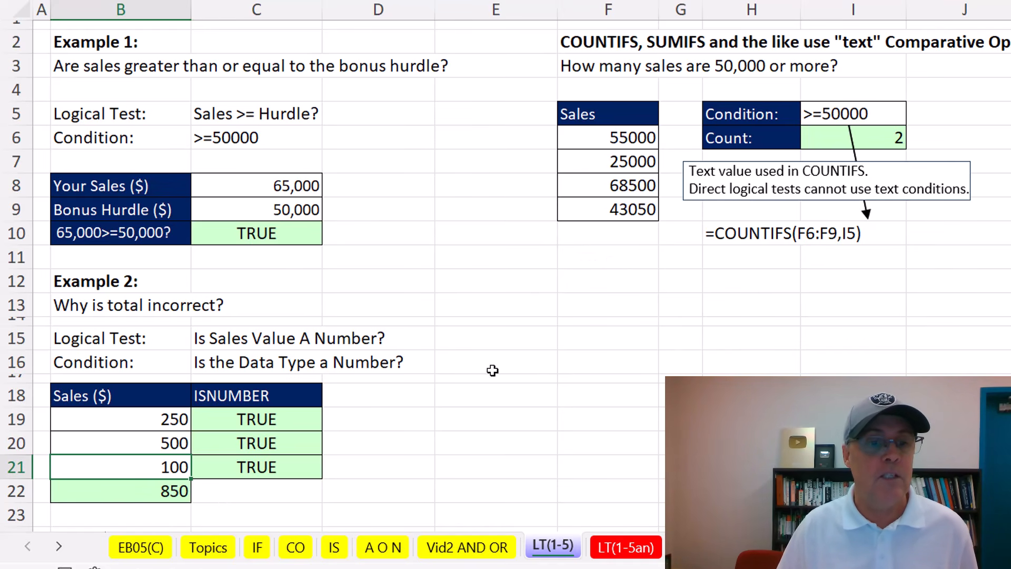
Start an AND formula in E36 of Example 3 with C36>=$D$32 as the first logical test, locking the hurdle reference.
{"action": "scroll", "coordinate": [579, 374], "scroll_direction": "down", "scroll_amount": 3}
{"action": "scroll", "coordinate": [608, 377], "scroll_direction": "down", "scroll_amount": 5}
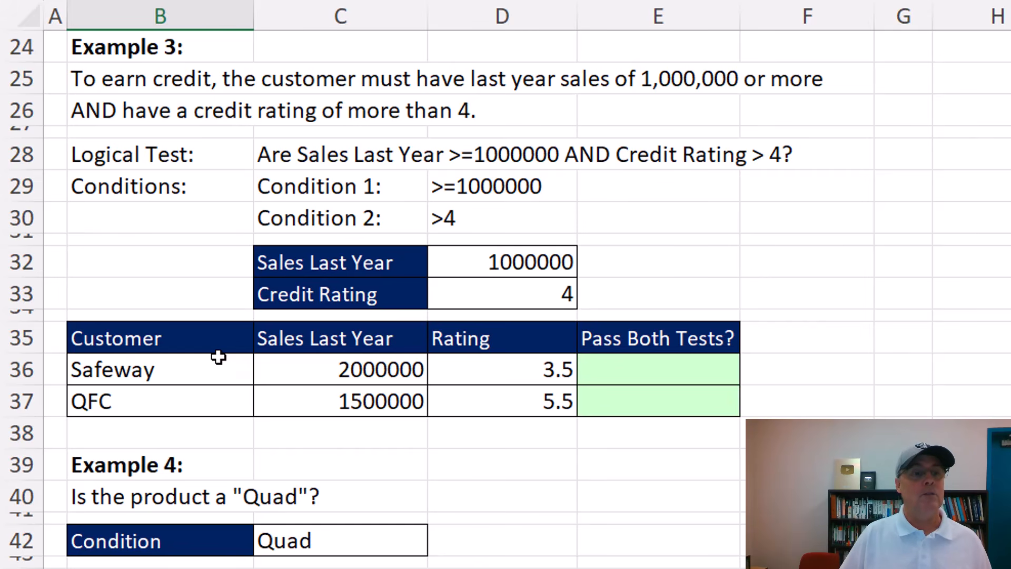
{"action": "left_click", "coordinate": [627, 379]}
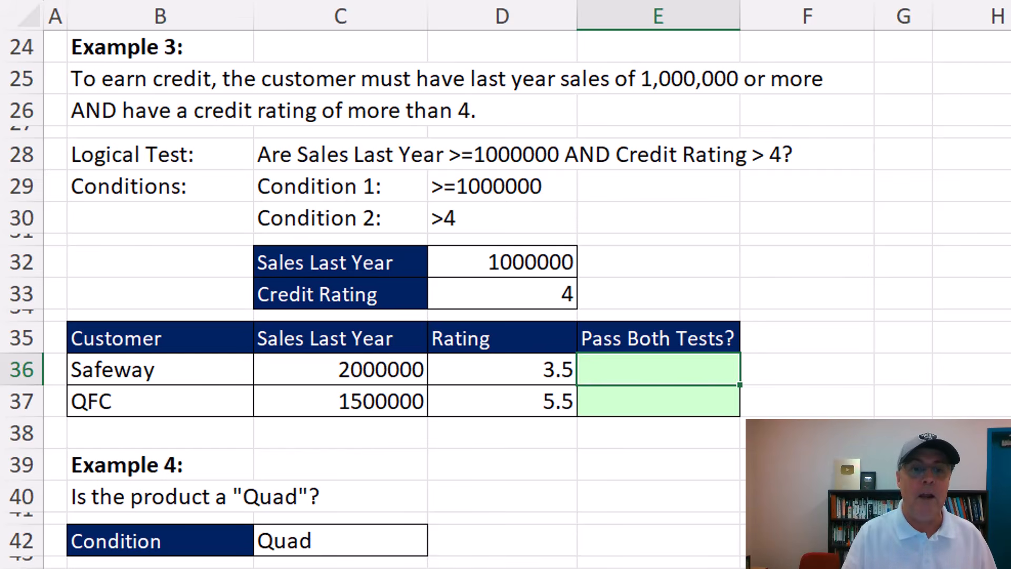
{"action": "type", "text": "=and"}
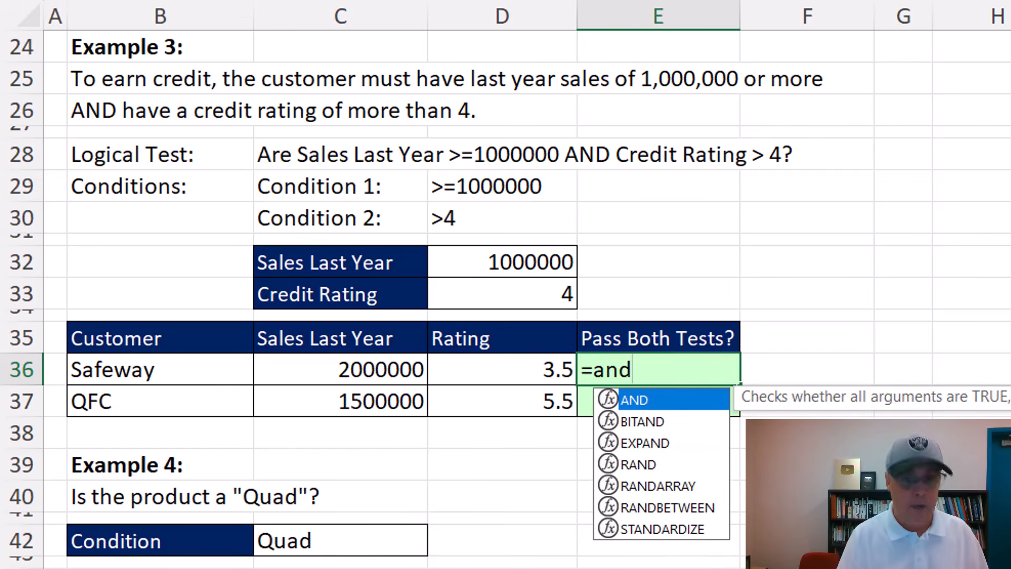
{"action": "key", "text": "Tab"}
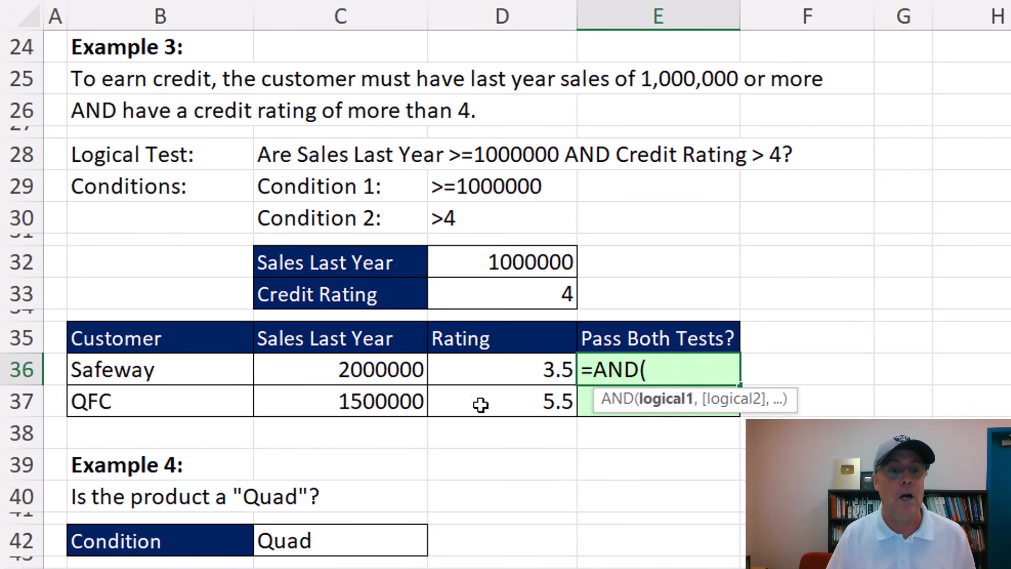
{"action": "left_click", "coordinate": [362, 375]}
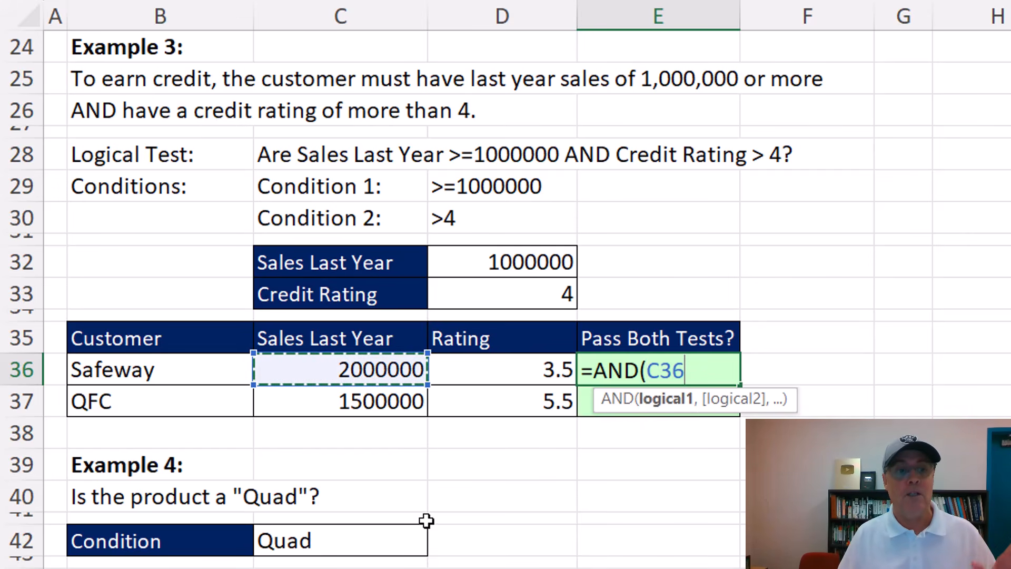
{"action": "type", "text": ">"}
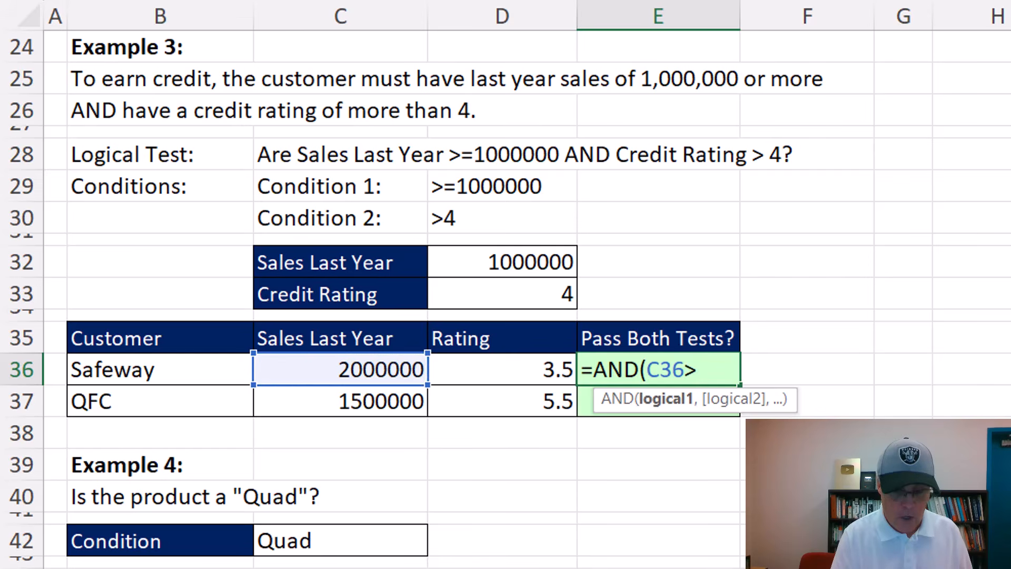
{"action": "left_click", "coordinate": [523, 266]}
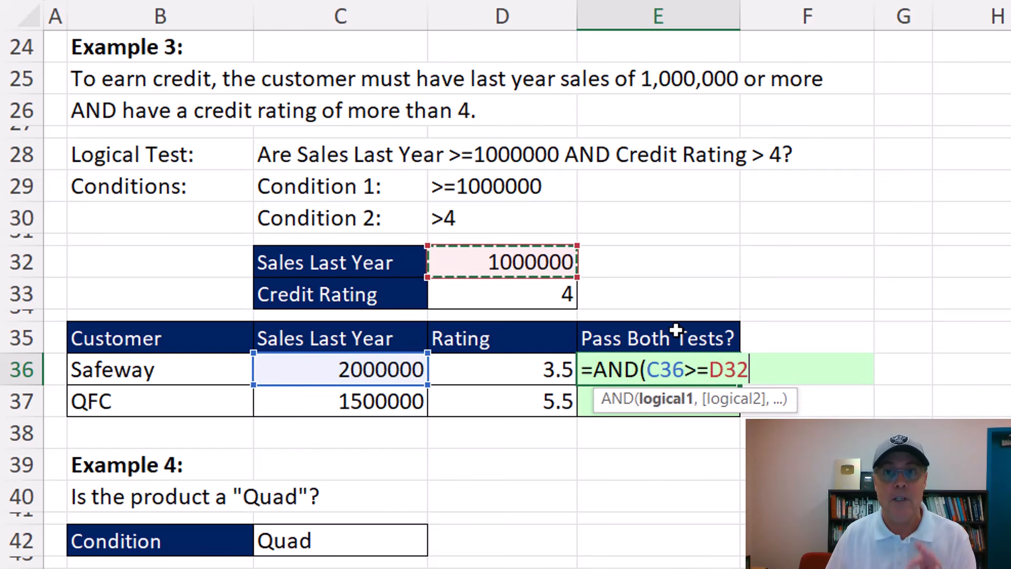
{"action": "key", "text": "F4"}
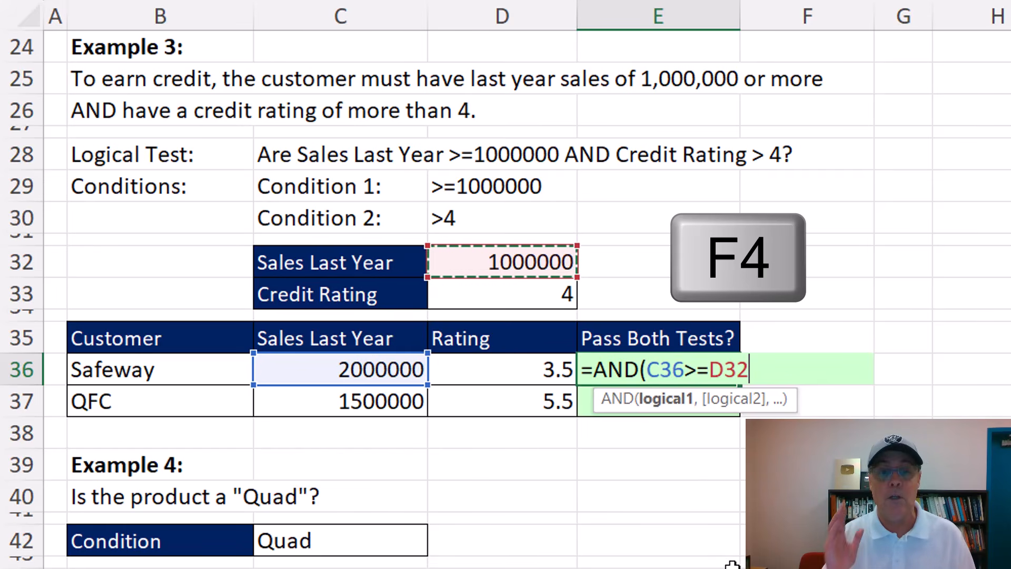
{"action": "key", "text": "F4"}
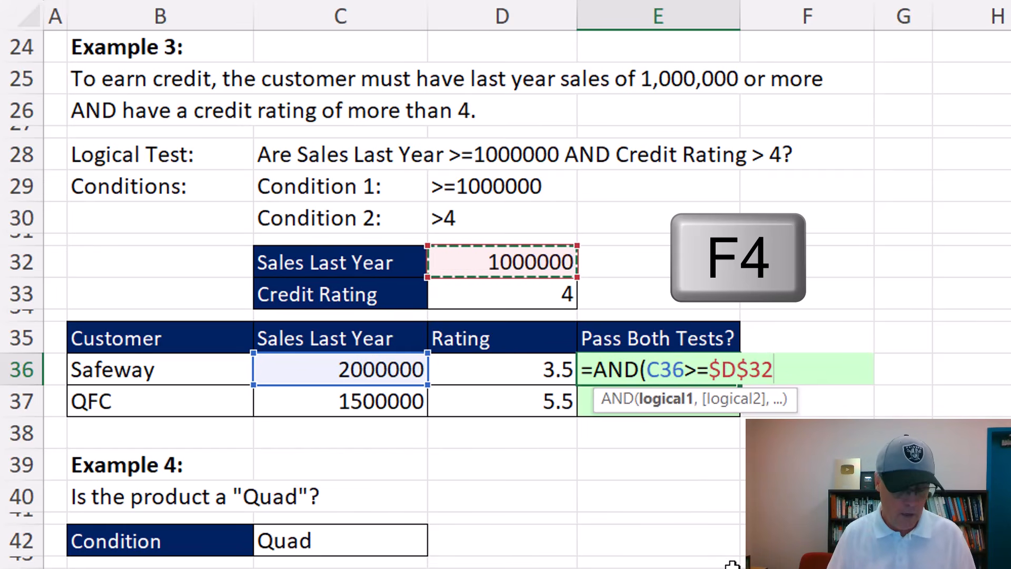
Complete the AND formula in E36 with D36>$D$33 as second test, locking the rating reference, and copy it down to E37.
{"action": "type", "text": ","}
{"action": "left_click", "coordinate": [545, 376]}
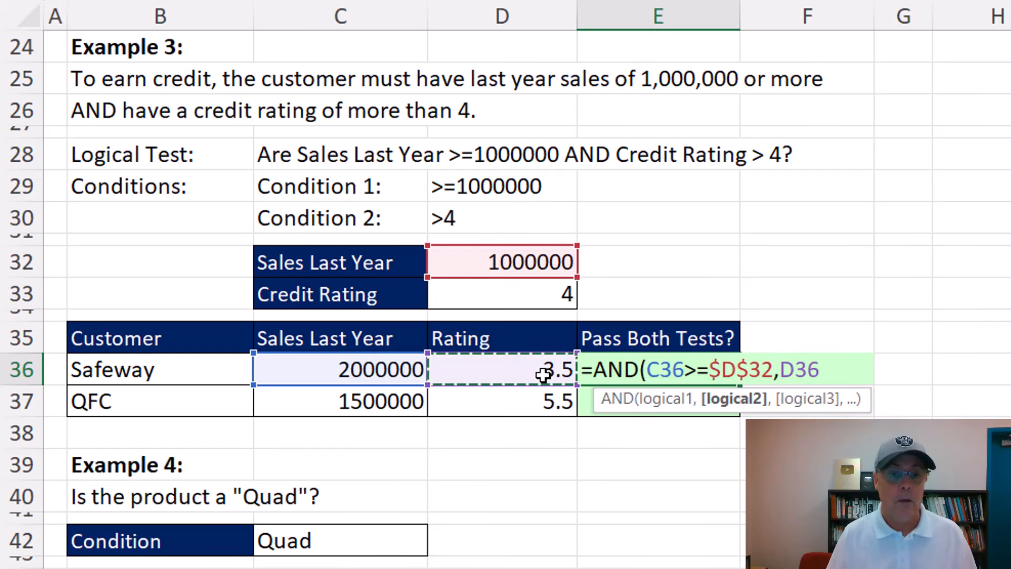
{"action": "type", "text": ">"}
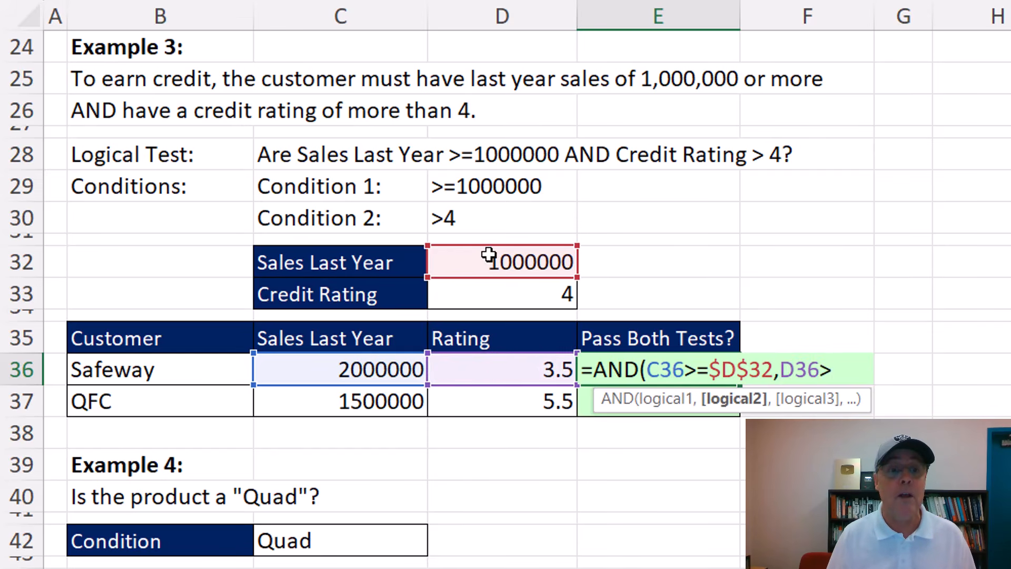
{"action": "left_click", "coordinate": [498, 292]}
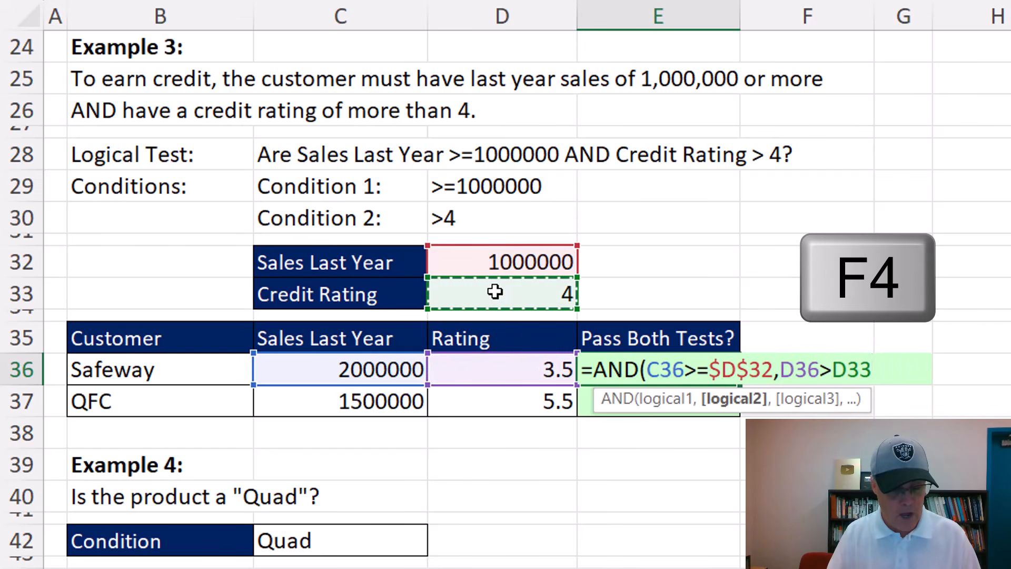
{"action": "key", "text": "F4"}
{"action": "type", "text": ")"}
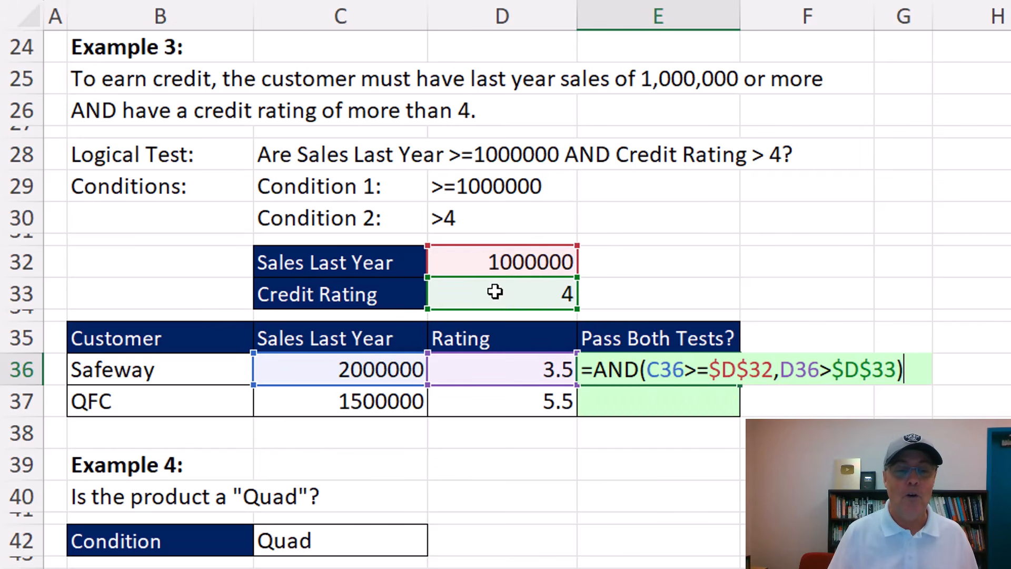
{"action": "key", "text": "ctrl+Return"}
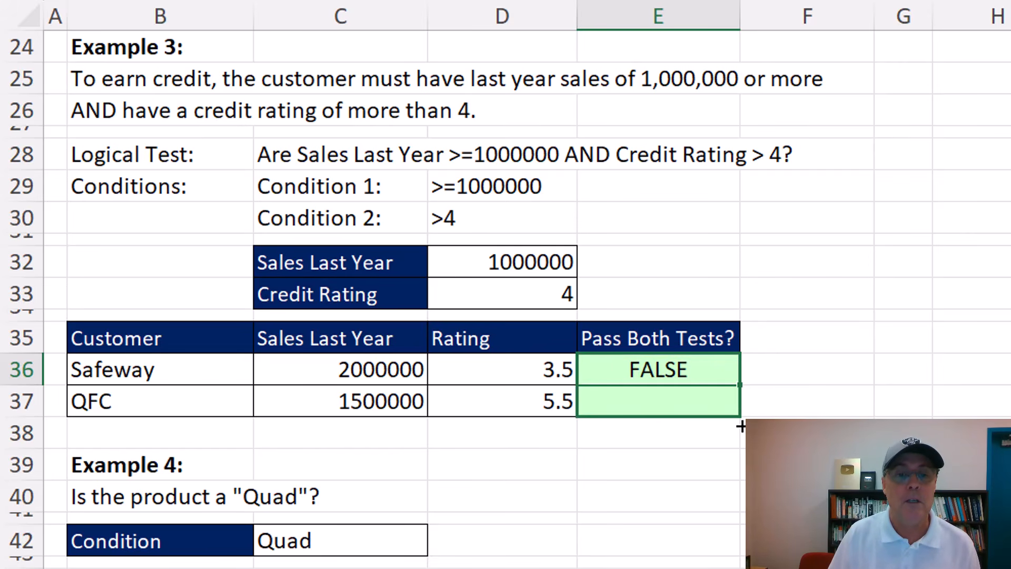
{"action": "double_click", "coordinate": [742, 393]}
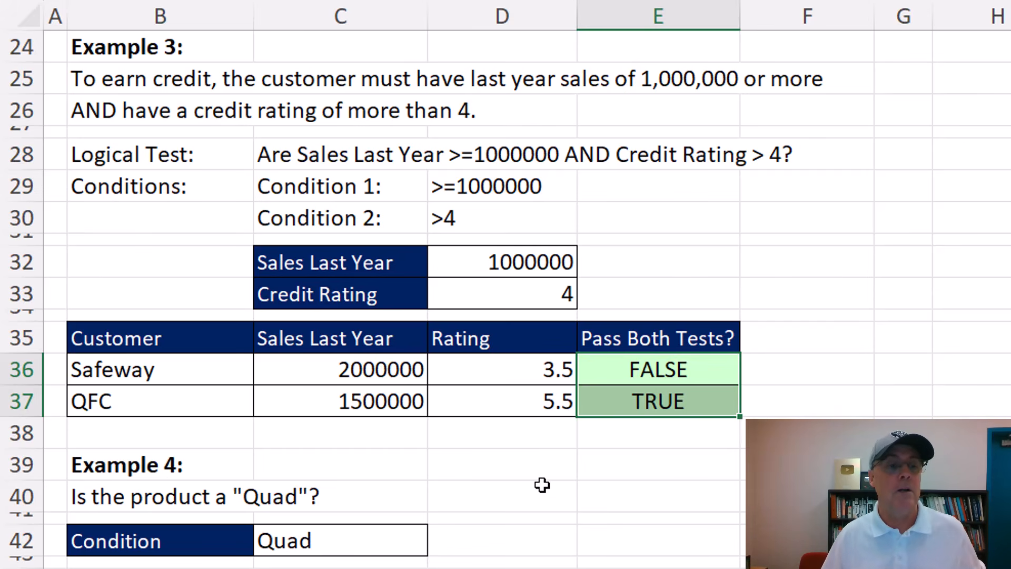
Enter the spilled comparison =B48:B50=C42 in C48 of Example 4 to test every product against the Quad condition.
{"action": "scroll", "coordinate": [558, 483], "scroll_direction": "down", "scroll_amount": 2}
{"action": "scroll", "coordinate": [617, 490], "scroll_direction": "down", "scroll_amount": 2}
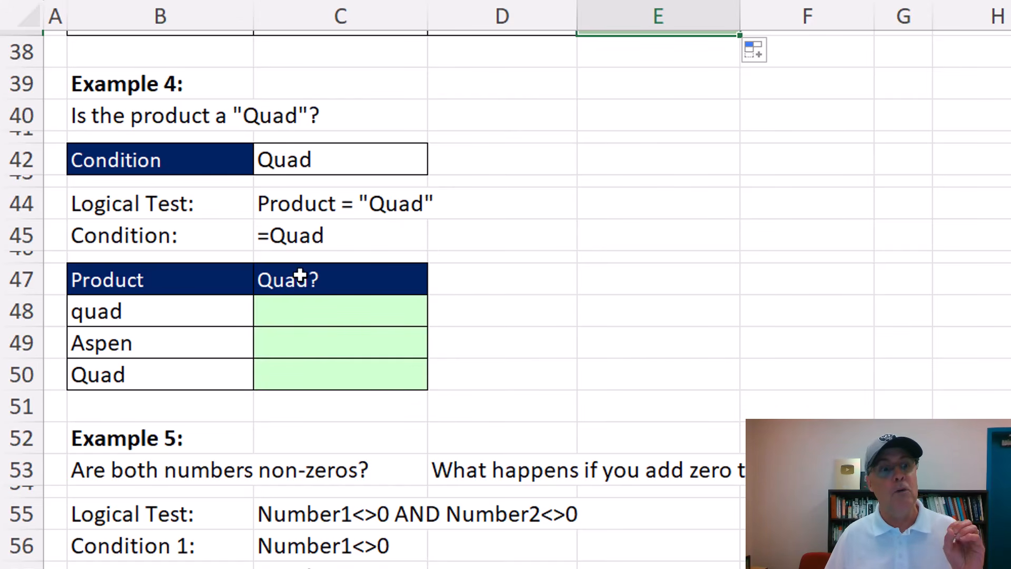
{"action": "left_click", "coordinate": [156, 316]}
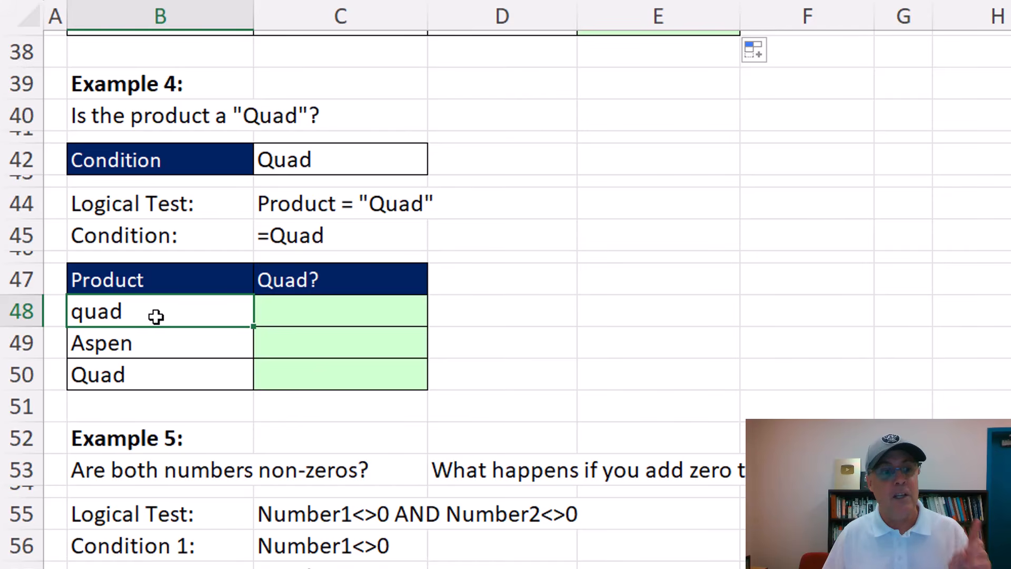
{"action": "left_click", "coordinate": [312, 304]}
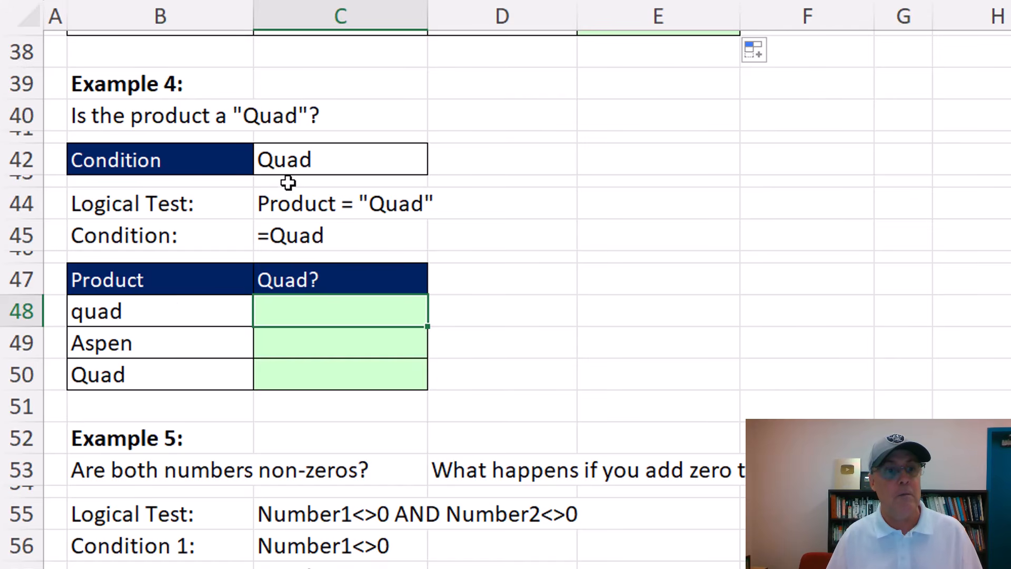
{"action": "type", "text": "="}
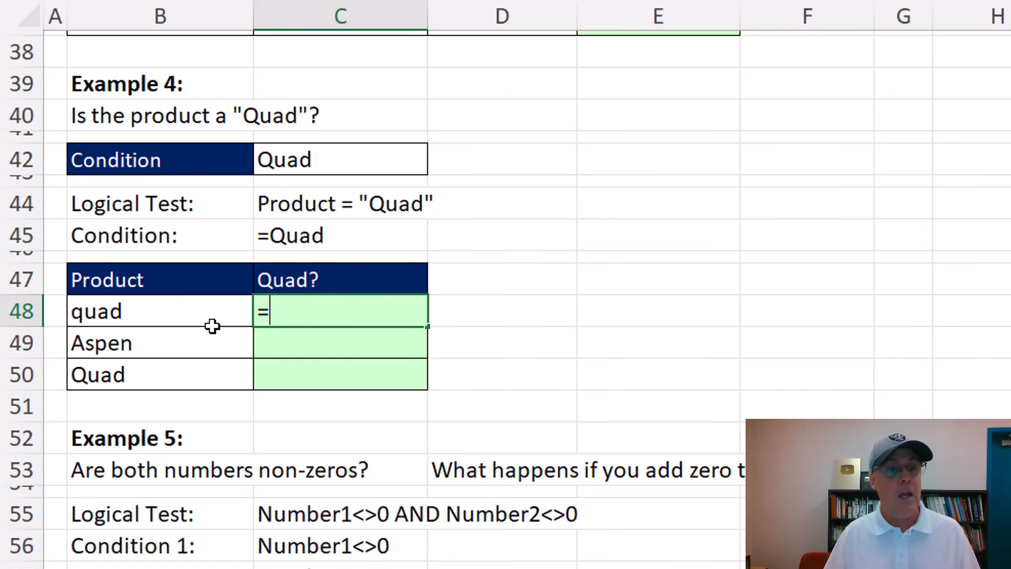
{"action": "left_click_drag", "start_coordinate": [156, 314], "coordinate": [152, 365]}
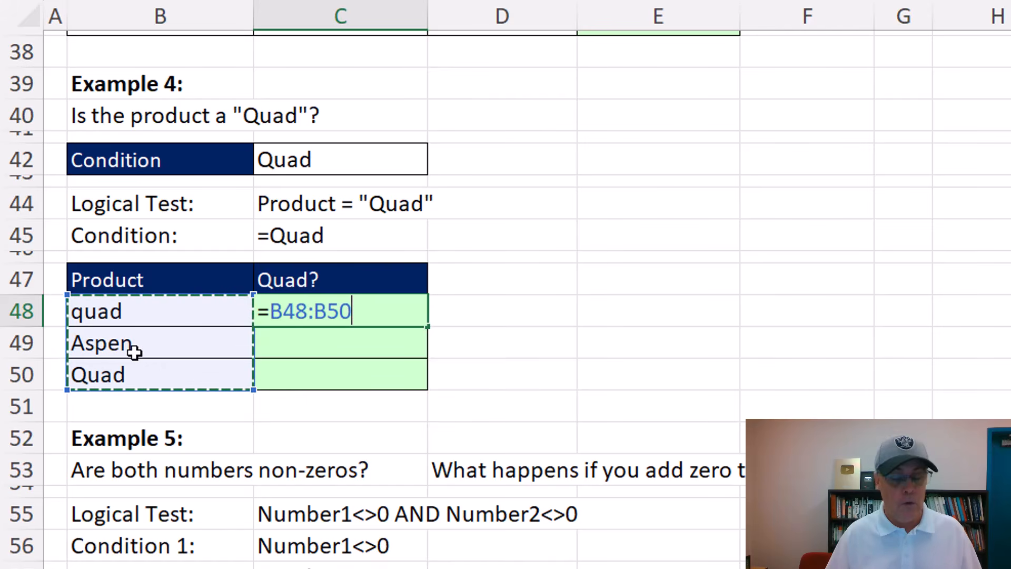
{"action": "type", "text": "="}
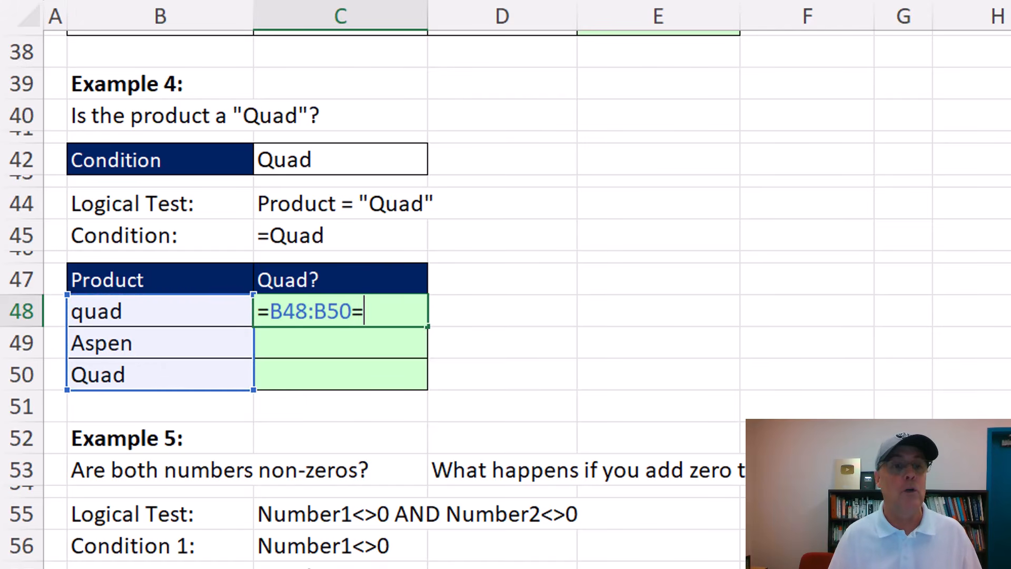
{"action": "left_click", "coordinate": [366, 170]}
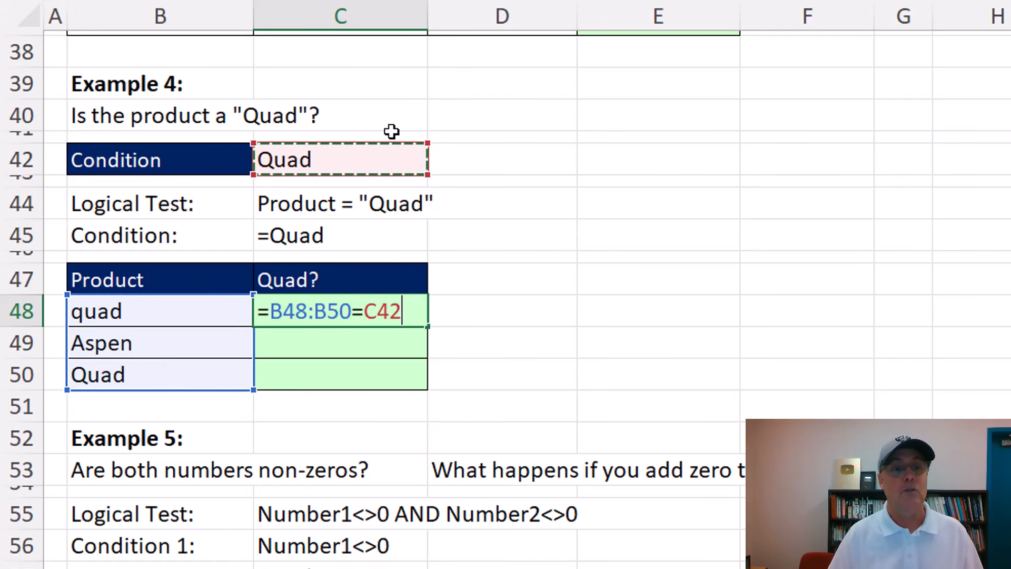
{"action": "key", "text": "ctrl+Return"}
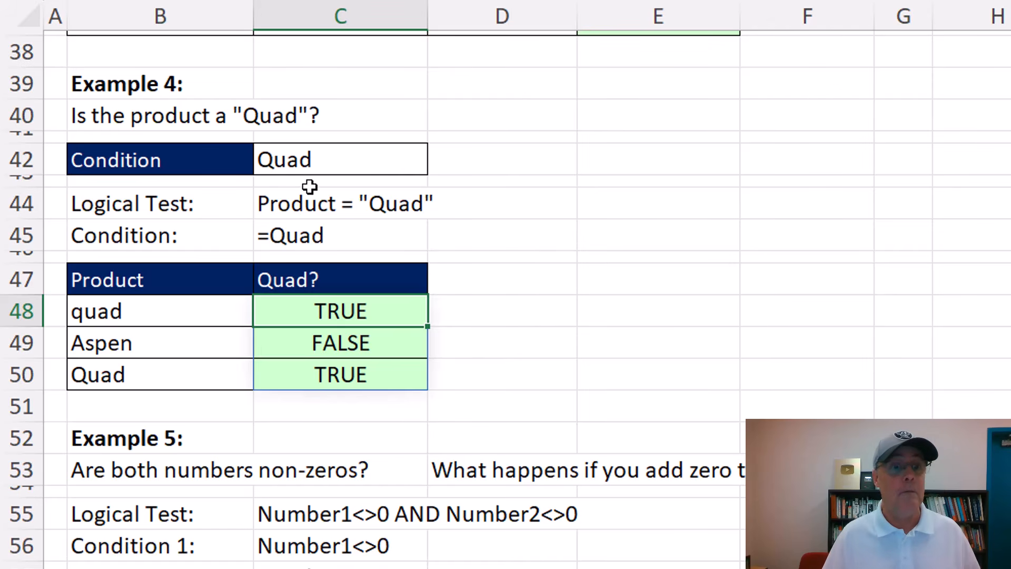
On the IF(6-8) sheet, enter =C10>=C9 in C11 to test whether the sales meet the bonus hurdle.
{"action": "scroll", "coordinate": [310, 186], "scroll_direction": "down", "scroll_amount": 4}
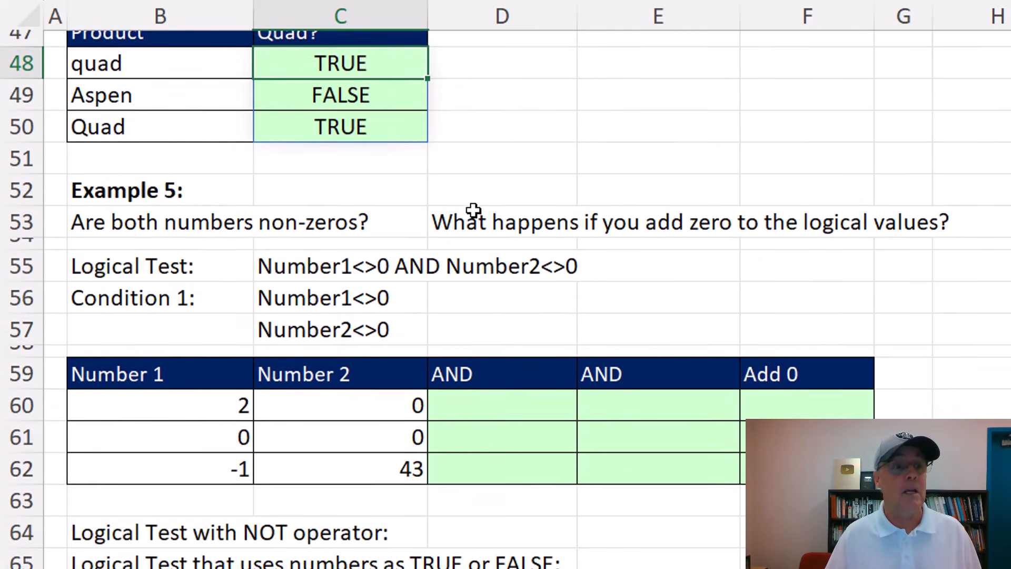
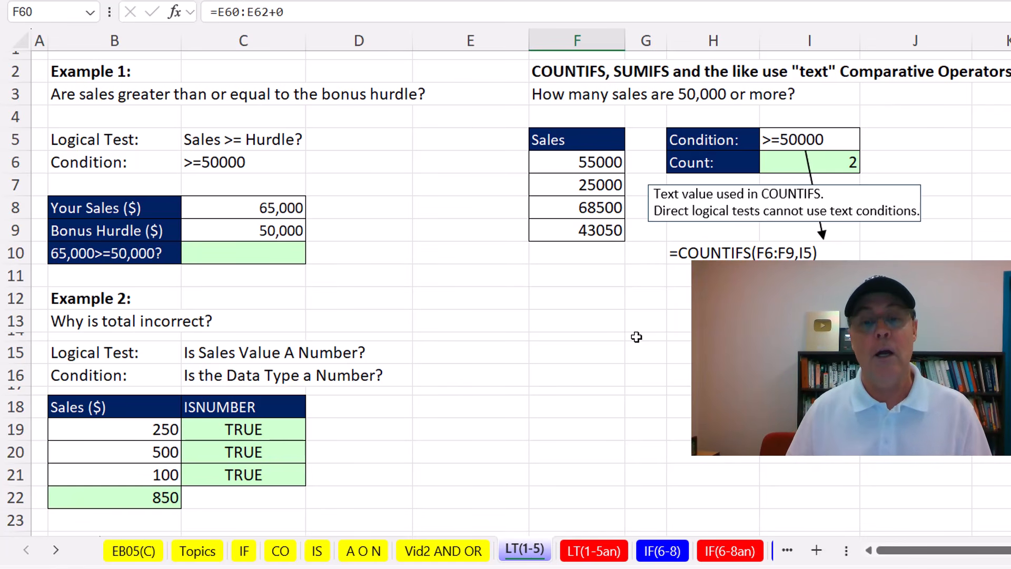
{"action": "left_click", "coordinate": [667, 554]}
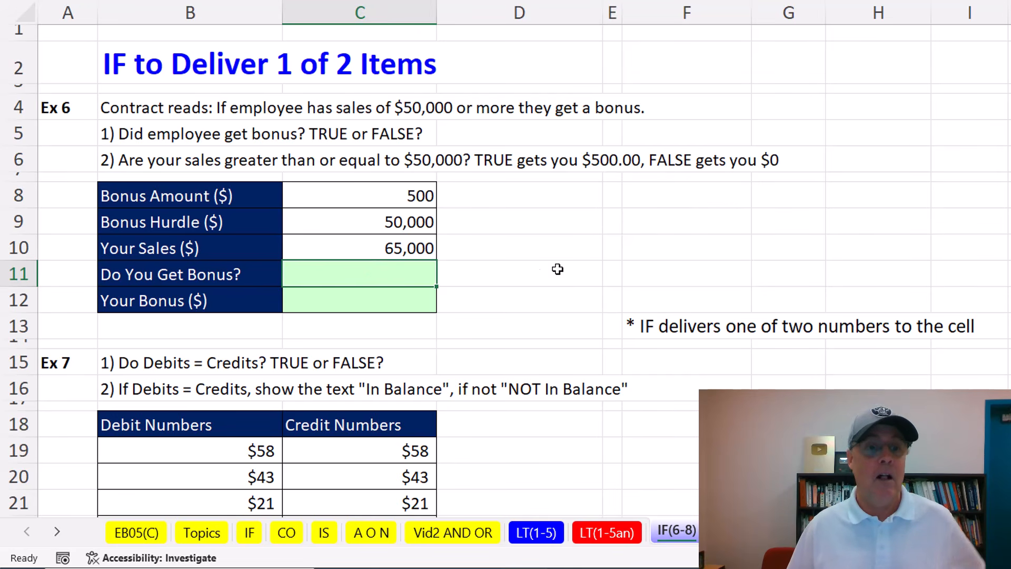
{"action": "type", "text": "="}
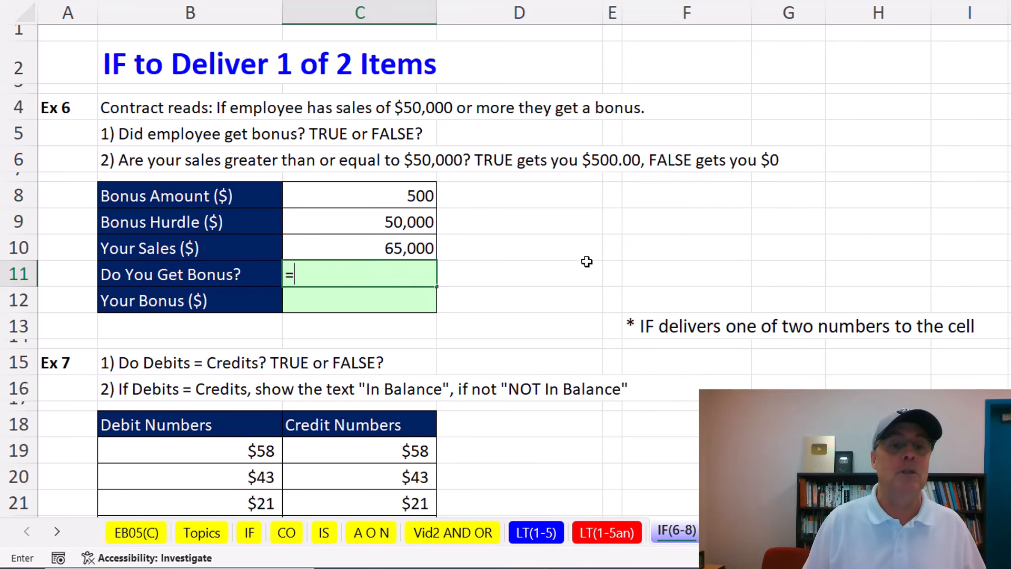
{"action": "key", "text": "Up"}
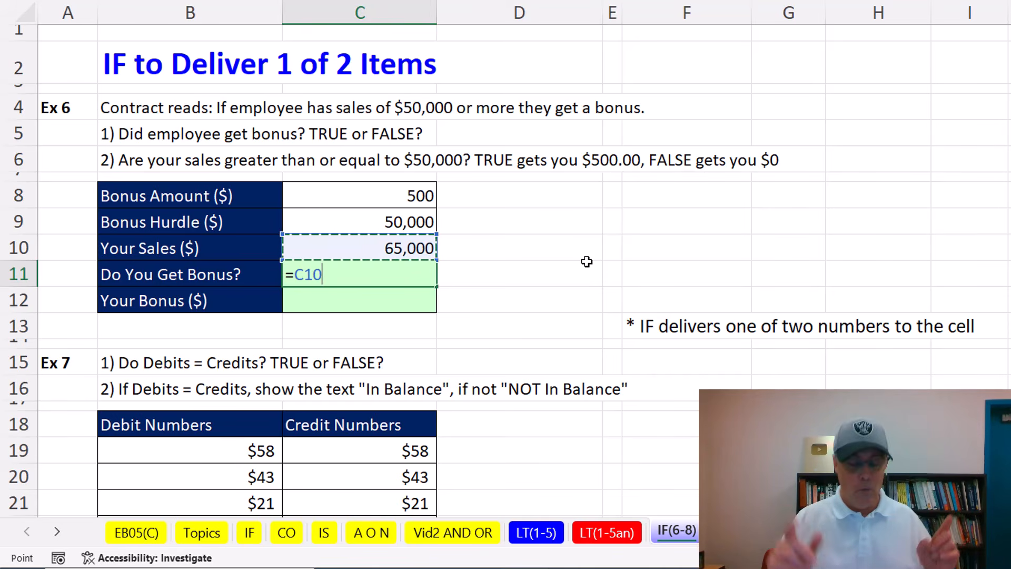
{"action": "type", "text": ">"}
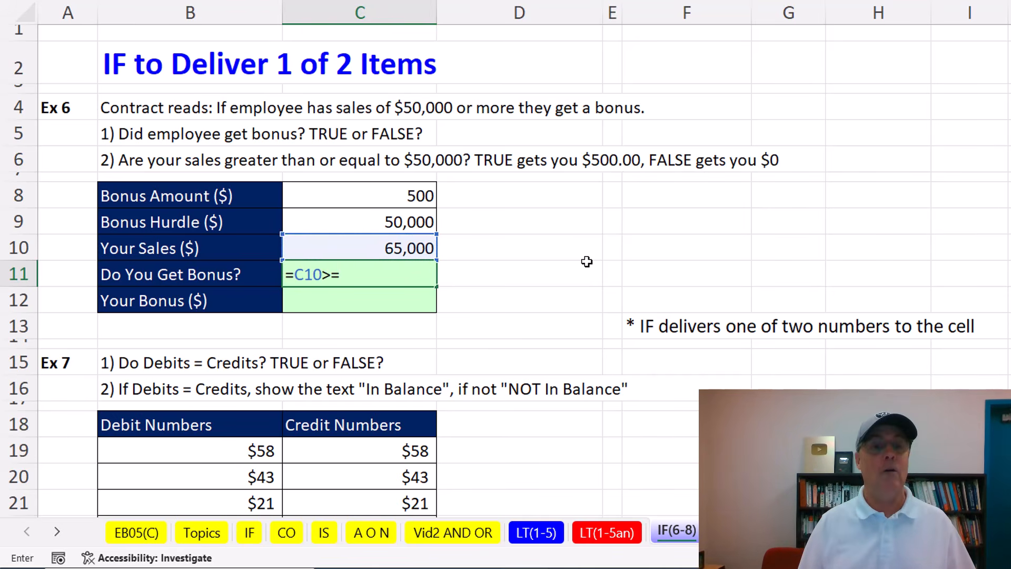
{"action": "type", "text": "="}
{"action": "key", "text": "Up"}
{"action": "key", "text": "Up"}
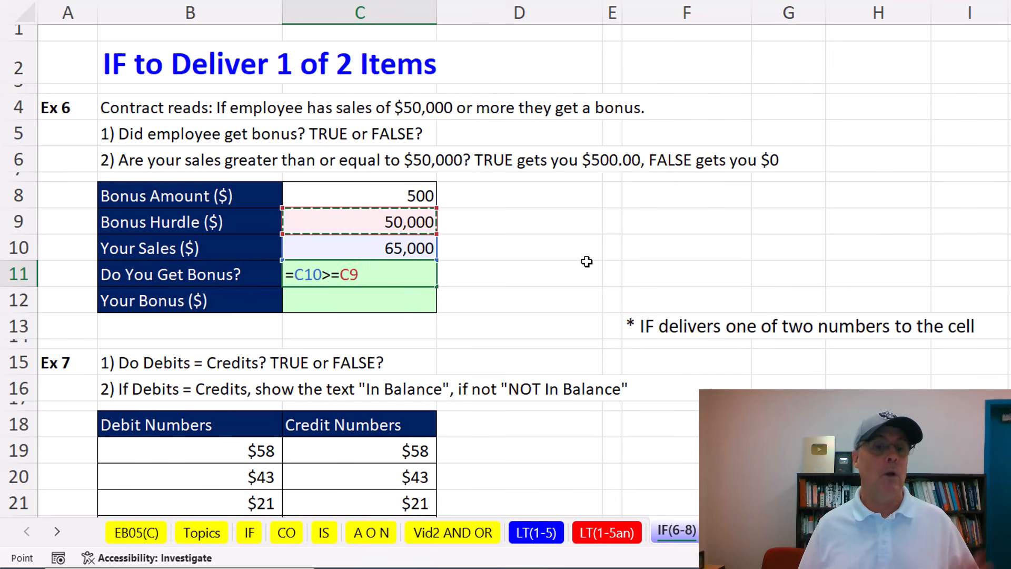
{"action": "key", "text": "Return"}
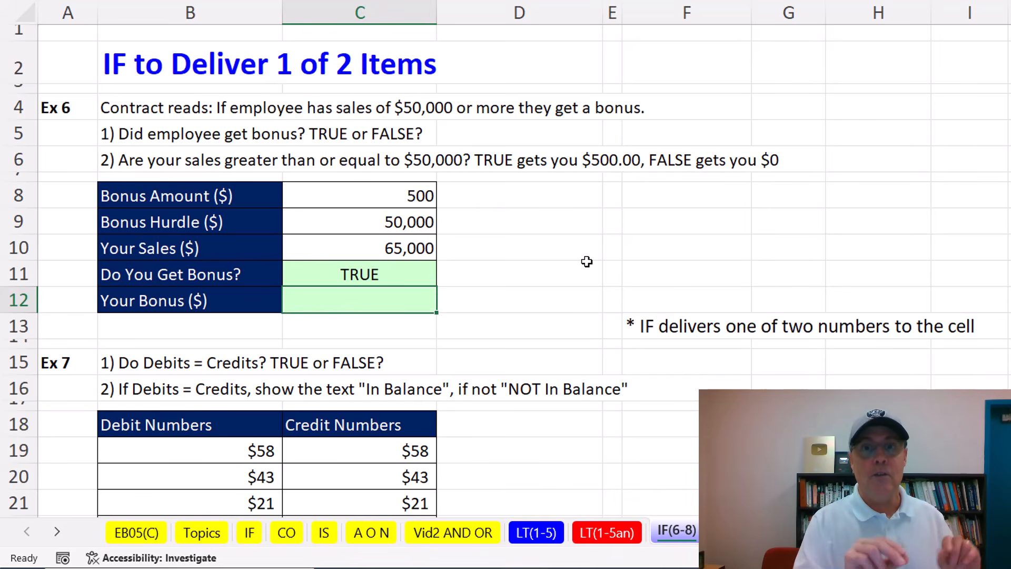
Enter =IF(C10>=C9,C8,0) in C12 to deliver the bonus amount when the hurdle is met and 0 otherwise.
{"action": "type", "text": "=IF("}
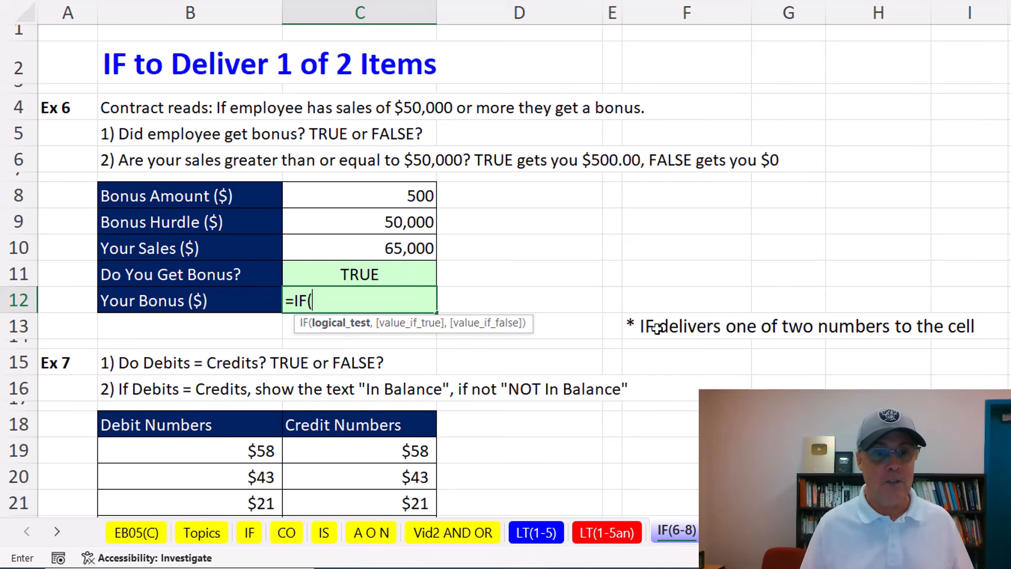
{"action": "key", "text": "Up"}
{"action": "key", "text": "Up"}
{"action": "type", "text": ">="}
{"action": "key", "text": "Up"}
{"action": "key", "text": "Up"}
{"action": "key", "text": "Up"}
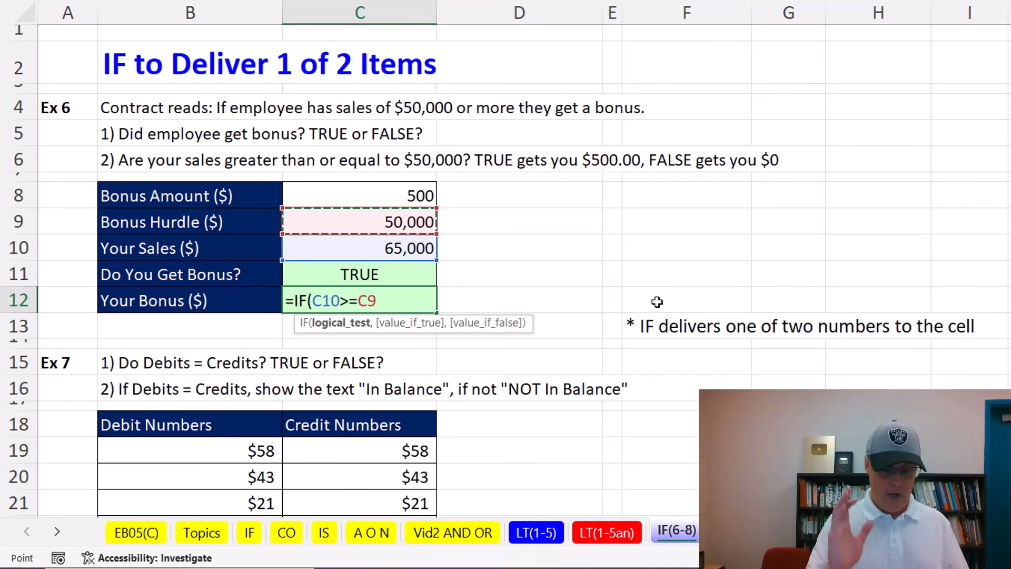
{"action": "type", "text": ","}
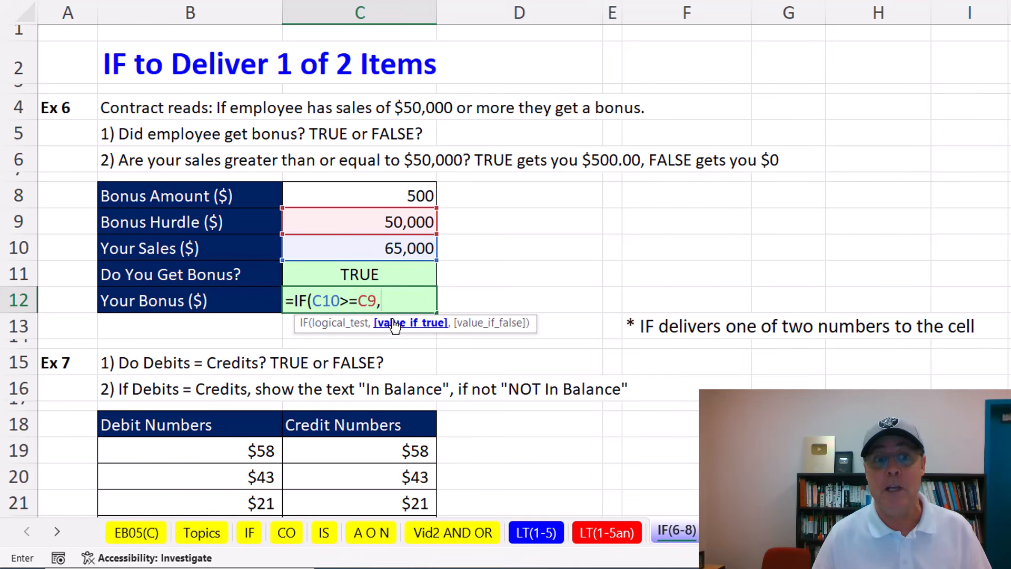
{"action": "left_click", "coordinate": [409, 194]}
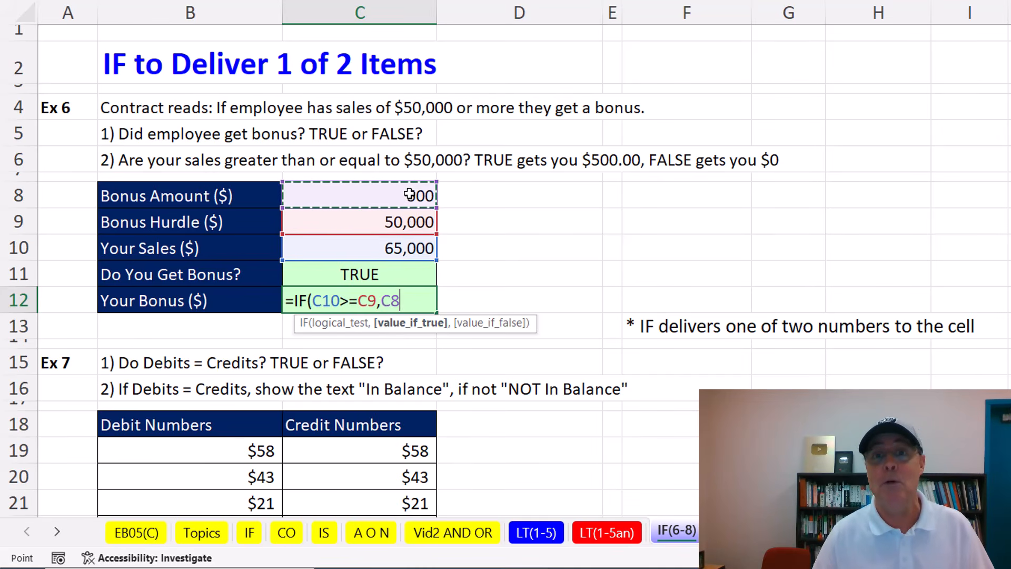
{"action": "type", "text": ","}
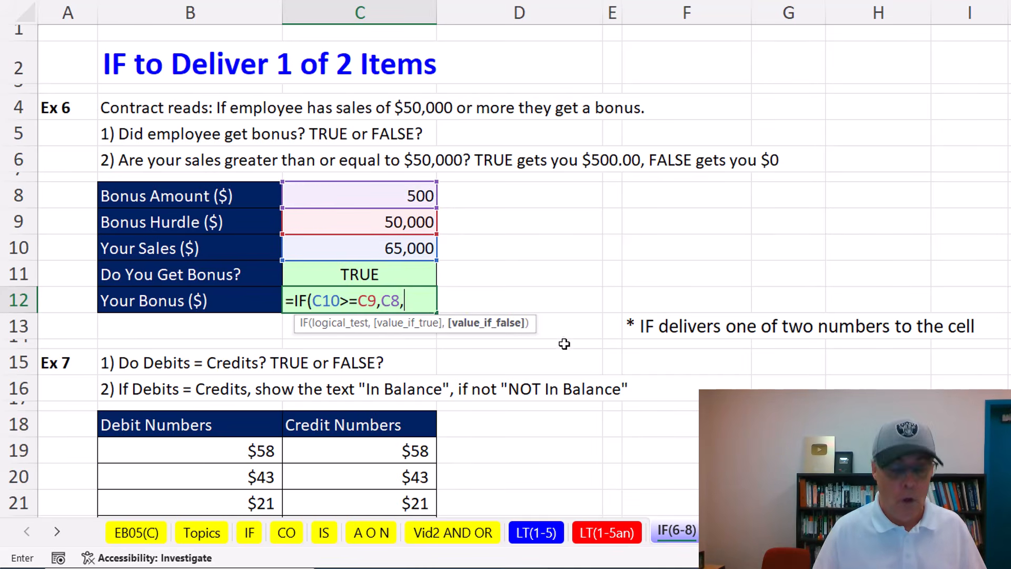
{"action": "type", "text": "0)"}
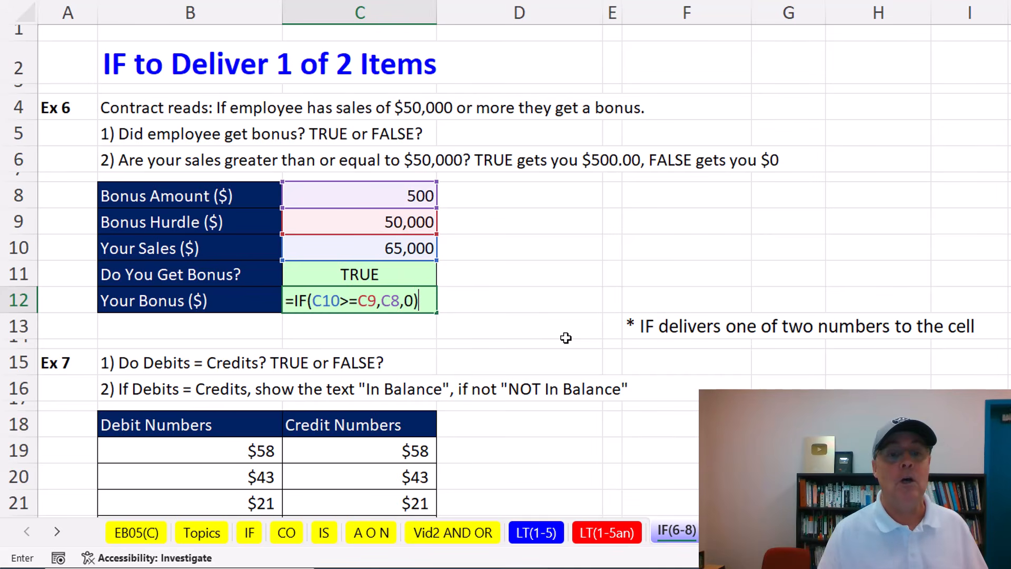
{"action": "key", "text": "ctrl+Return"}
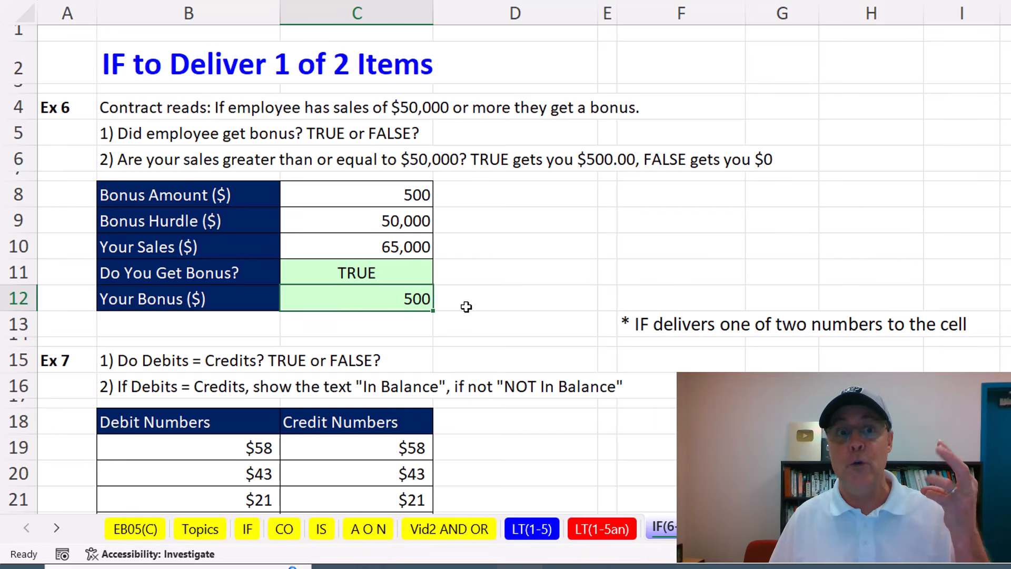
Test the bonus formulas by setting the sales in C10 to 1, 50000 and 1 again, and restore 65000.
{"action": "left_click", "coordinate": [412, 246]}
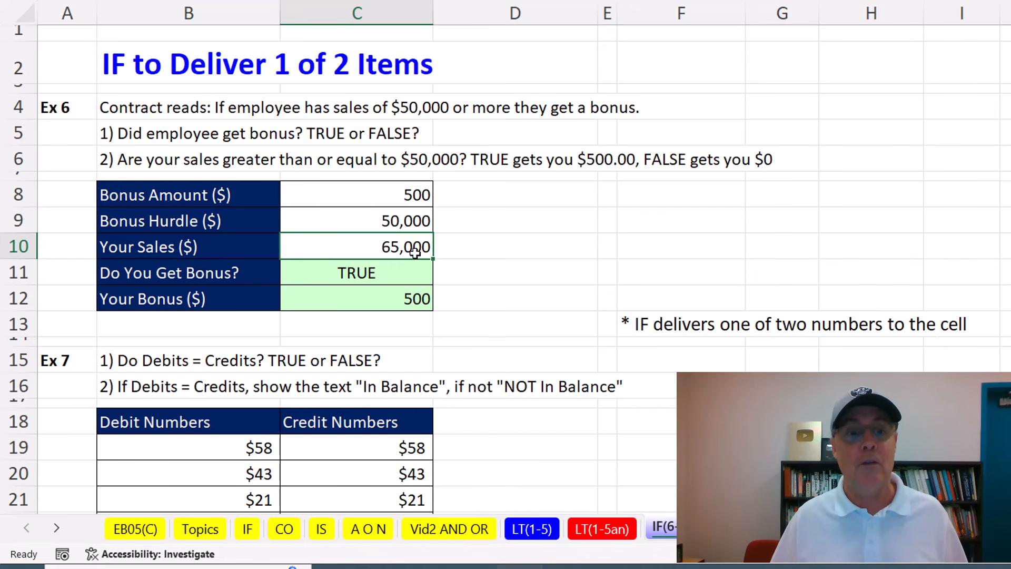
{"action": "type", "text": "1"}
{"action": "key", "text": "ctrl+Return"}
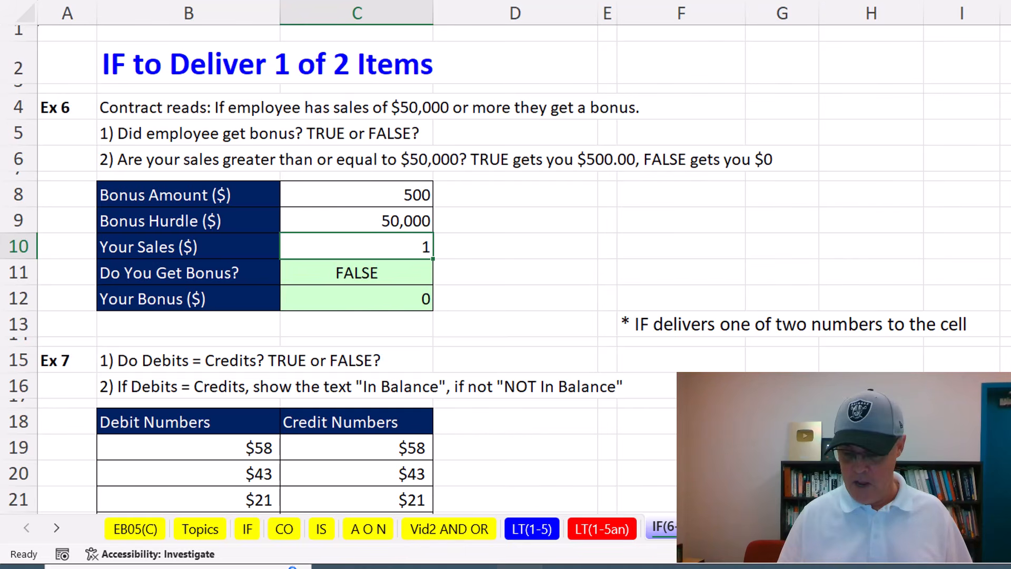
{"action": "type", "text": "50000"}
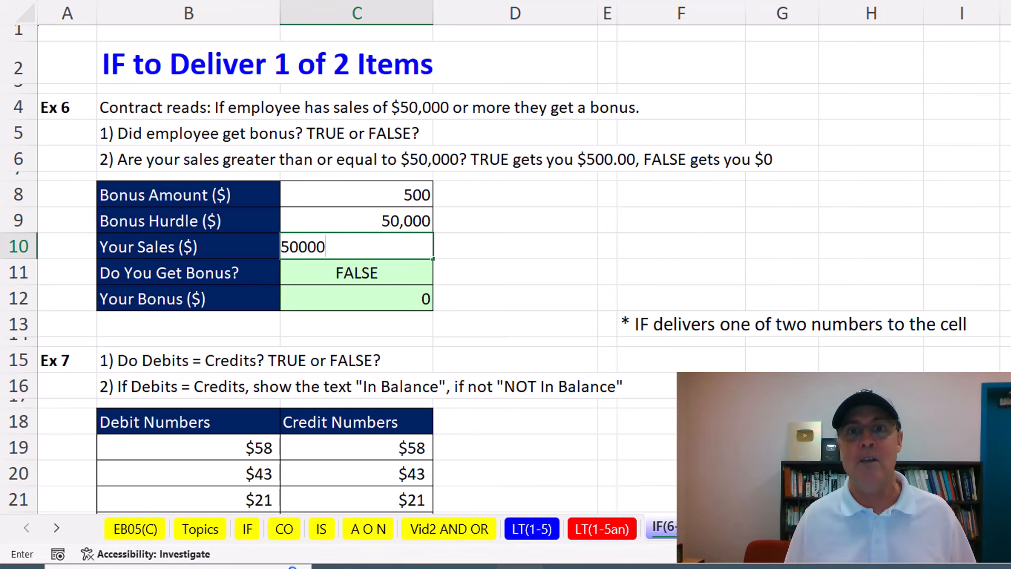
{"action": "key", "text": "ctrl+Return"}
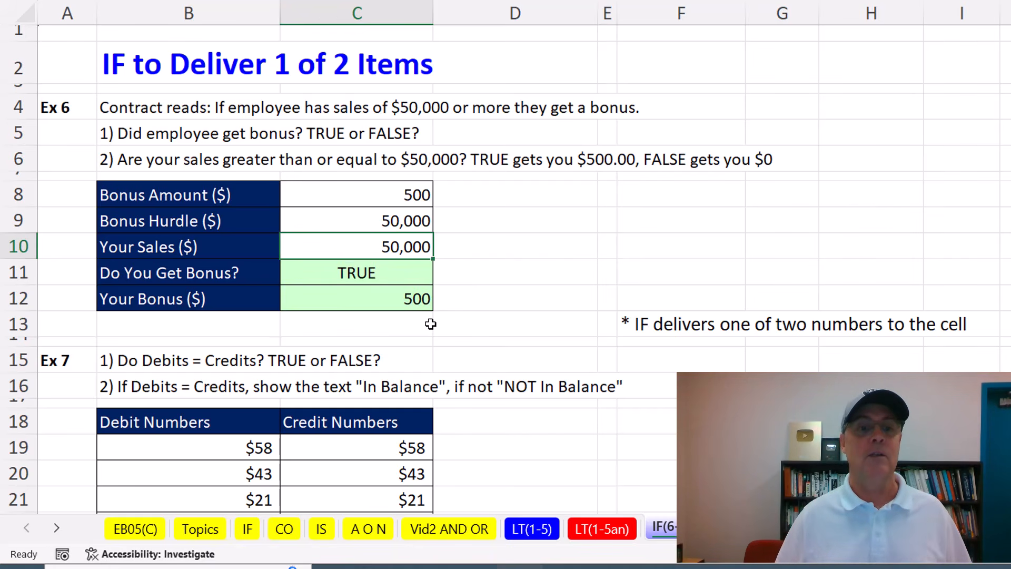
{"action": "type", "text": "1"}
{"action": "key", "text": "ctrl+Return"}
{"action": "type", "text": "65000"}
{"action": "key", "text": "ctrl+Return"}
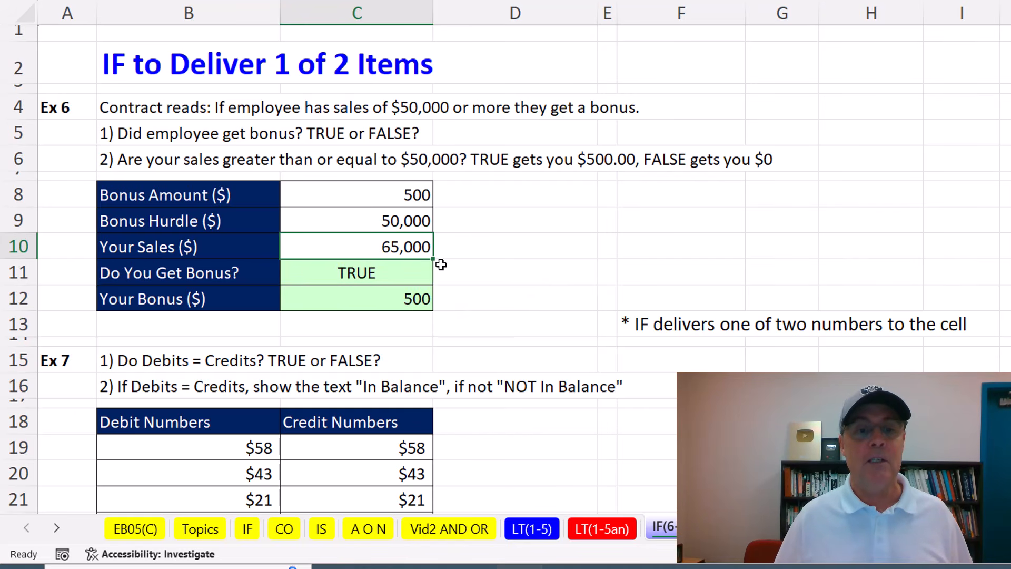
Review the cell references in the bonus IF formula in C12 without changing it.
{"action": "double_click", "coordinate": [415, 301]}
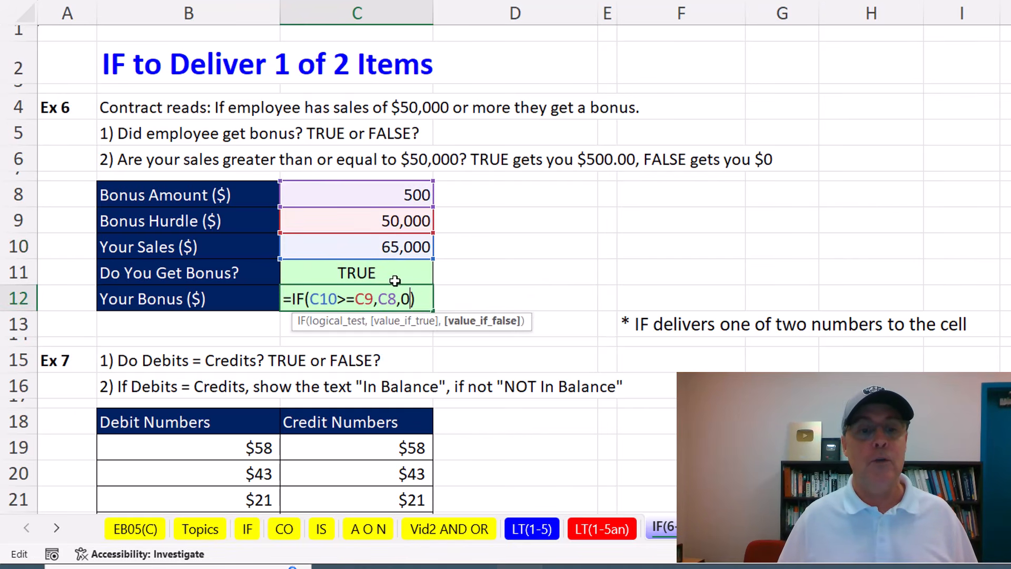
{"action": "key", "text": "ctrl+Return"}
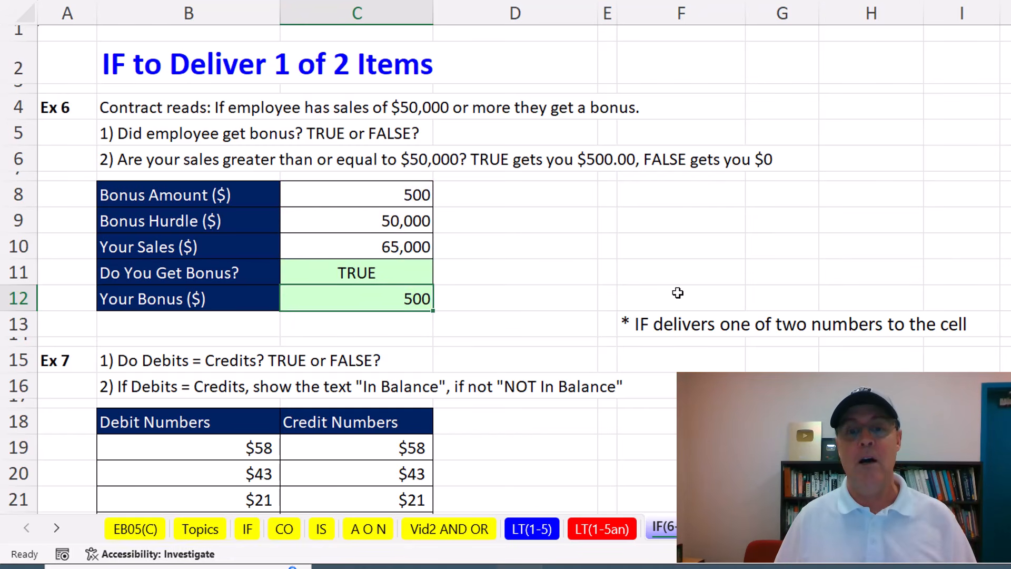
In Example 7, enter =B23=C23 in C25 to test whether total debits equal total credits.
{"action": "scroll", "coordinate": [675, 295], "scroll_direction": "down", "scroll_amount": 3}
{"action": "scroll", "coordinate": [680, 293], "scroll_direction": "down", "scroll_amount": 1}
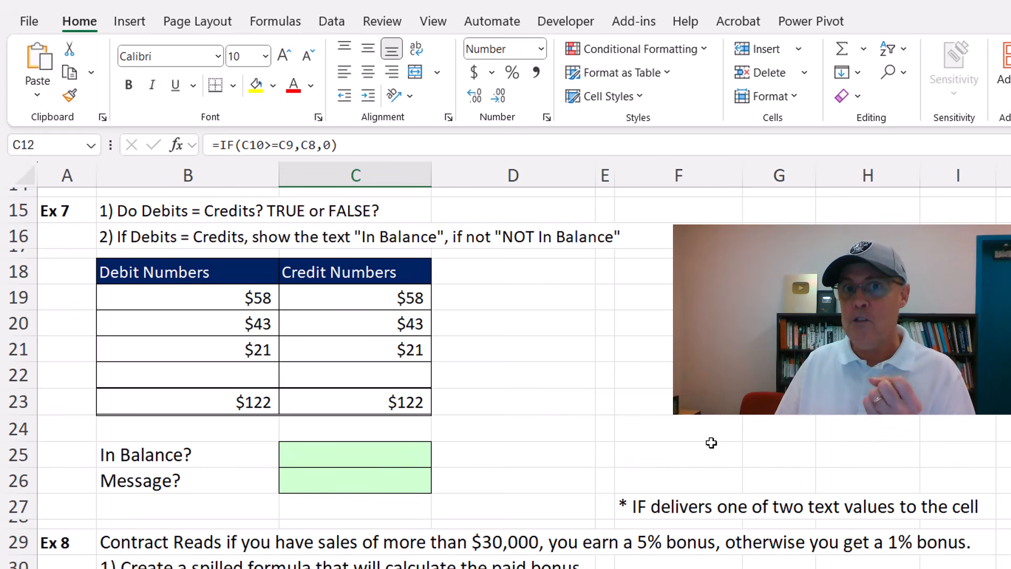
{"action": "left_click", "coordinate": [308, 459]}
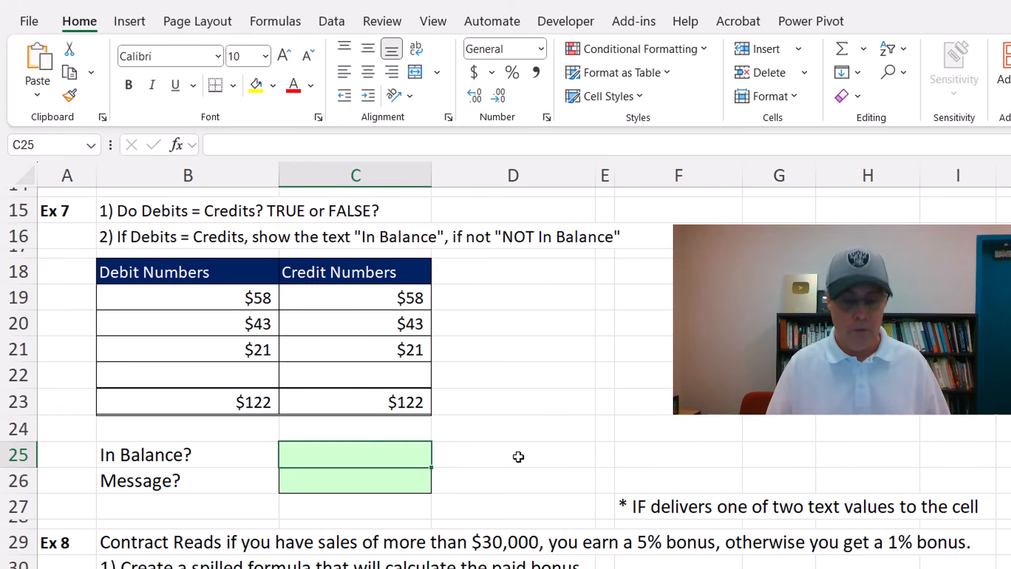
{"action": "type", "text": "="}
{"action": "key", "text": "Up"}
{"action": "key", "text": "Up"}
{"action": "key", "text": "Left"}
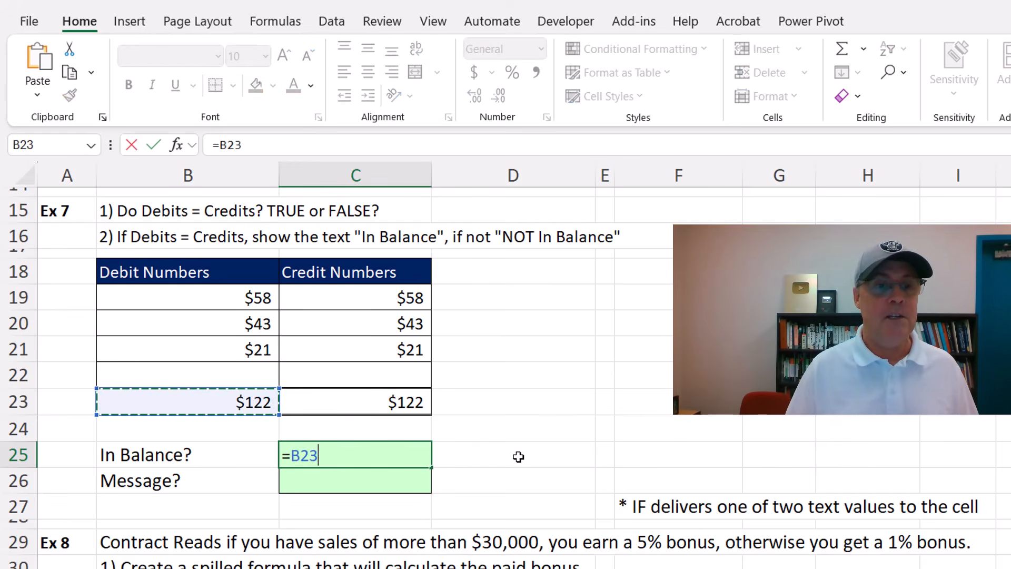
{"action": "type", "text": "="}
{"action": "key", "text": "Up"}
{"action": "key", "text": "Up"}
{"action": "key", "text": "ctrl+Return"}
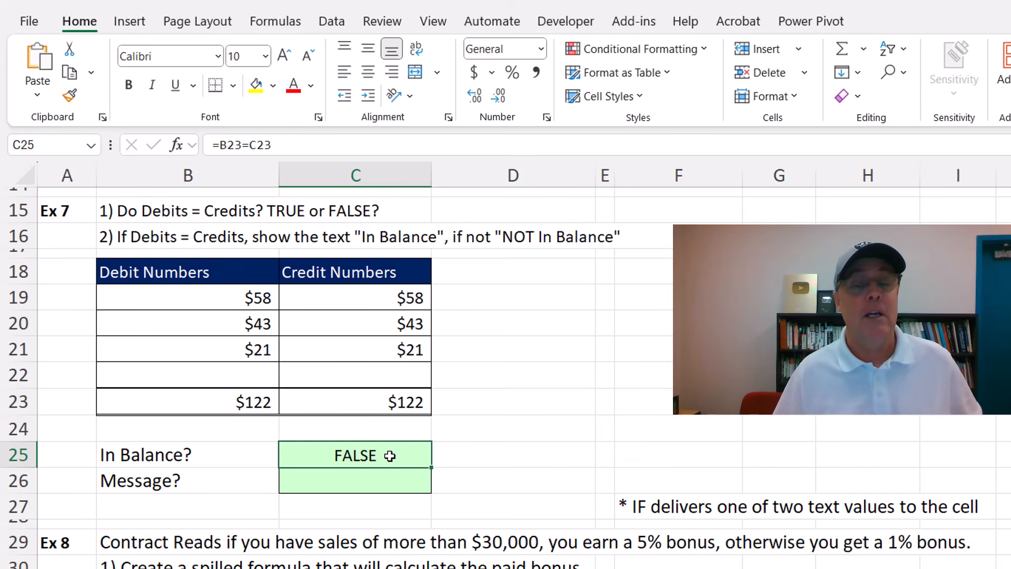
Show B19:C23 in General number format to inspect the unrounded debit and credit amounts, and restore the dollar format.
{"action": "left_click_drag", "start_coordinate": [176, 298], "coordinate": [329, 398]}
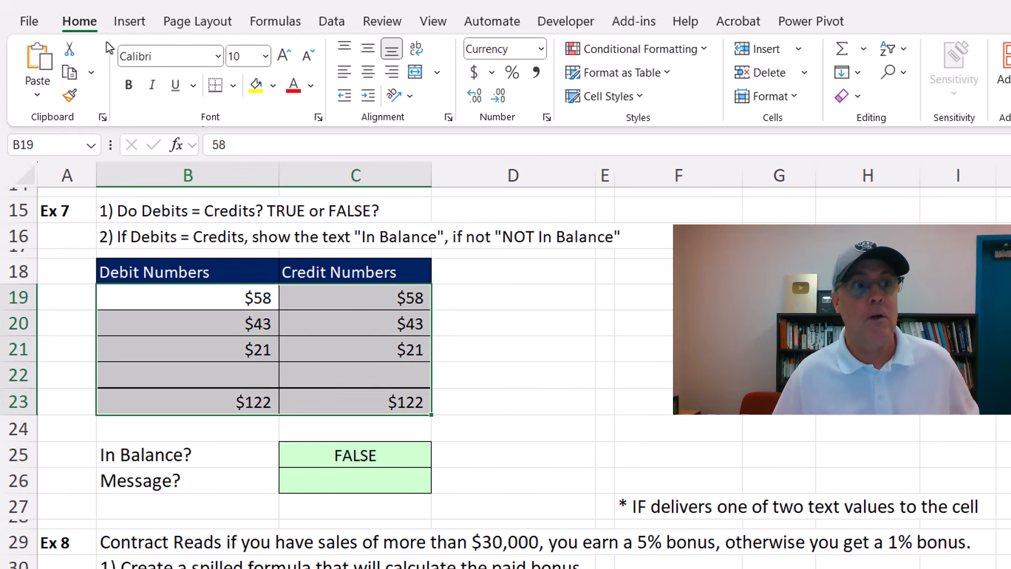
{"action": "left_click", "coordinate": [540, 49]}
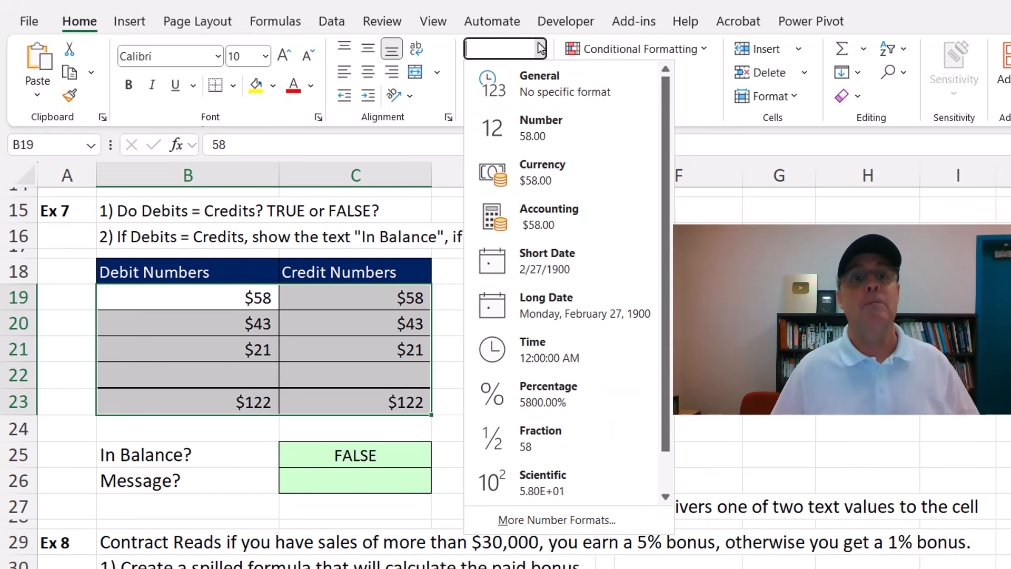
{"action": "key", "text": "Escape"}
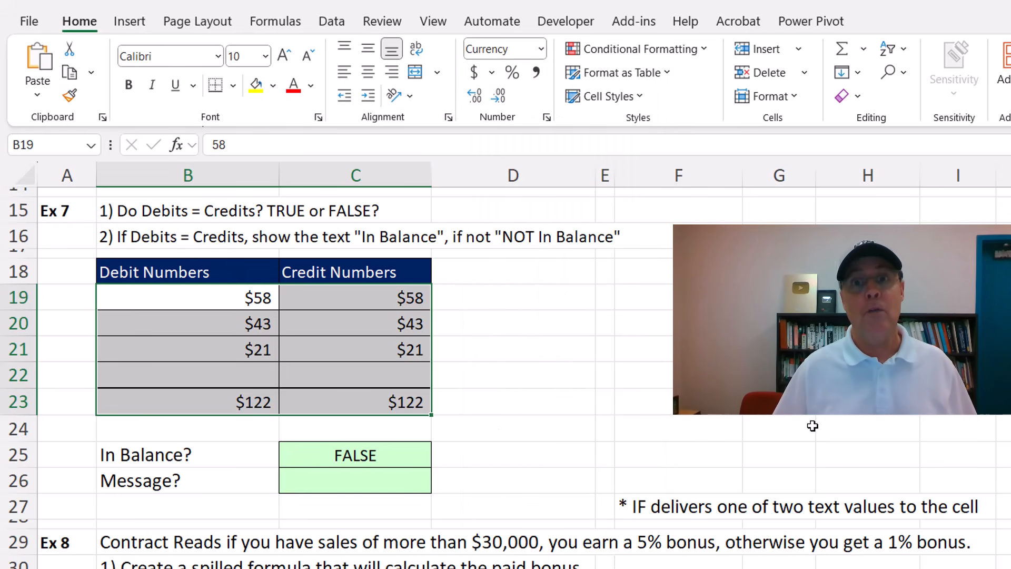
{"action": "key", "text": "ctrl+shift+grave"}
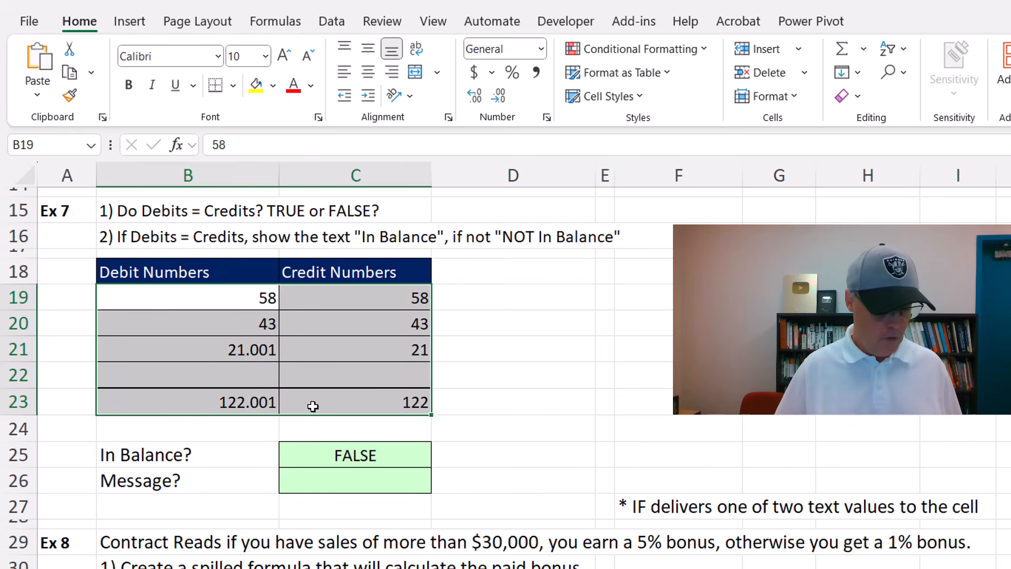
{"action": "key", "text": "ctrl+shift+4"}
Enter =IF(B23=C23,"In Blance","NOT In Balance") in C26 to deliver the balance message.
{"action": "left_click", "coordinate": [375, 479]}
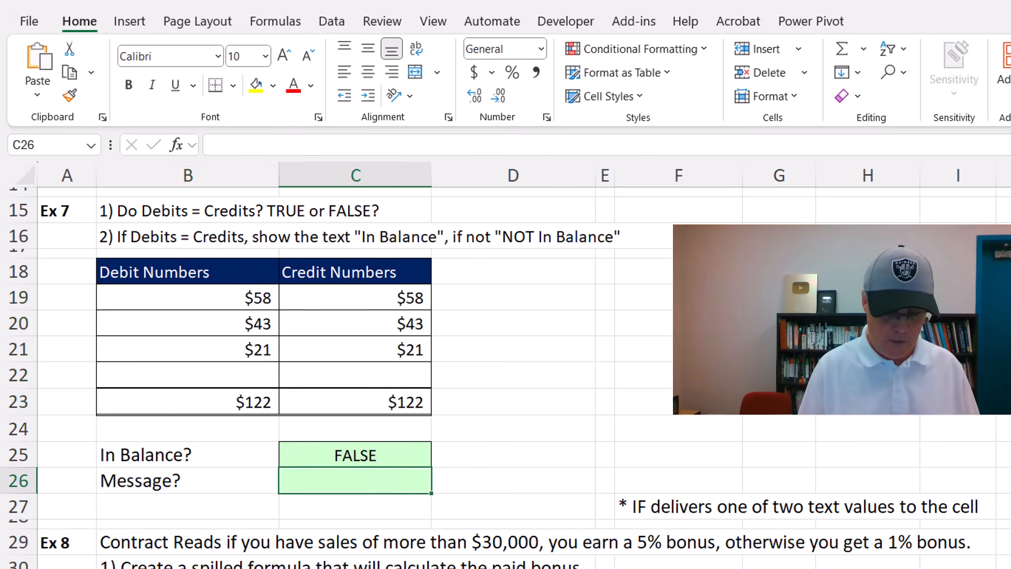
{"action": "type", "text": "=if"}
{"action": "key", "text": "Tab"}
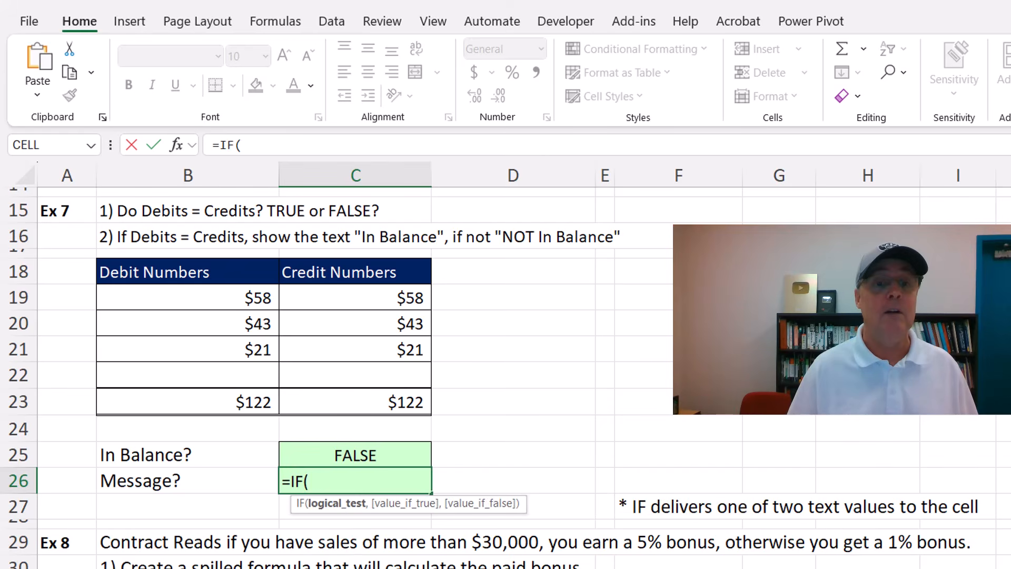
{"action": "left_click", "coordinate": [220, 398]}
{"action": "type", "text": "="}
{"action": "left_click", "coordinate": [373, 408]}
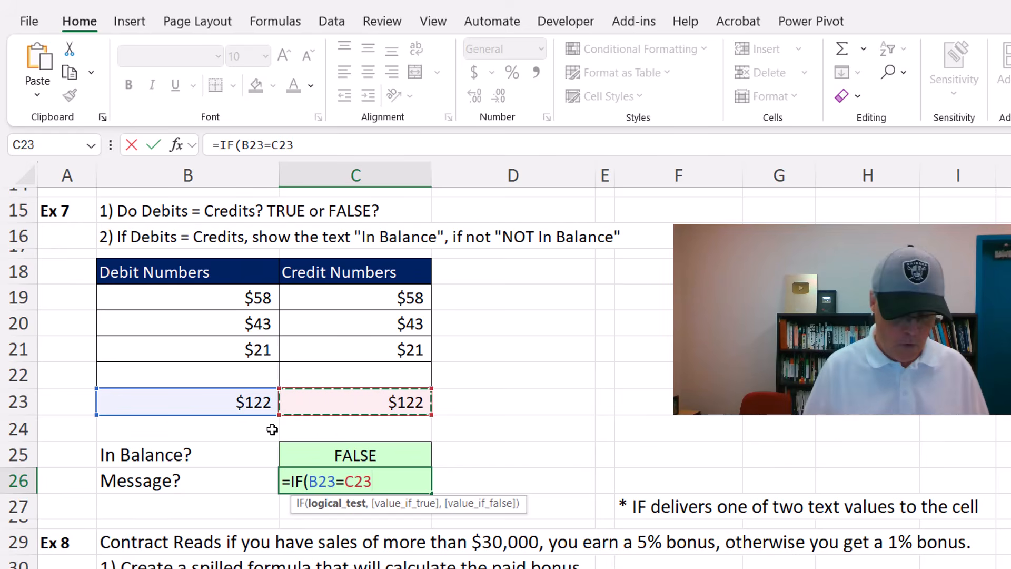
{"action": "type", "text": ","}
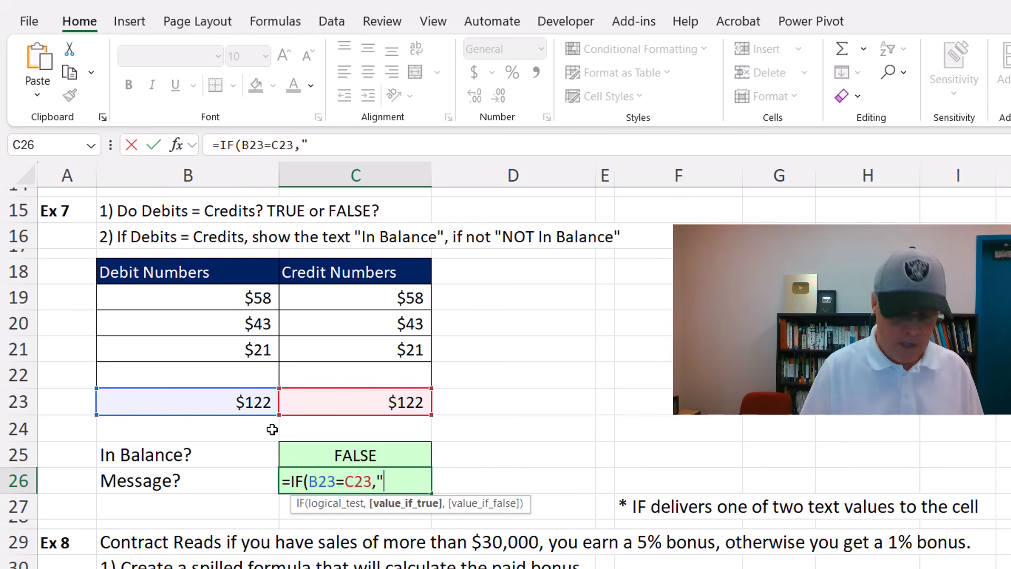
{"action": "type", "text": "\"In Blance"}
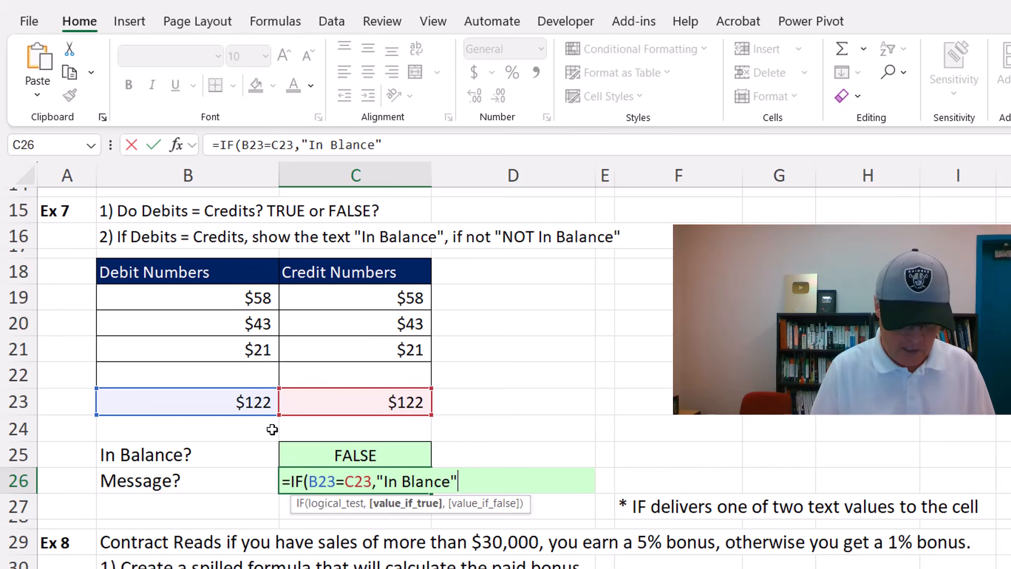
{"action": "type", "text": ","}
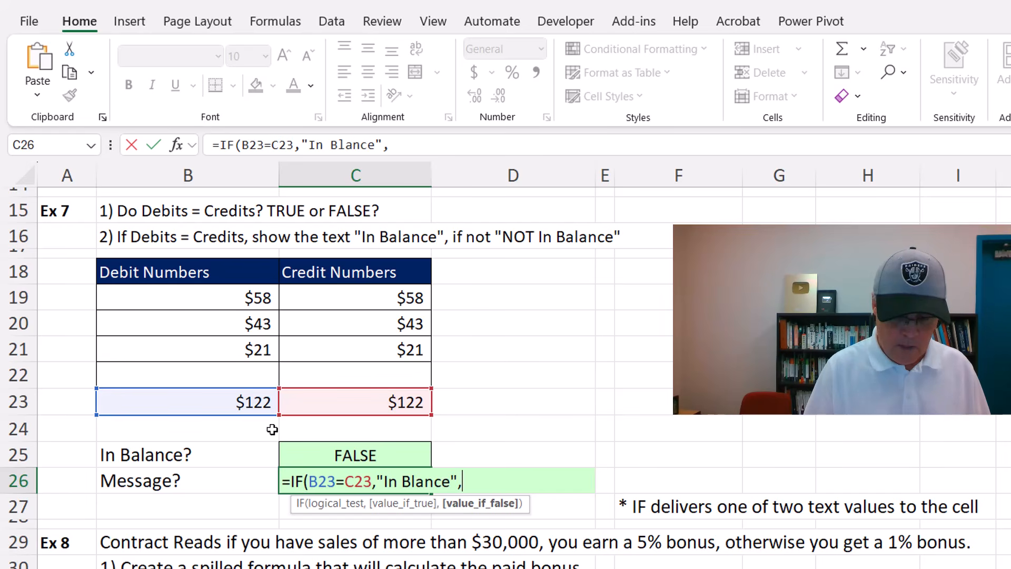
{"action": "type", "text": "\"NOT In Balanc"}
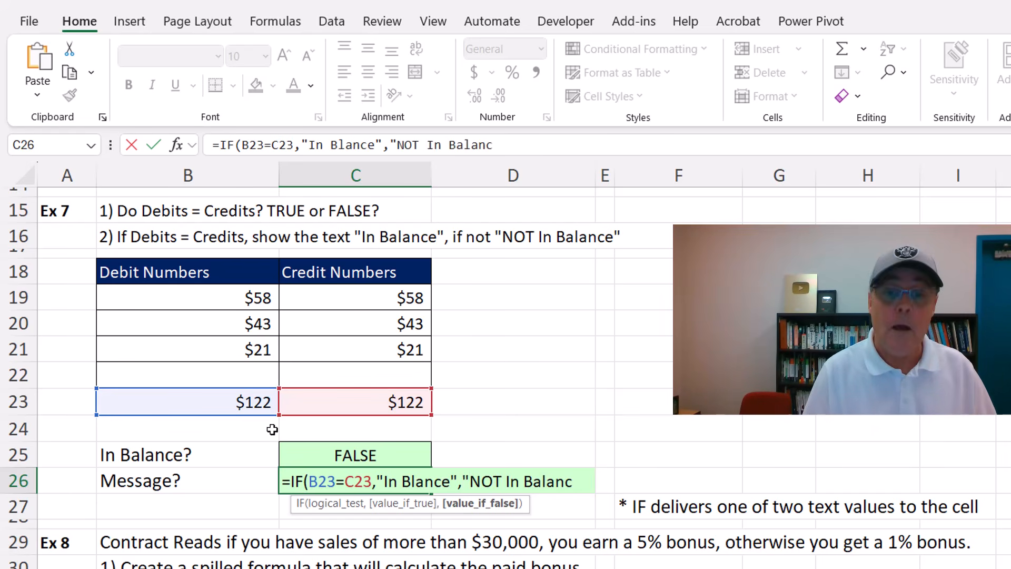
{"action": "type", "text": "e\")"}
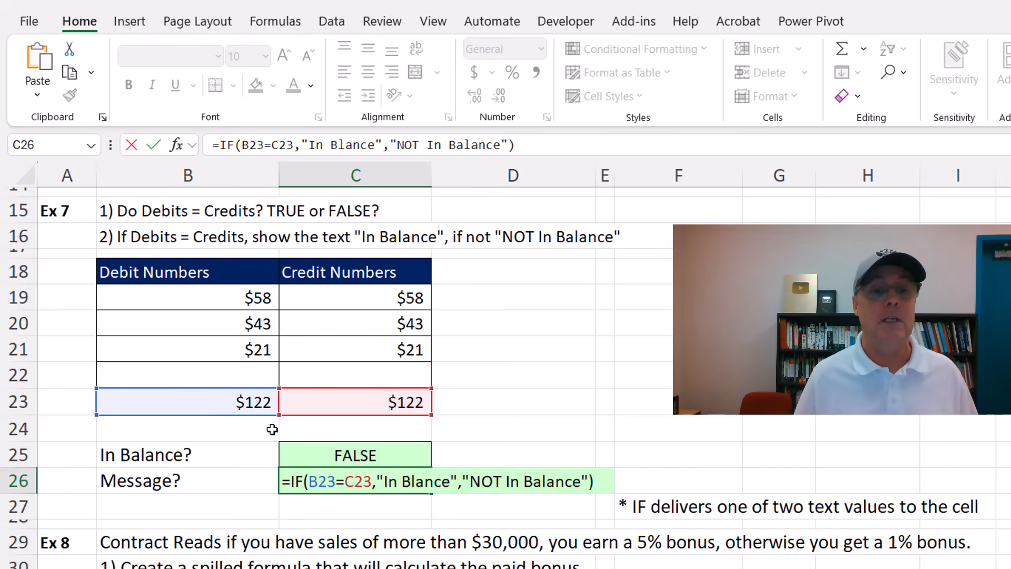
{"action": "key", "text": "ctrl+Return"}
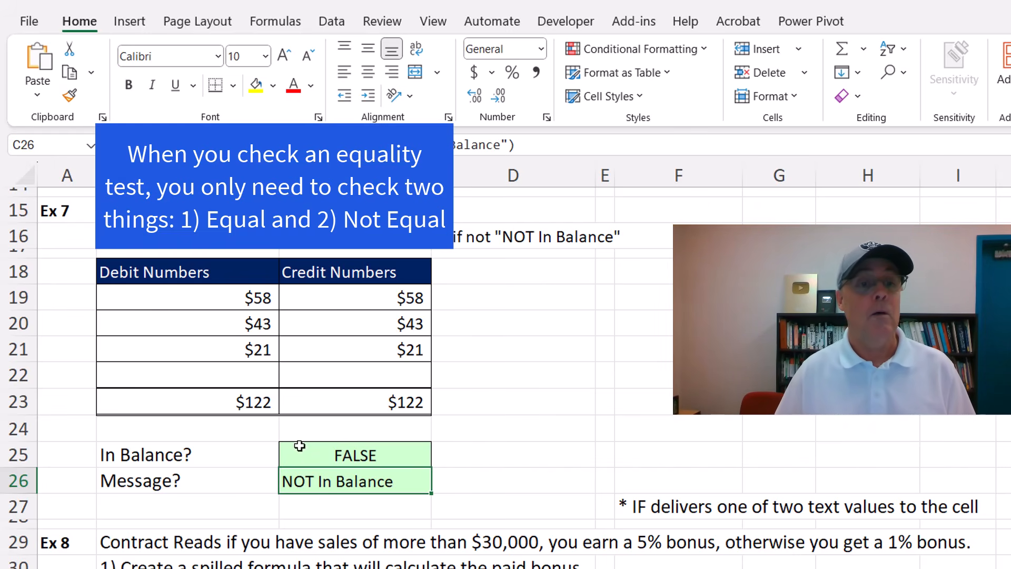
Set the debit amount in B21 to 21 to test the equal case of the balance formulas.
{"action": "left_click", "coordinate": [243, 352]}
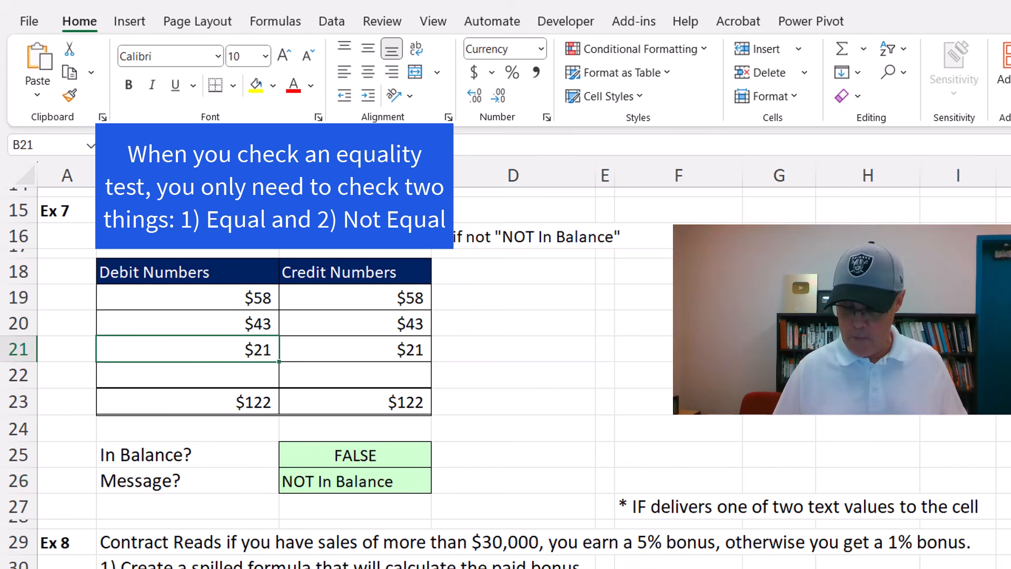
{"action": "type", "text": "21"}
{"action": "key", "text": "ctrl+Return"}
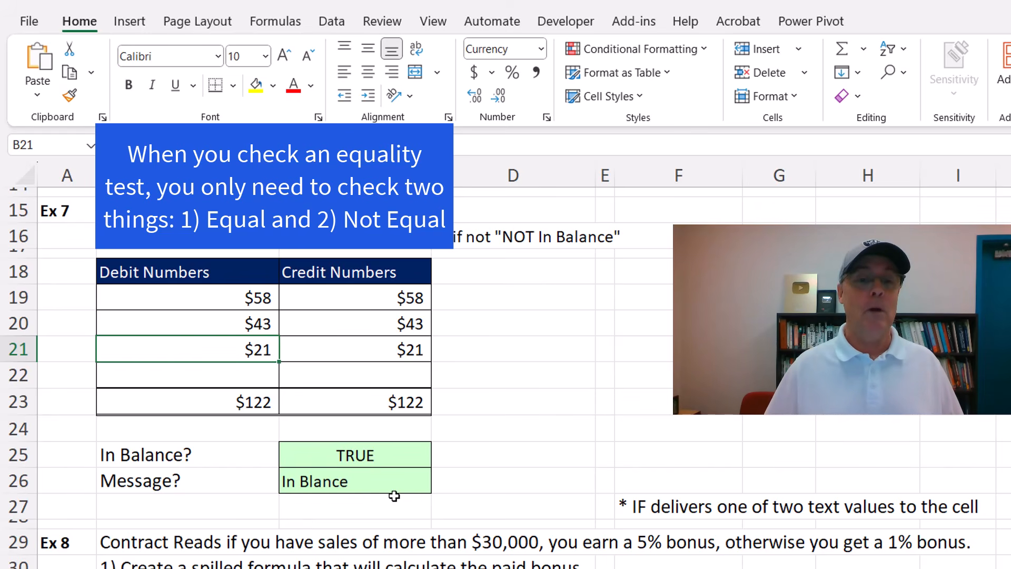
Try to spell check the message formula with the cells C26:D27 selected.
{"action": "left_click_drag", "start_coordinate": [555, 514], "coordinate": [384, 479]}
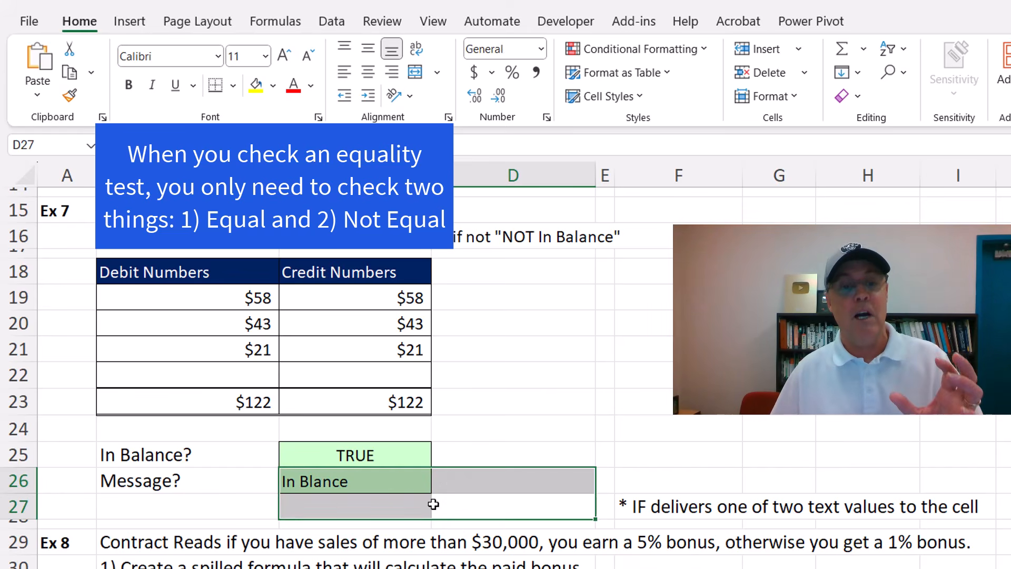
{"action": "key", "text": "F7"}
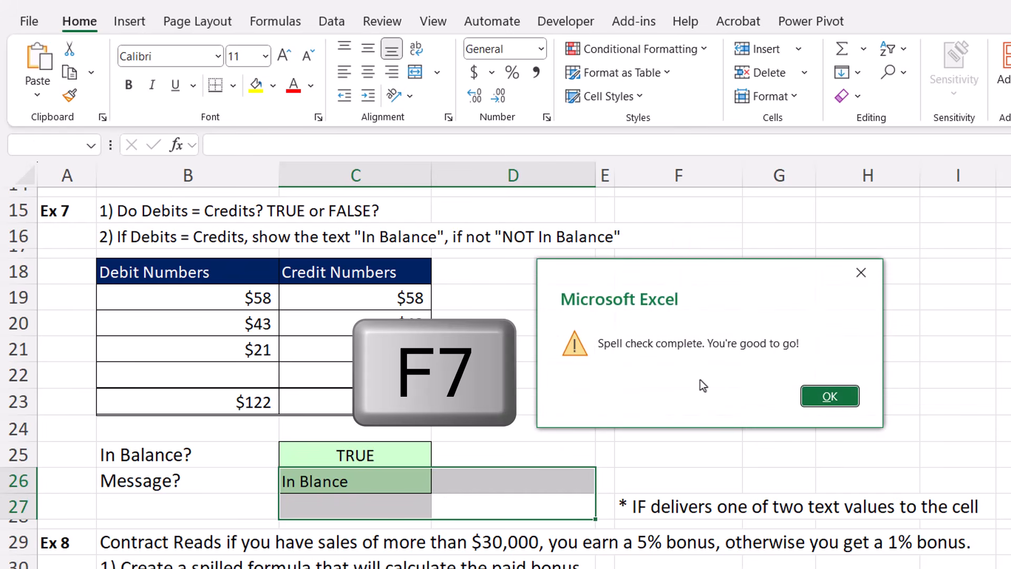
{"action": "left_click", "coordinate": [836, 397]}
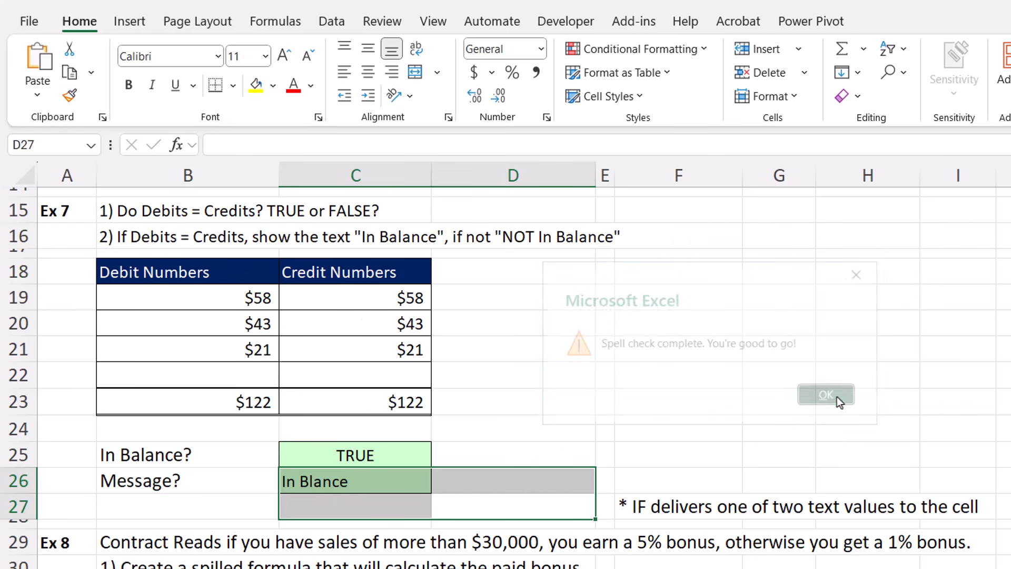
Spell check the text inside the C26 formula while editing it, replace "Blance" with "Balance", and enter the corrected formula.
{"action": "left_click", "coordinate": [383, 492]}
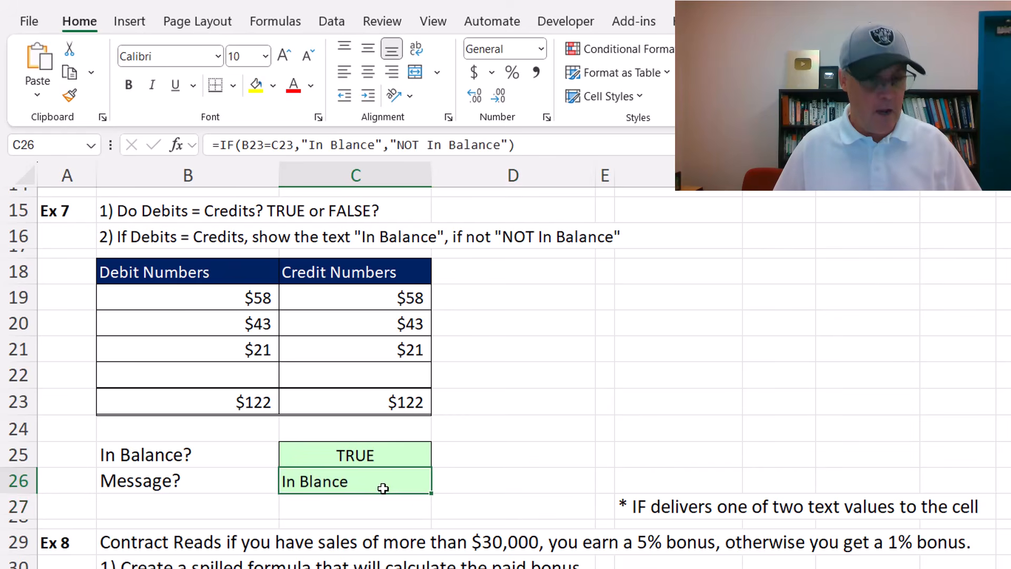
{"action": "double_click", "coordinate": [383, 491]}
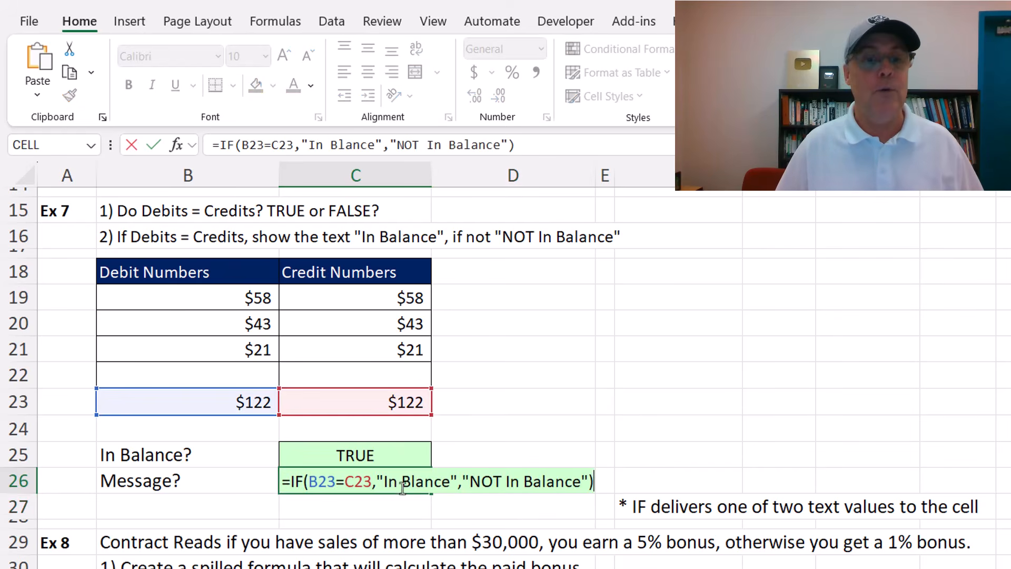
{"action": "left_click", "coordinate": [444, 482]}
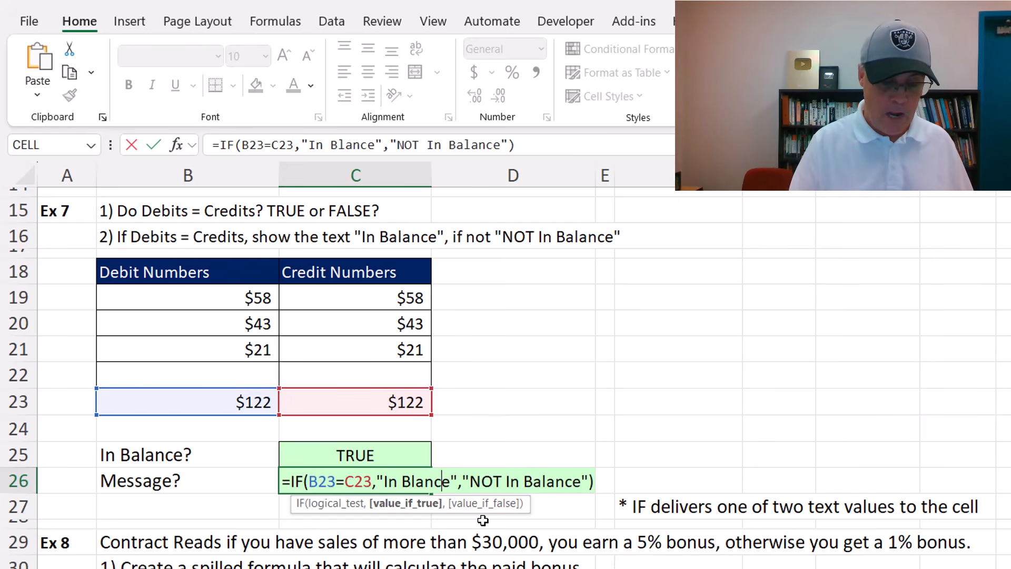
{"action": "key", "text": "F7"}
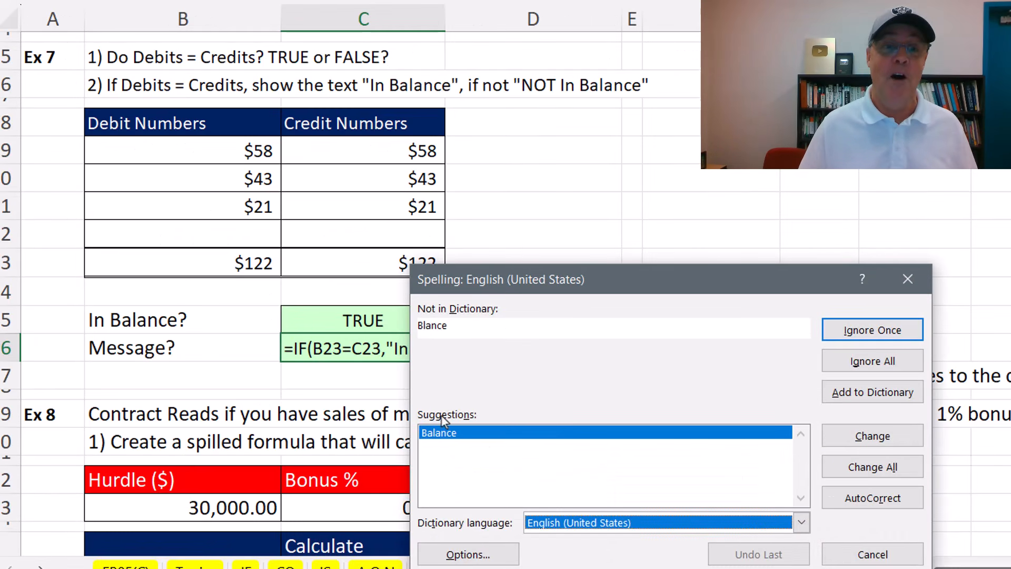
{"action": "left_click", "coordinate": [872, 435]}
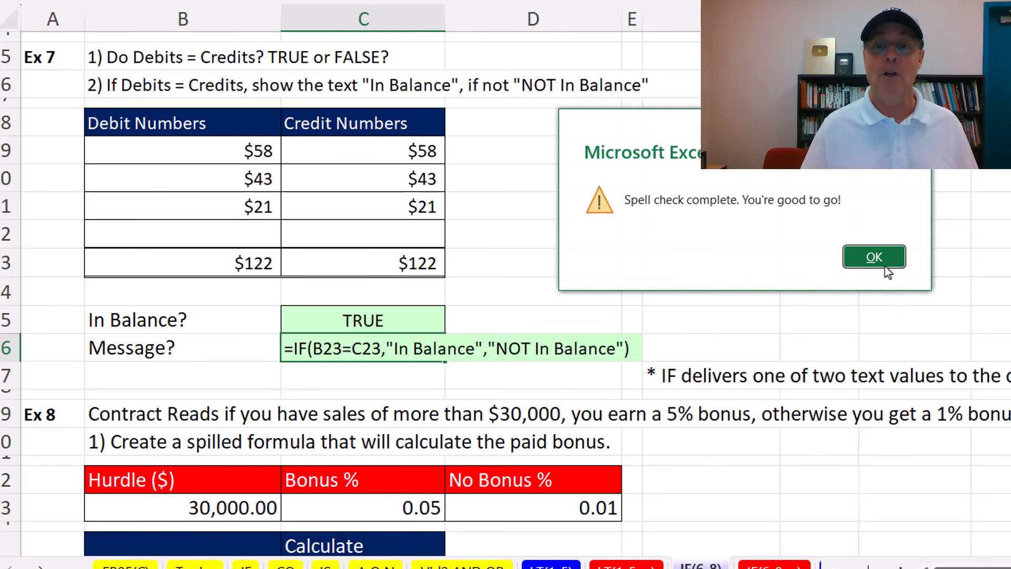
{"action": "left_click", "coordinate": [874, 258]}
{"action": "key", "text": "ctrl+Return"}
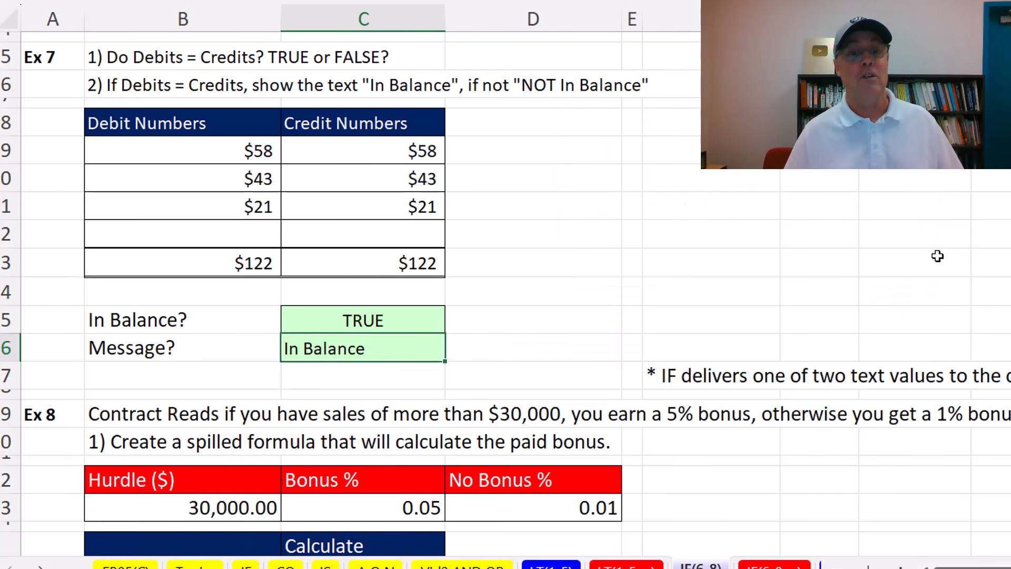
Set the debit amount in B21 to 21.001 to test the not-equal case of the balance formulas.
{"action": "left_click", "coordinate": [246, 206]}
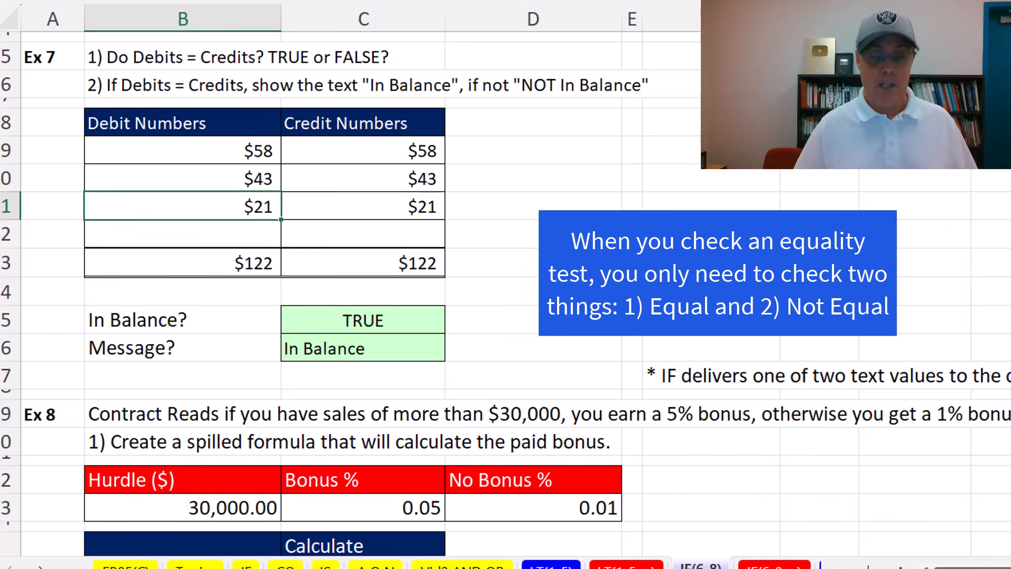
{"action": "type", "text": "21.001"}
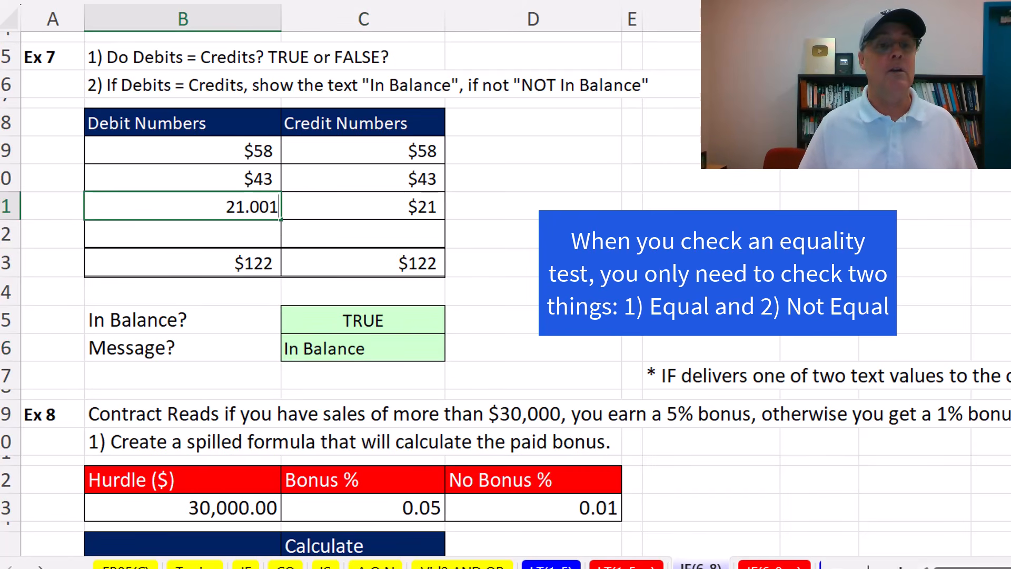
{"action": "key", "text": "ctrl+Return"}
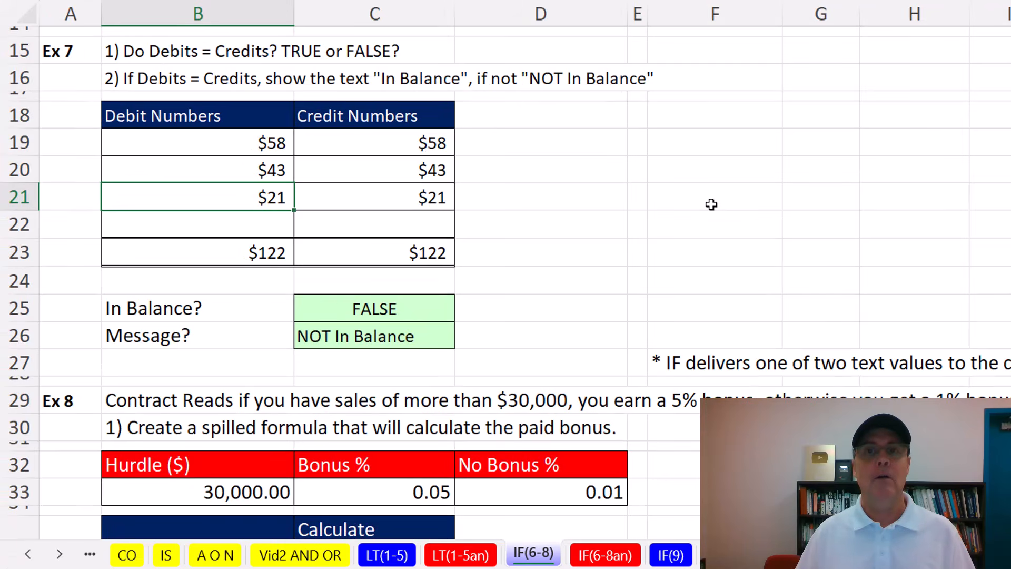
Start an IF formula in C36 whose logical test checks whether the sales in B36:B40 are greater than the hurdle in B33.
{"action": "scroll", "coordinate": [717, 222], "scroll_direction": "down", "scroll_amount": 3}
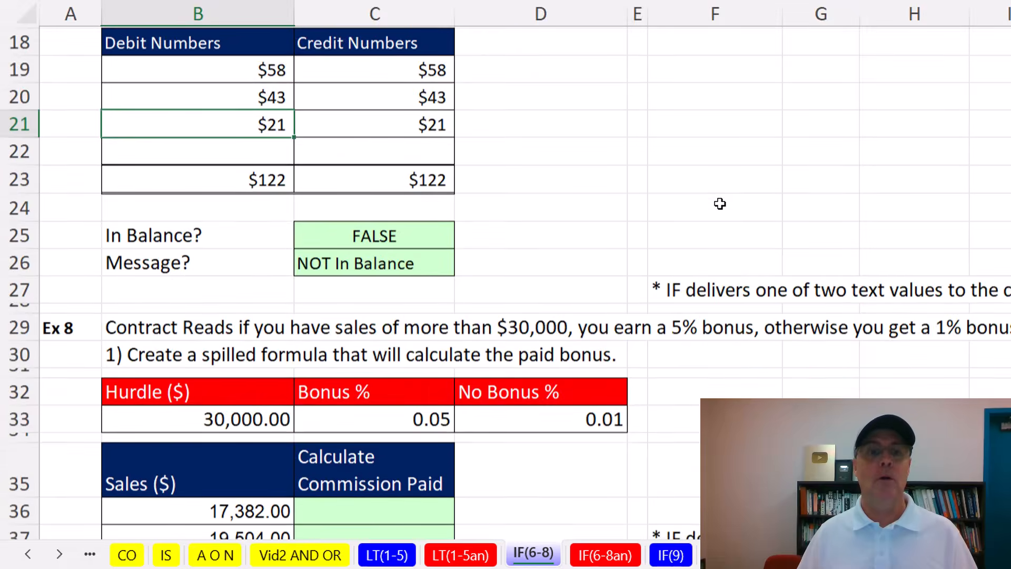
{"action": "scroll", "coordinate": [720, 209], "scroll_direction": "down", "scroll_amount": 1}
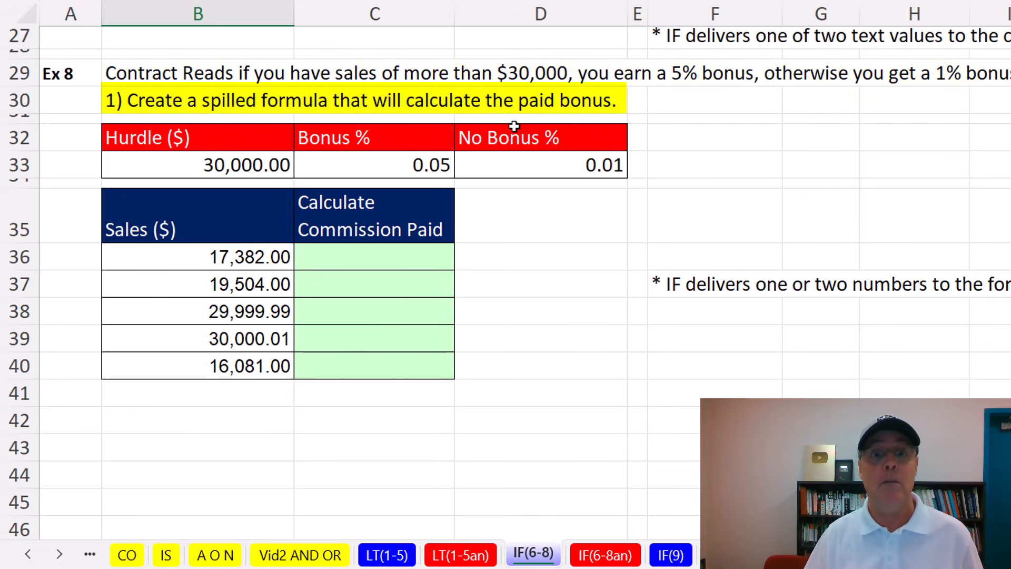
{"action": "left_click", "coordinate": [346, 259]}
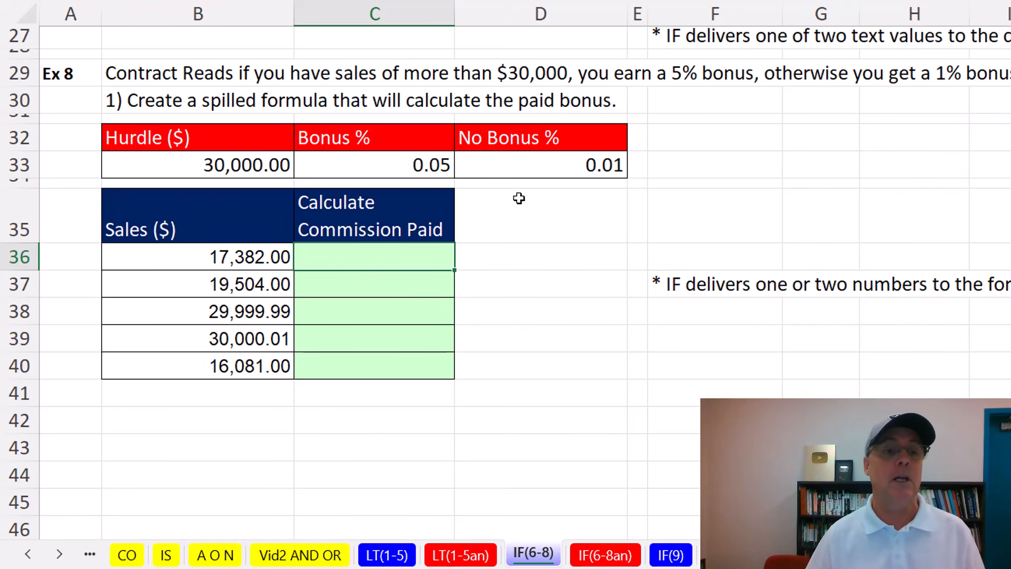
{"action": "type", "text": "=IF("}
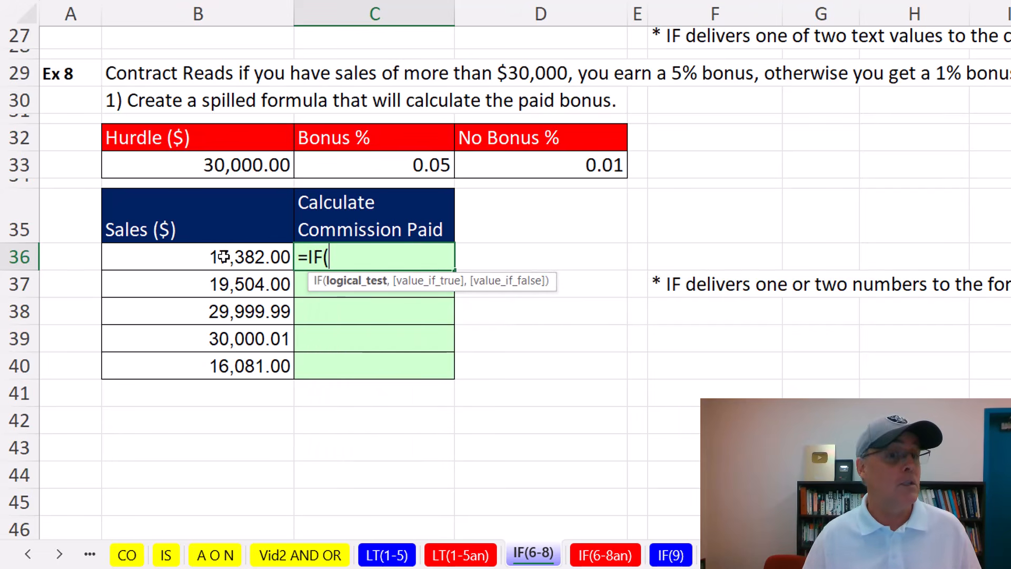
{"action": "left_click_drag", "start_coordinate": [220, 258], "coordinate": [215, 366]}
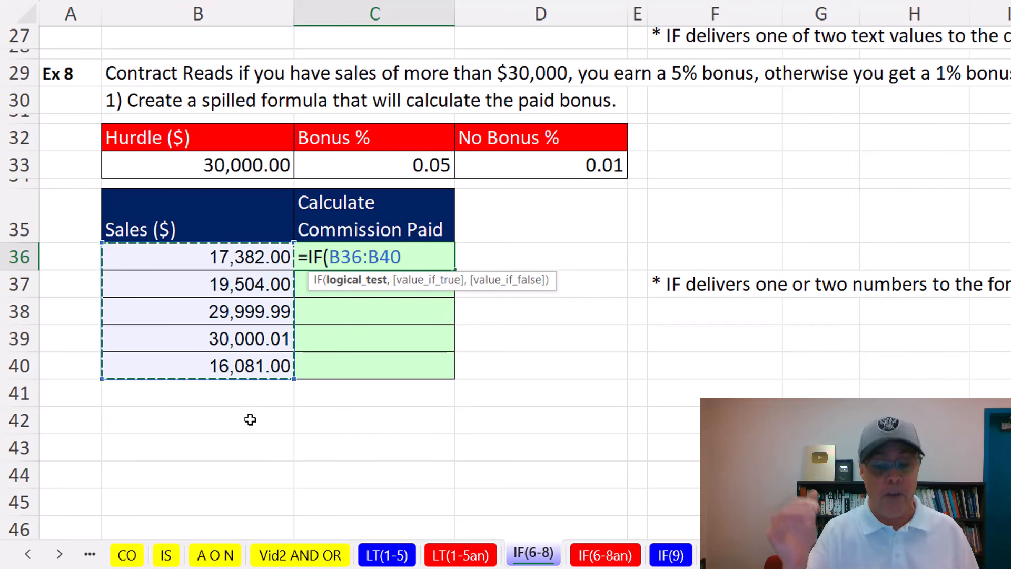
{"action": "type", "text": ">"}
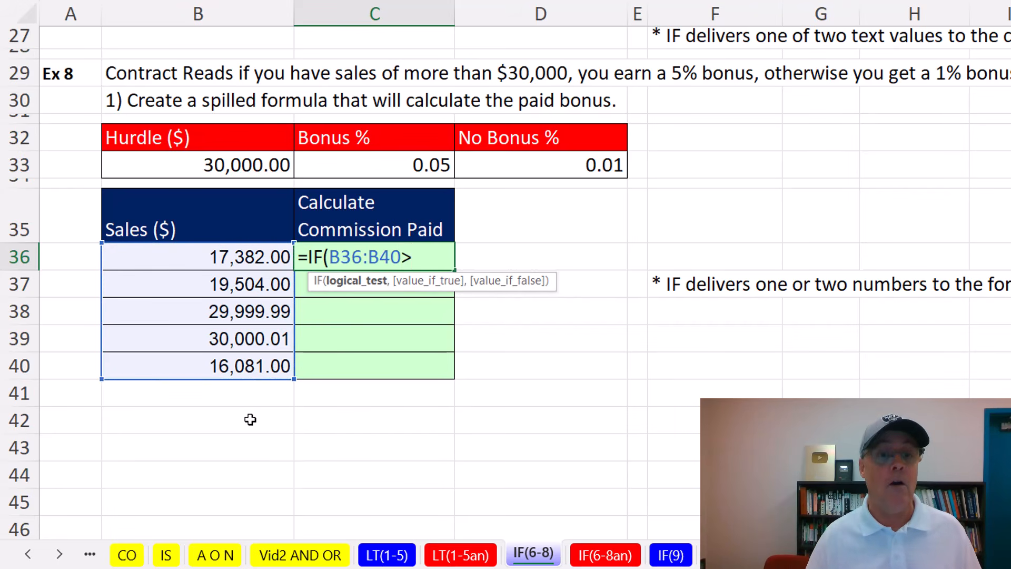
{"action": "left_click", "coordinate": [195, 163]}
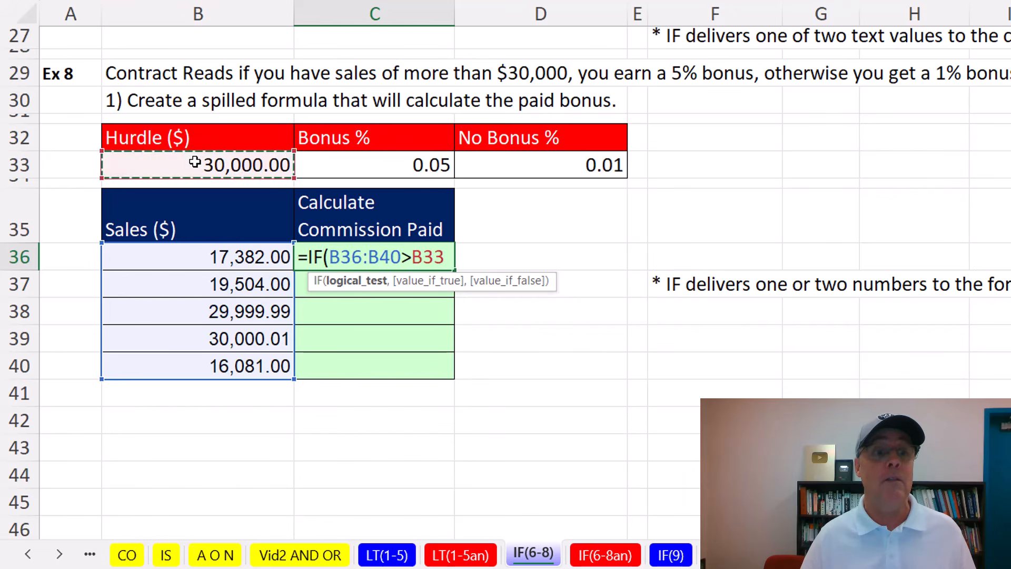
{"action": "type", "text": ","}
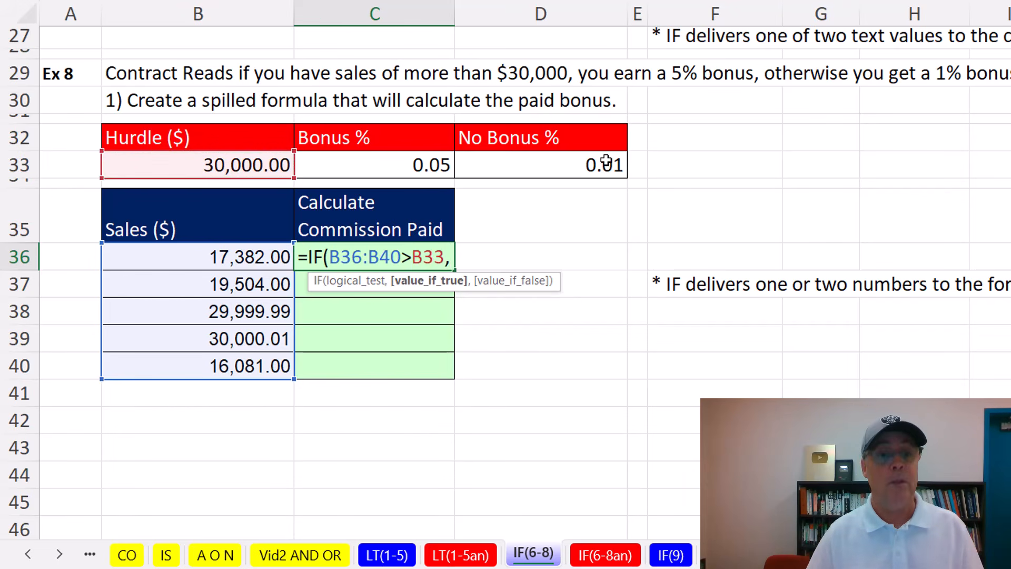
Use C33 as the value if true and D33 as the value if false, and enter the spilled formula in C36.
{"action": "left_click", "coordinate": [421, 168]}
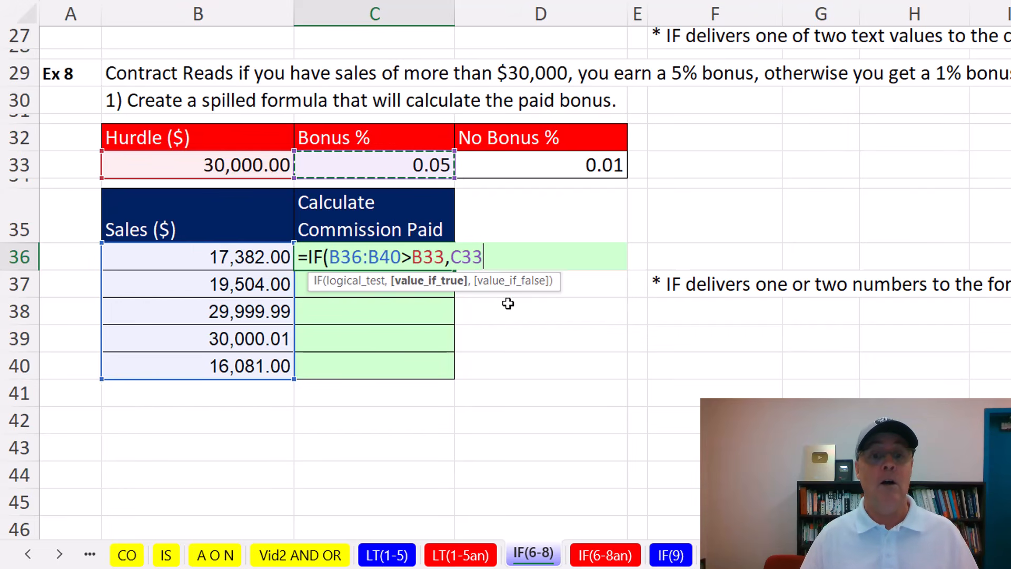
{"action": "type", "text": ","}
{"action": "left_click", "coordinate": [583, 171]}
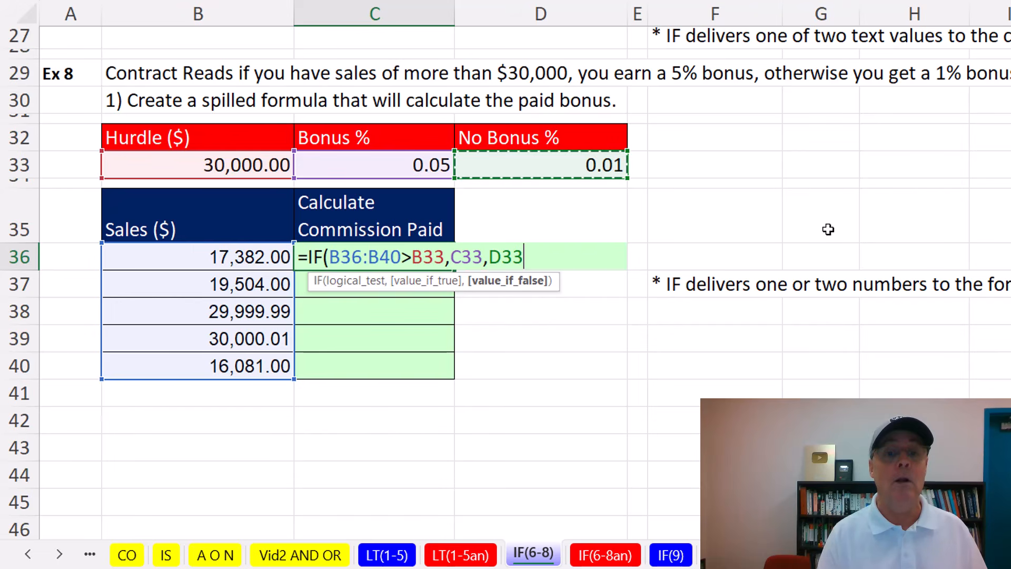
{"action": "type", "text": ")"}
{"action": "key", "text": "ctrl+Return"}
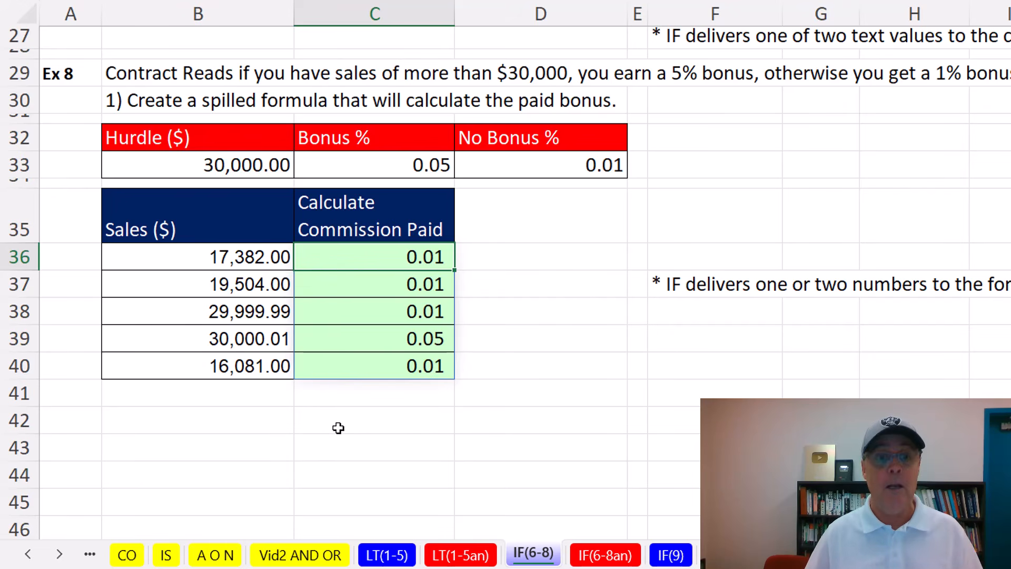
Edit the C36 formula to multiply the IF result by the sales in B36:B40 and enter it.
{"action": "key", "text": "F2"}
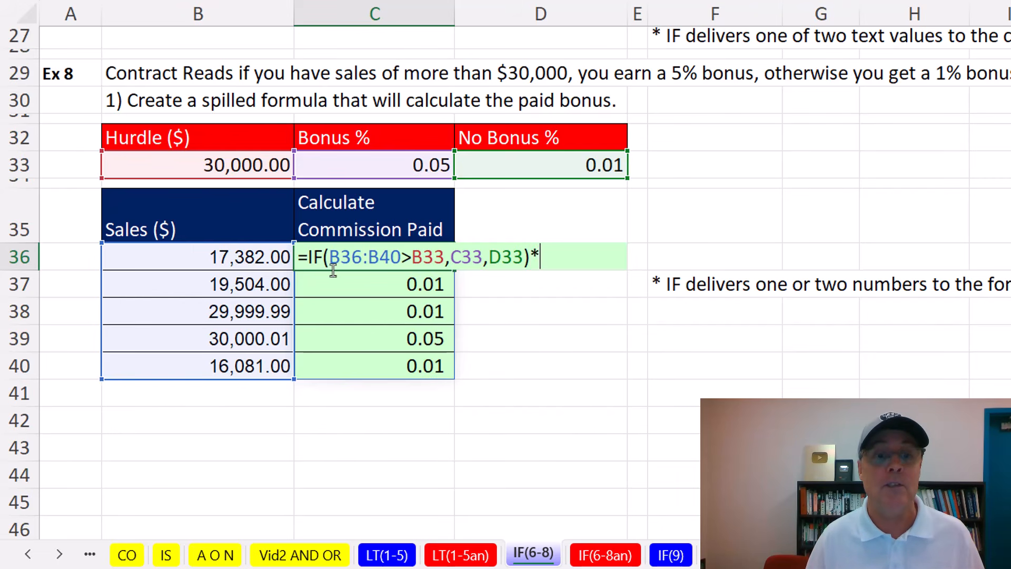
{"action": "left_click_drag", "start_coordinate": [244, 264], "coordinate": [237, 358]}
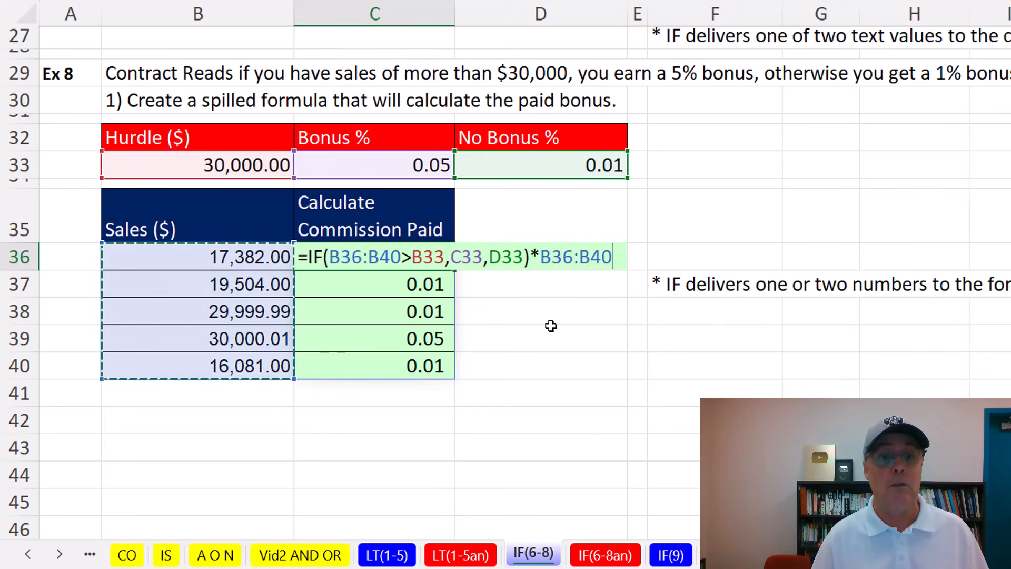
{"action": "key", "text": "ctrl+Return"}
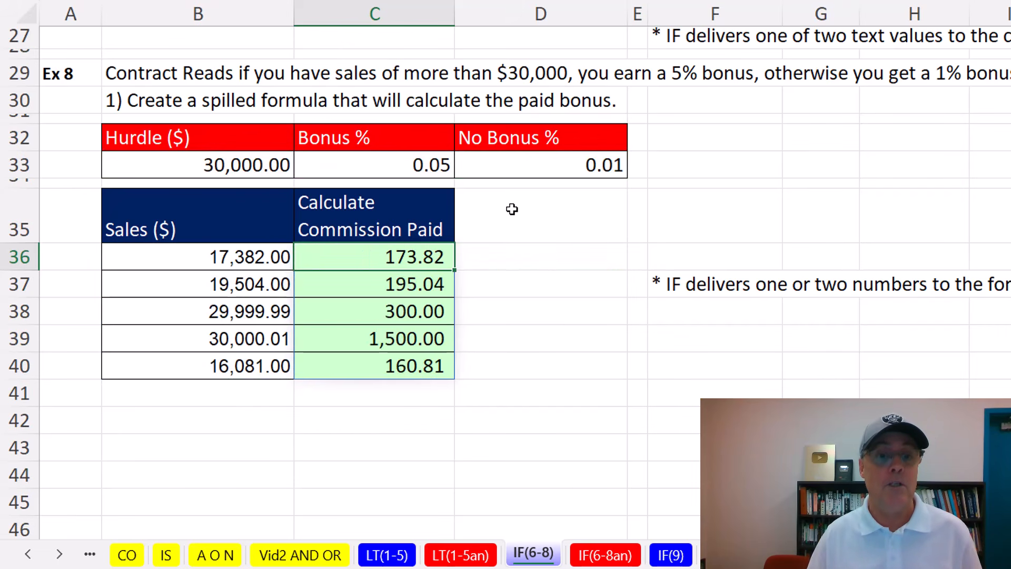
Review the IF formulas in C36, C26 and C12 in turn, leaving each one unedited.
{"action": "scroll", "coordinate": [400, 284], "scroll_direction": "up", "scroll_amount": 1}
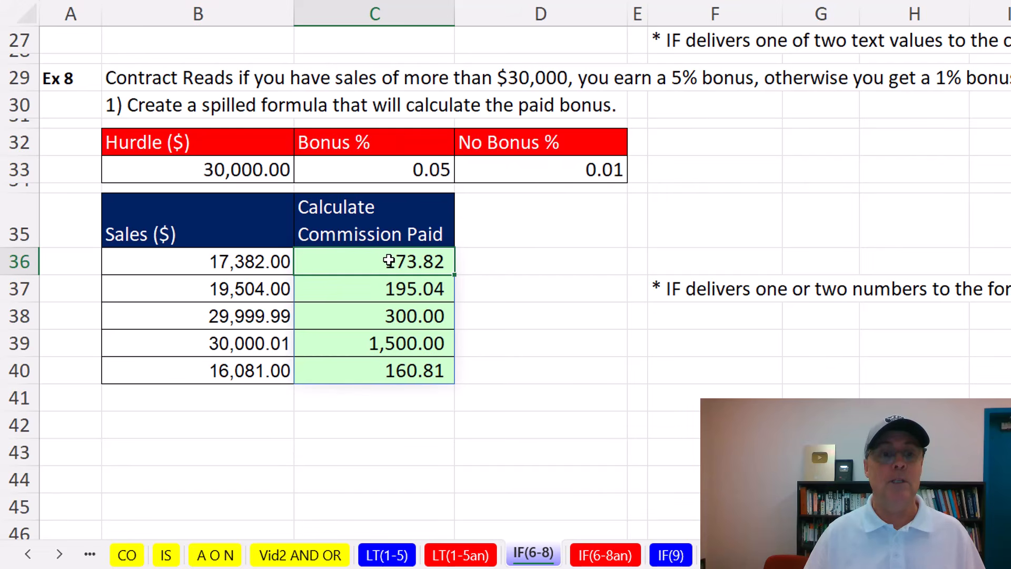
{"action": "double_click", "coordinate": [388, 261]}
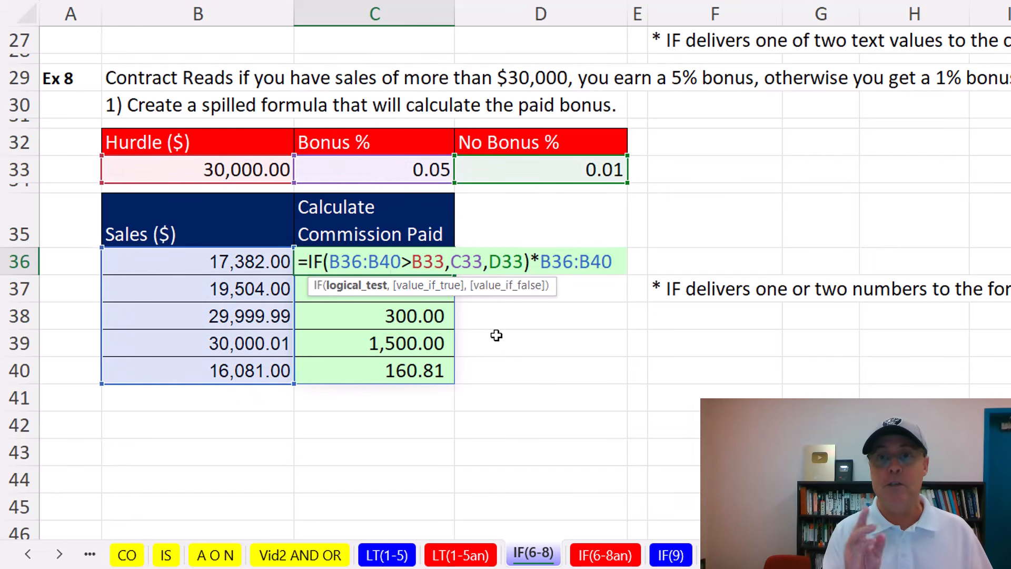
{"action": "key", "text": "Escape"}
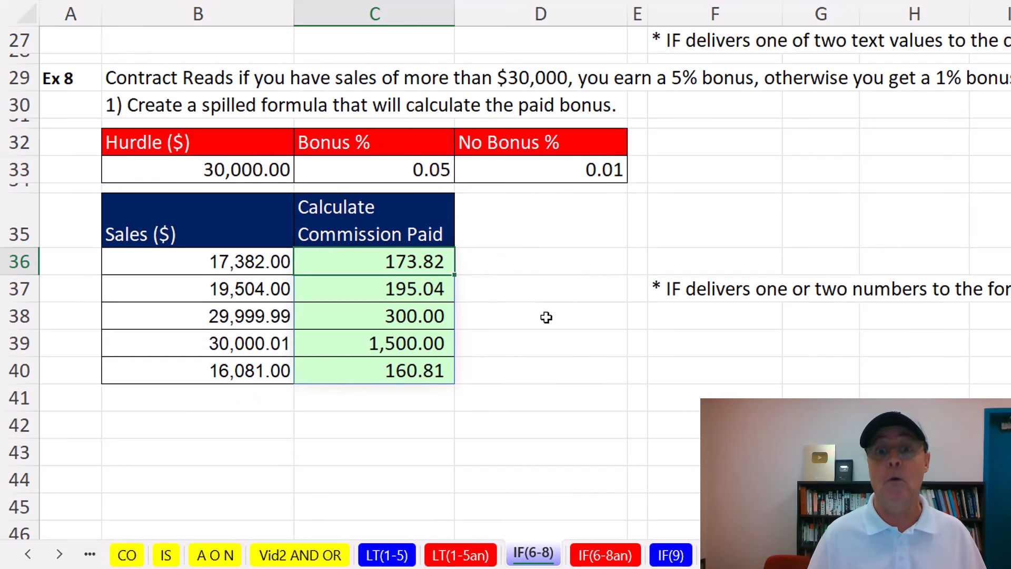
{"action": "scroll", "coordinate": [616, 312], "scroll_direction": "up", "scroll_amount": 4}
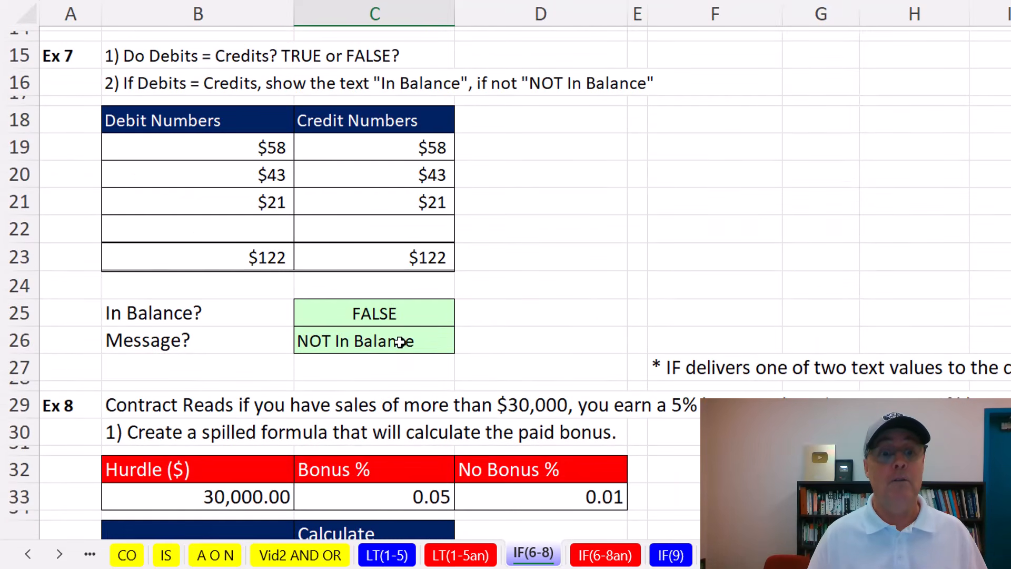
{"action": "double_click", "coordinate": [424, 340]}
{"action": "key", "text": "Escape"}
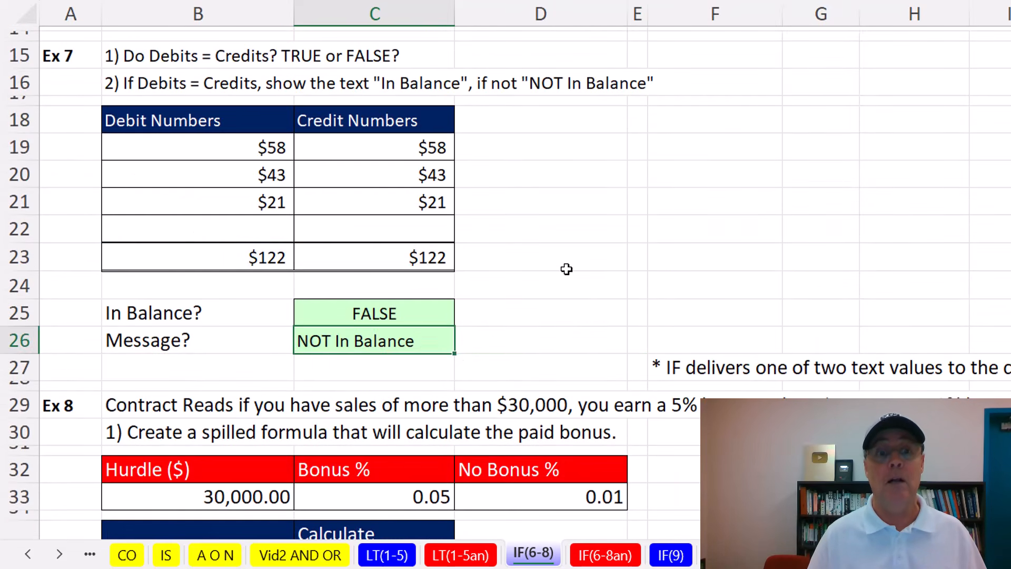
{"action": "scroll", "coordinate": [566, 269], "scroll_direction": "up", "scroll_amount": 4}
{"action": "double_click", "coordinate": [434, 238]}
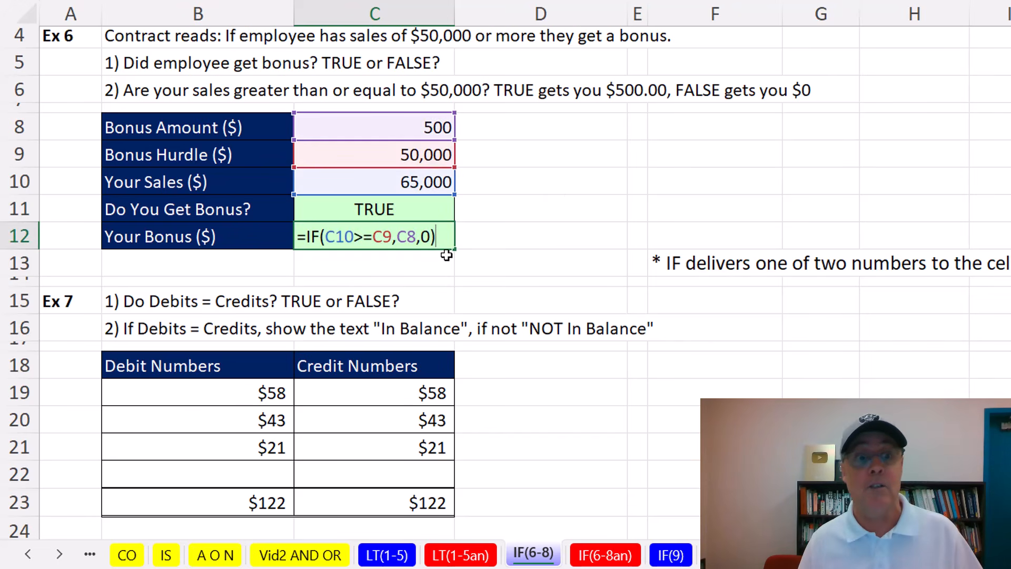
{"action": "key", "text": "Escape"}
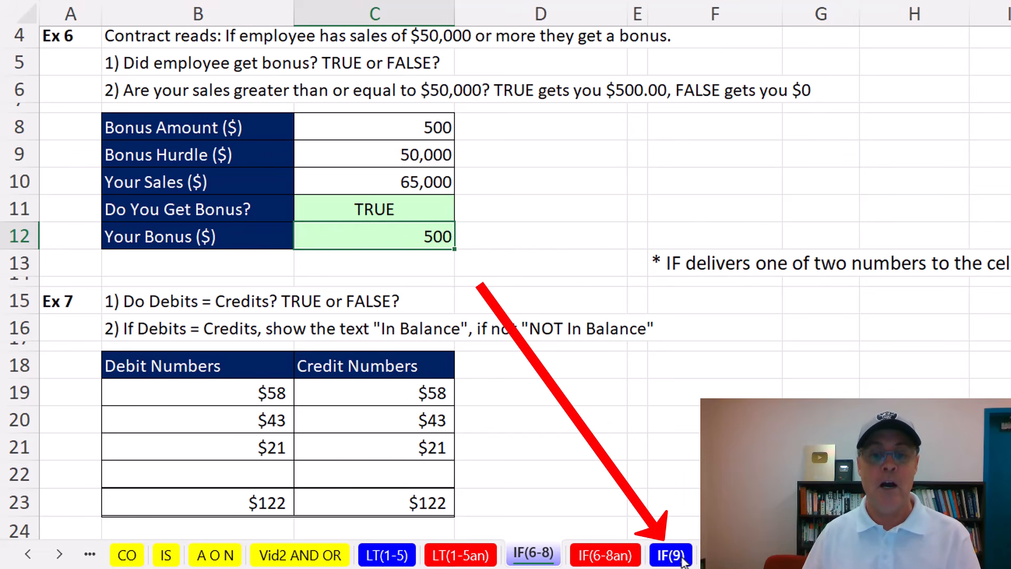
Open the IF(9) worksheet and examine the invoice's product, units sold, price and sales cells in rows 7 and 10.
{"action": "left_click", "coordinate": [671, 555]}
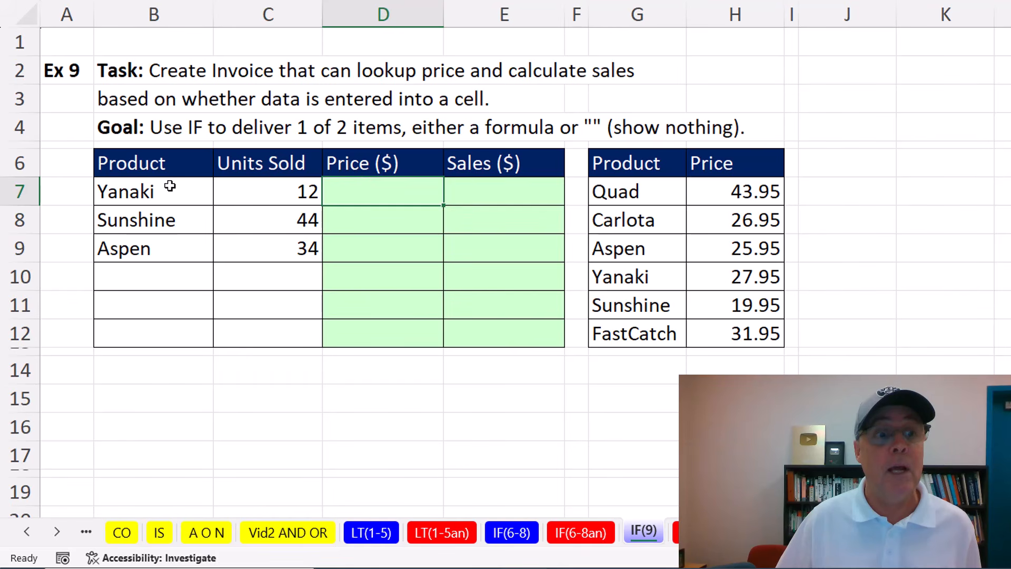
{"action": "left_click", "coordinate": [478, 193]}
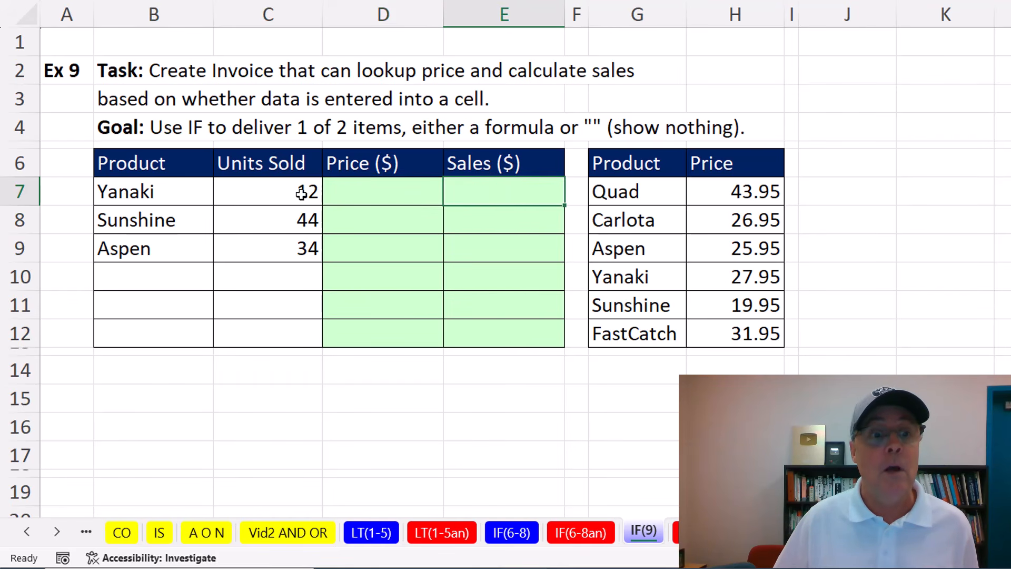
{"action": "left_click", "coordinate": [194, 194]}
{"action": "left_click", "coordinate": [267, 192]}
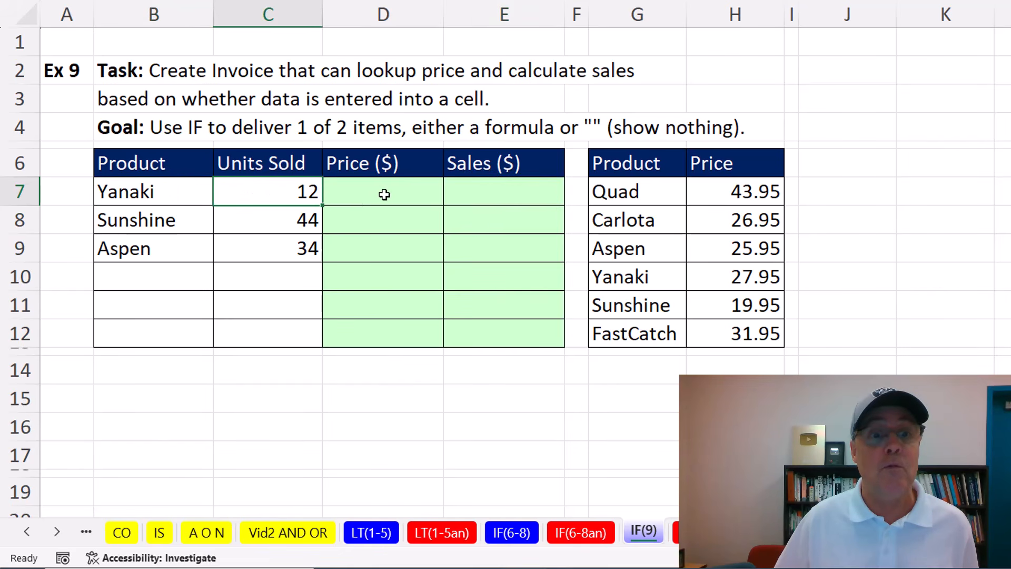
{"action": "left_click", "coordinate": [385, 194]}
{"action": "left_click", "coordinate": [480, 195]}
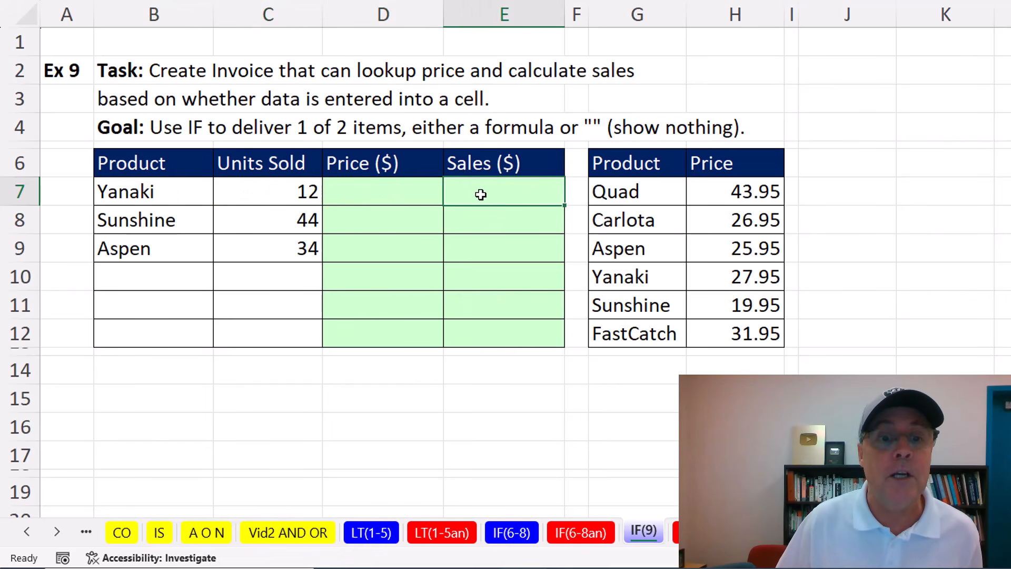
{"action": "left_click", "coordinate": [173, 281]}
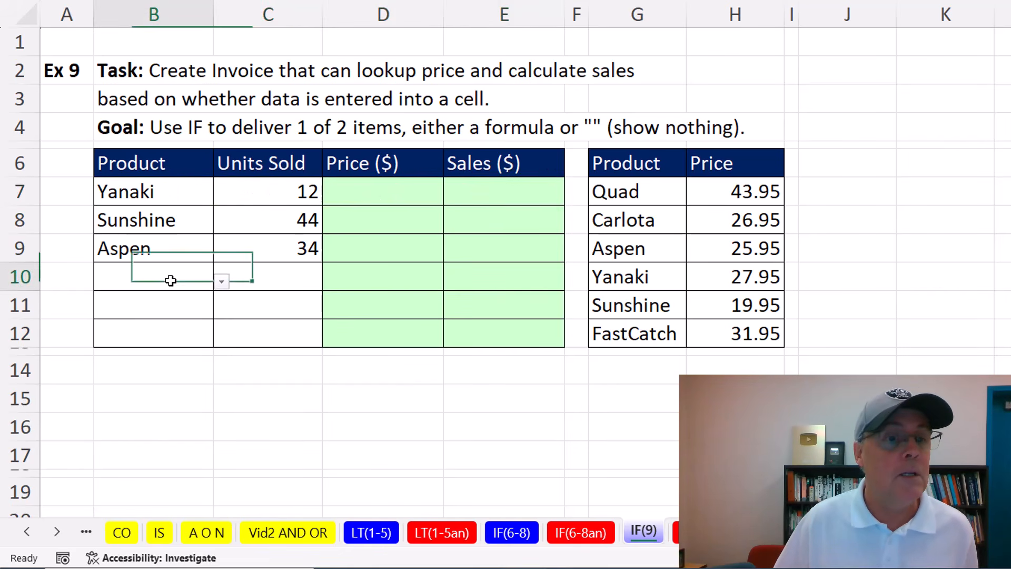
{"action": "left_click", "coordinate": [271, 281]}
{"action": "left_click", "coordinate": [369, 277]}
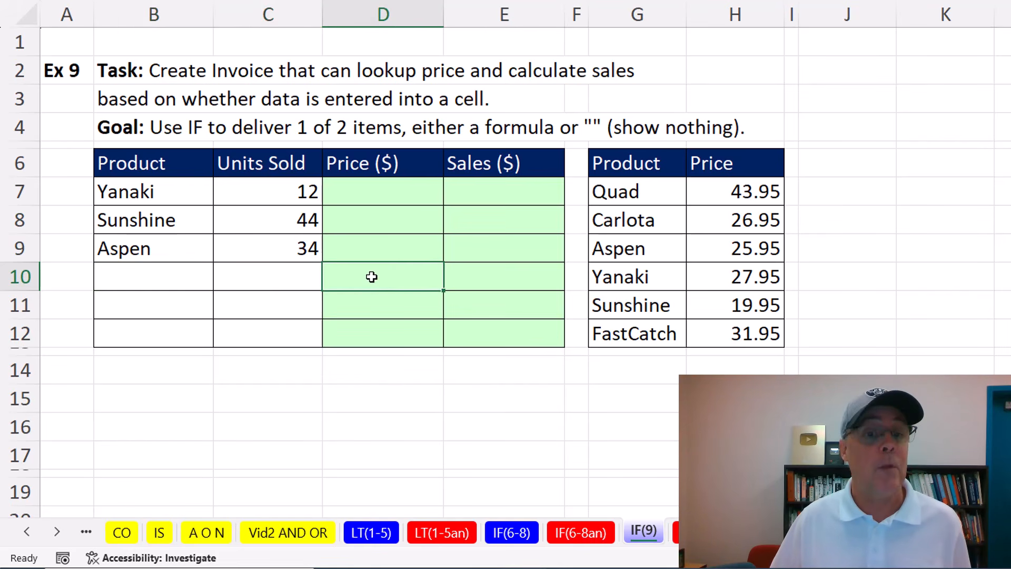
{"action": "left_click", "coordinate": [506, 276]}
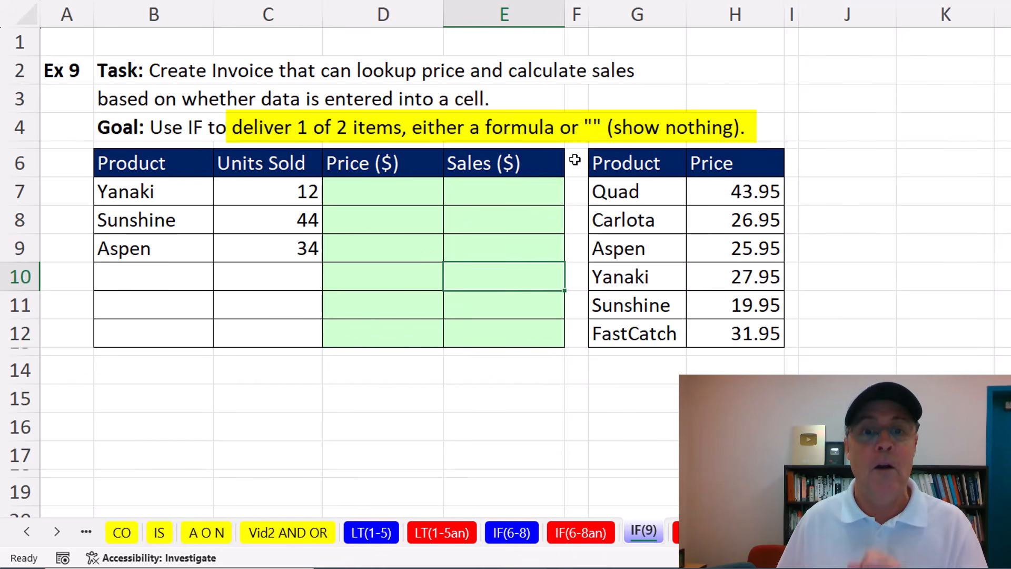
Enter an XLOOKUP formula in D7 that looks up products B7:B12 in G7:G12 and returns prices from H7:H12.
{"action": "left_click", "coordinate": [352, 198]}
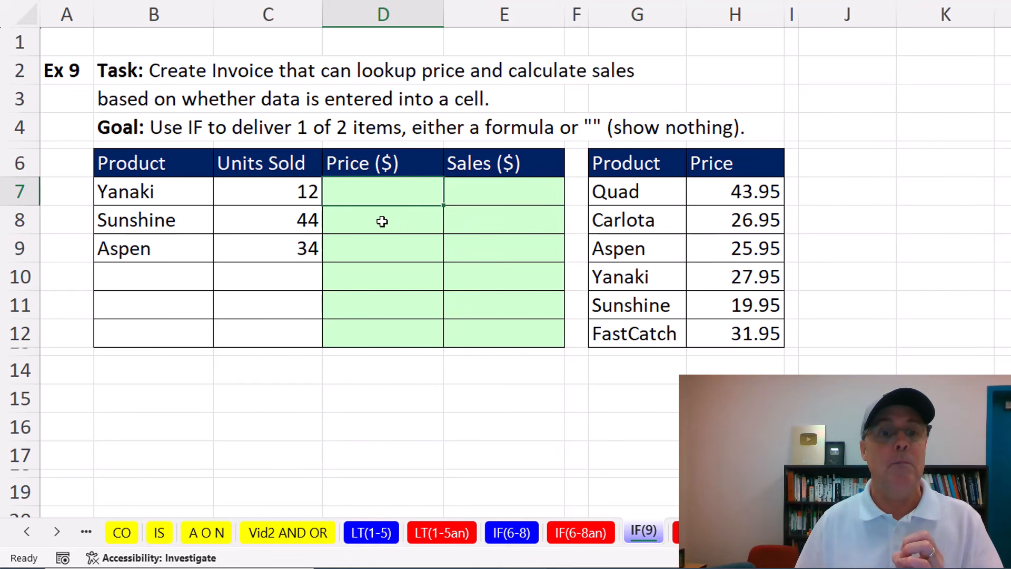
{"action": "type", "text": "=xl"}
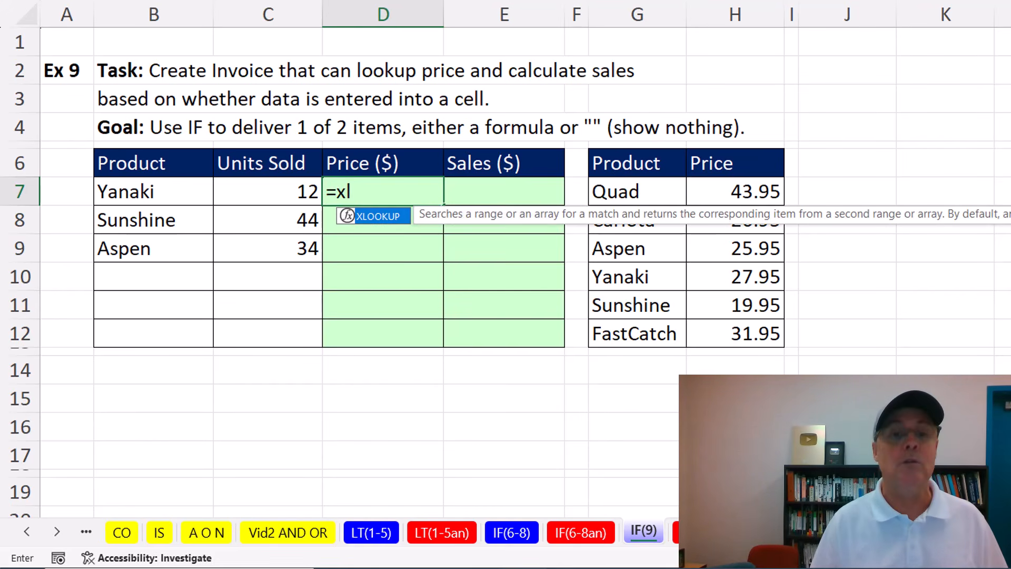
{"action": "key", "text": "Tab"}
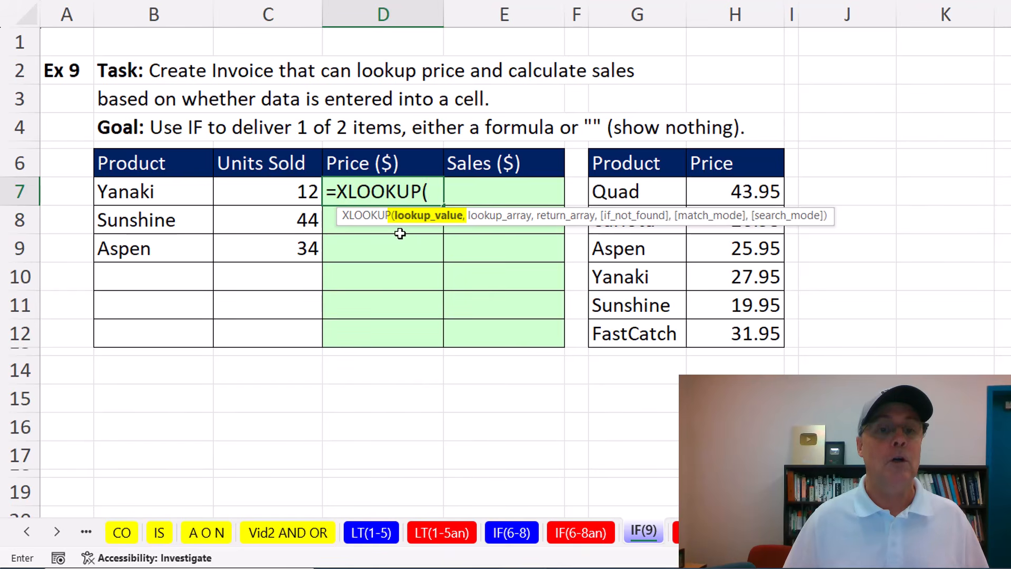
{"action": "left_click_drag", "start_coordinate": [152, 194], "coordinate": [155, 340]}
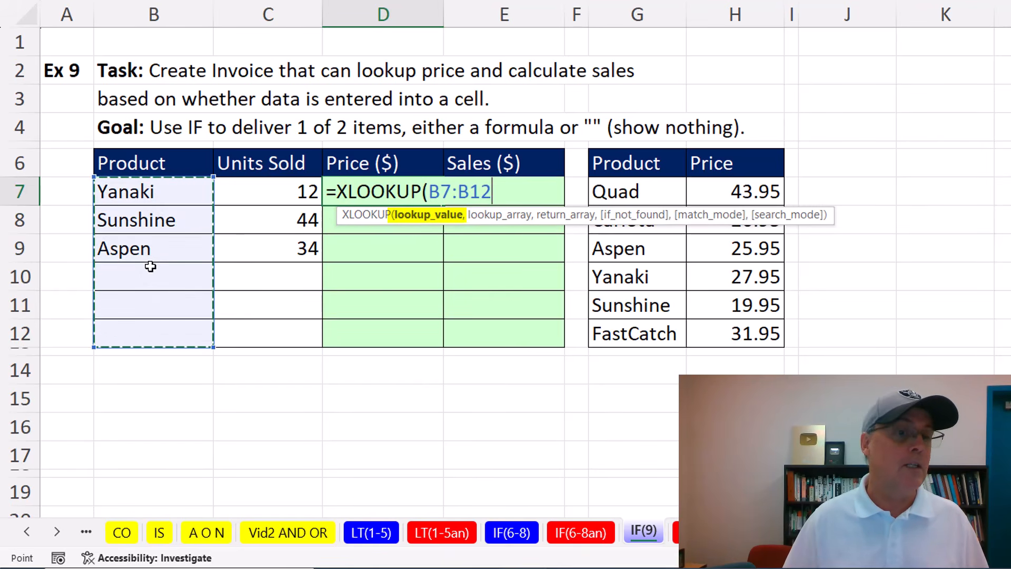
{"action": "type", "text": ","}
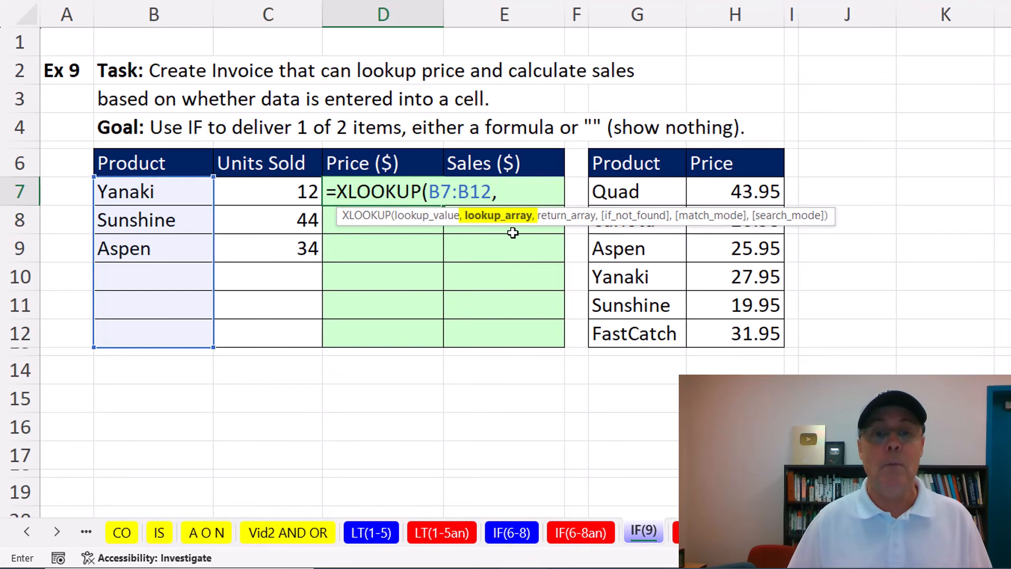
{"action": "left_click_drag", "start_coordinate": [622, 196], "coordinate": [640, 335]}
{"action": "type", "text": ","}
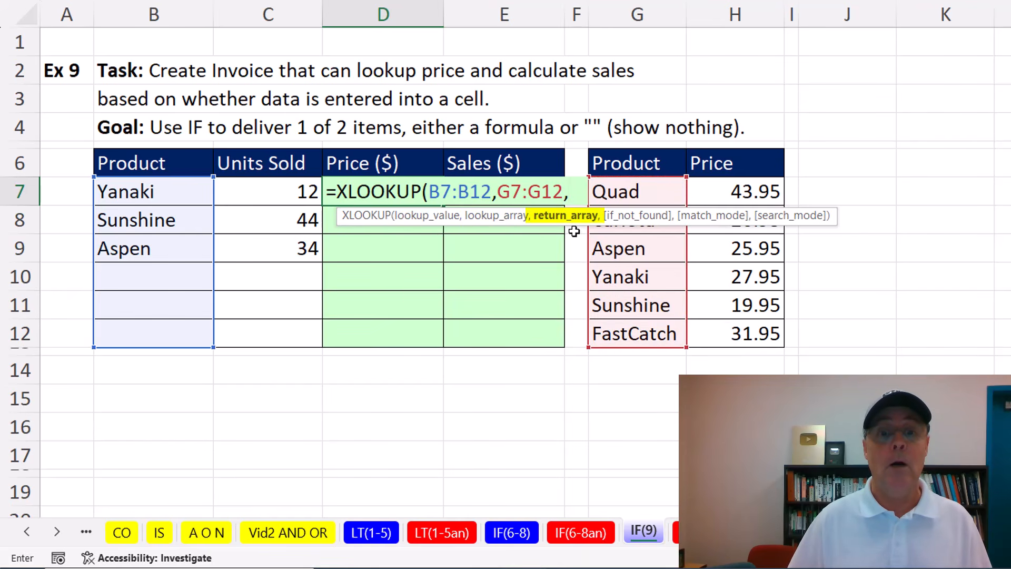
{"action": "left_click_drag", "start_coordinate": [723, 185], "coordinate": [749, 325]}
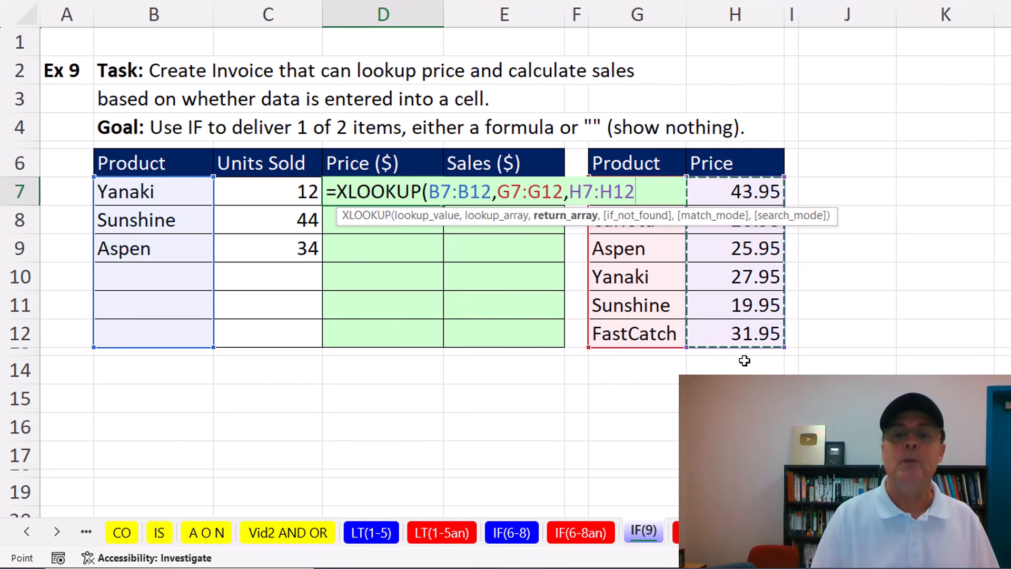
{"action": "type", "text": ")"}
{"action": "key", "text": "ctrl+Return"}
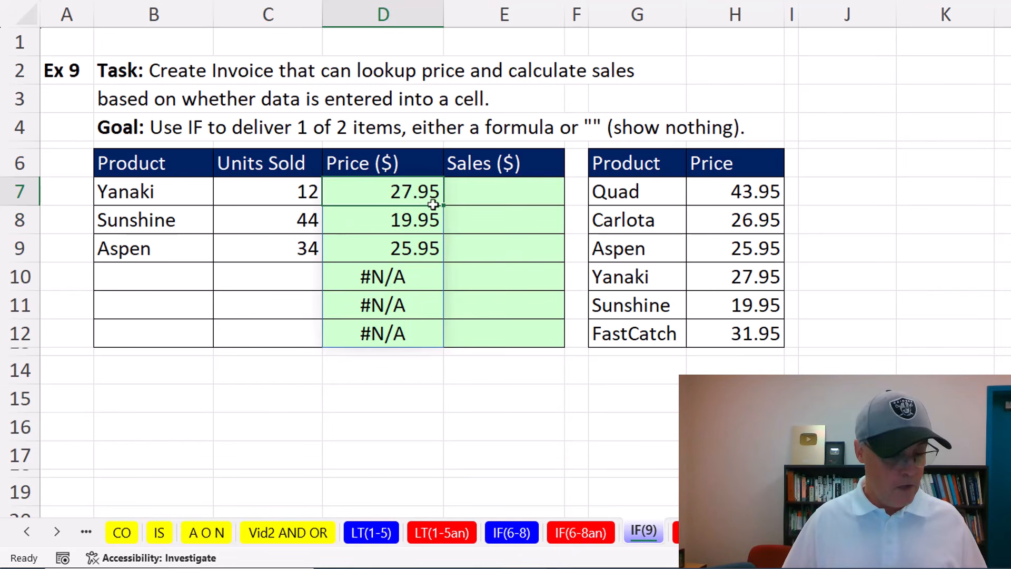
Edit the D7 XLOOKUP to use "" as the if_not_found argument and enter it.
{"action": "key", "text": "F2"}
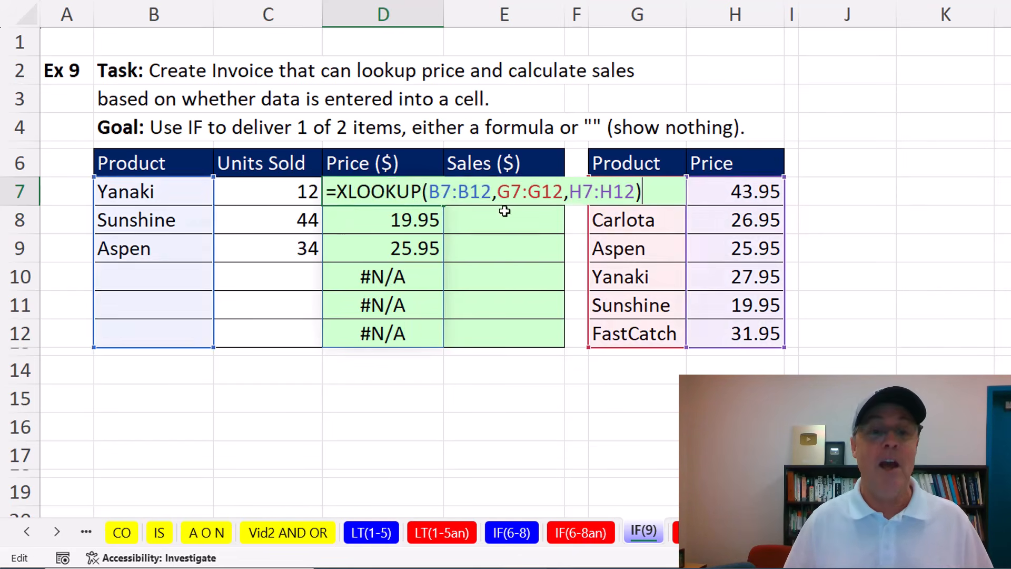
{"action": "left_click_drag", "start_coordinate": [628, 195], "coordinate": [635, 197]}
{"action": "left_click", "coordinate": [636, 193]}
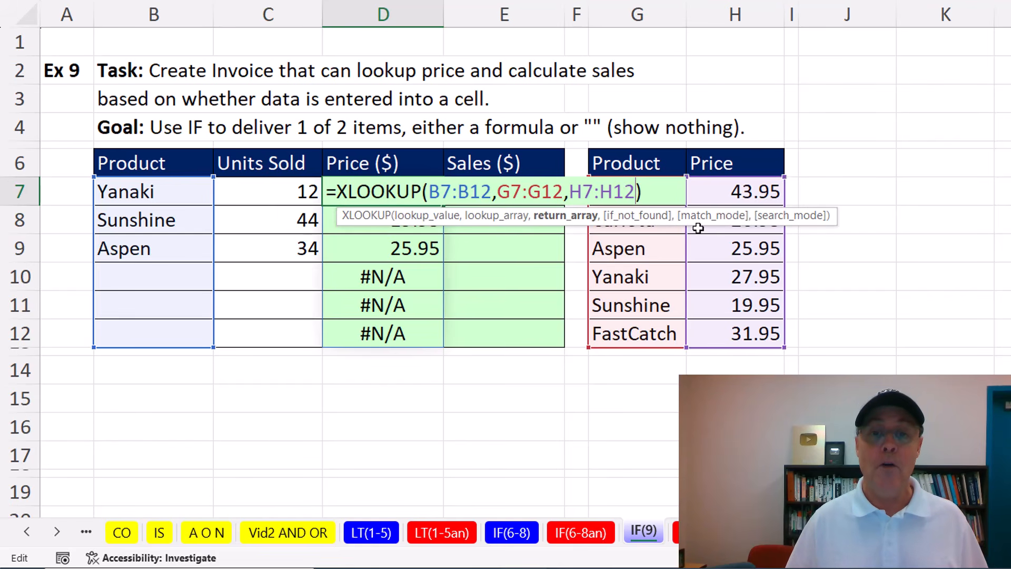
{"action": "type", "text": ","}
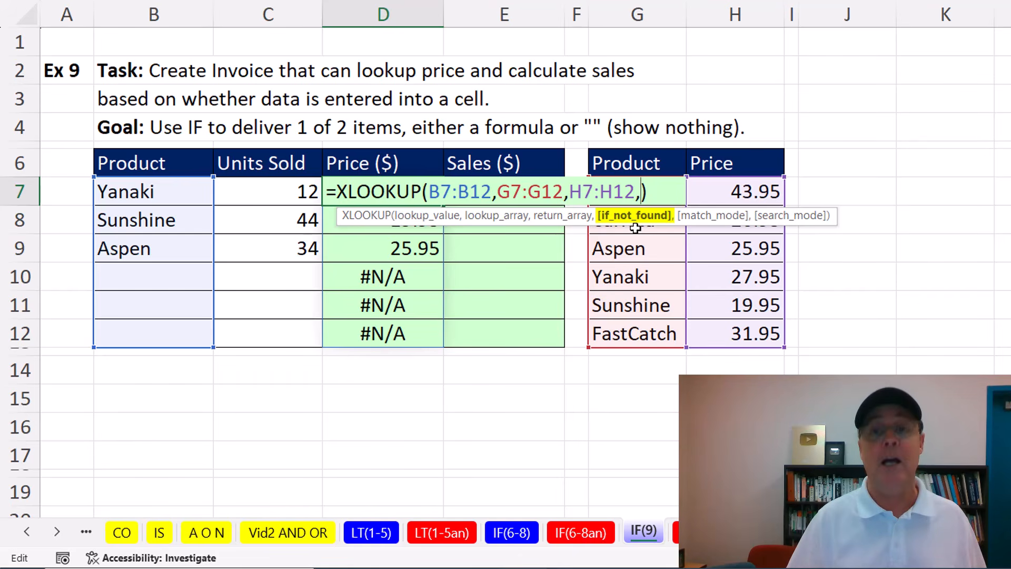
{"action": "type", "text": "\"\""}
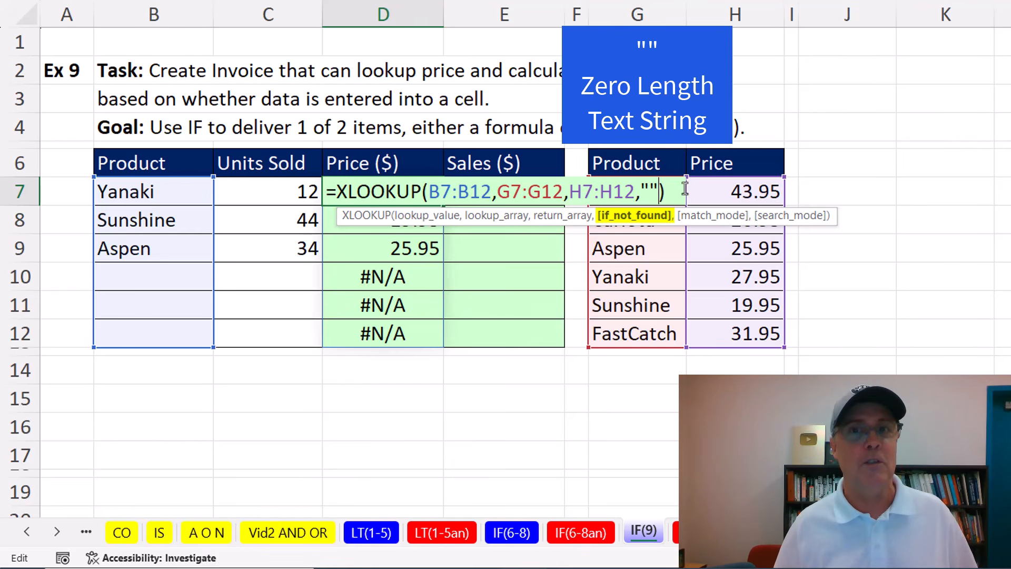
{"action": "key", "text": "ctrl+Return"}
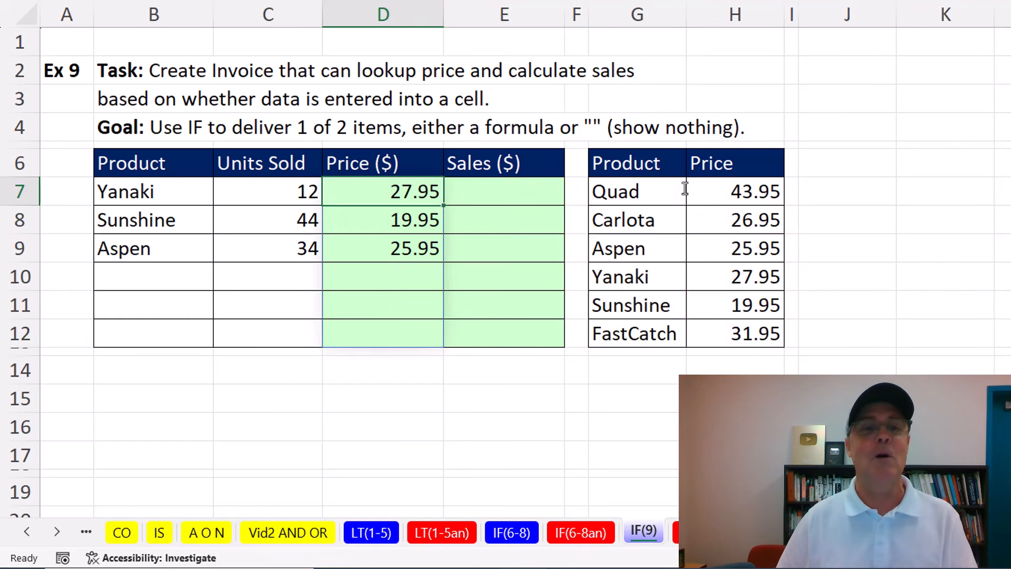
Enter a spilled sales formula in E7 that multiplies the units C7:C12 by the prices D7#.
{"action": "left_click", "coordinate": [498, 192]}
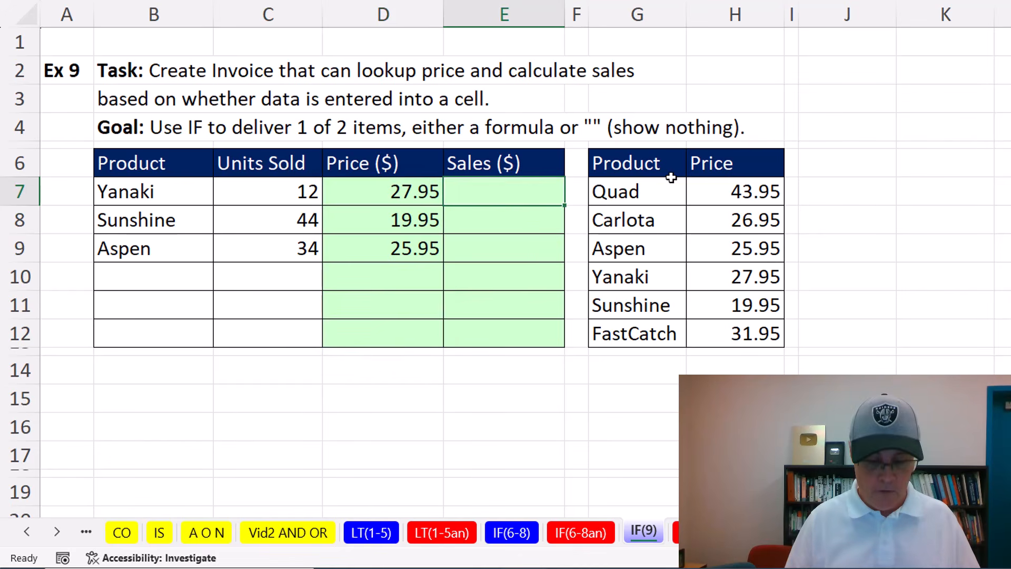
{"action": "type", "text": "="}
{"action": "left_click_drag", "start_coordinate": [243, 198], "coordinate": [268, 333]}
{"action": "type", "text": "*"}
{"action": "left_click_drag", "start_coordinate": [361, 194], "coordinate": [401, 322]}
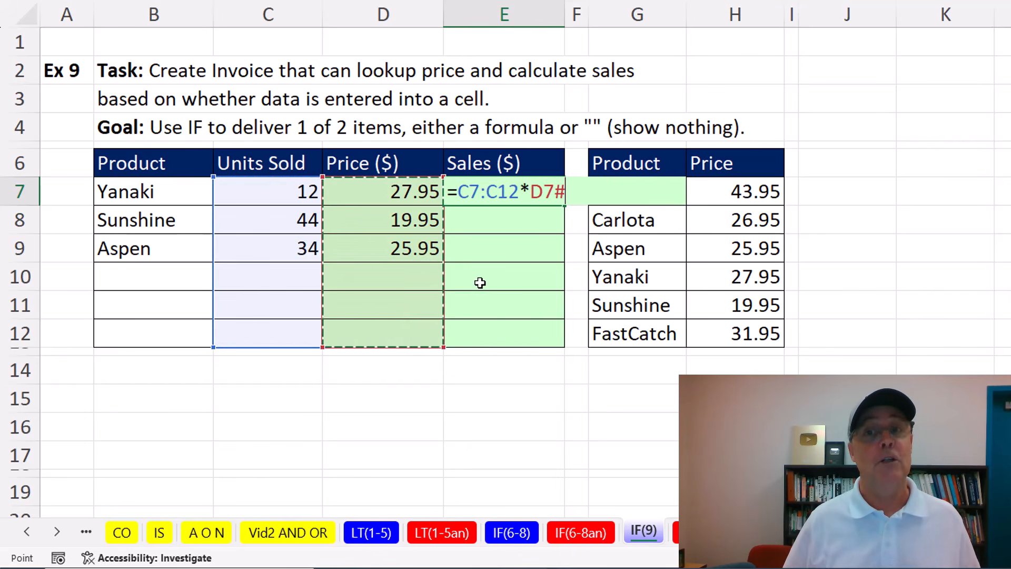
{"action": "key", "text": "ctrl+Return"}
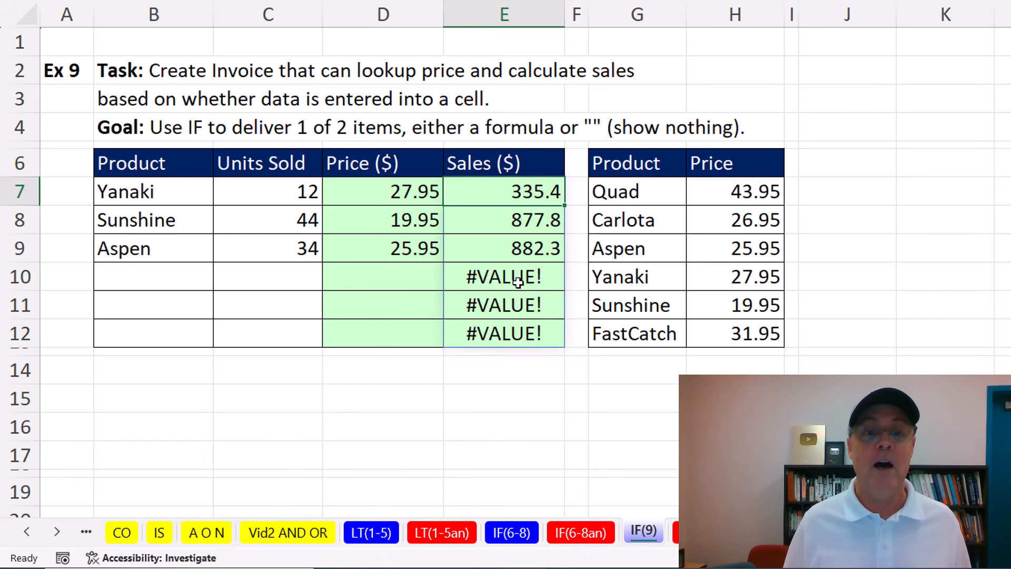
Wrap the E7 sales calculation in an IF function with ISNUMBER(C7:C12) as the logical test.
{"action": "double_click", "coordinate": [487, 191]}
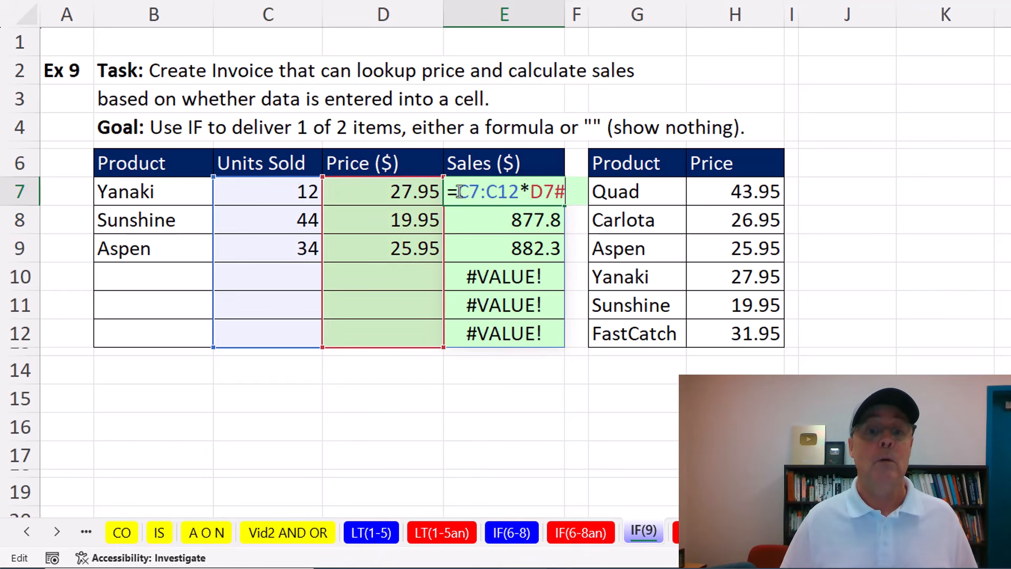
{"action": "left_click", "coordinate": [458, 191]}
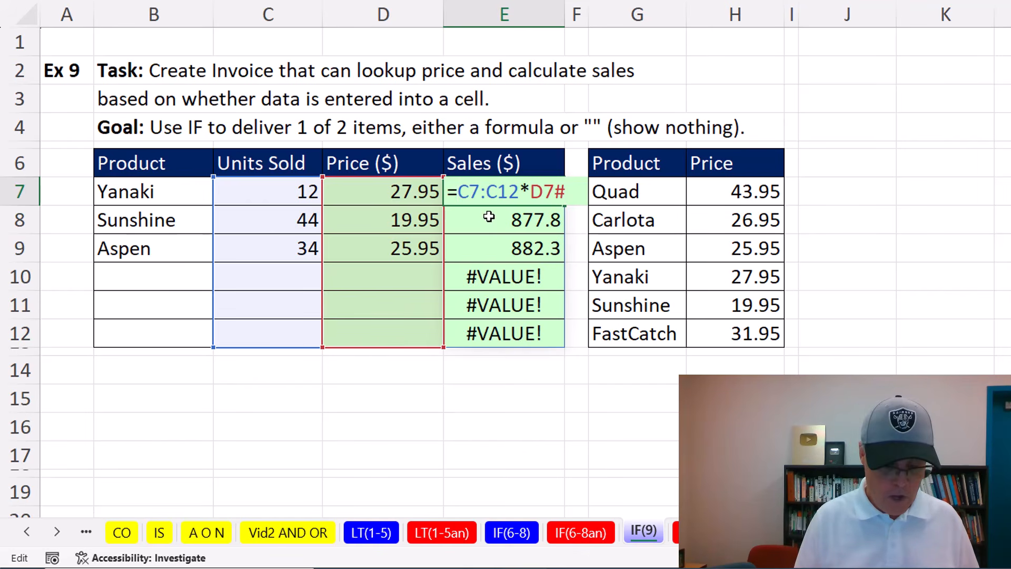
{"action": "type", "text": "F(,"}
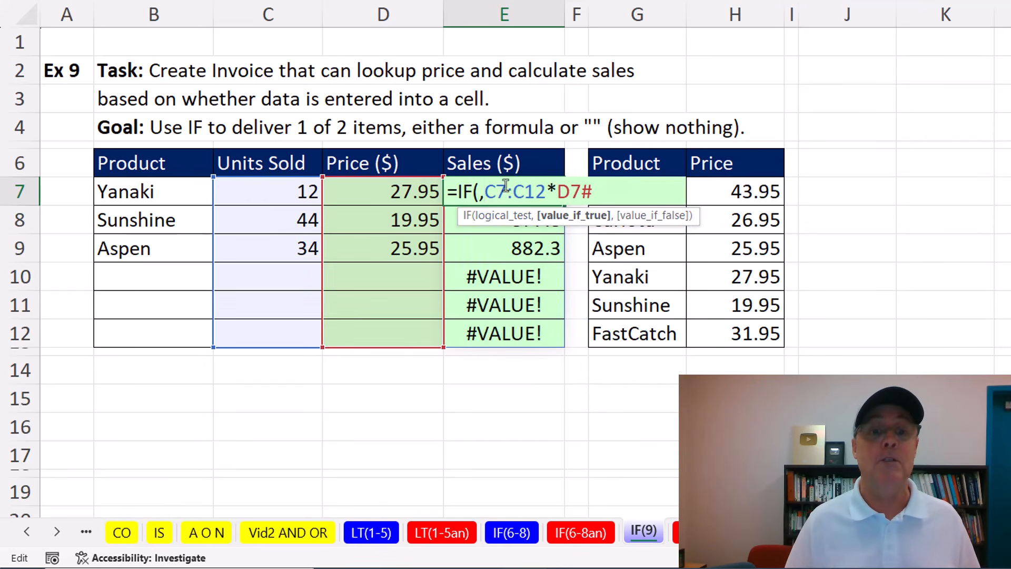
{"action": "left_click", "coordinate": [478, 193]}
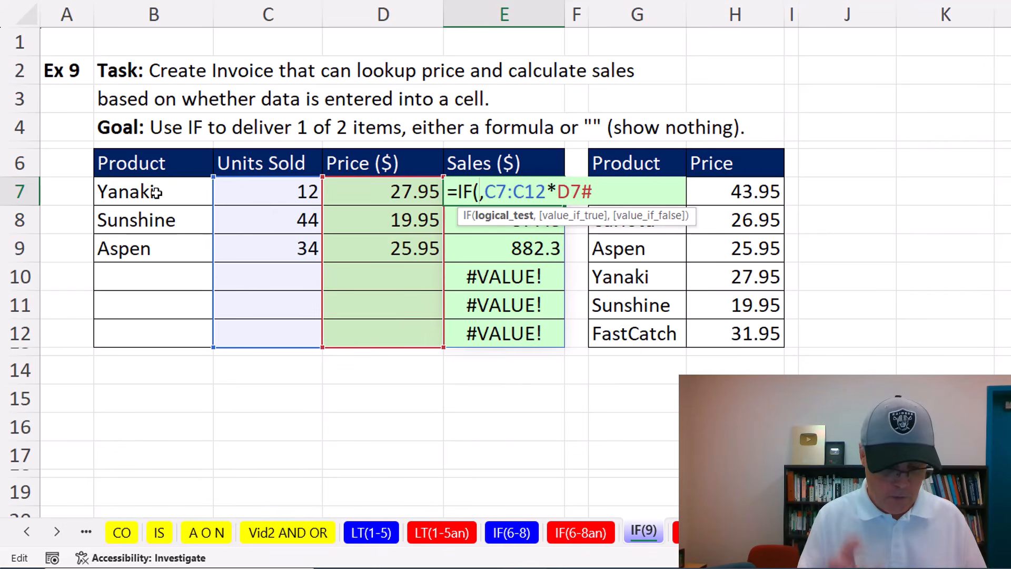
{"action": "type", "text": "isnu"}
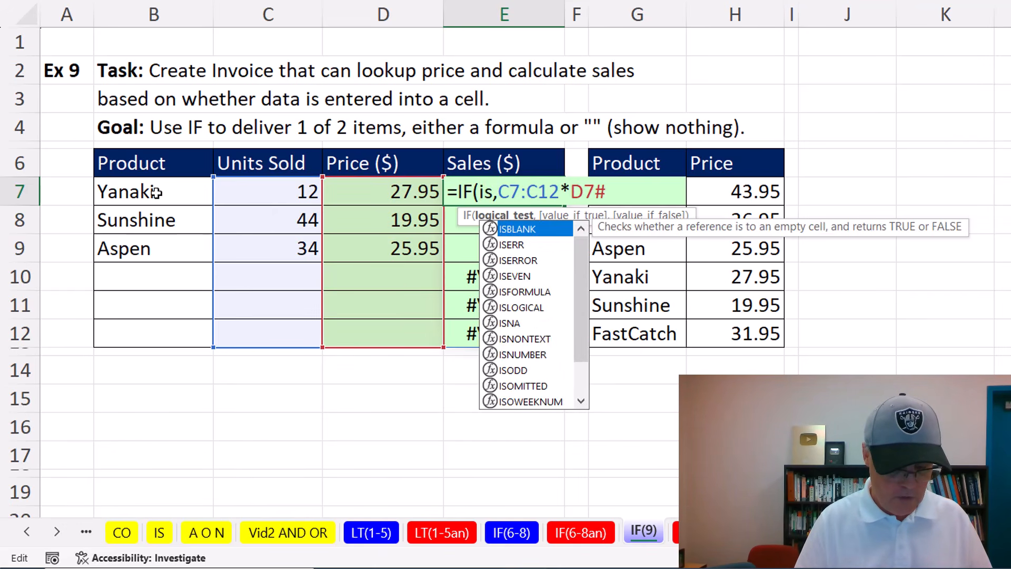
{"action": "key", "text": "Tab"}
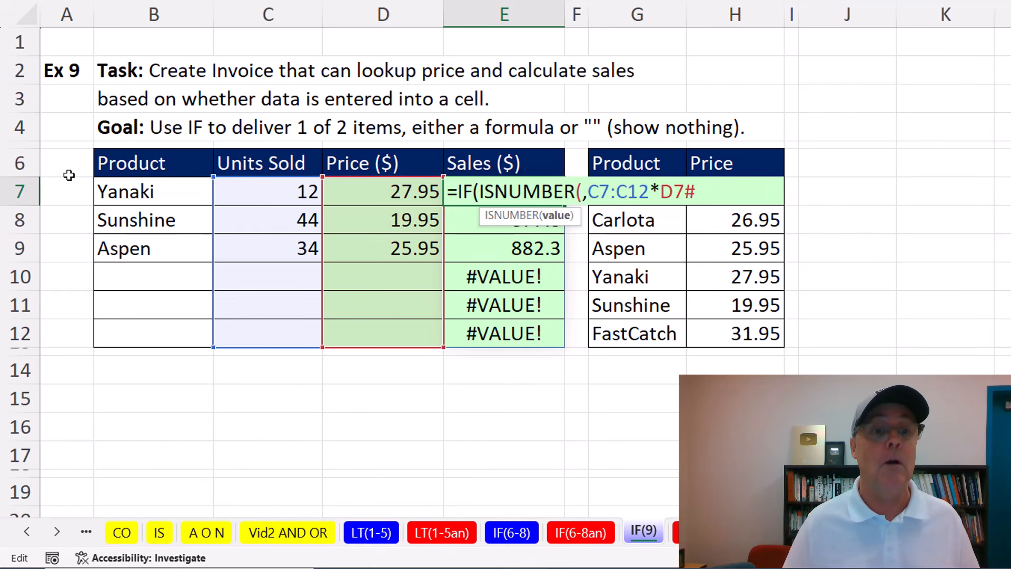
{"action": "left_click_drag", "start_coordinate": [267, 193], "coordinate": [278, 328]}
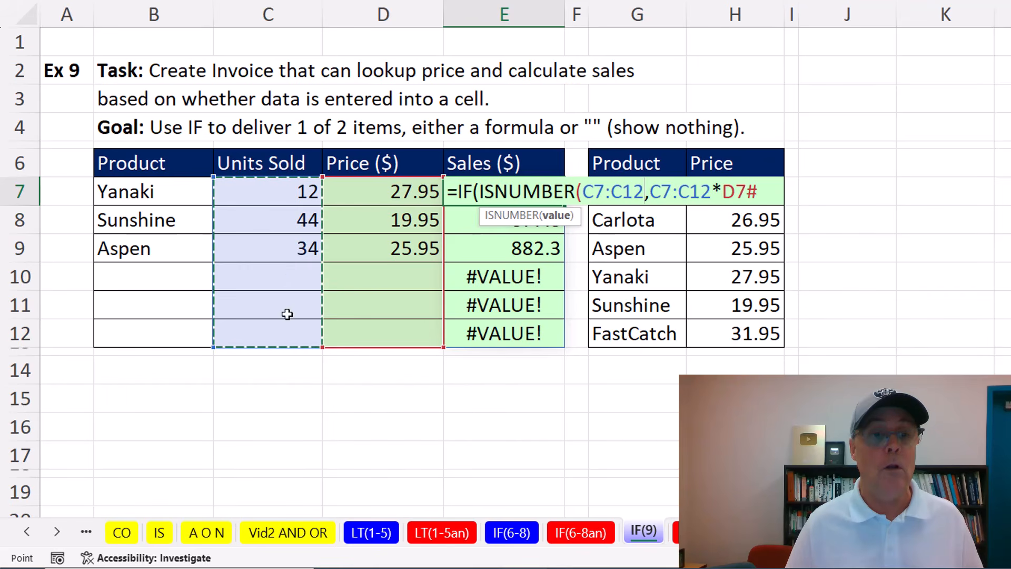
{"action": "type", "text": ")"}
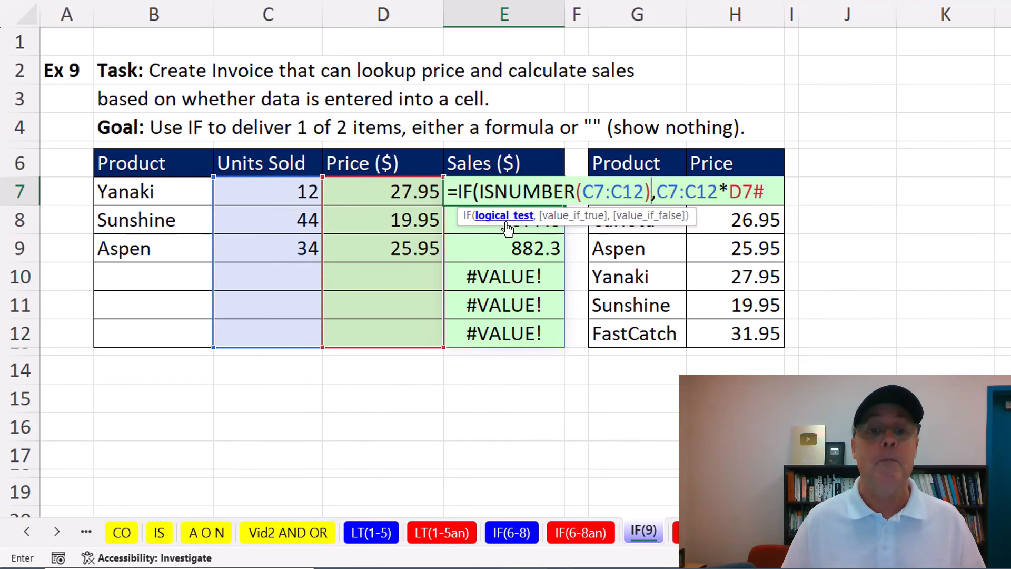
Check the logical test and value if true arguments, add "" as the value if false, and enter the E7 formula.
{"action": "left_click", "coordinate": [500, 216]}
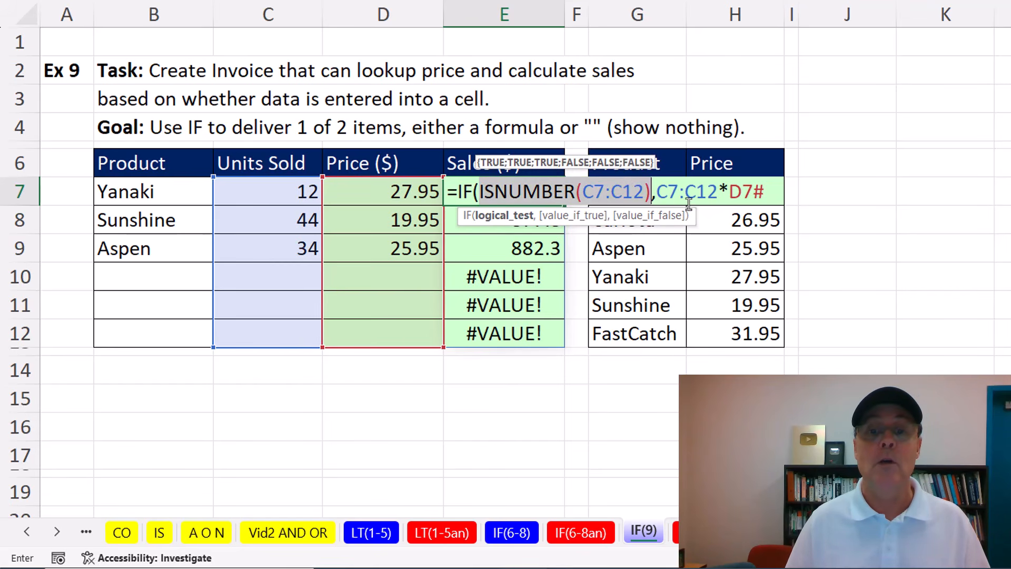
{"action": "left_click", "coordinate": [574, 215]}
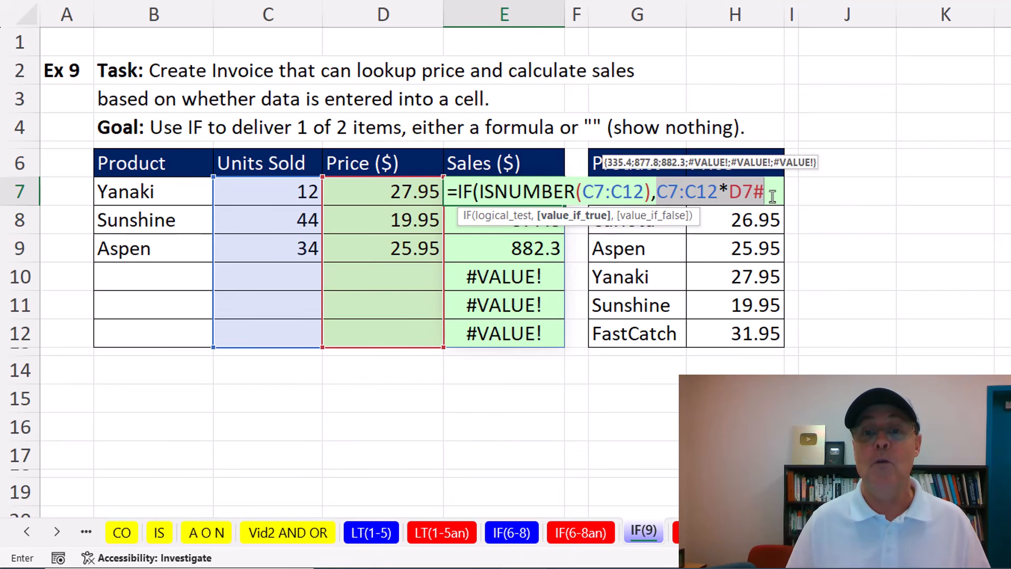
{"action": "left_click", "coordinate": [773, 198]}
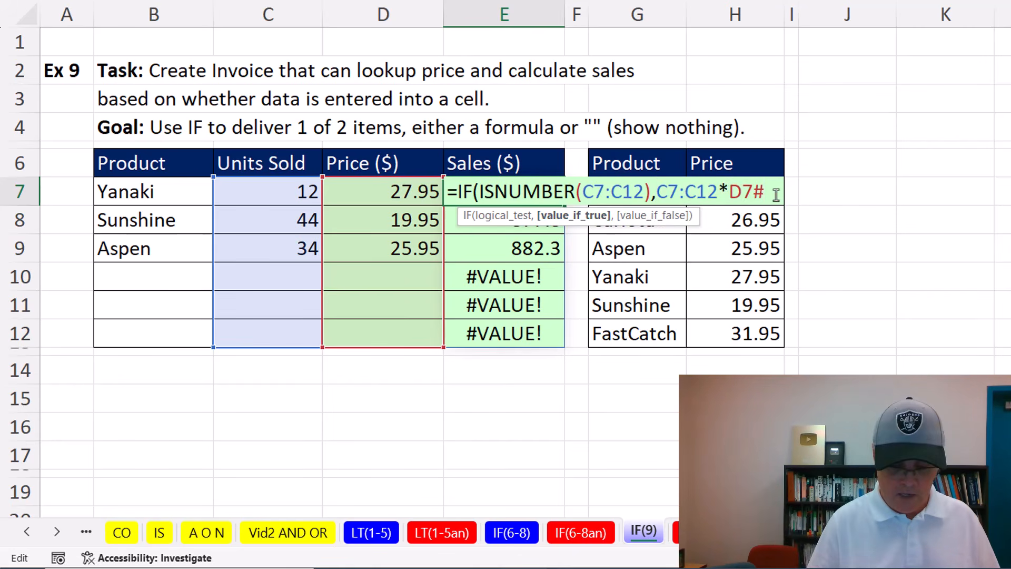
{"action": "type", "text": ",\"\""}
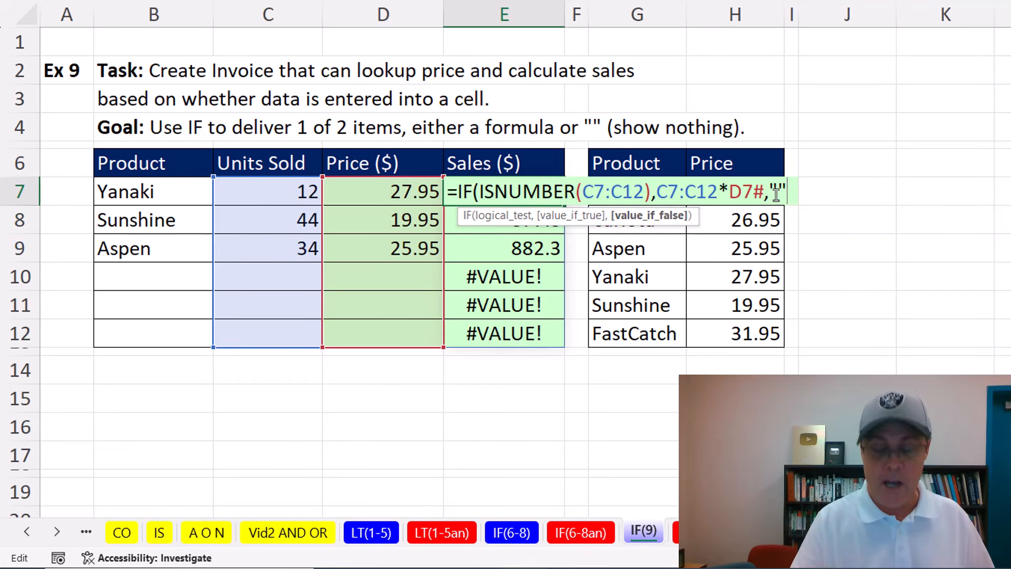
{"action": "type", "text": ")"}
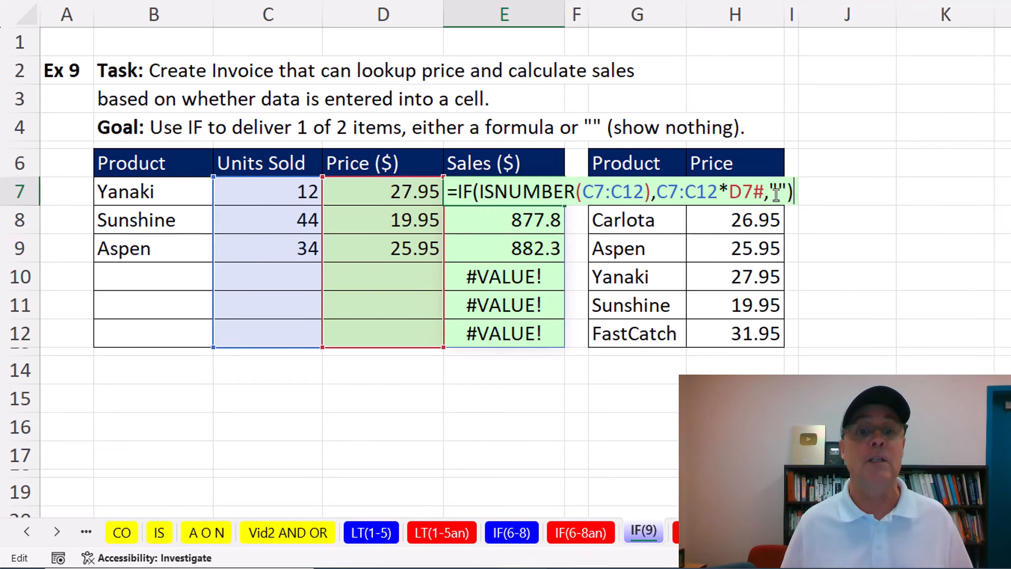
{"action": "key", "text": "ctrl+Return"}
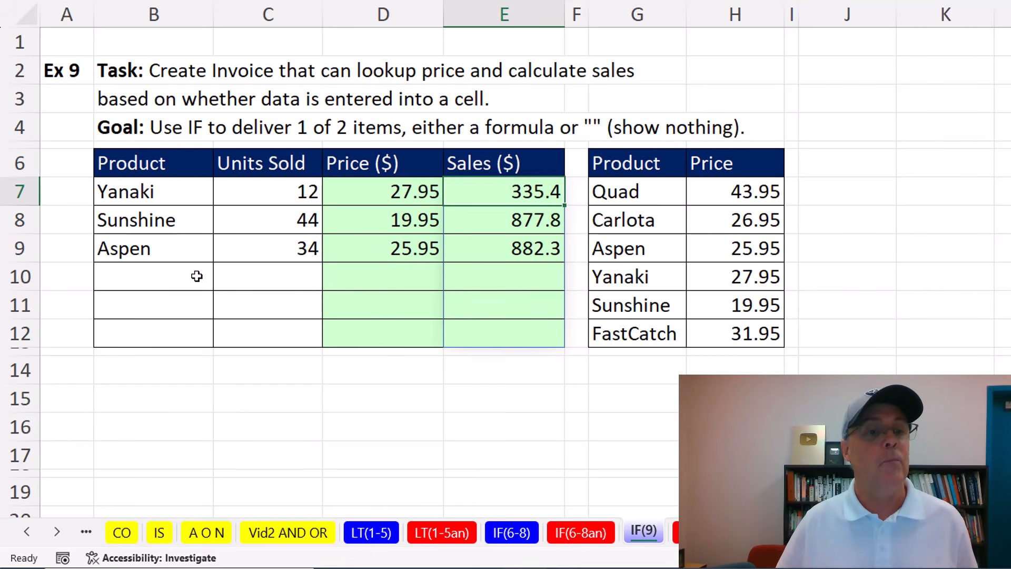
Choose Carlota as the product in B10 from the cell's list of allowed values.
{"action": "left_click", "coordinate": [196, 276]}
{"action": "left_click", "coordinate": [222, 283]}
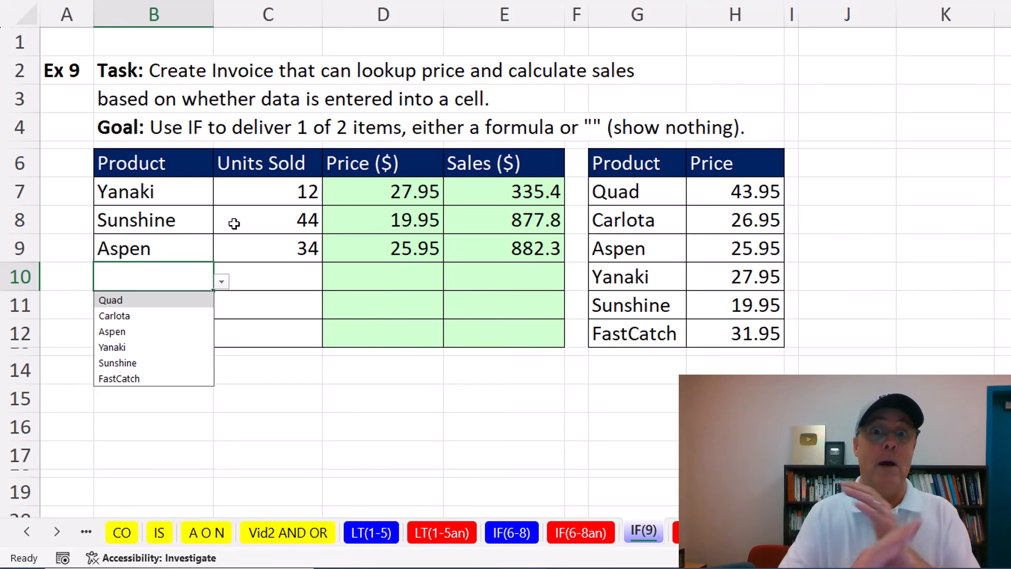
{"action": "left_click", "coordinate": [144, 318]}
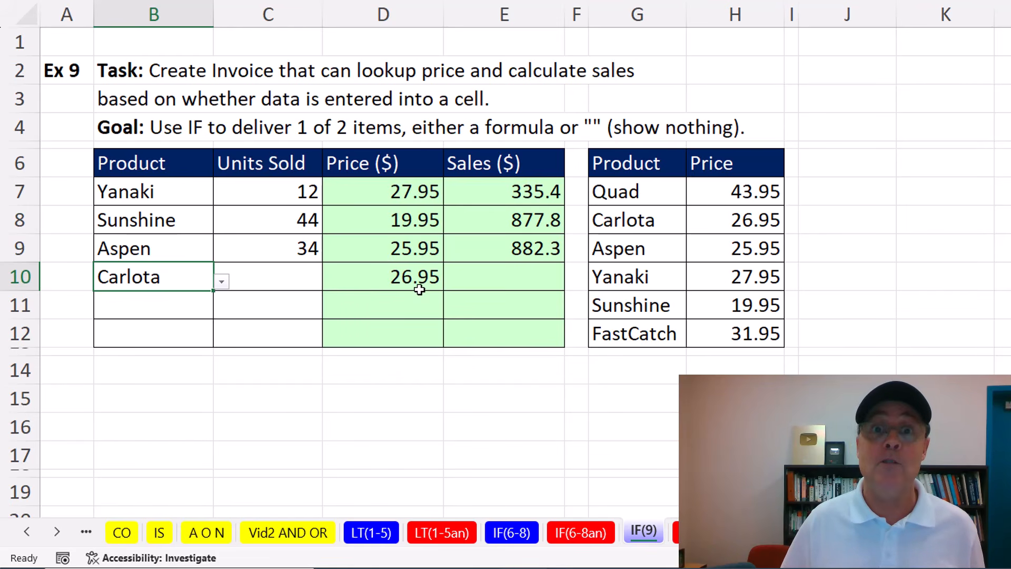
Test the units sold in C10 with the text d, and replace it with 12.
{"action": "left_click", "coordinate": [278, 277]}
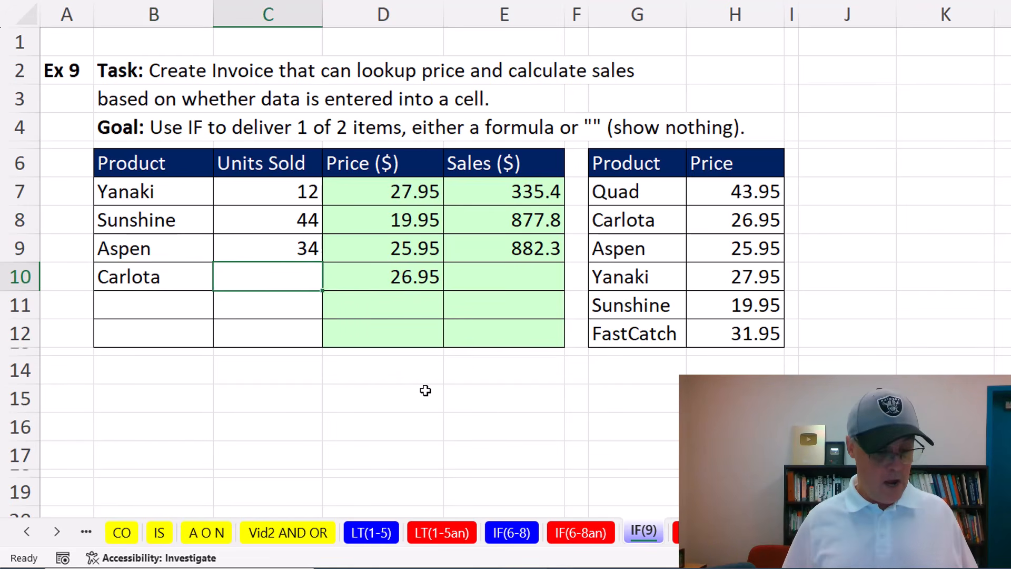
{"action": "type", "text": "d"}
{"action": "key", "text": "ctrl+Return"}
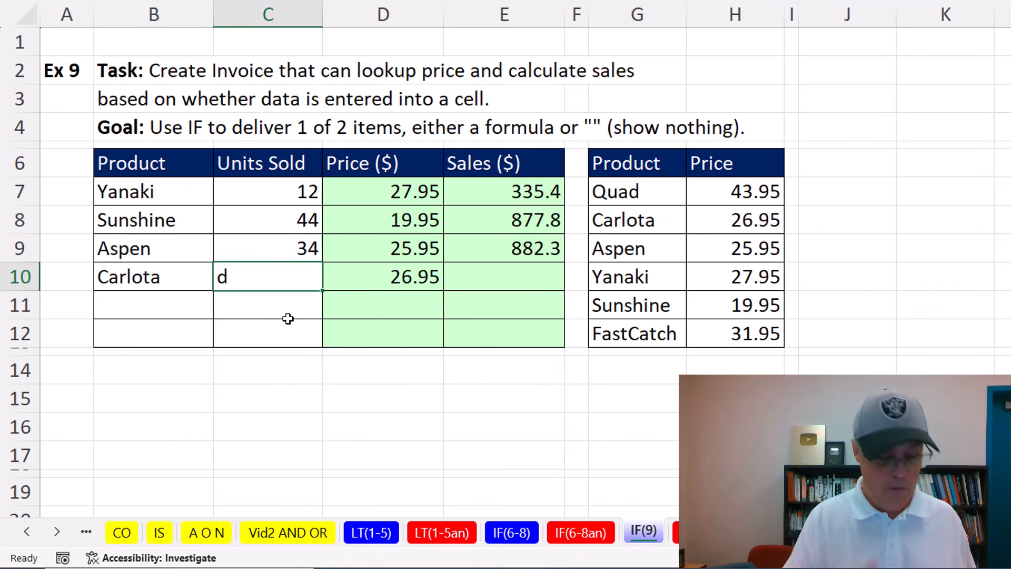
{"action": "type", "text": "12"}
{"action": "key", "text": "ctrl+Return"}
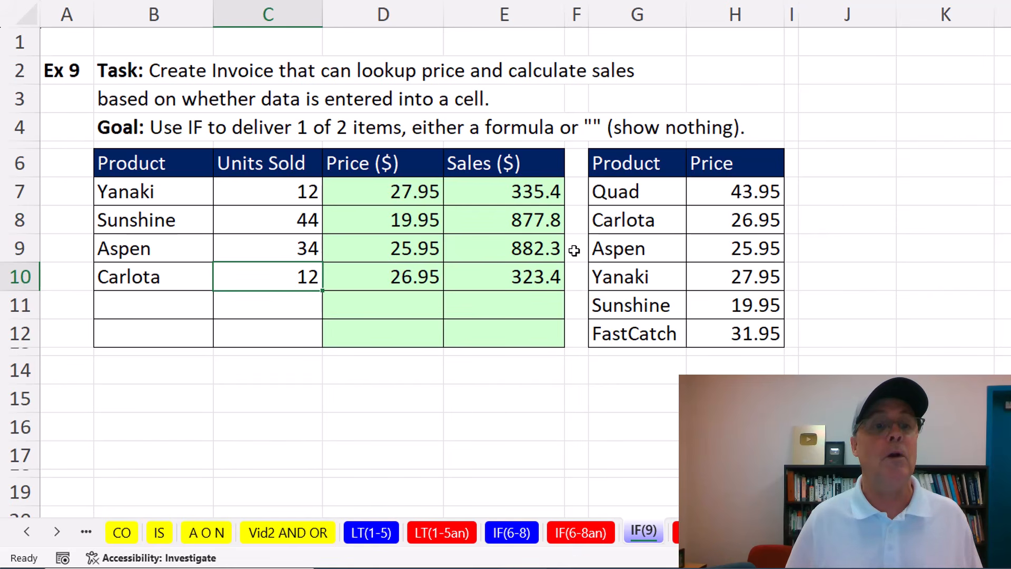
Review the arguments of the IF formula in E7 and the "" argument of the XLOOKUP formula in D7.
{"action": "double_click", "coordinate": [511, 195]}
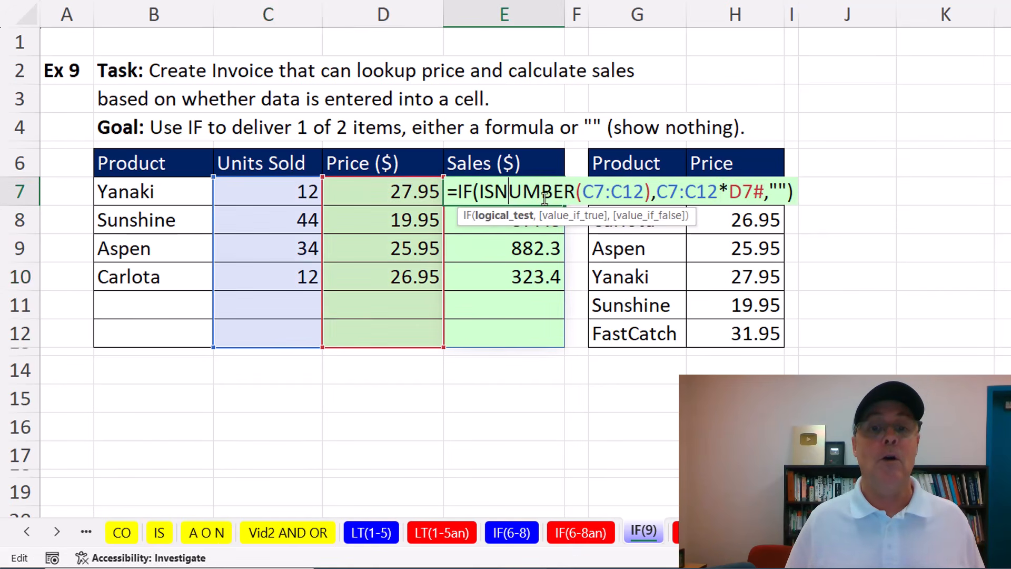
{"action": "left_click", "coordinate": [688, 194]}
{"action": "left_click", "coordinate": [586, 216]}
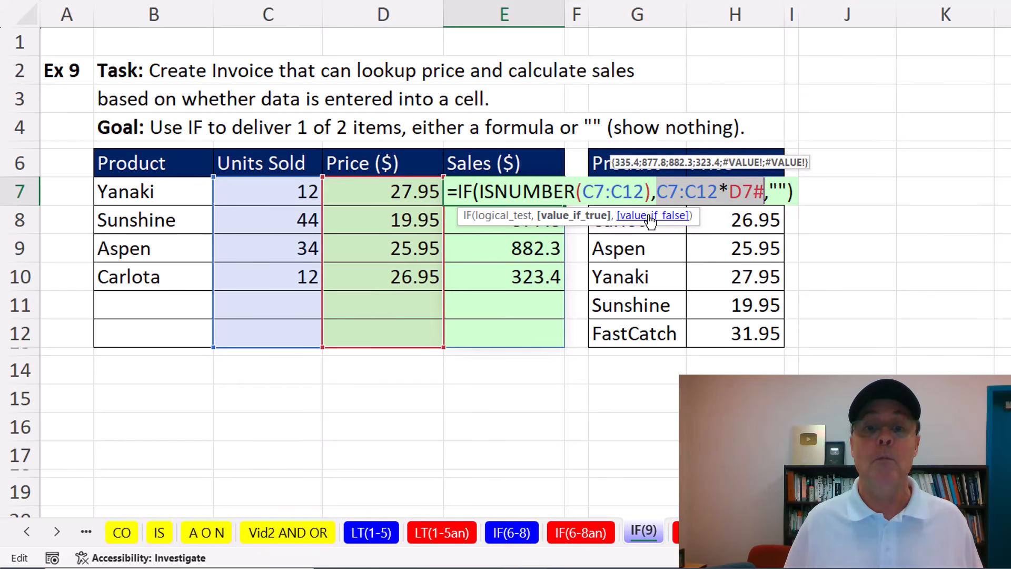
{"action": "left_click", "coordinate": [652, 220]}
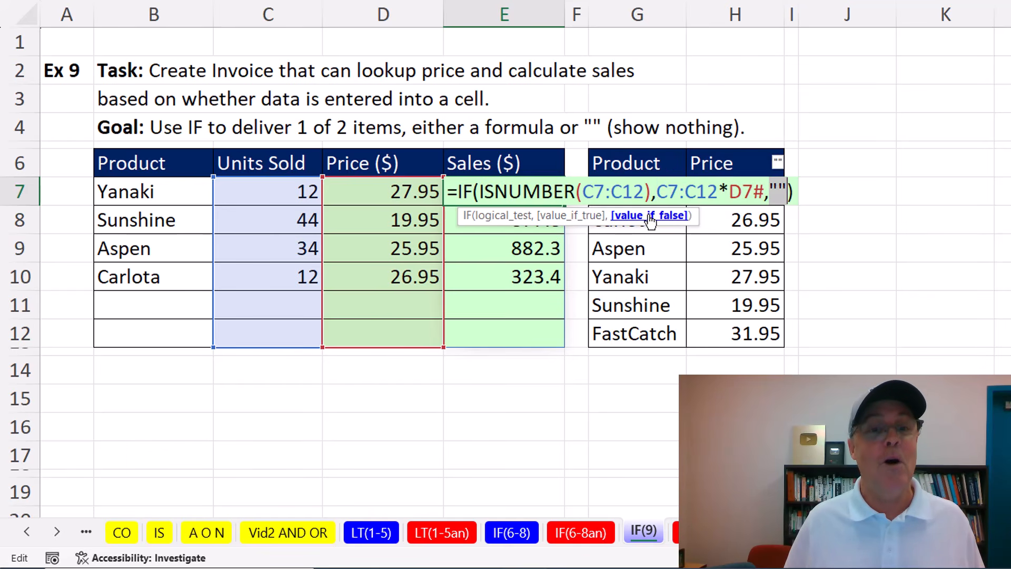
{"action": "key", "text": "Escape"}
{"action": "double_click", "coordinate": [398, 191]}
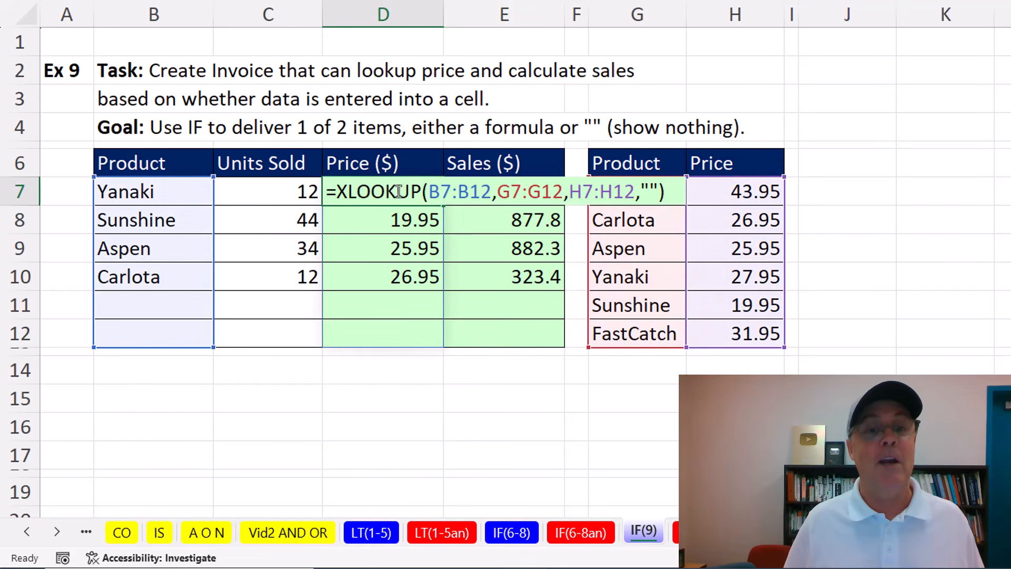
{"action": "left_click", "coordinate": [651, 191]}
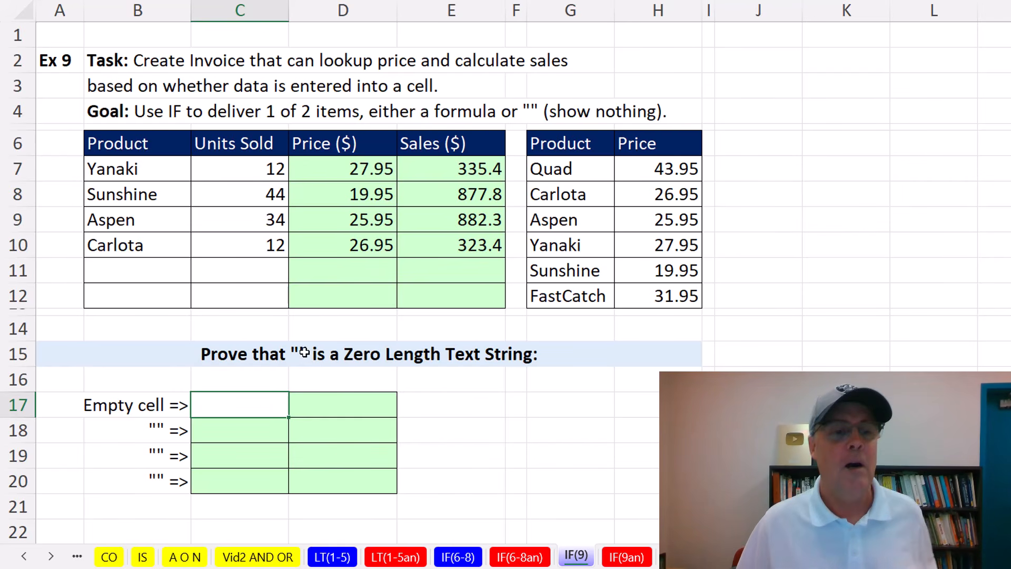
Enter the formula ="" in cells C18, C19 and C20 of the zero-length text string proof, leaving C17 empty.
{"action": "key", "text": "F2"}
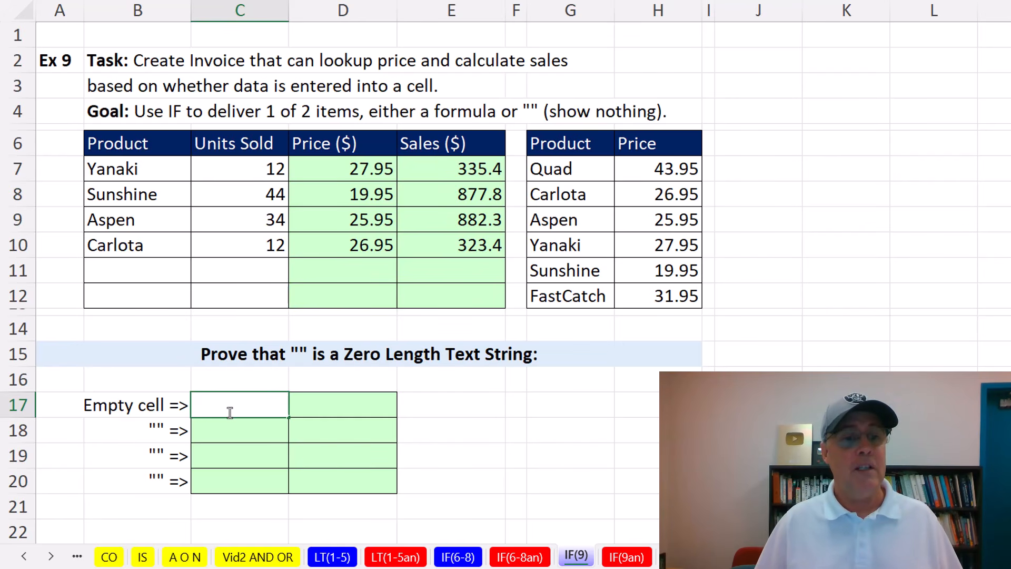
{"action": "left_click", "coordinate": [230, 429]}
{"action": "type", "text": "=\"\""}
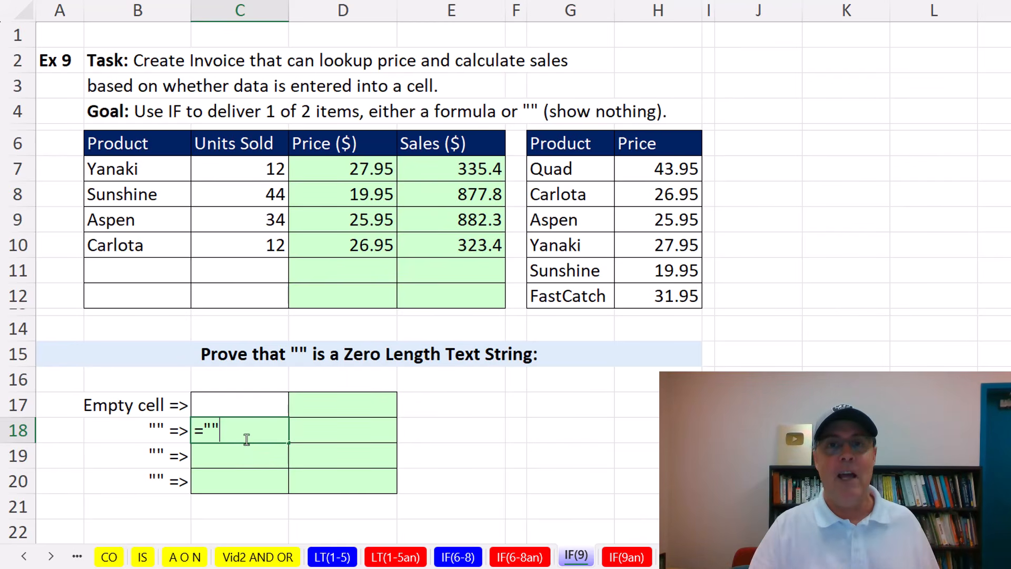
{"action": "key", "text": "ctrl+Return"}
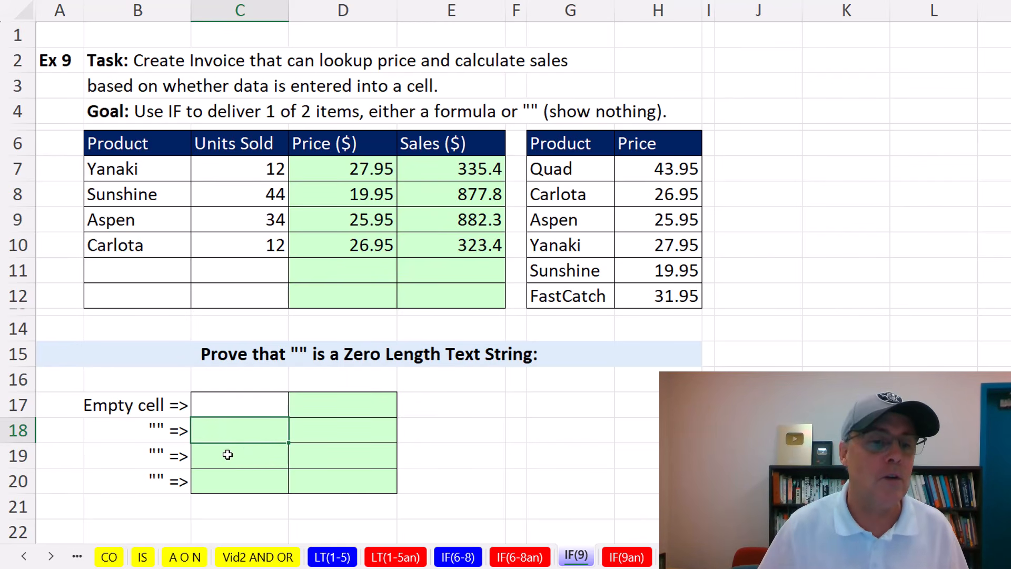
{"action": "left_click", "coordinate": [228, 454]}
{"action": "type", "text": "=\"\""}
{"action": "key", "text": "ctrl+Return"}
{"action": "left_click", "coordinate": [227, 484]}
{"action": "type", "text": "=\"\""}
{"action": "key", "text": "ctrl+Return"}
Test whether the empty cell is blank by entering =ISBLANK(C17) in D17.
{"action": "left_click", "coordinate": [321, 408]}
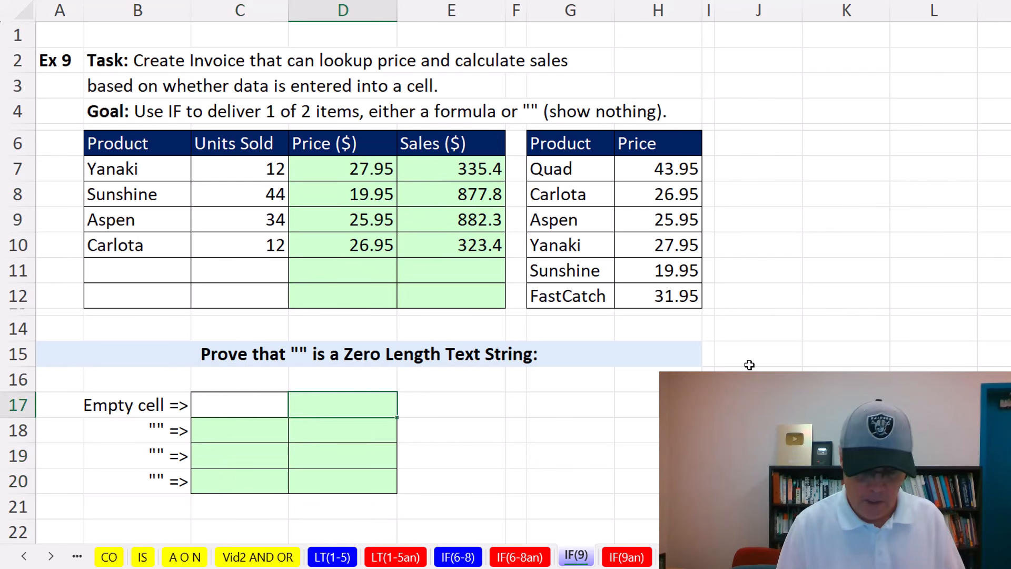
{"action": "type", "text": "="}
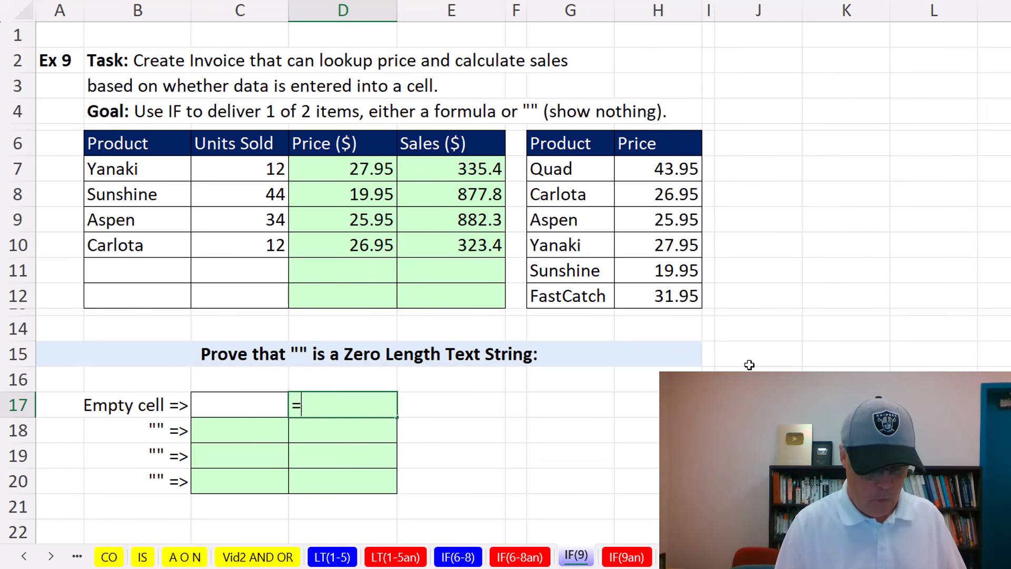
{"action": "type", "text": "isb"}
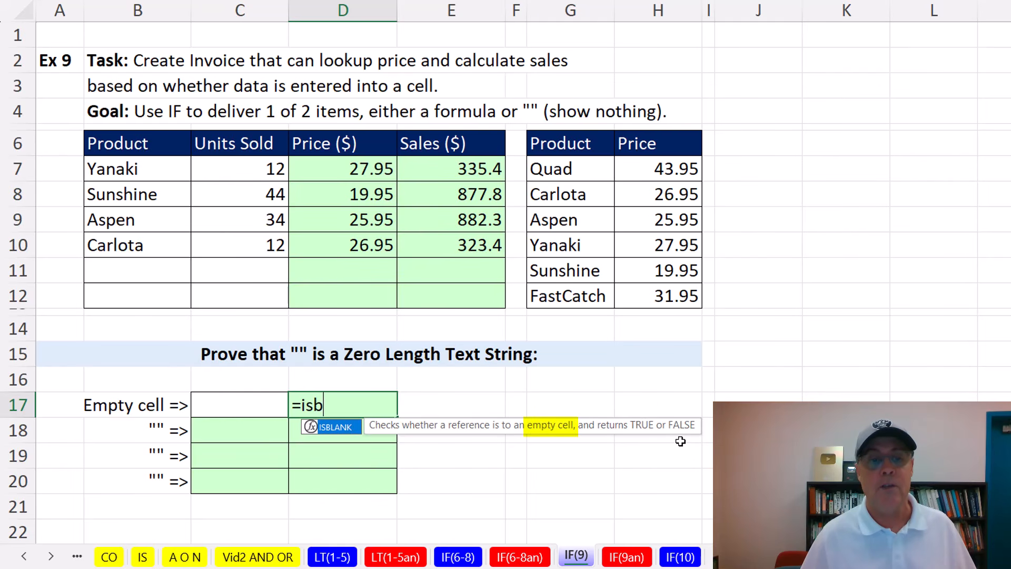
{"action": "key", "text": "Tab"}
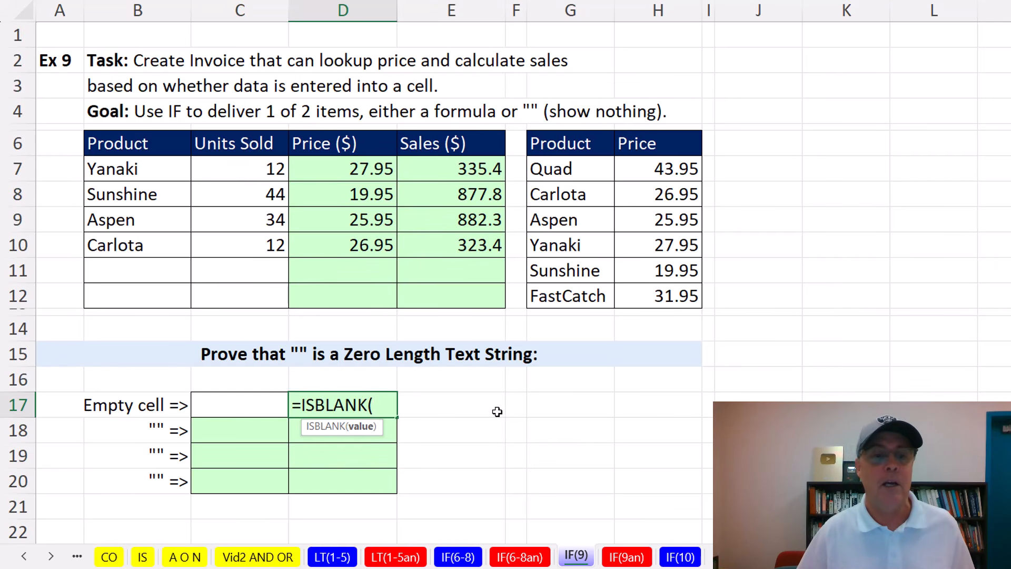
{"action": "left_click", "coordinate": [249, 406]}
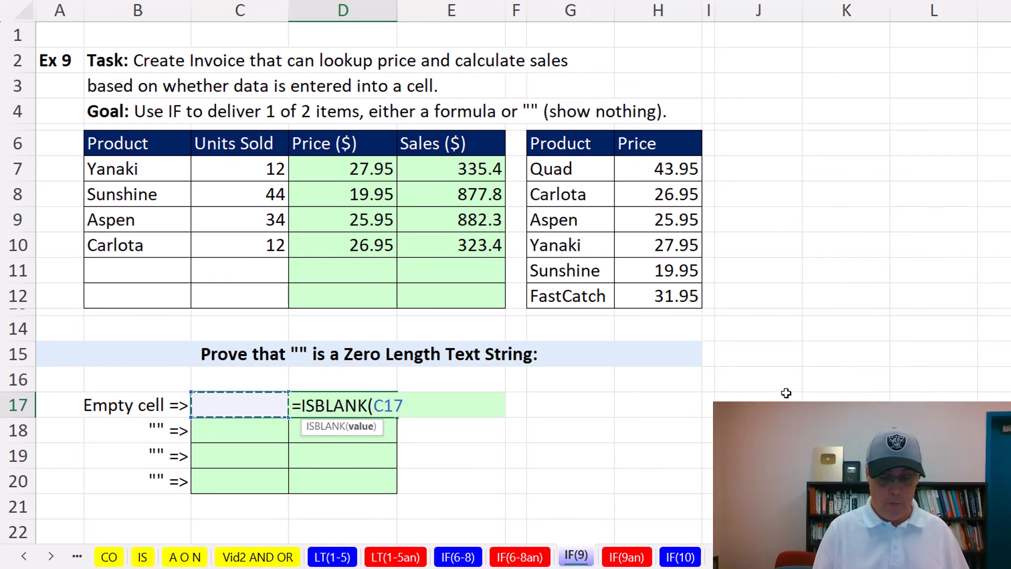
{"action": "type", "text": ")"}
{"action": "key", "text": "ctrl+Return"}
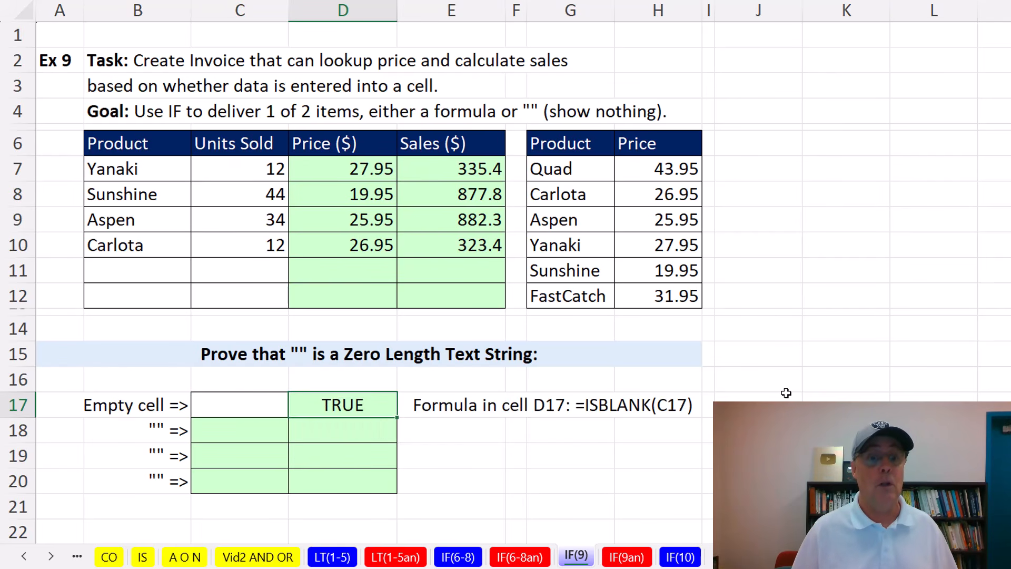
Re-enter ="" in C18, copy the ISBLANK formula from D17 down to D18, and check its reference.
{"action": "left_click", "coordinate": [274, 429]}
{"action": "type", "text": "=\"\""}
{"action": "key", "text": "ctrl+Return"}
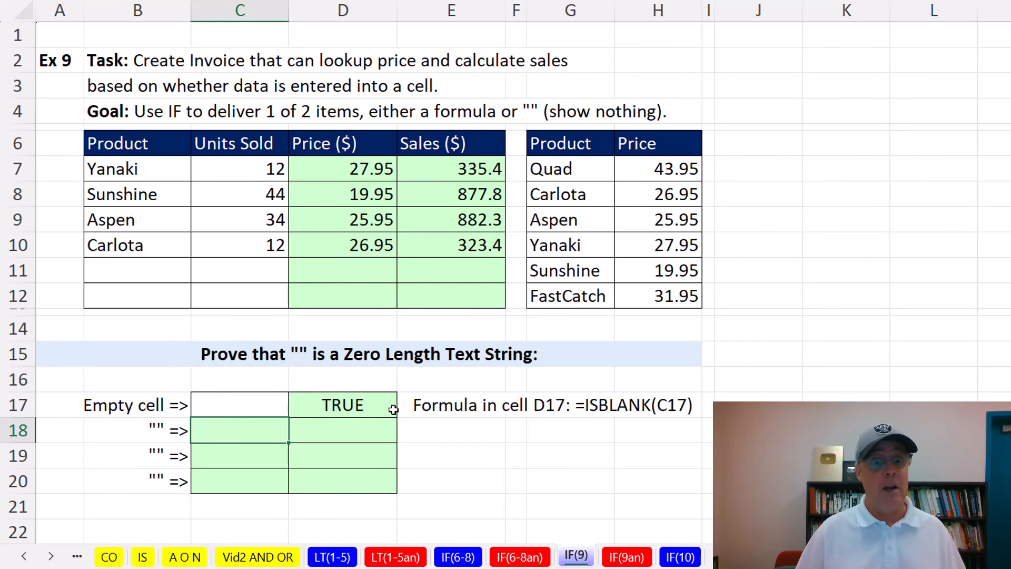
{"action": "left_click", "coordinate": [396, 415]}
{"action": "left_click_drag", "start_coordinate": [396, 418], "coordinate": [368, 438]}
{"action": "double_click", "coordinate": [364, 433]}
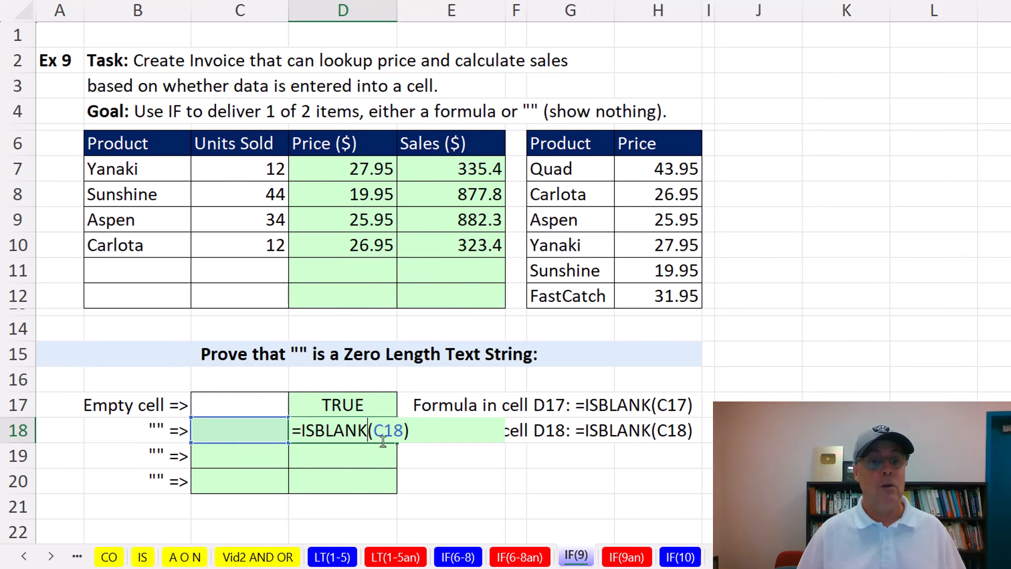
{"action": "key", "text": "Escape"}
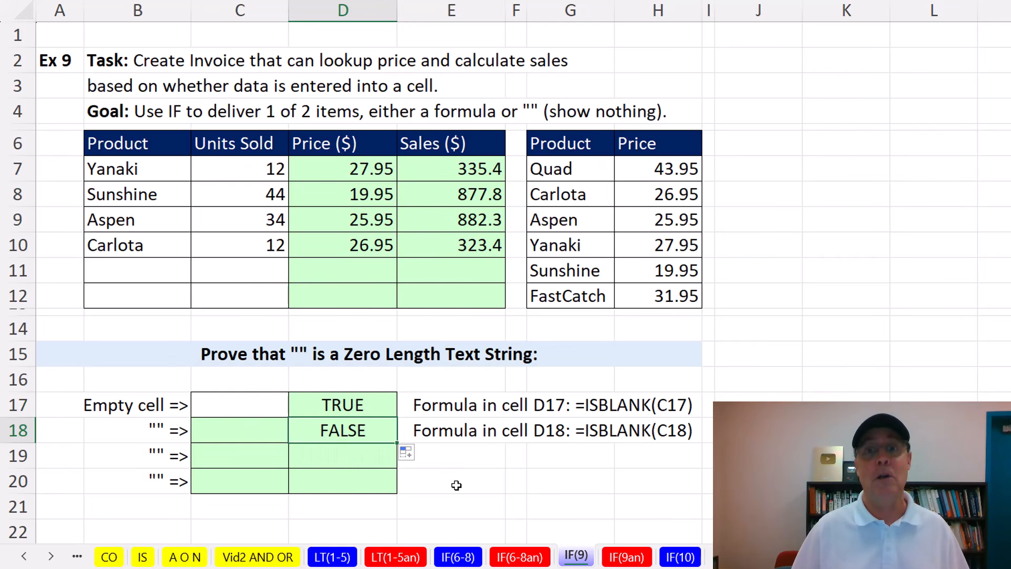
Test whether the "" in C19 is text by entering =ISTEXT(C19) in D19.
{"action": "left_click", "coordinate": [343, 459]}
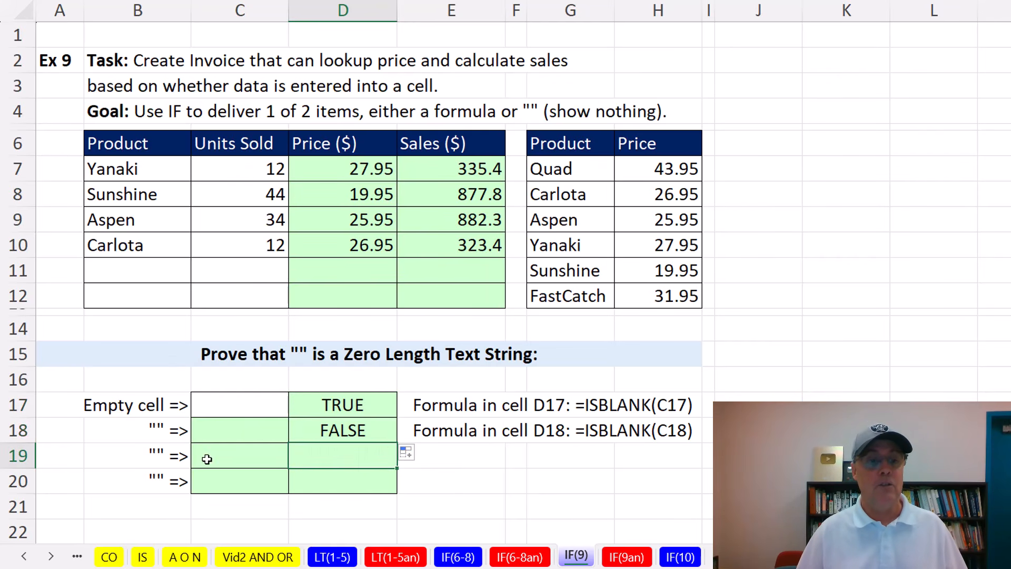
{"action": "type", "text": "="}
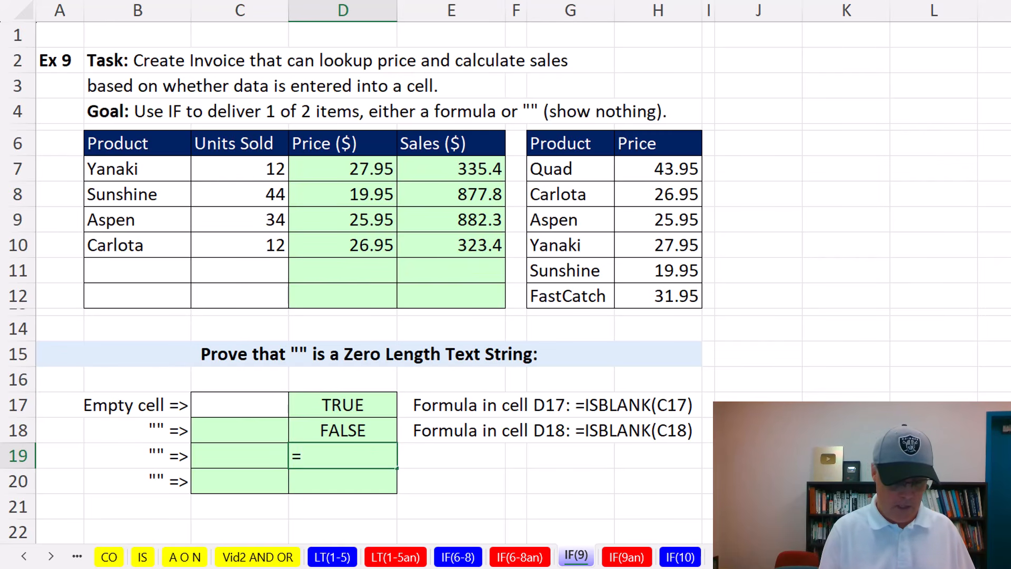
{"action": "type", "text": "ist"}
{"action": "key", "text": "Tab"}
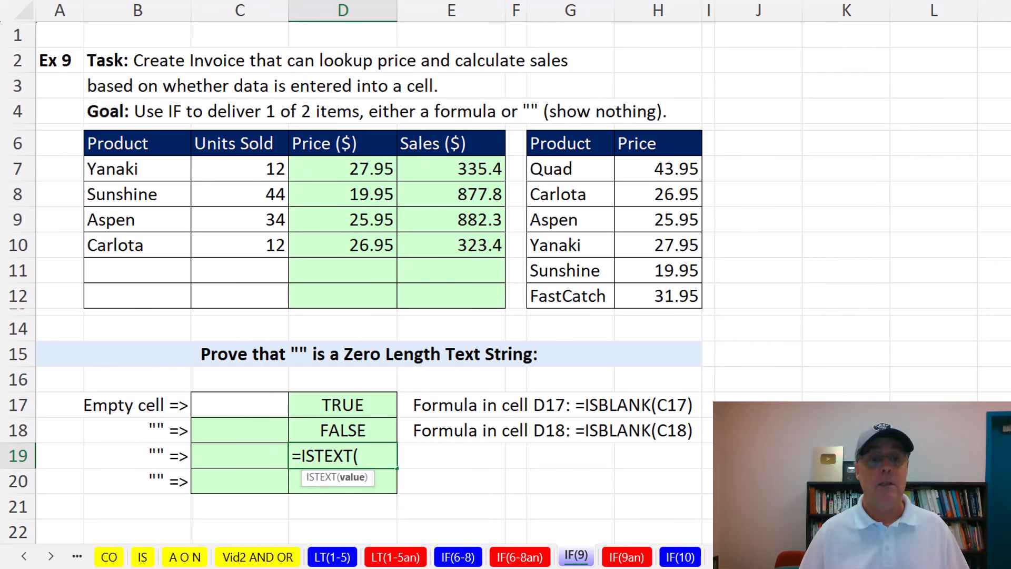
{"action": "left_click", "coordinate": [227, 450]}
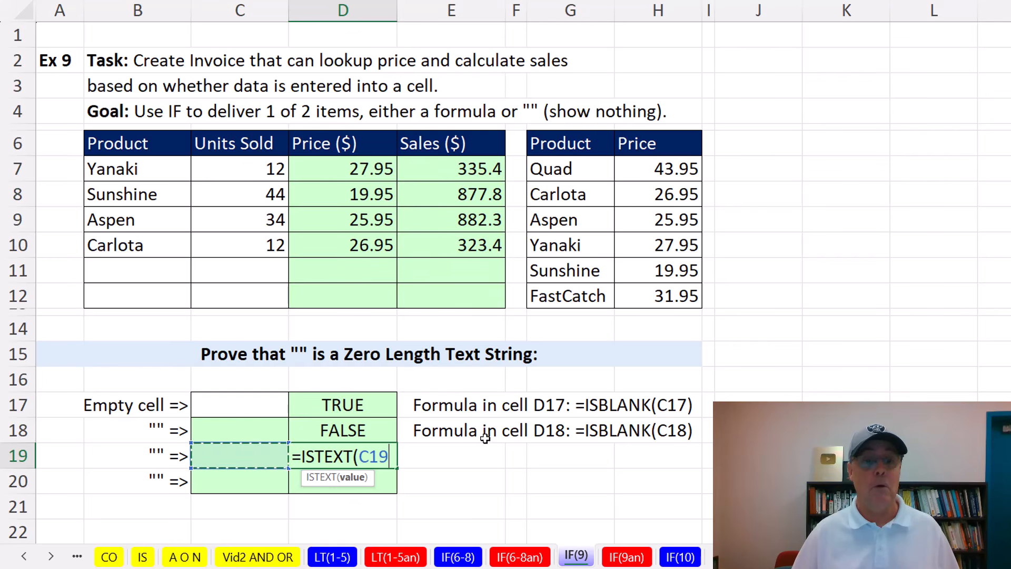
{"action": "key", "text": "ctrl+Return"}
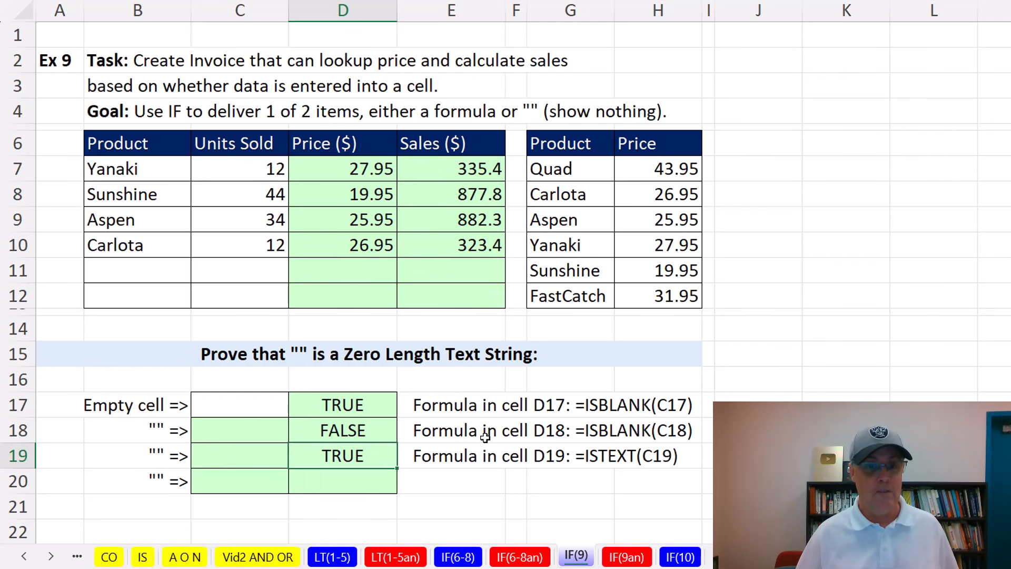
Count the characters in the "" cell by entering =LEN(C20) in D20.
{"action": "key", "text": "Down"}
{"action": "type", "text": "=len"}
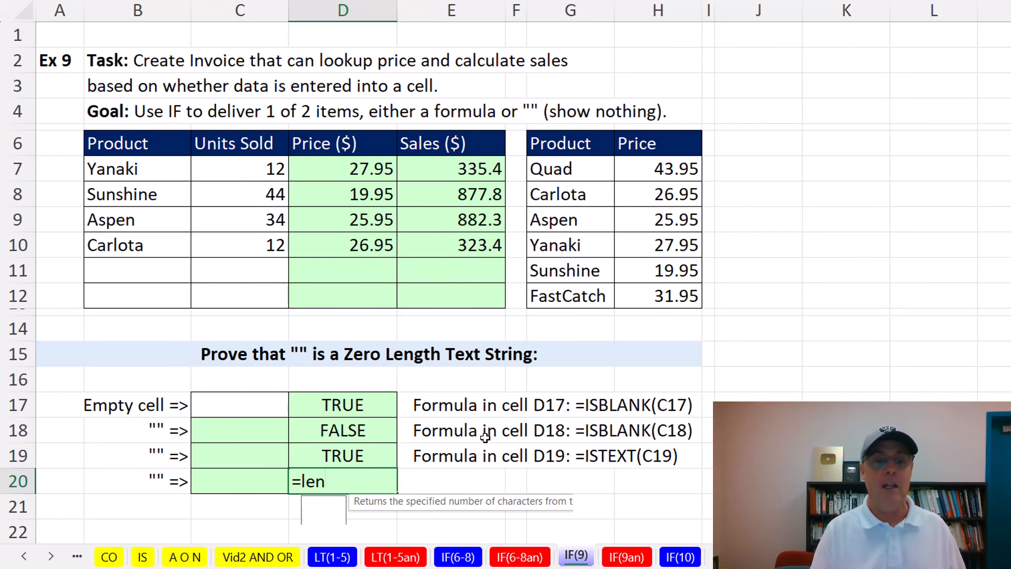
{"action": "key", "text": "Tab"}
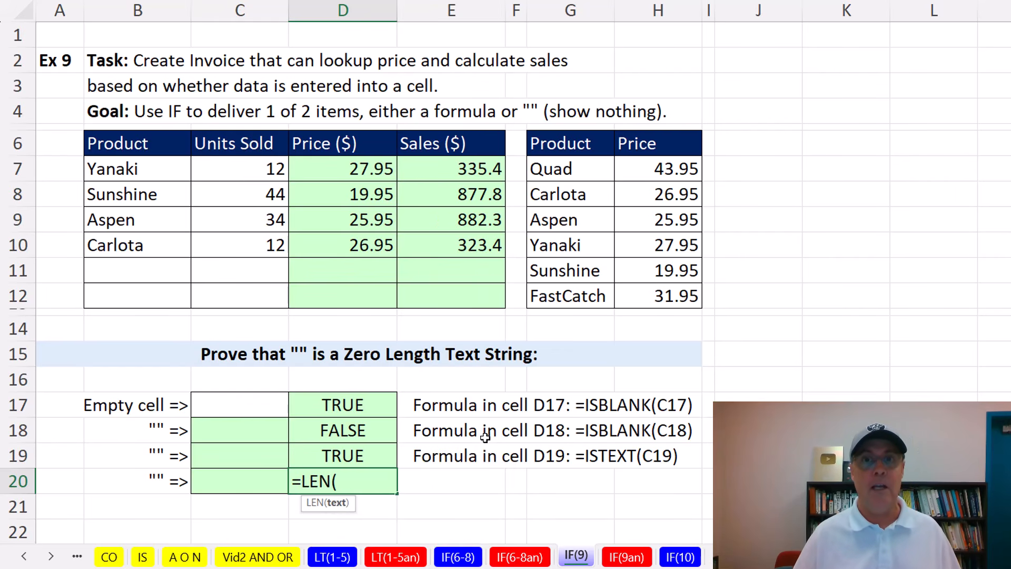
{"action": "left_click", "coordinate": [242, 487]}
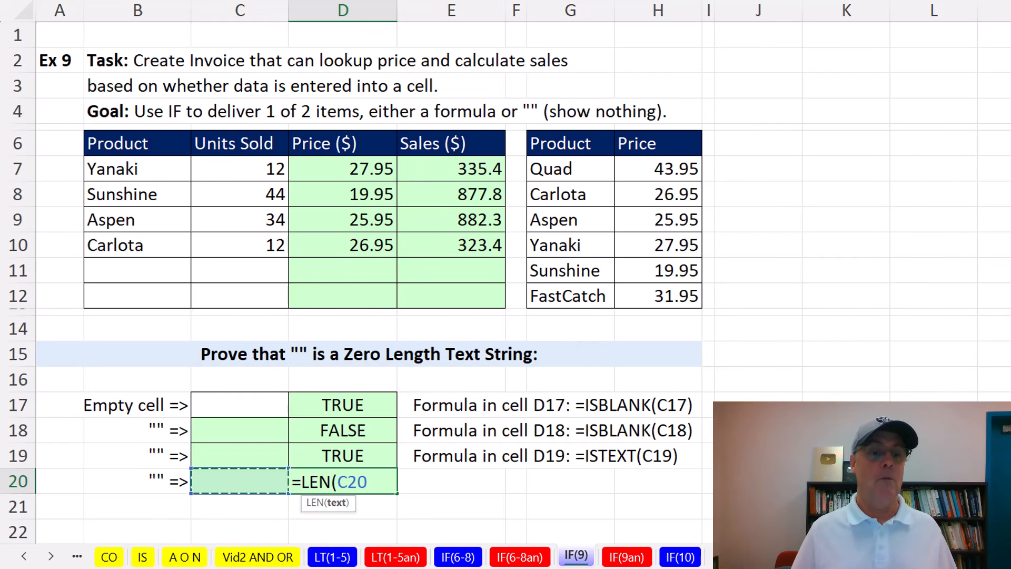
{"action": "key", "text": "ctrl+Return"}
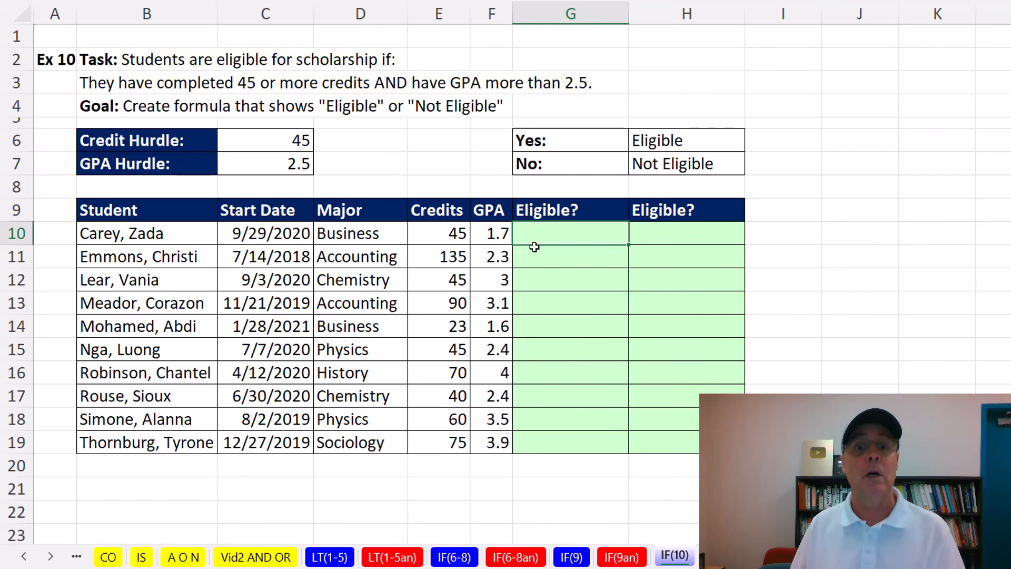
Start an AND formula in G10 of the scholarship table with E10>=$C$6 as the first logical test.
{"action": "type", "text": "="}
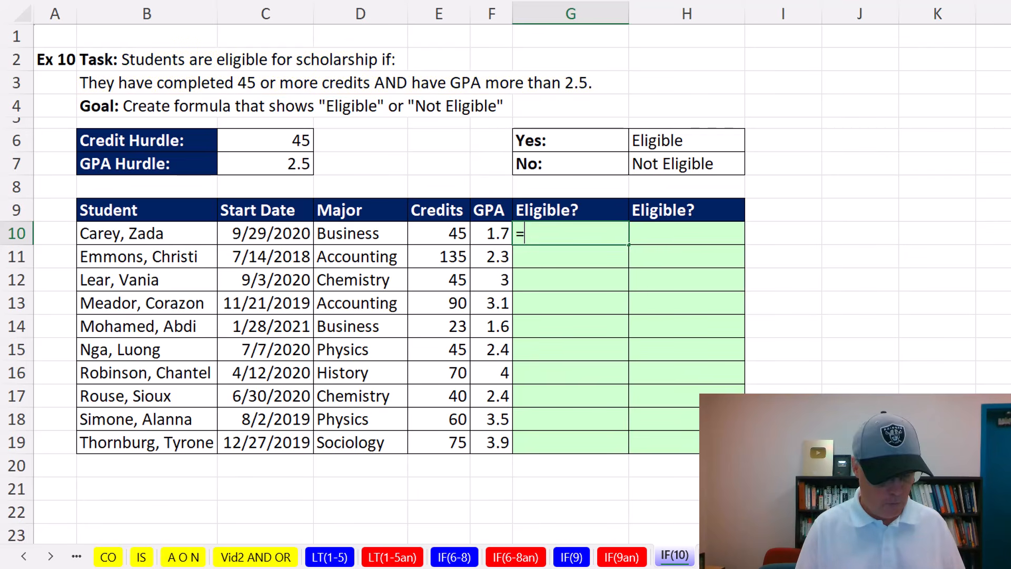
{"action": "type", "text": "and"}
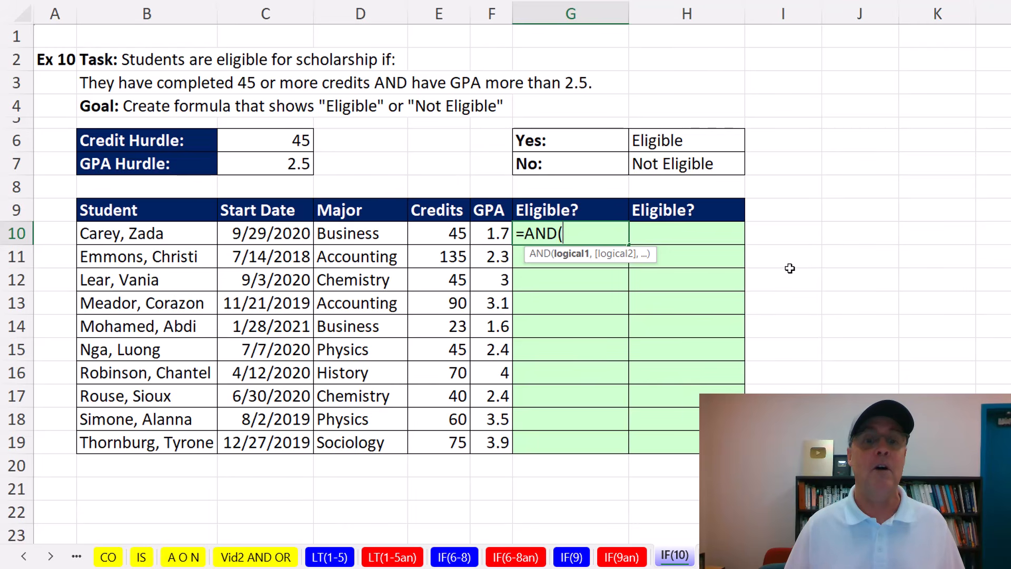
{"action": "left_click", "coordinate": [429, 233]}
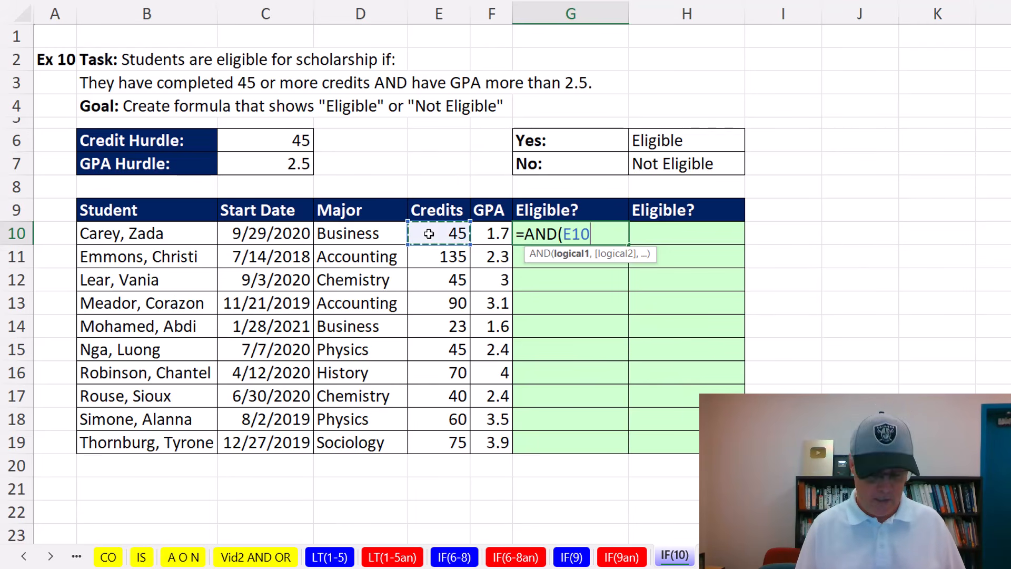
{"action": "type", "text": ">="}
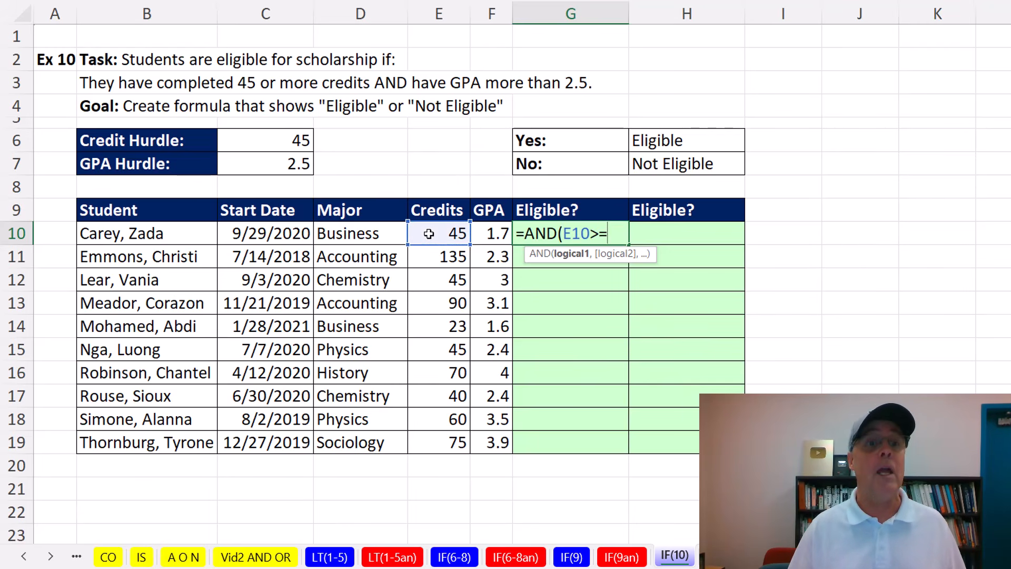
{"action": "left_click", "coordinate": [279, 143]}
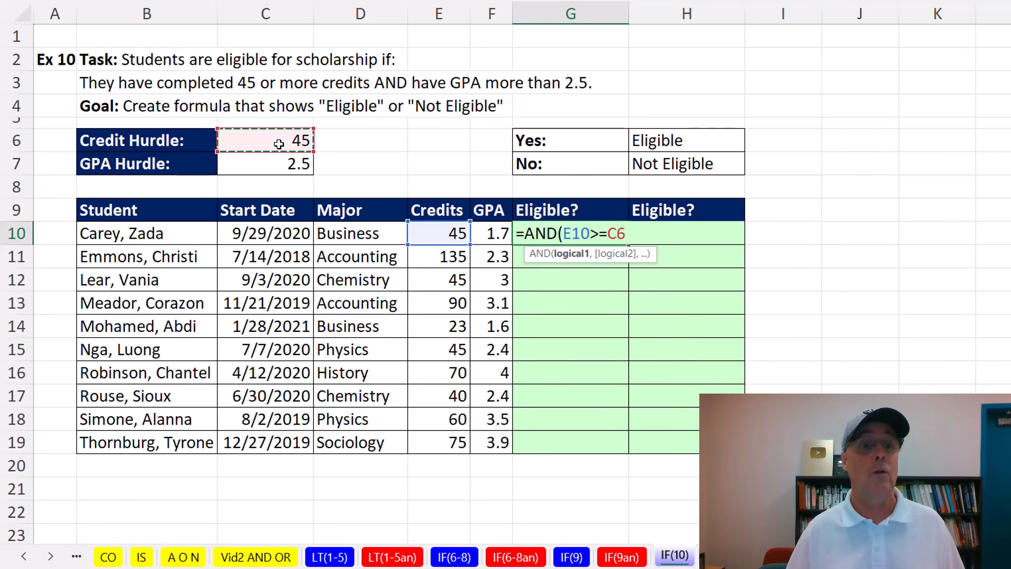
{"action": "key", "text": "F4"}
Complete the AND formula in G10 with F10>$C$7 as the second logical test and enter it.
{"action": "type", "text": ","}
{"action": "left_click", "coordinate": [496, 226]}
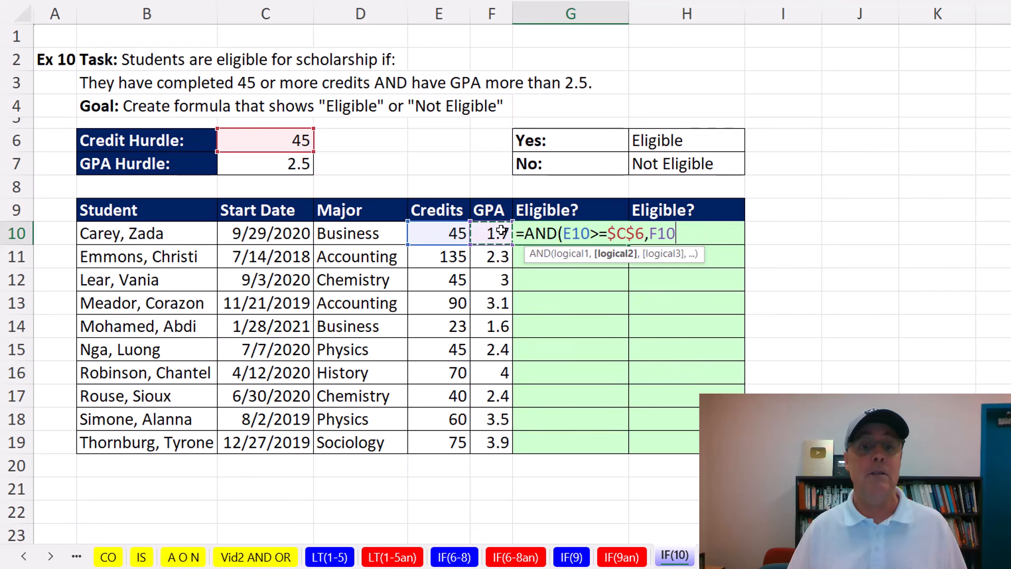
{"action": "type", "text": ">"}
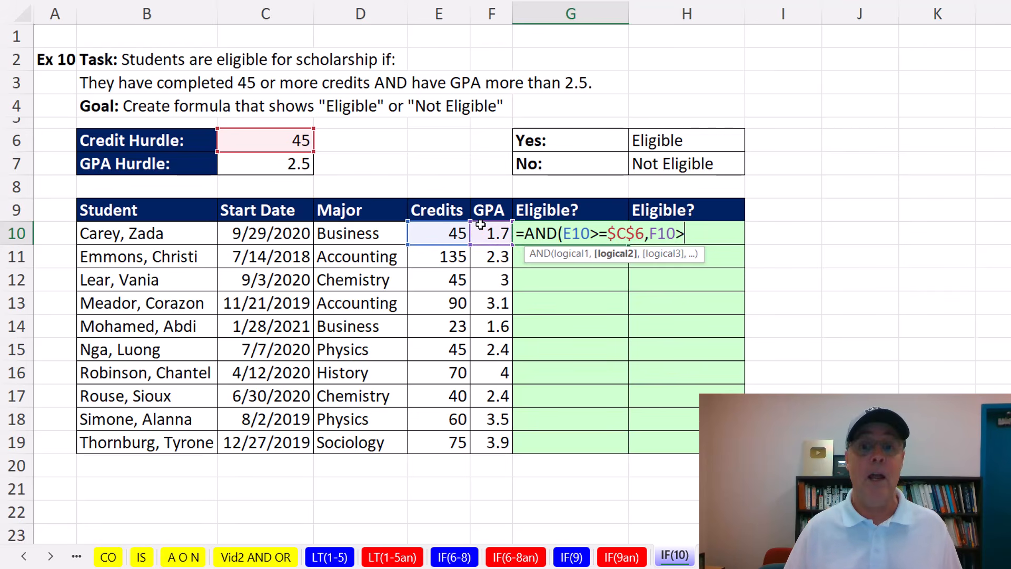
{"action": "left_click", "coordinate": [259, 167]}
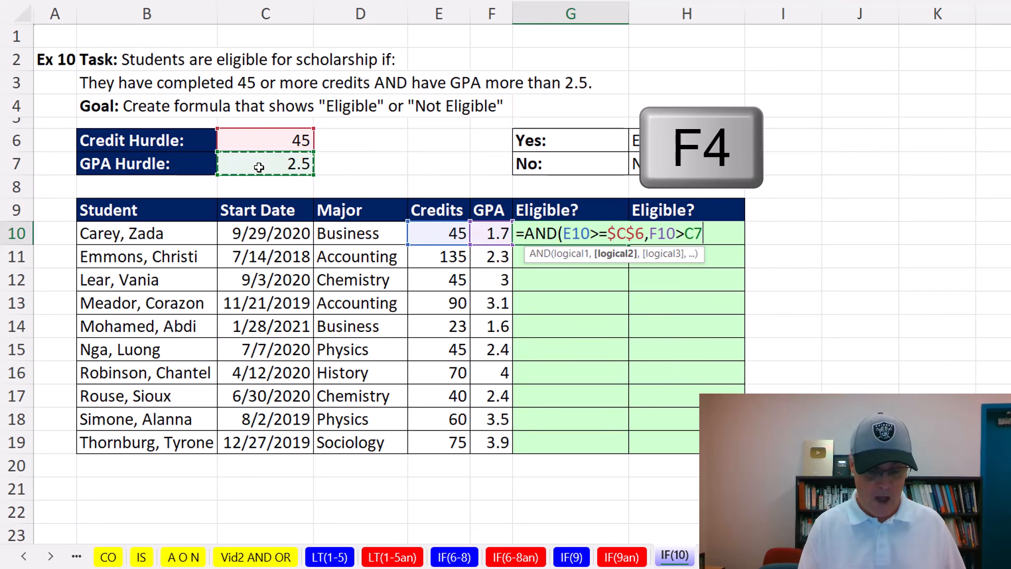
{"action": "key", "text": "F4"}
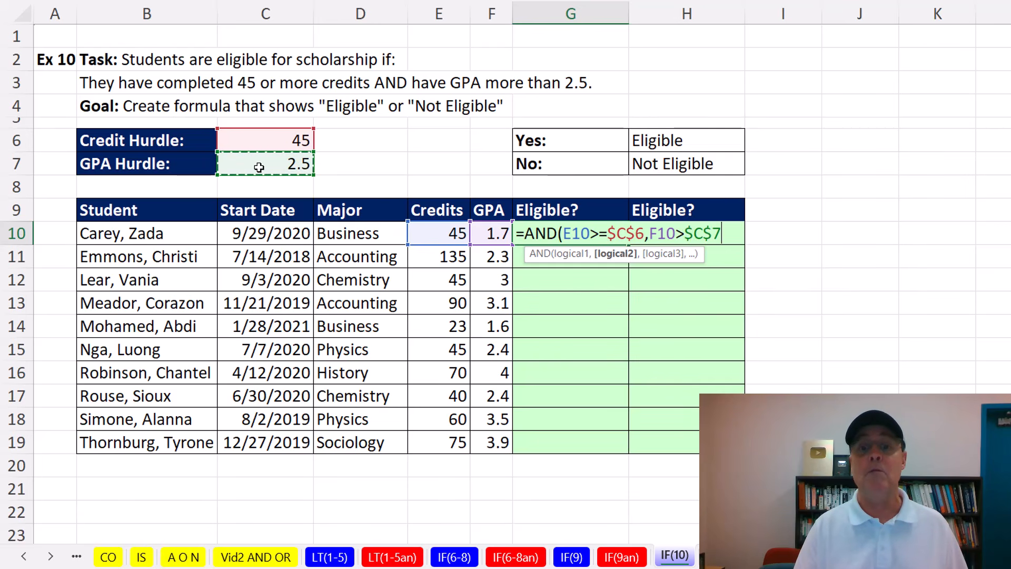
{"action": "type", "text": ")"}
{"action": "key", "text": "ctrl+Return"}
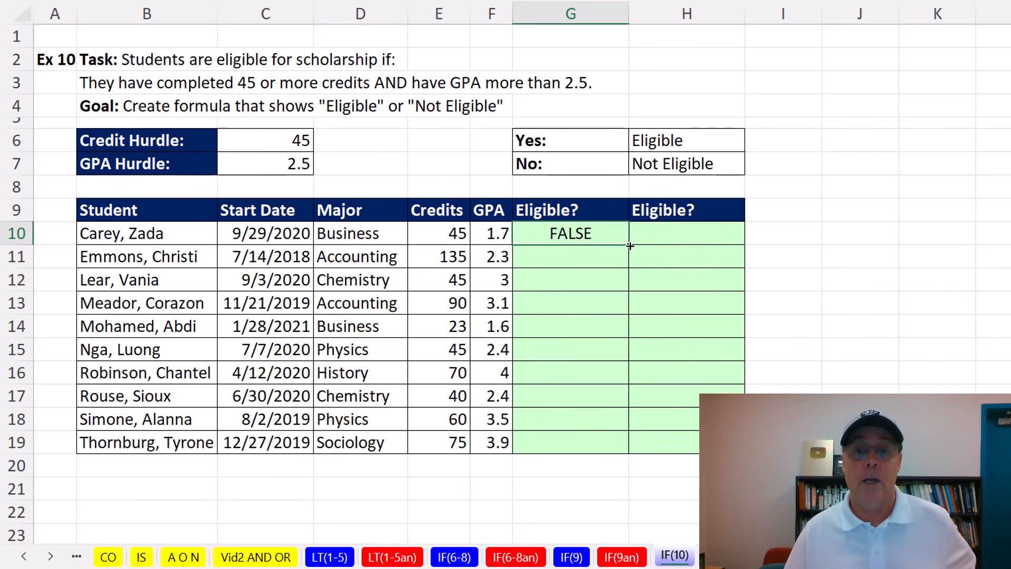
Copy the AND formula from G10 down to G19 and check the cell references in the last row.
{"action": "double_click", "coordinate": [630, 246]}
{"action": "left_click", "coordinate": [601, 439]}
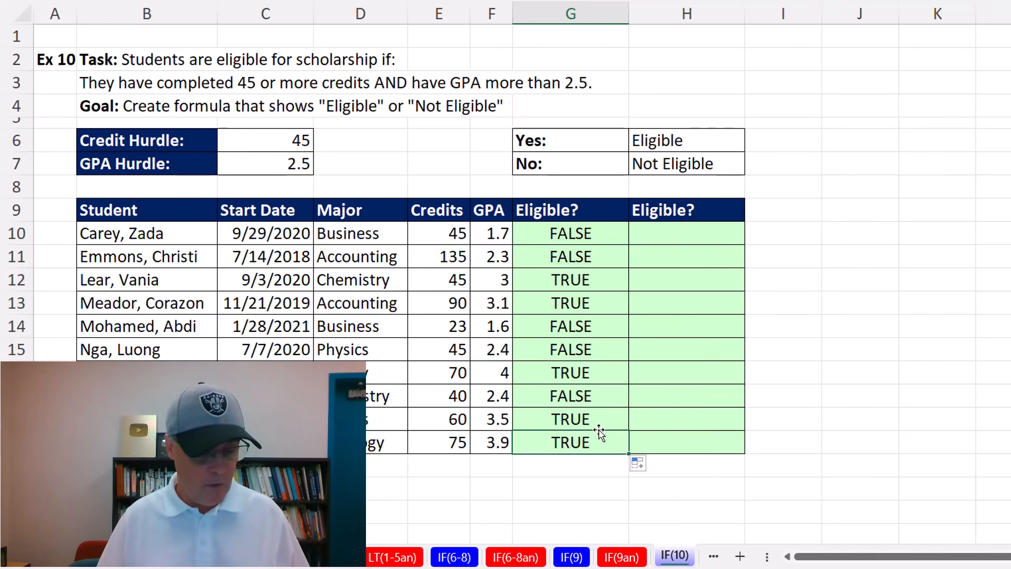
{"action": "key", "text": "F2"}
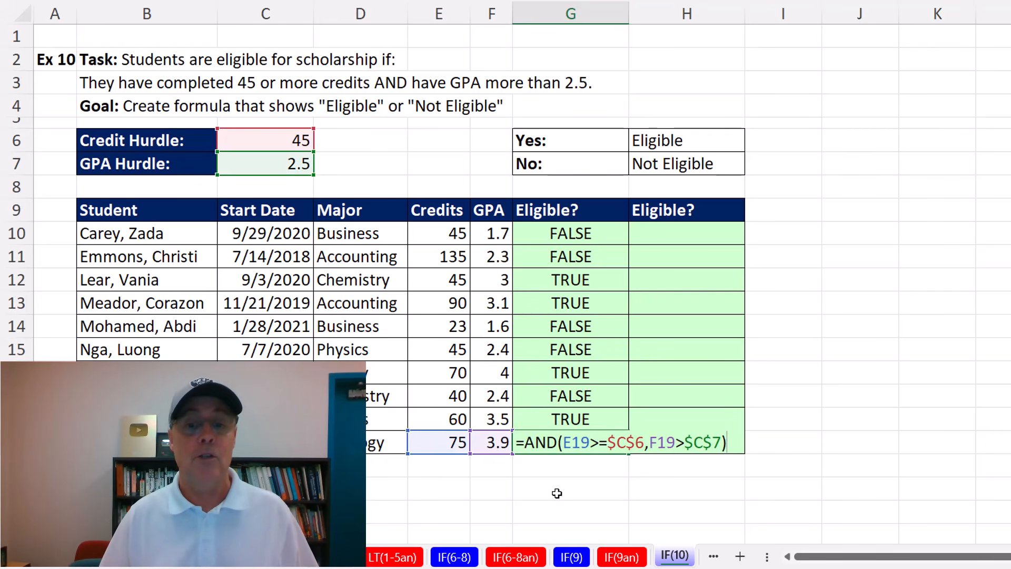
{"action": "key", "text": "Escape"}
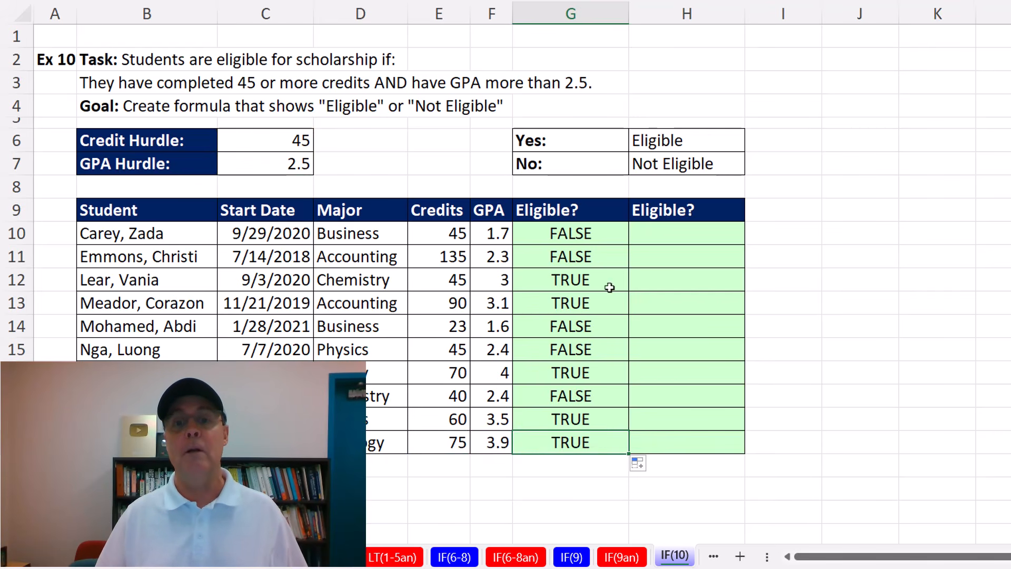
Nest the AND formula in G10 inside an IF function as its logical test, with $H$6 as the value if true.
{"action": "left_click", "coordinate": [578, 236]}
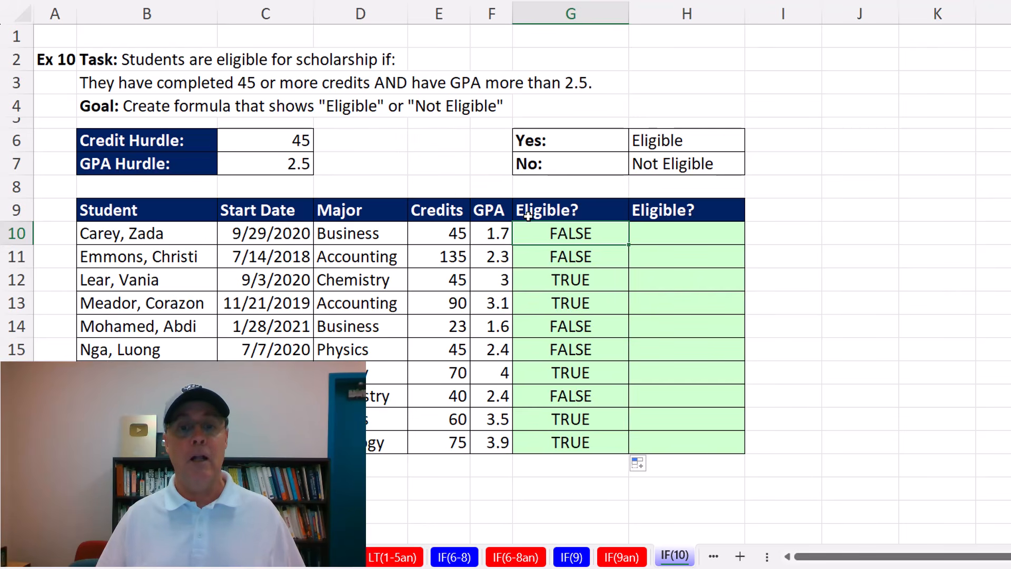
{"action": "double_click", "coordinate": [557, 239]}
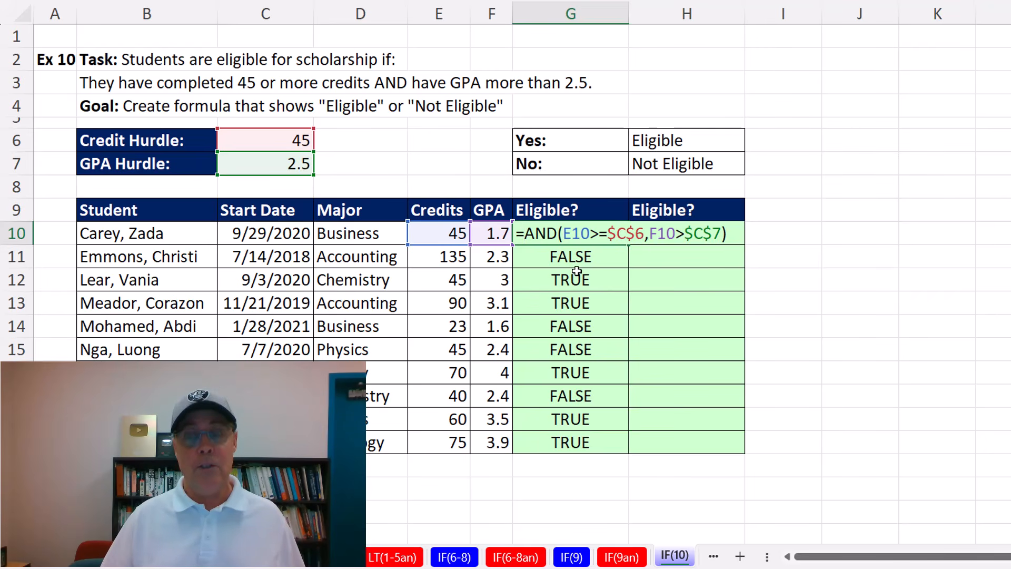
{"action": "type", "text": "IF("}
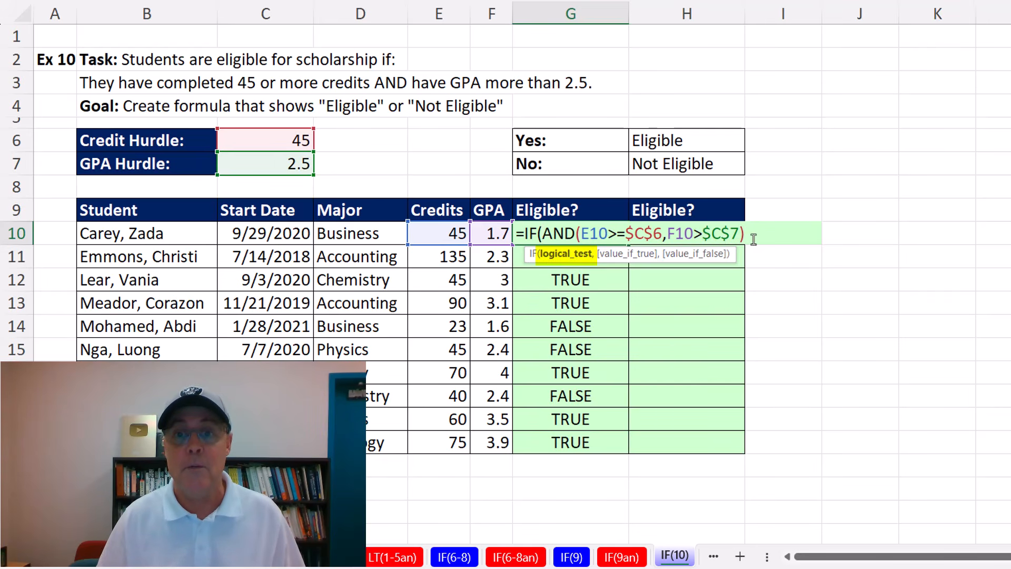
{"action": "type", "text": ","}
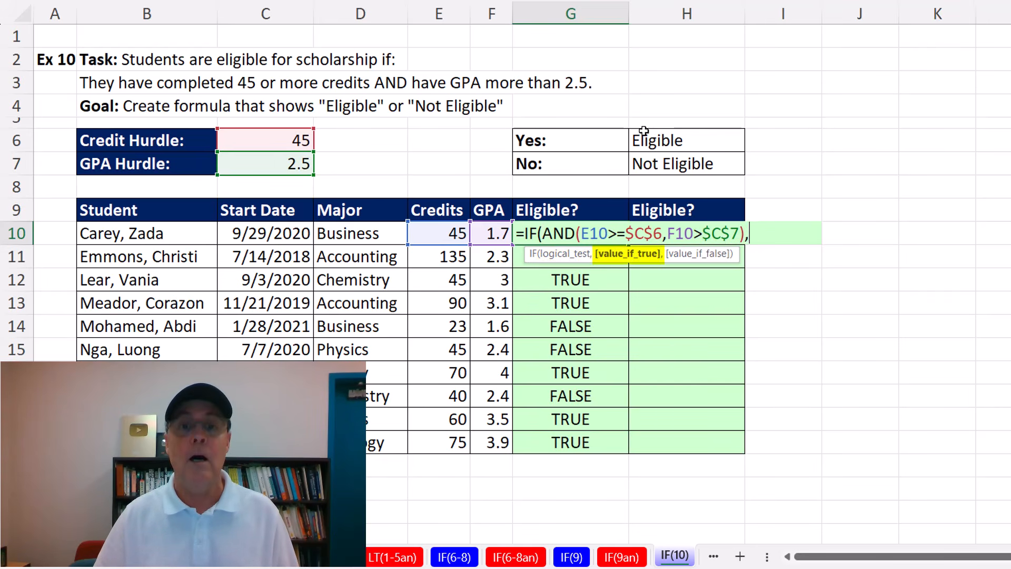
{"action": "left_click", "coordinate": [650, 141]}
{"action": "key", "text": "F4"}
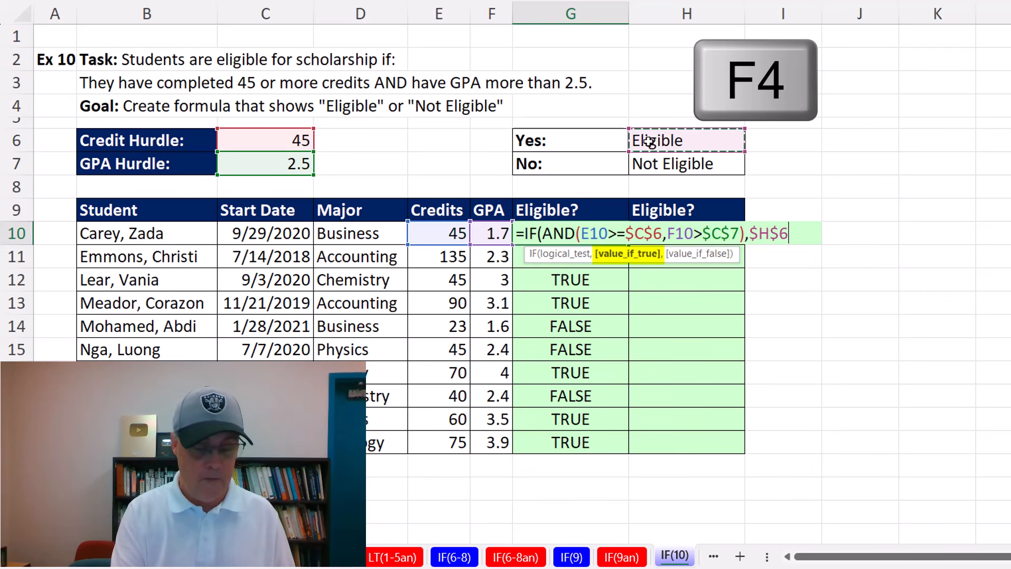
Finish the IF formula in G10 with $H$7 as the value if false and copy it down to G19.
{"action": "type", "text": ","}
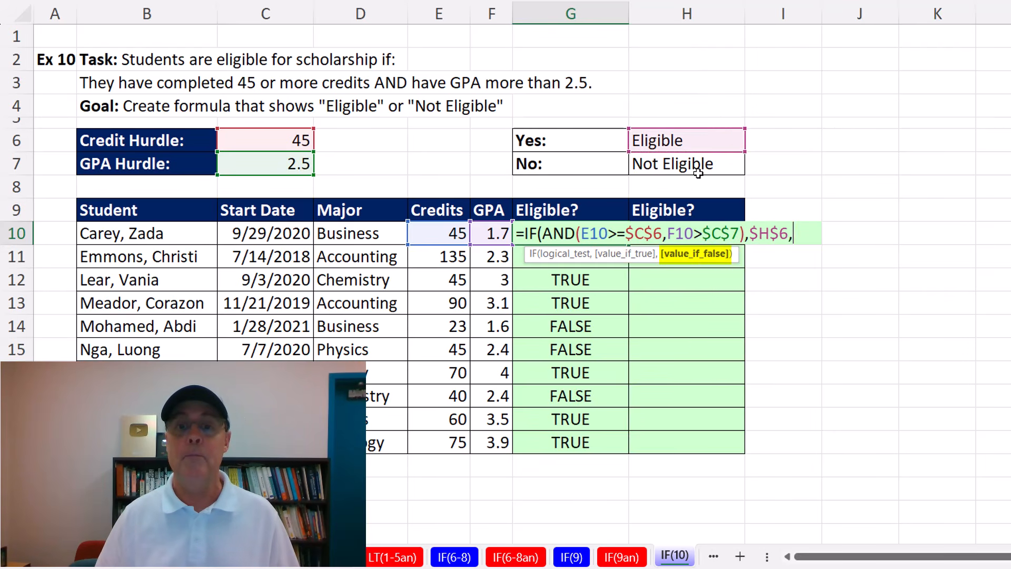
{"action": "left_click", "coordinate": [674, 158]}
{"action": "key", "text": "F4"}
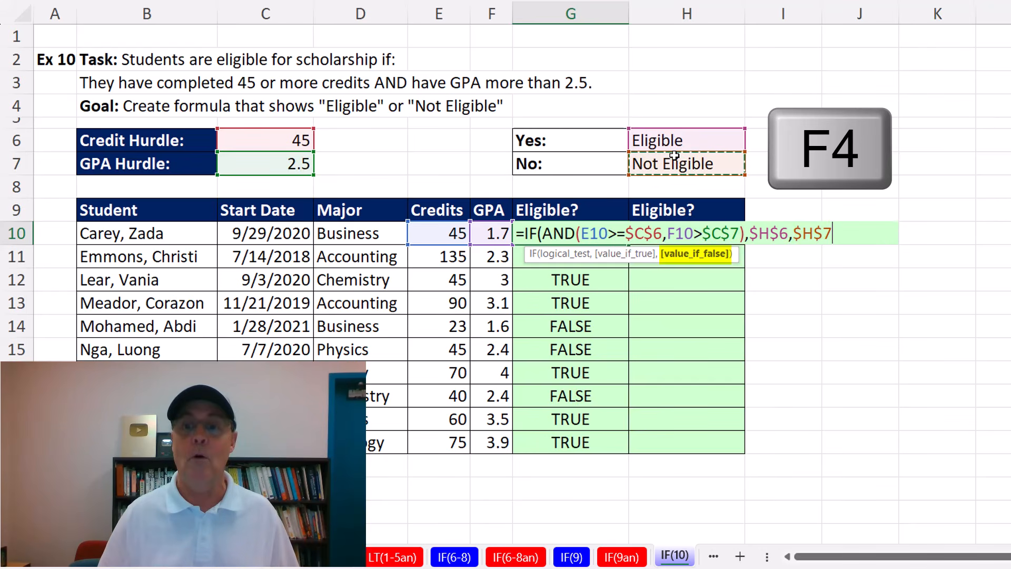
{"action": "type", "text": ")"}
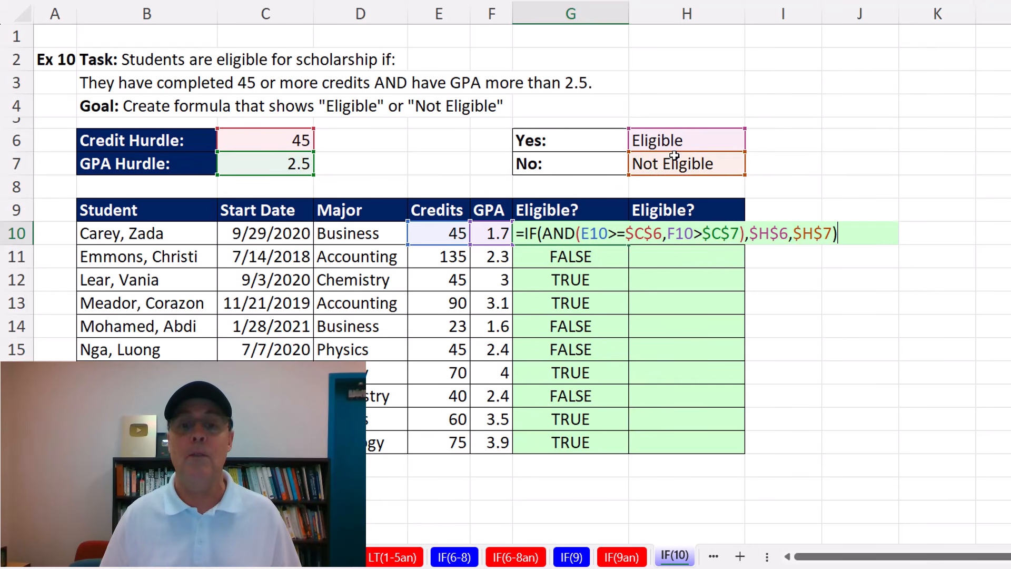
{"action": "key", "text": "ctrl+Return"}
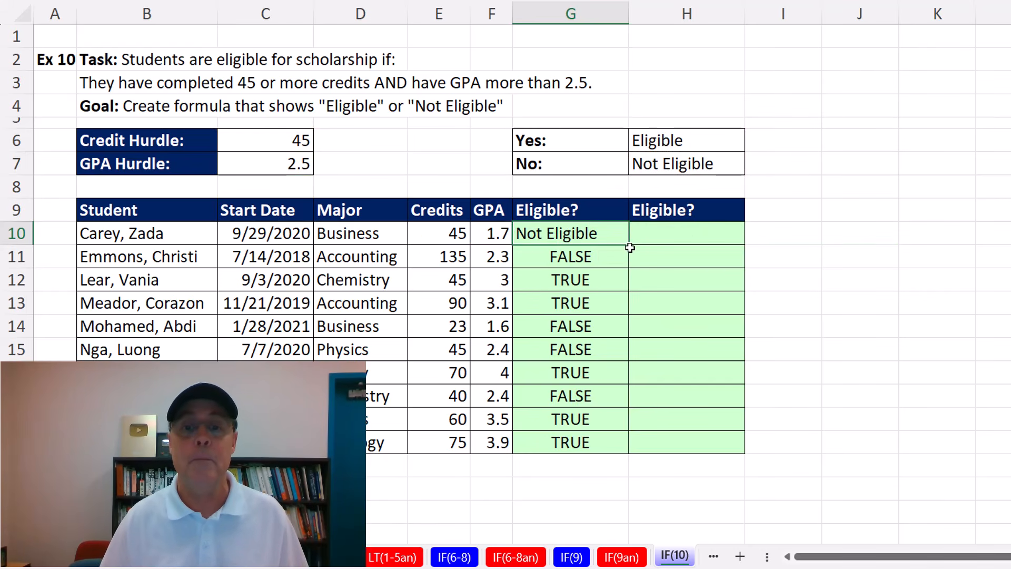
{"action": "double_click", "coordinate": [629, 246]}
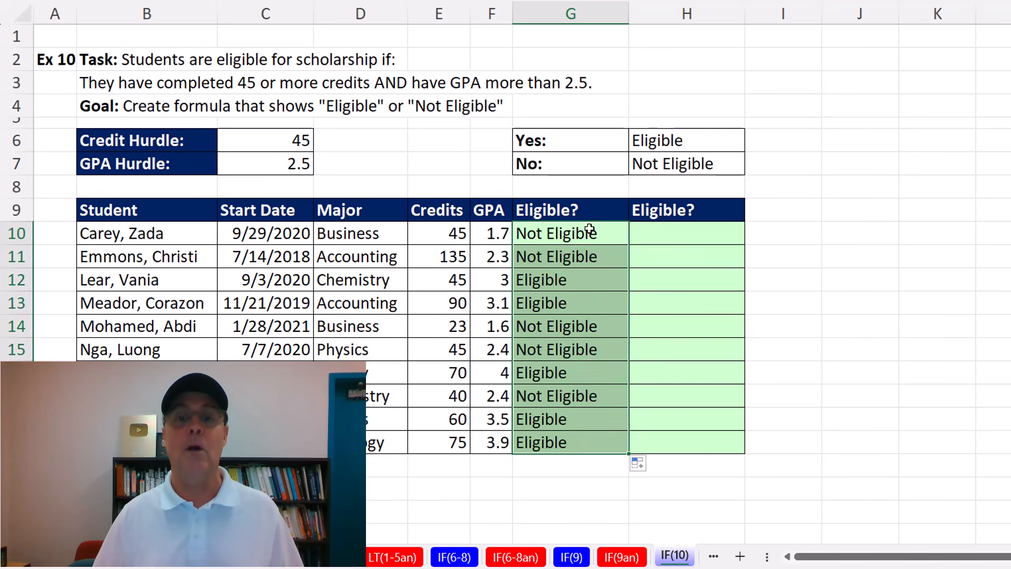
Replace the "No" result text in H7 with a hyphen (-).
{"action": "left_click", "coordinate": [668, 167]}
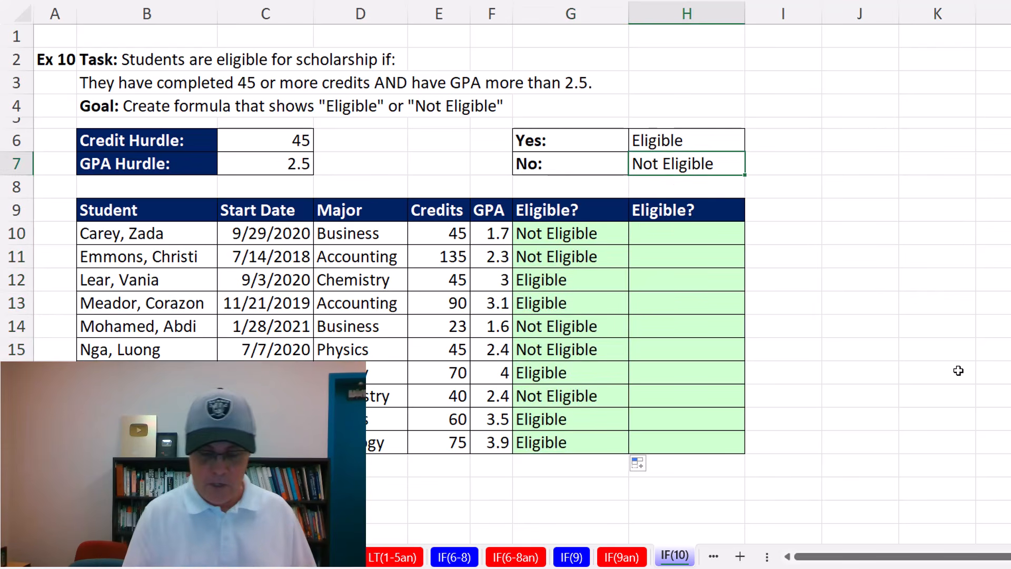
{"action": "type", "text": "-"}
{"action": "key", "text": "ctrl+Return"}
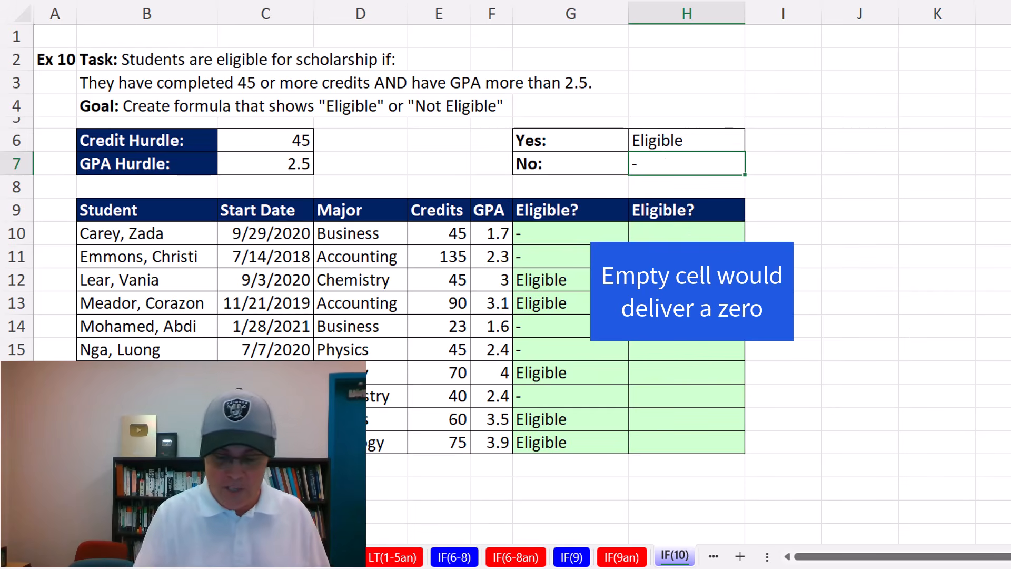
Try the empty-text formula ="" as the No value in H7.
{"action": "type", "text": "="}
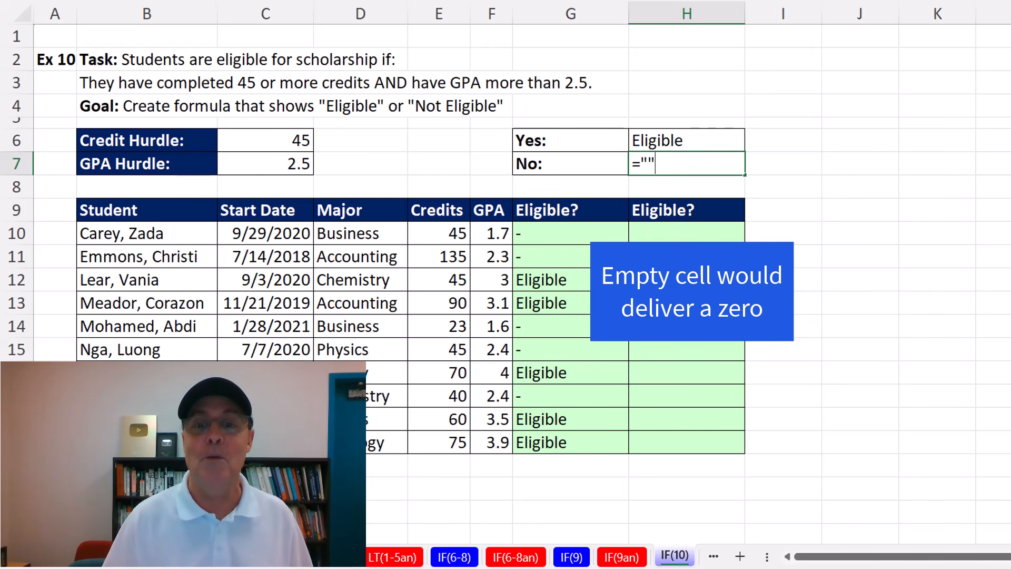
{"action": "key", "text": "ctrl+Return"}
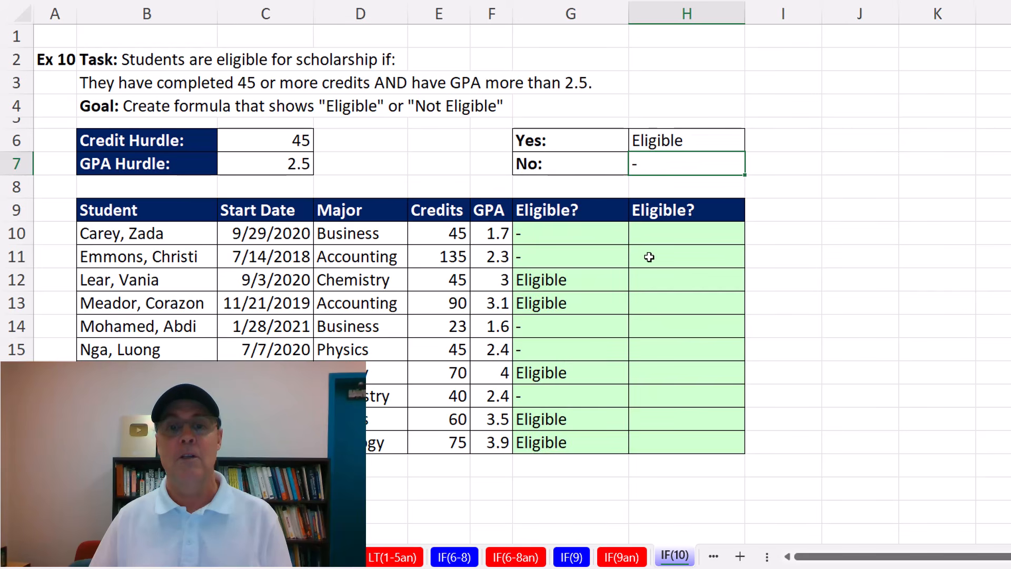
Enter the array formula =(E10:E19>=C6)*(F10:F19>C7) in H10 to test all students' credits and GPA.
{"action": "left_click", "coordinate": [668, 233]}
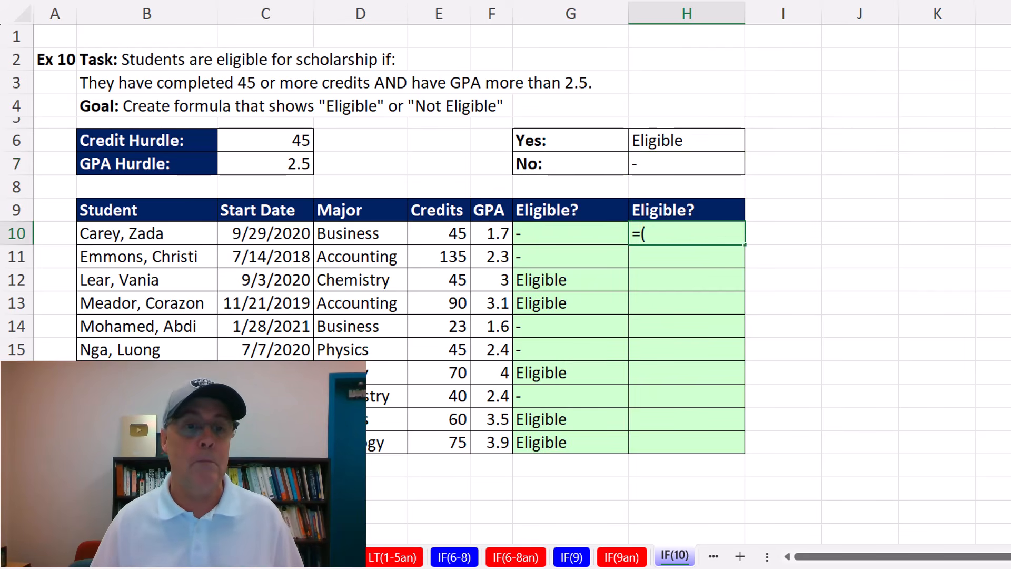
{"action": "left_click_drag", "start_coordinate": [445, 234], "coordinate": [448, 445]}
{"action": "type", "text": ">="}
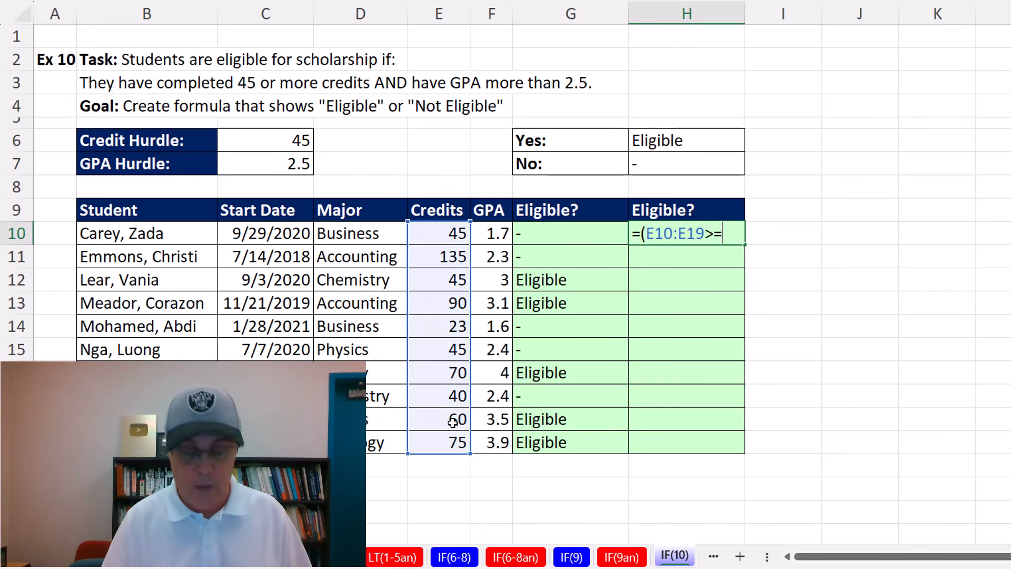
{"action": "left_click", "coordinate": [295, 141]}
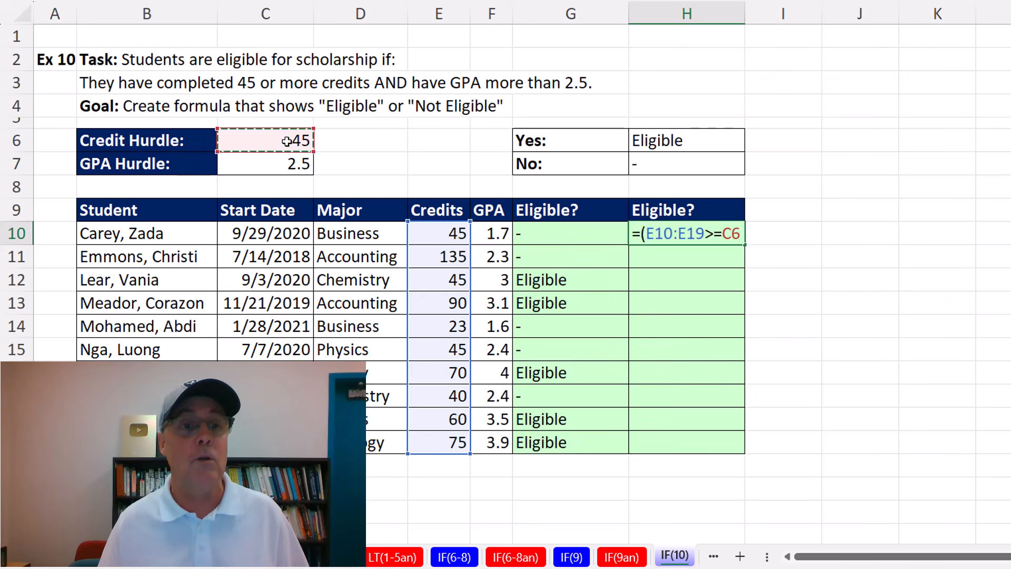
{"action": "type", "text": ")*("}
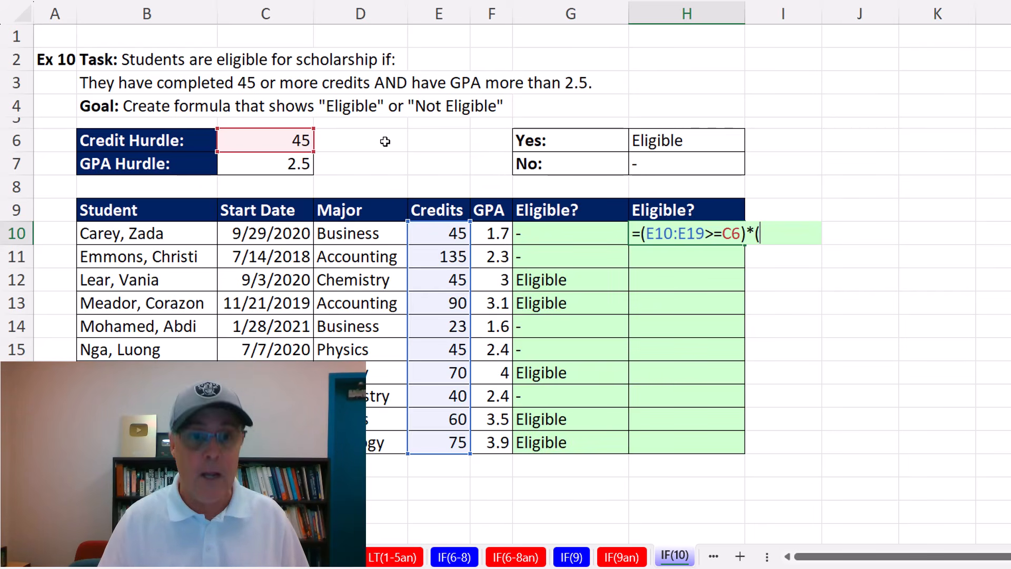
{"action": "left_click_drag", "start_coordinate": [498, 233], "coordinate": [501, 446]}
{"action": "type", "text": ">"}
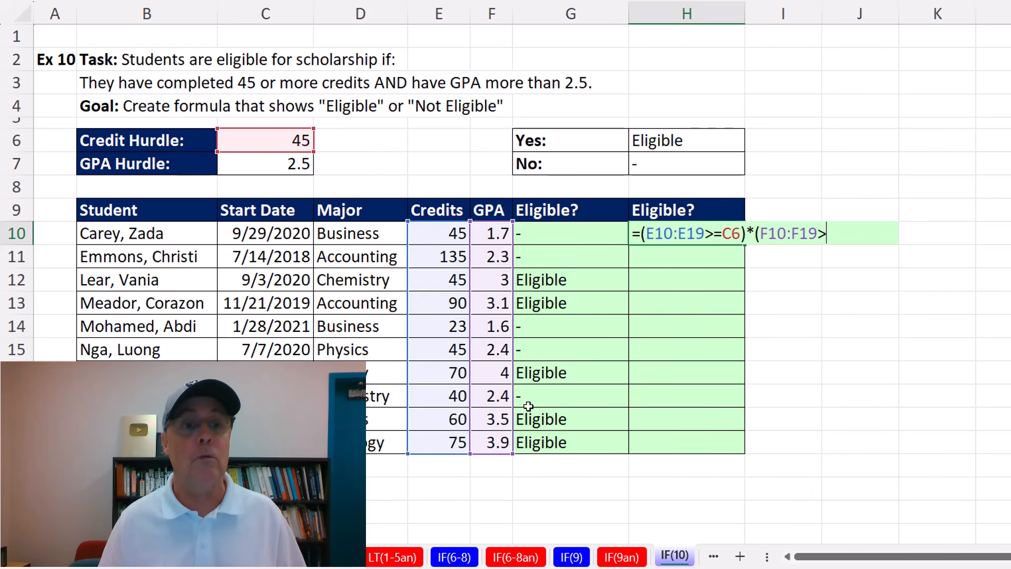
{"action": "left_click", "coordinate": [299, 168]}
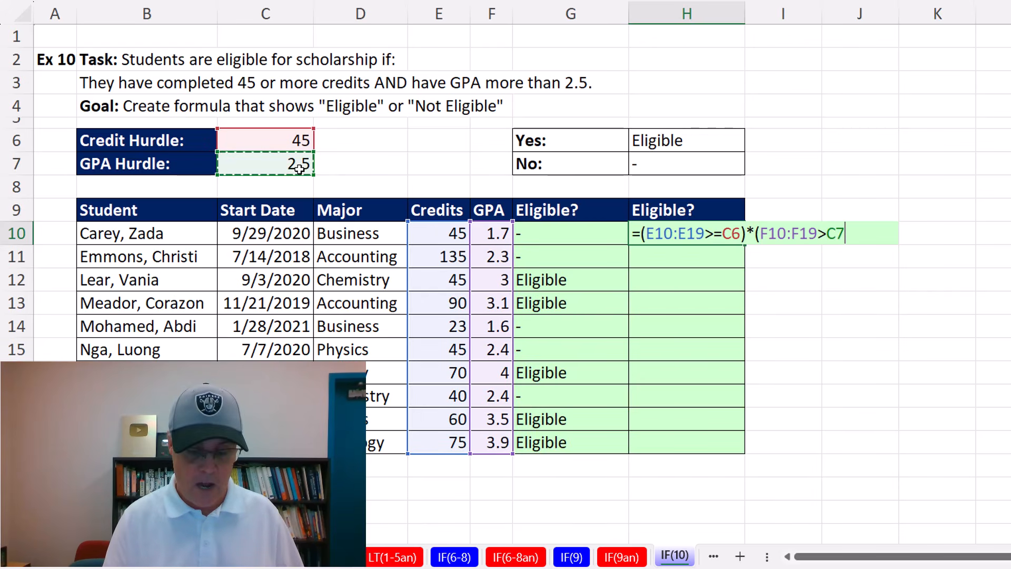
{"action": "type", "text": ")"}
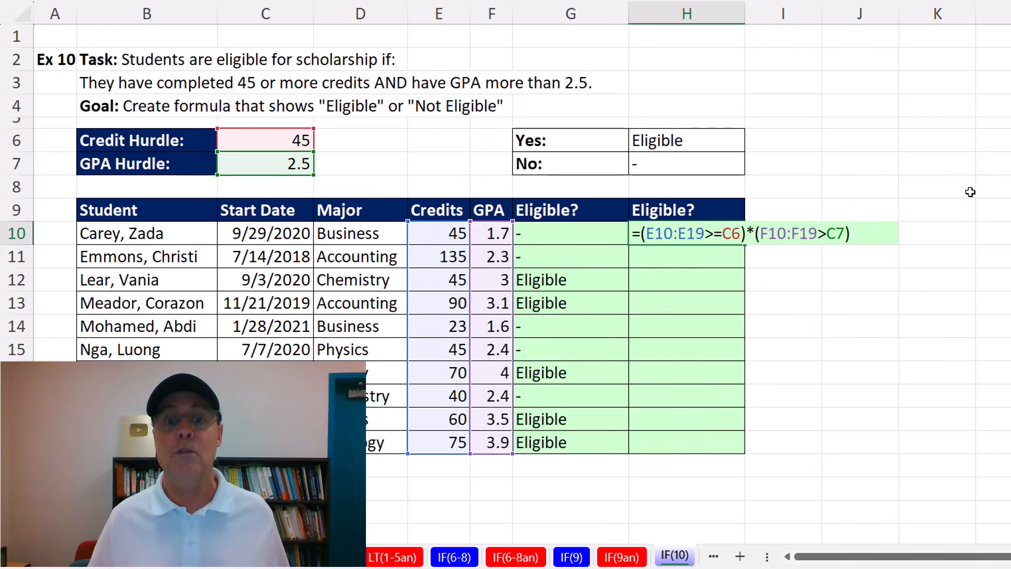
{"action": "key", "text": "ctrl+Return"}
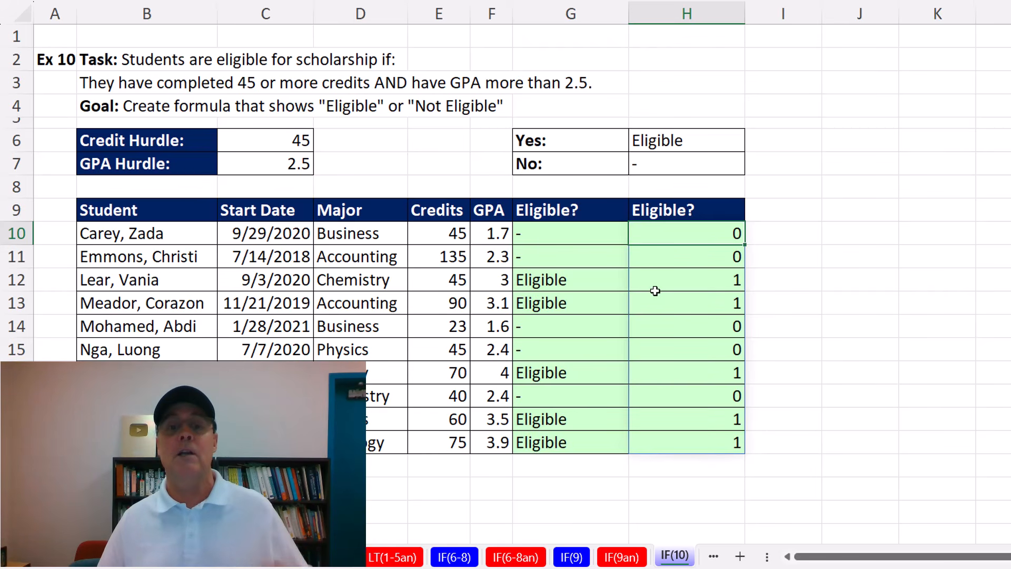
Wrap the H10 array test in an IF function that returns H6 when true and H7 when false.
{"action": "double_click", "coordinate": [680, 231]}
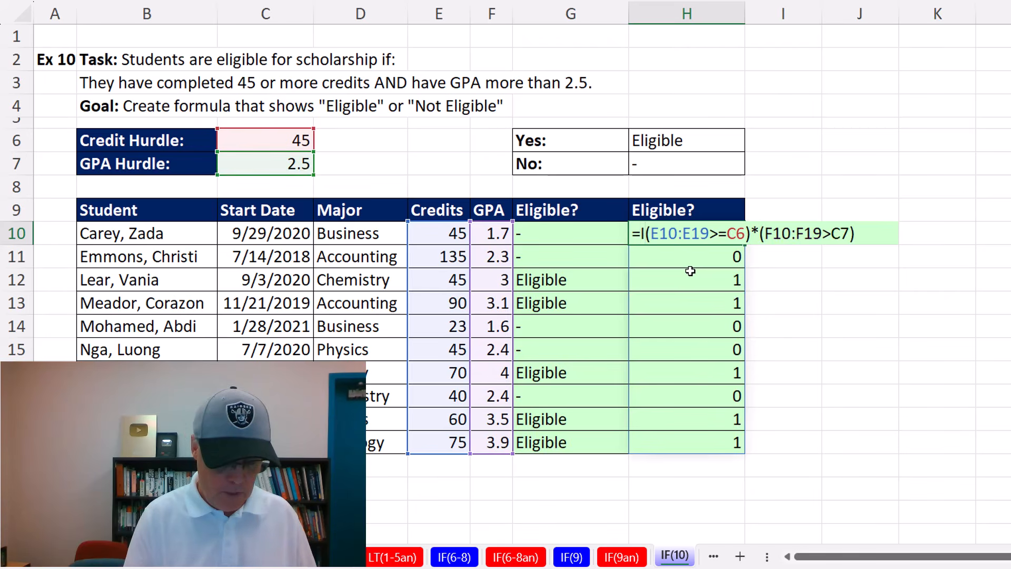
{"action": "type", "text": "IF("}
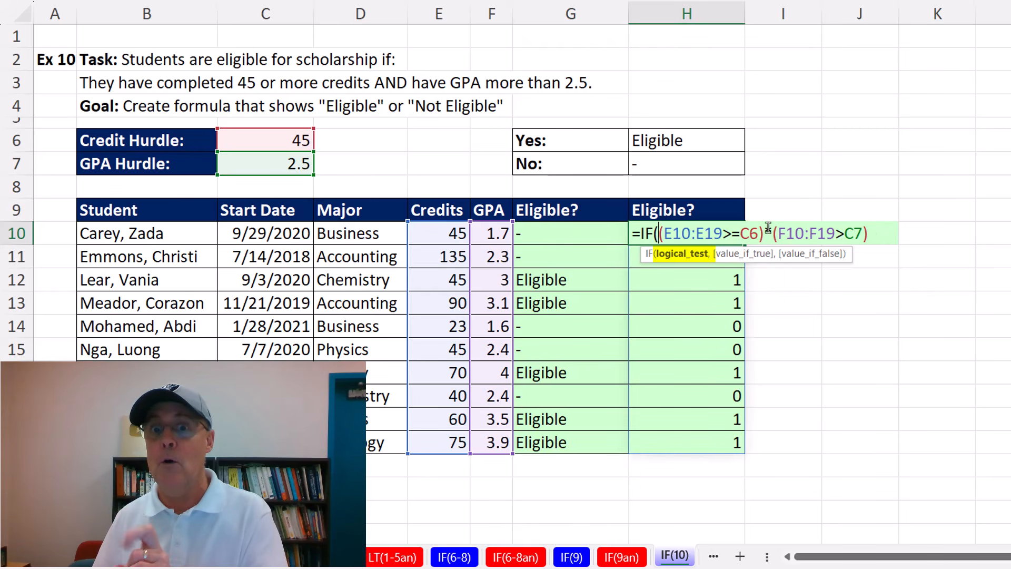
{"action": "type", "text": ","}
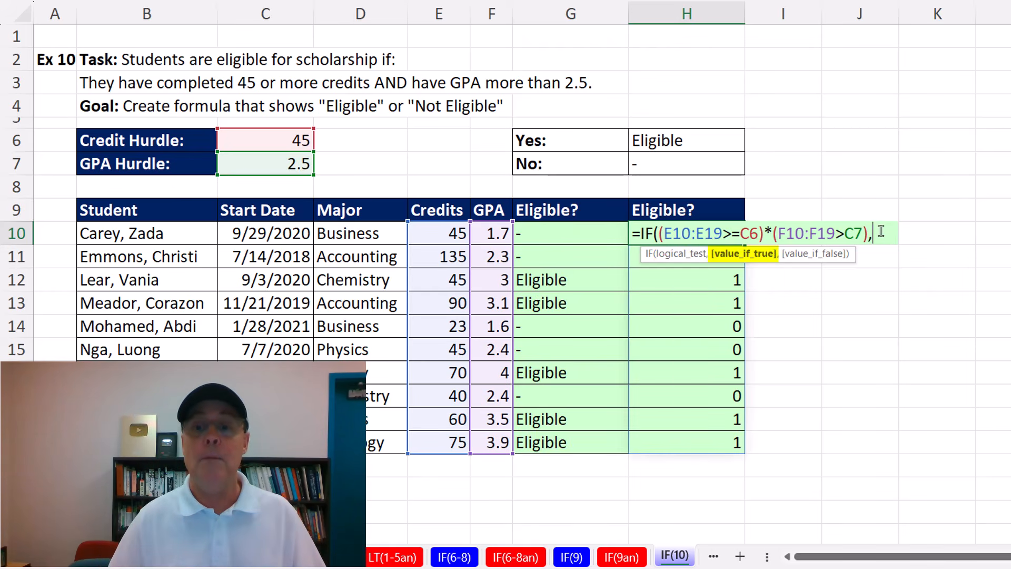
{"action": "left_click", "coordinate": [683, 148]}
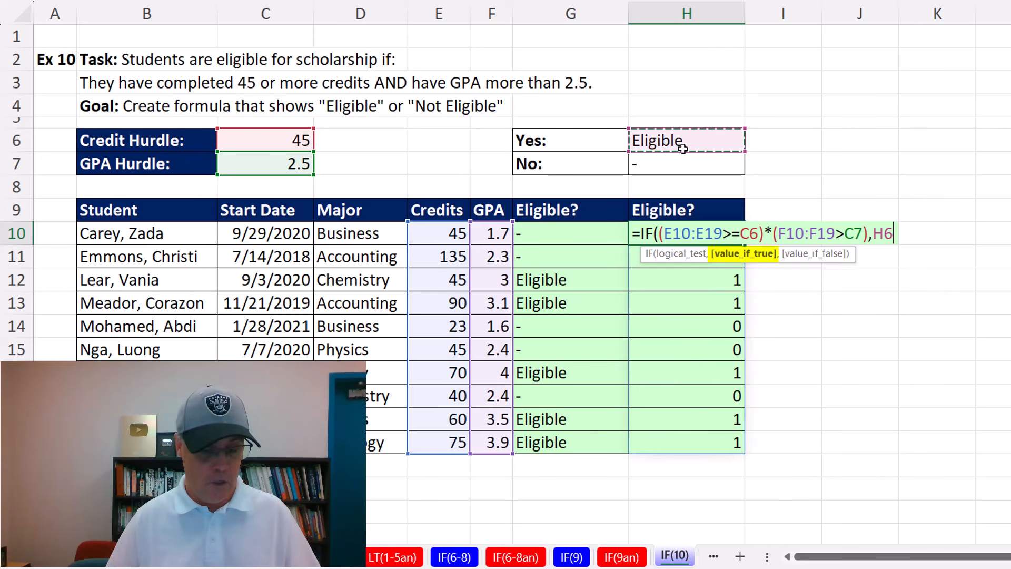
{"action": "type", "text": ","}
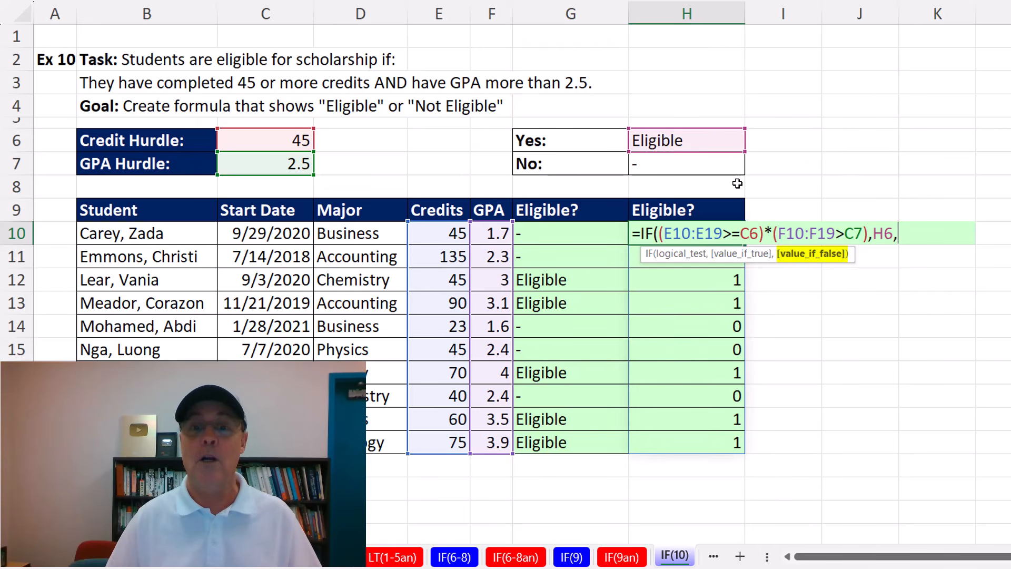
{"action": "left_click", "coordinate": [656, 165]}
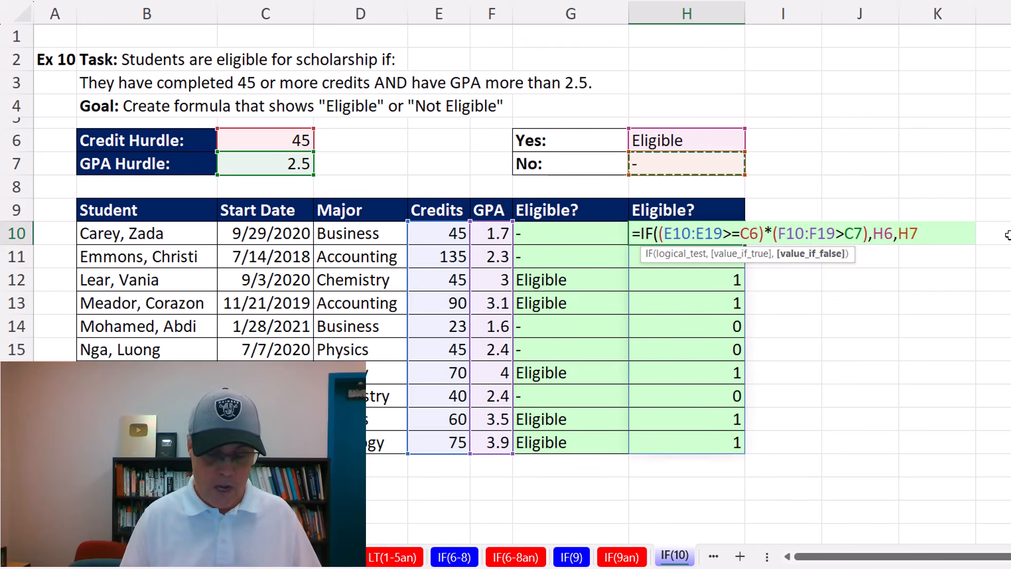
{"action": "type", "text": ")"}
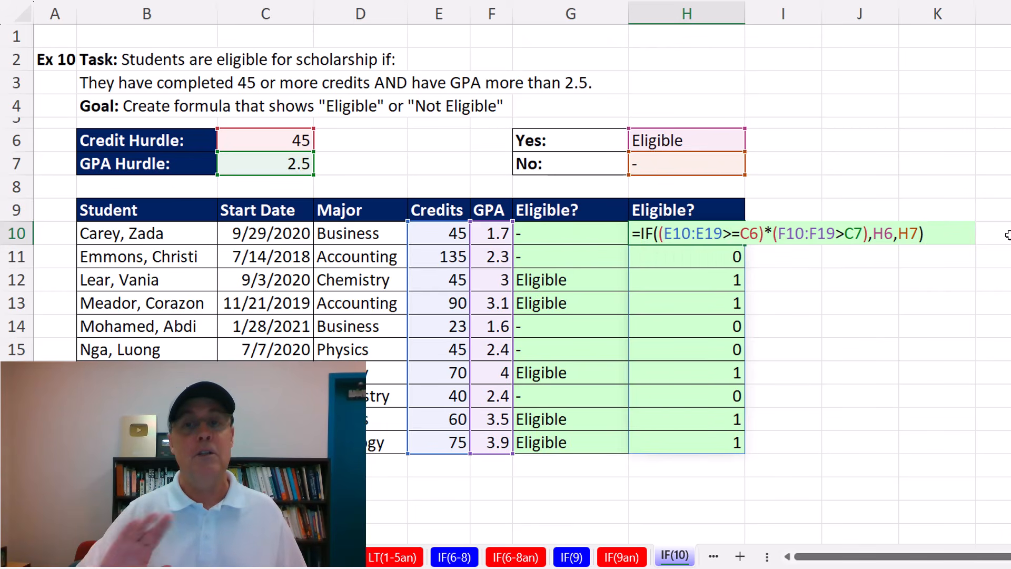
{"action": "key", "text": "ctrl+Return"}
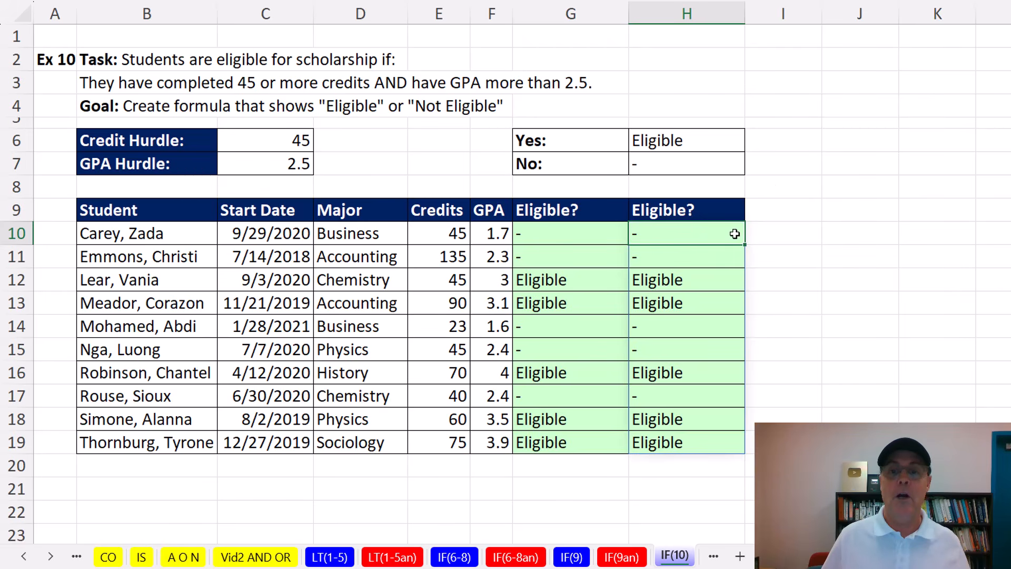
Review the formulas in H10 and G10 to compare the two eligibility approaches, leaving both unedited.
{"action": "double_click", "coordinate": [734, 232]}
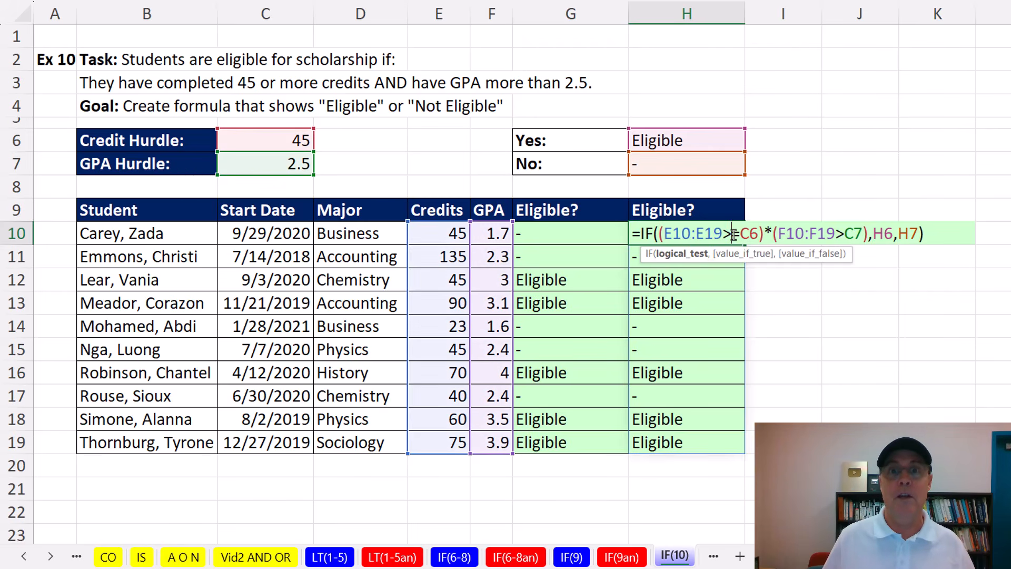
{"action": "key", "text": "Escape"}
{"action": "double_click", "coordinate": [591, 232]}
{"action": "key", "text": "Escape"}
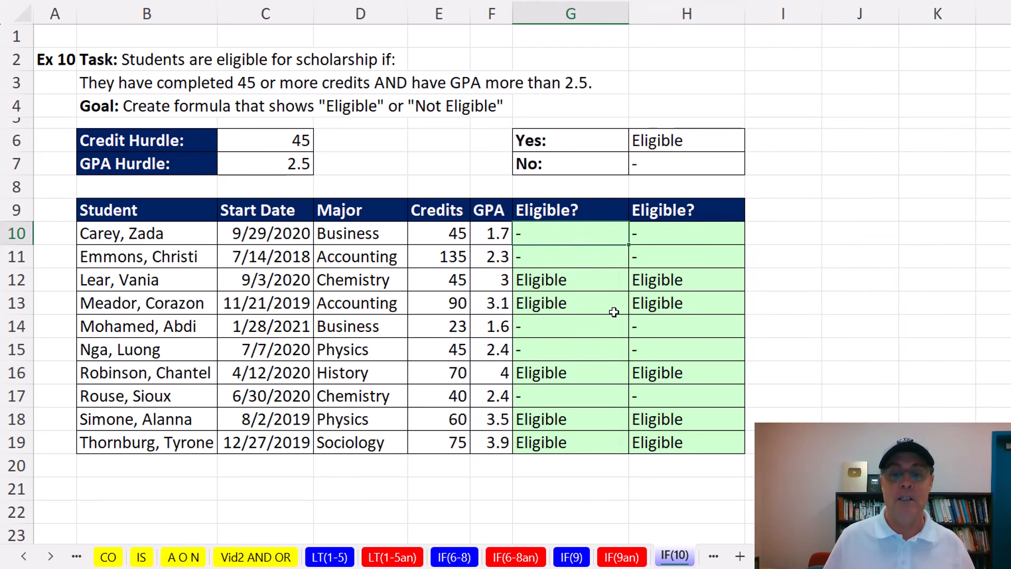
Switch to the IF(11) worksheet.
{"action": "left_click", "coordinate": [50, 557]}
{"action": "left_click", "coordinate": [50, 557]}
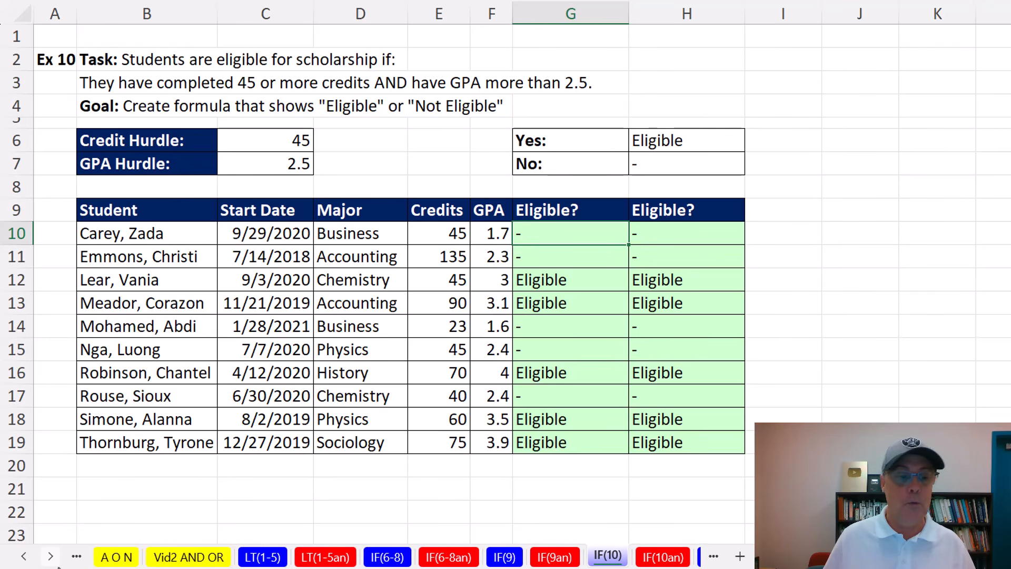
{"action": "left_click", "coordinate": [49, 561]}
{"action": "left_click", "coordinate": [49, 561]}
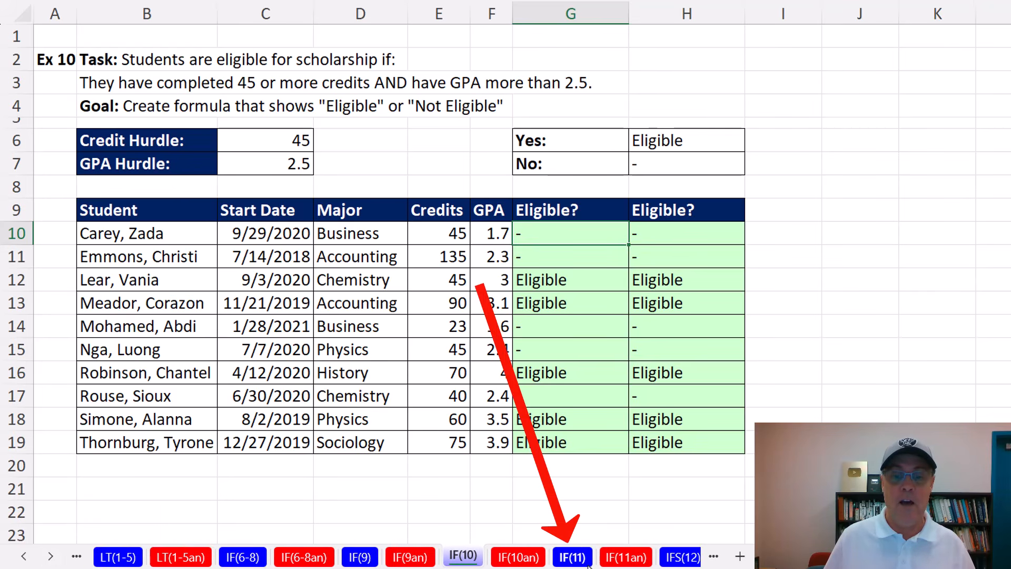
{"action": "left_click", "coordinate": [572, 557]}
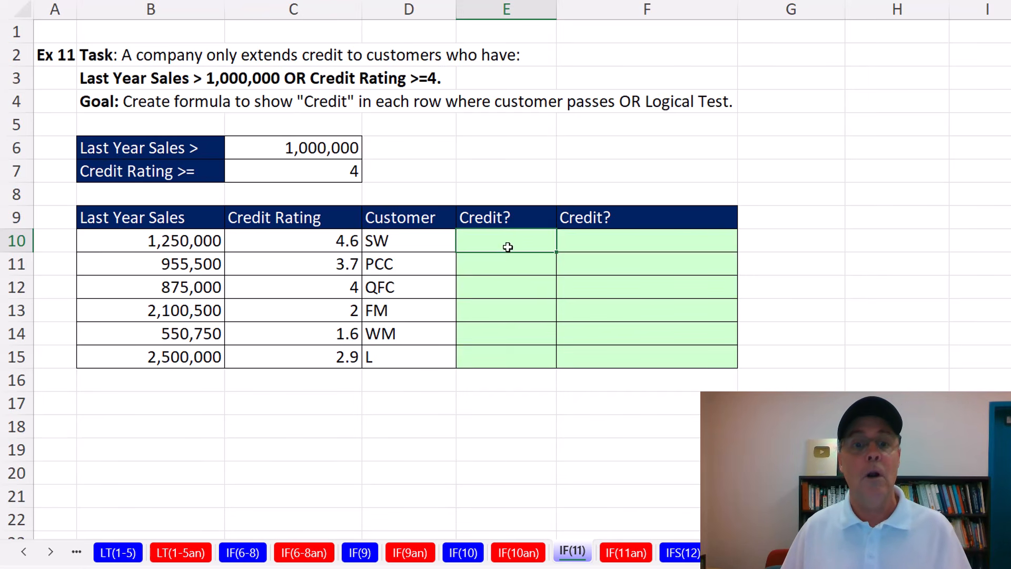
Start an OR formula in E10 whose first test is B10>$C$6, with the sales hurdle as an absolute reference.
{"action": "type", "text": "=or"}
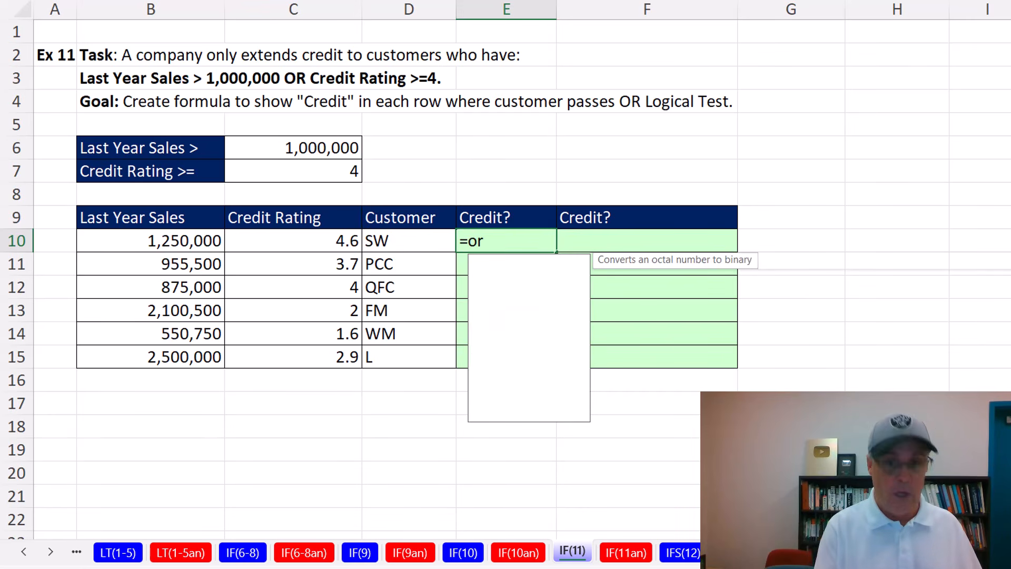
{"action": "key", "text": "Tab"}
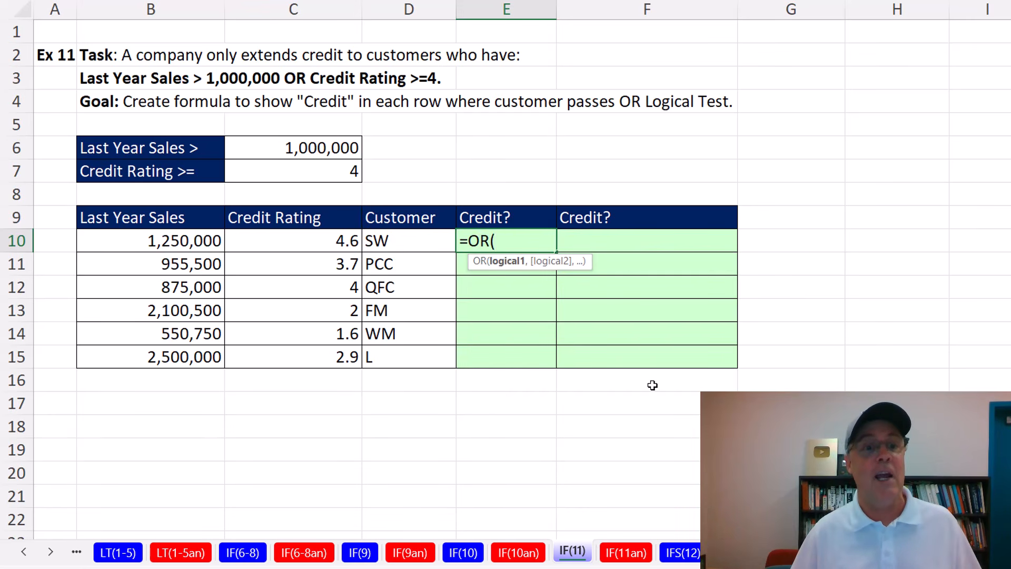
{"action": "left_click", "coordinate": [291, 240]}
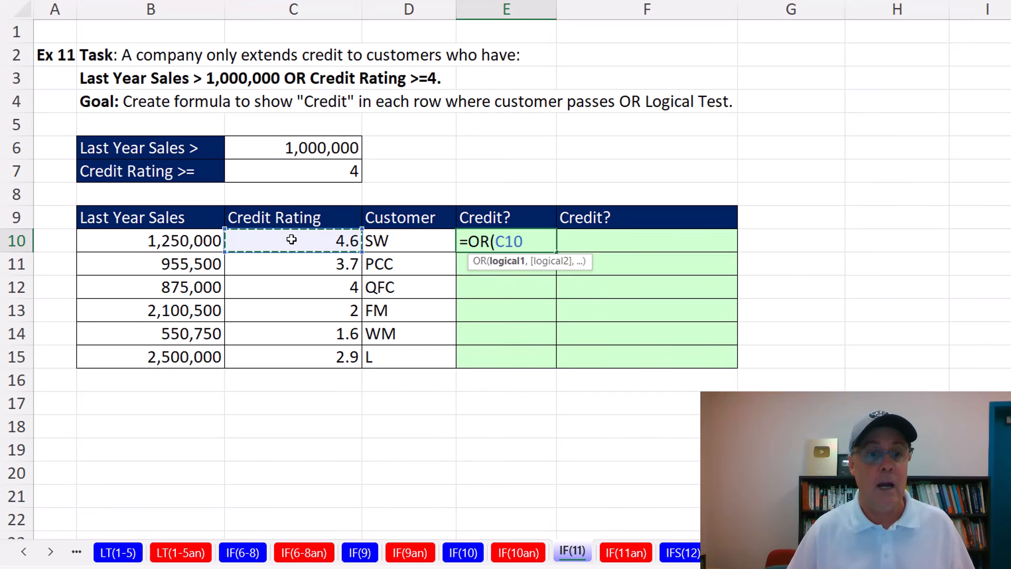
{"action": "left_click", "coordinate": [161, 243]}
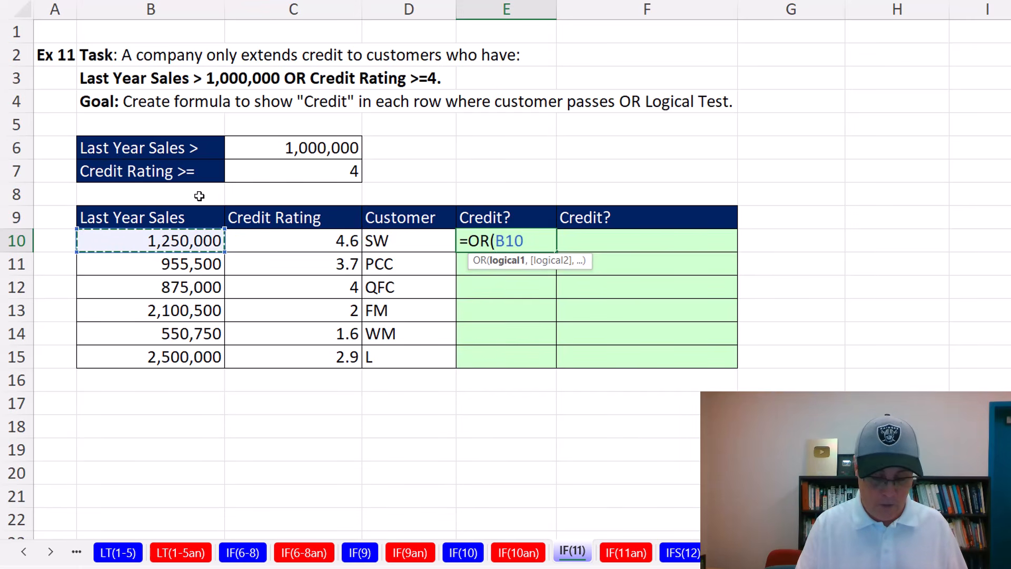
{"action": "type", "text": ">"}
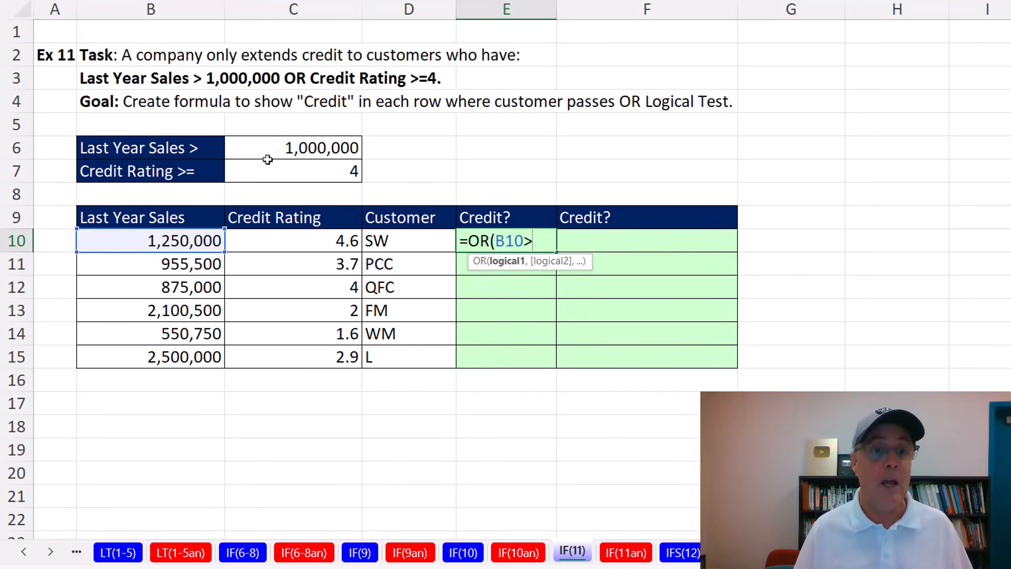
{"action": "left_click", "coordinate": [286, 149]}
{"action": "key", "text": "F4"}
{"action": "type", "text": ","}
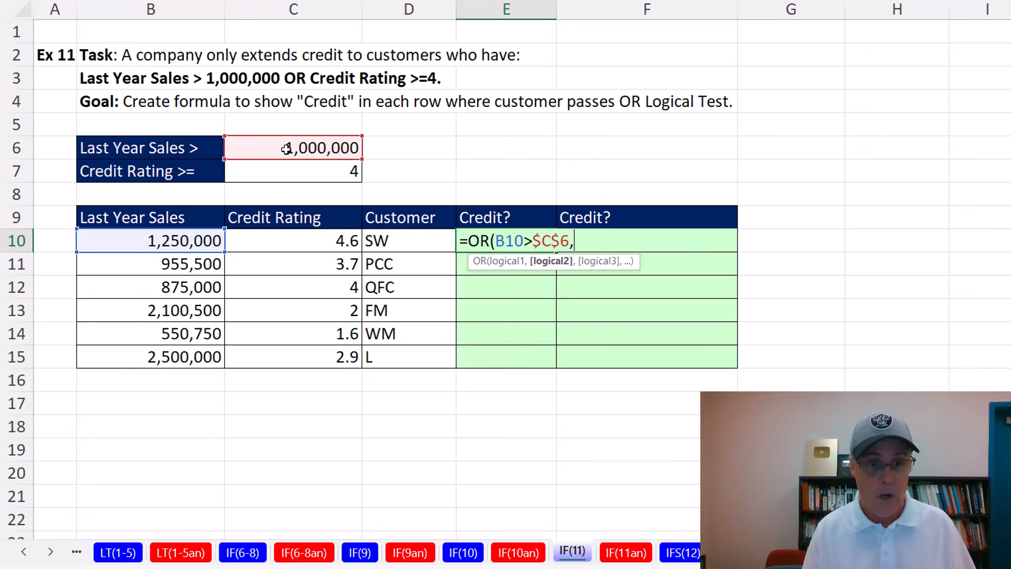
Complete E10's OR formula with the second test C10>=$C$7 and copy it down through E15.
{"action": "left_click", "coordinate": [298, 241]}
{"action": "type", "text": ">="}
{"action": "left_click", "coordinate": [345, 172]}
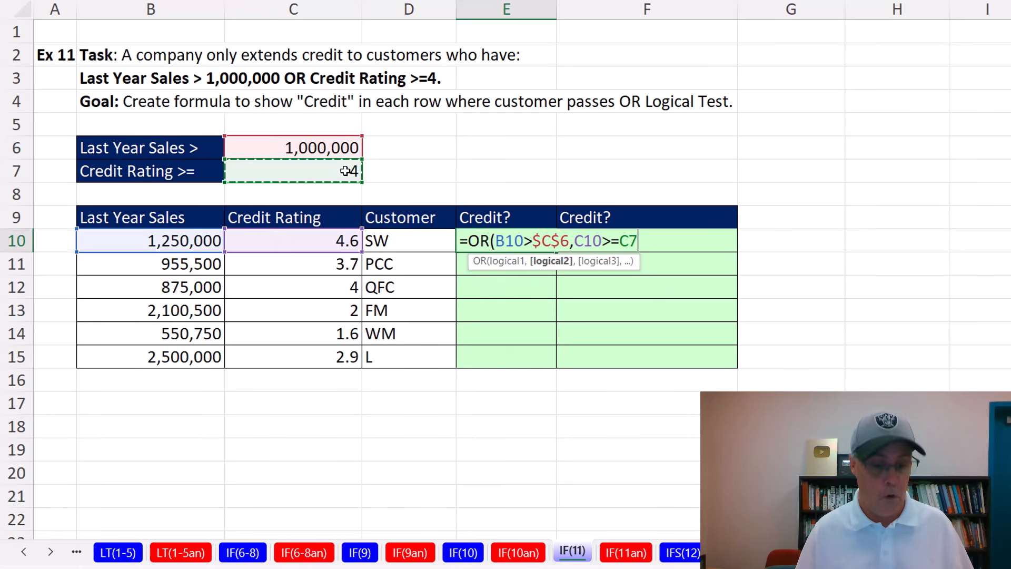
{"action": "key", "text": "F4"}
{"action": "type", "text": ")"}
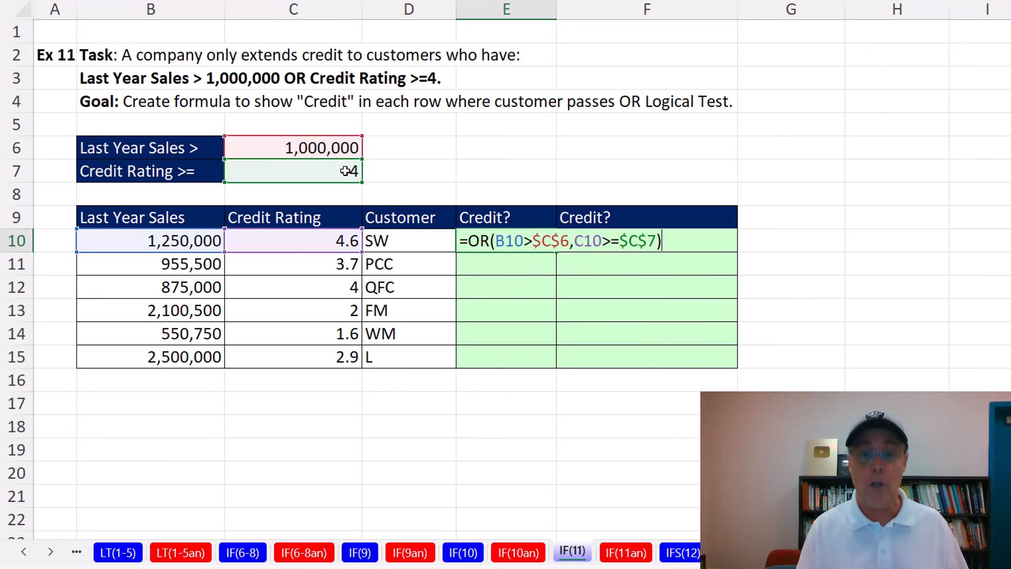
{"action": "key", "text": "ctrl+Return"}
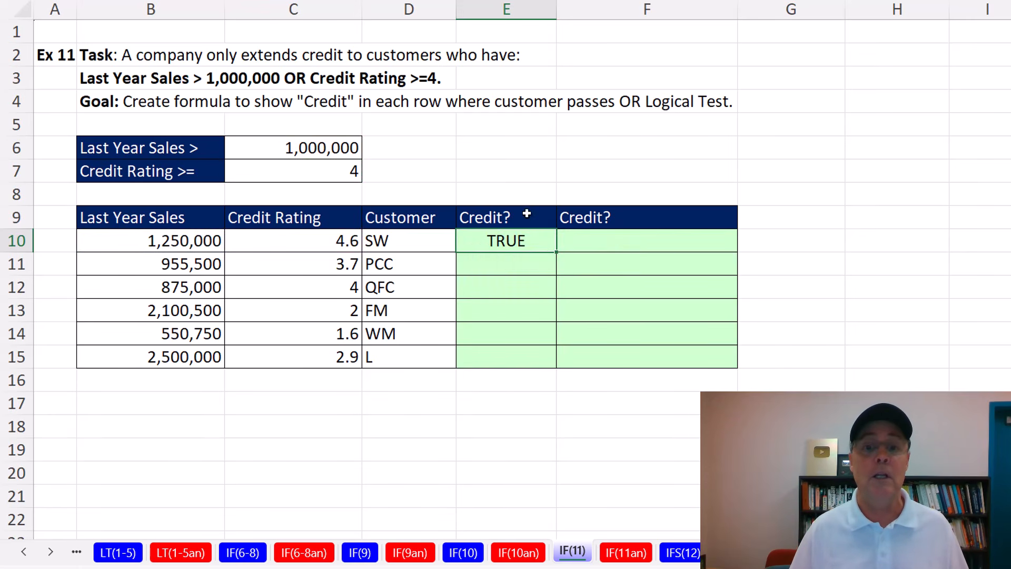
{"action": "double_click", "coordinate": [559, 254]}
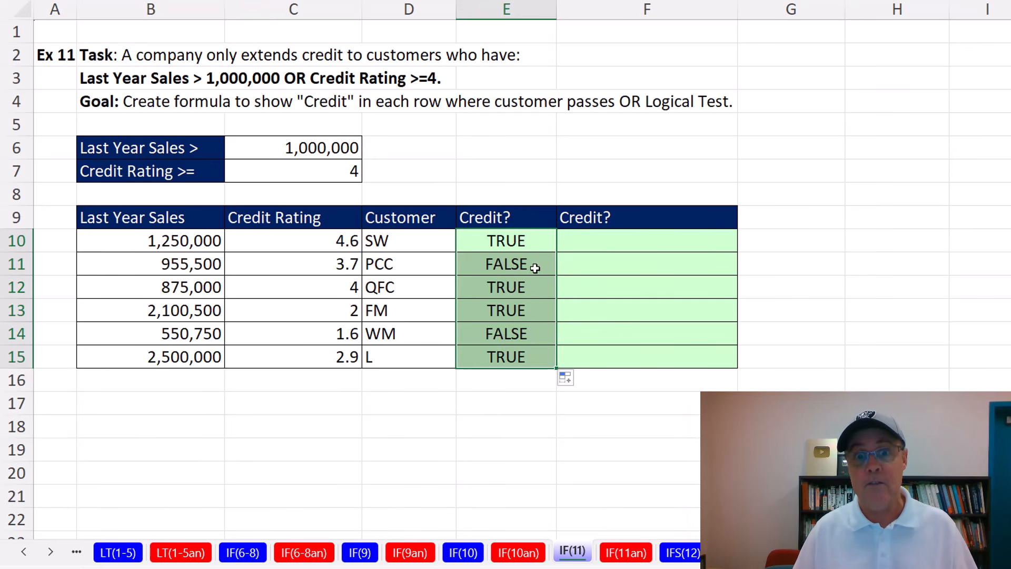
Wrap E10's OR test in an IF that returns "Credit" when true and "" when false, and enter it across E10:E15.
{"action": "key", "text": "F2"}
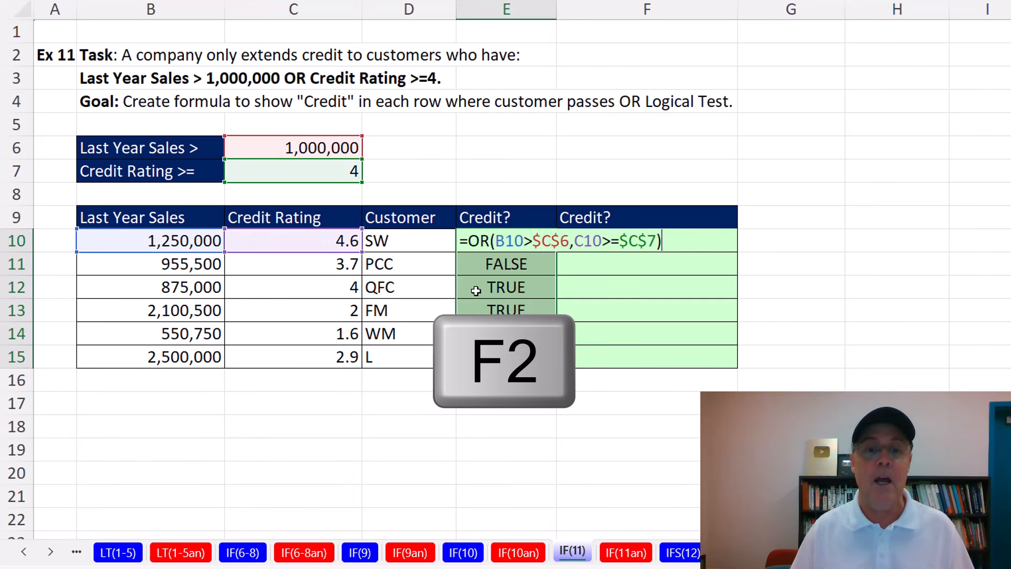
{"action": "left_click", "coordinate": [471, 226]}
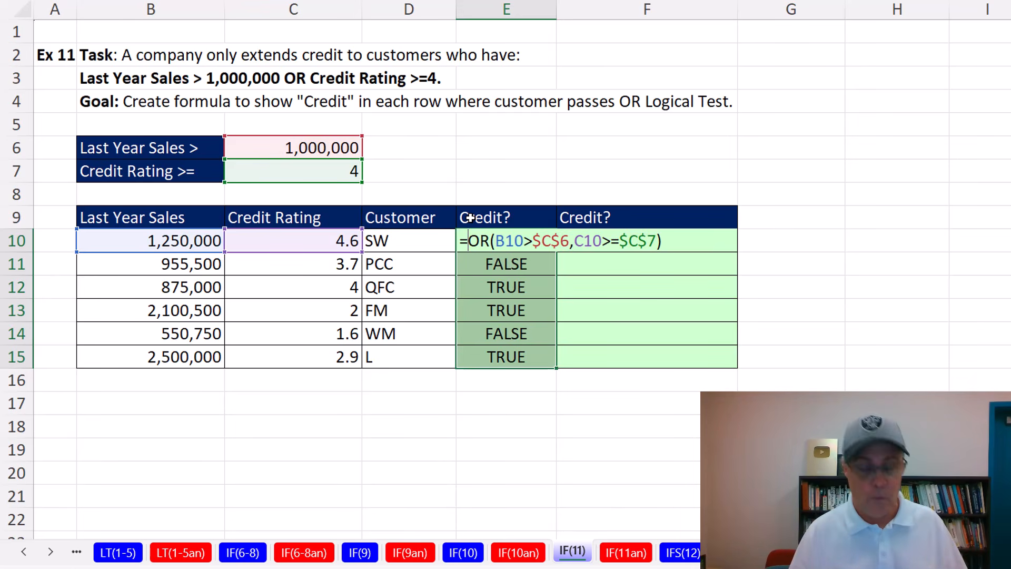
{"action": "type", "text": "IF("}
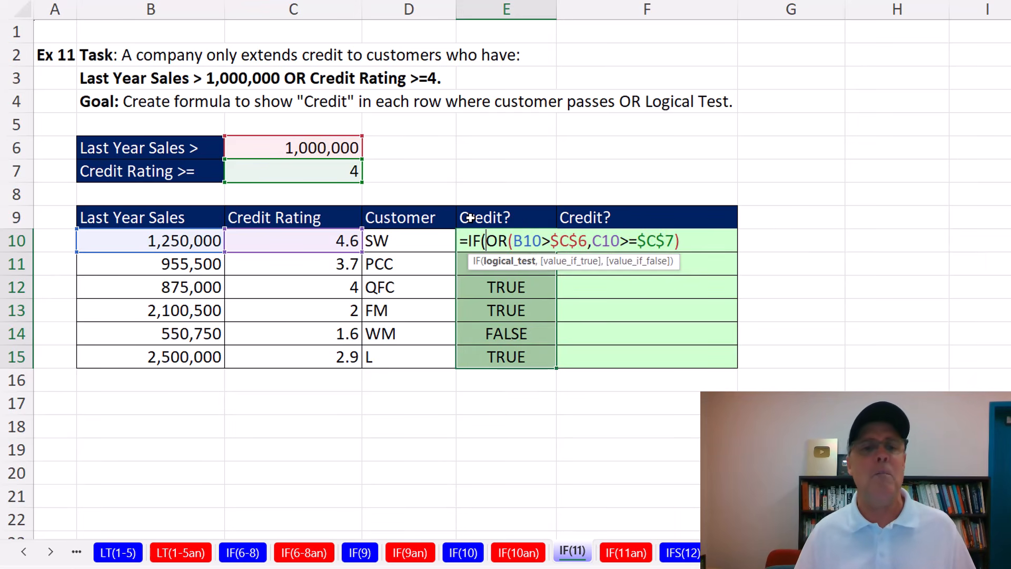
{"action": "left_click", "coordinate": [500, 271]}
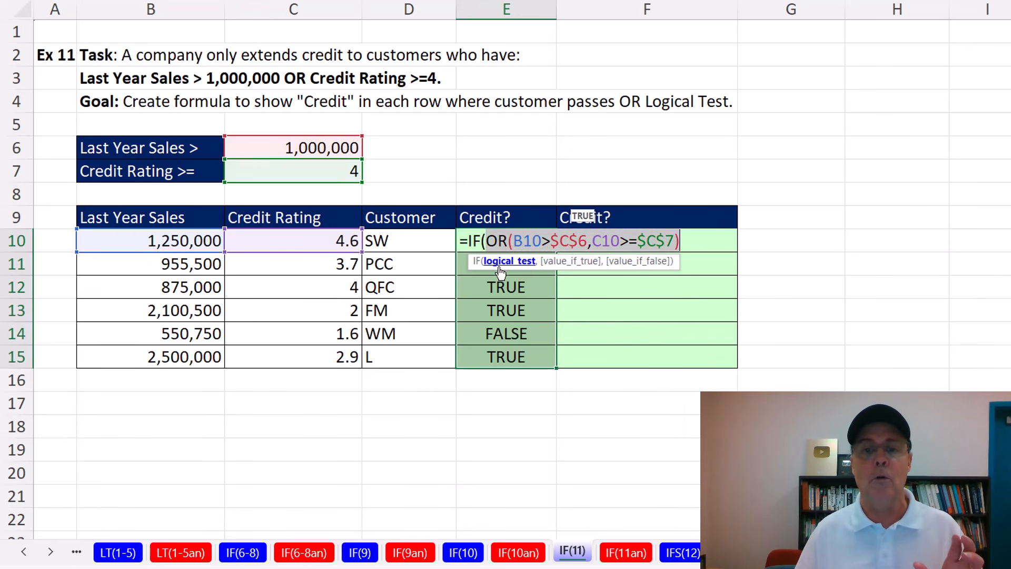
{"action": "left_click", "coordinate": [691, 244]}
{"action": "type", "text": ",\"Credit"}
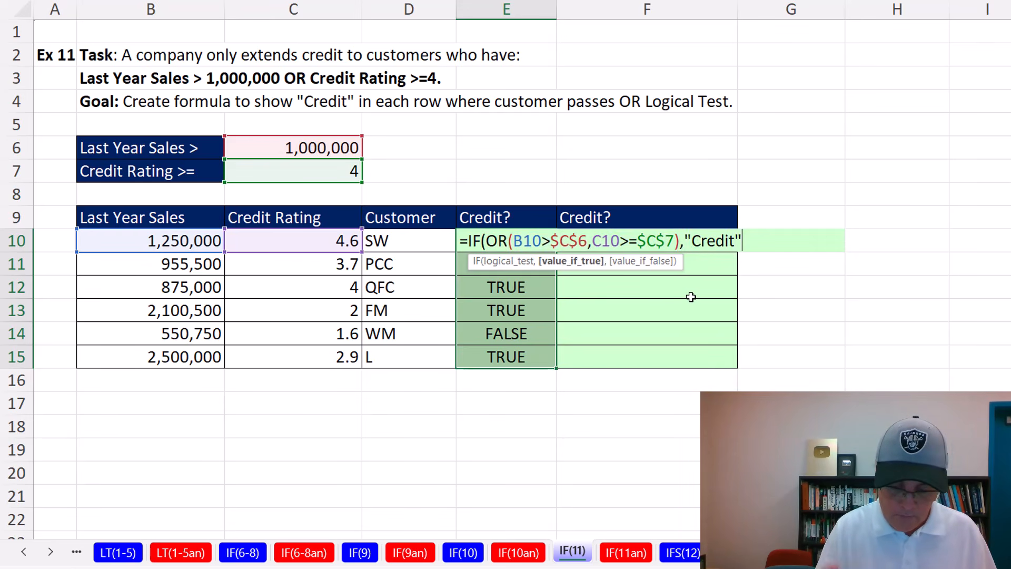
{"action": "type", "text": "\","}
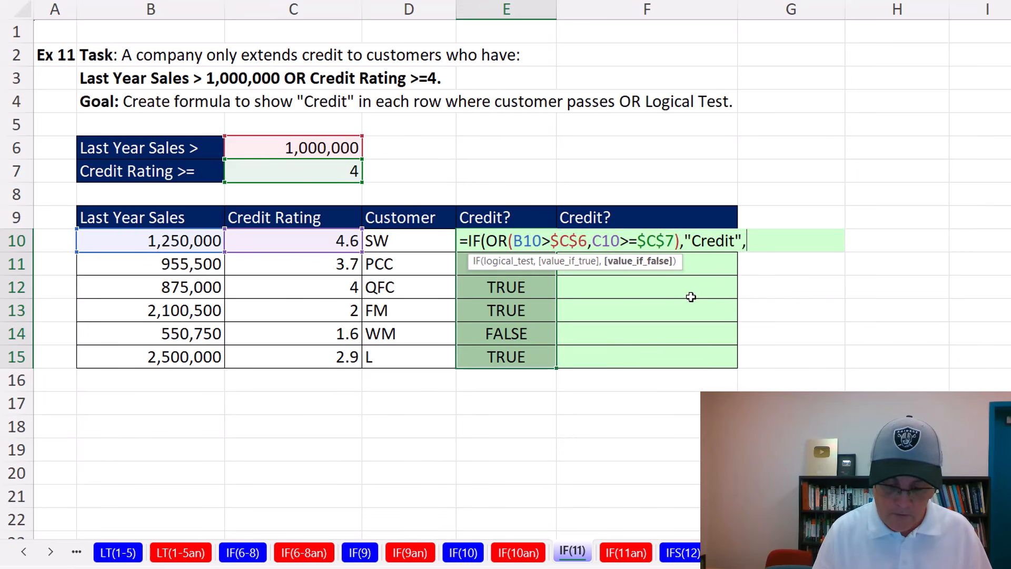
{"action": "type", "text": "\"\")"}
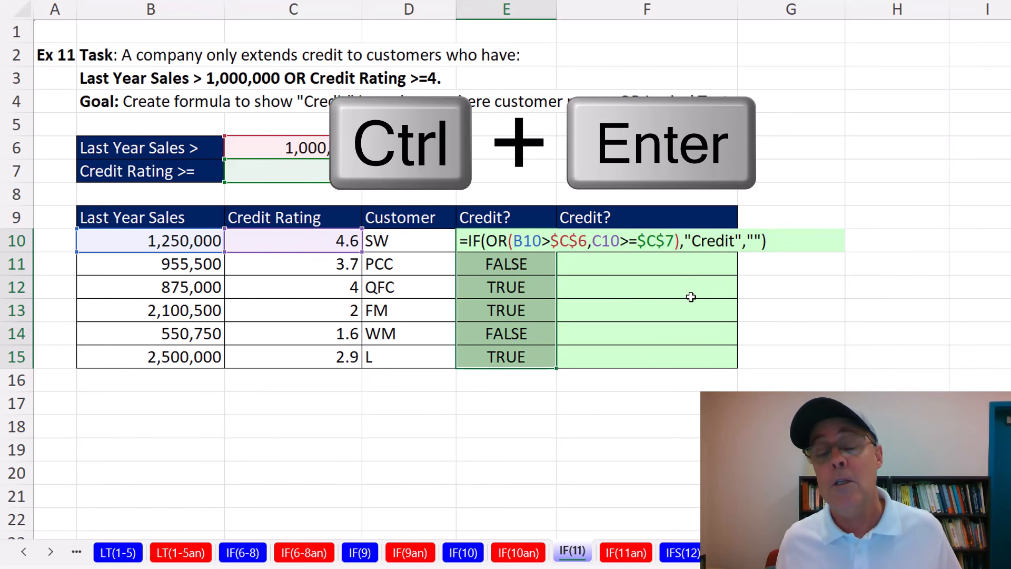
{"action": "key", "text": "ctrl+Return"}
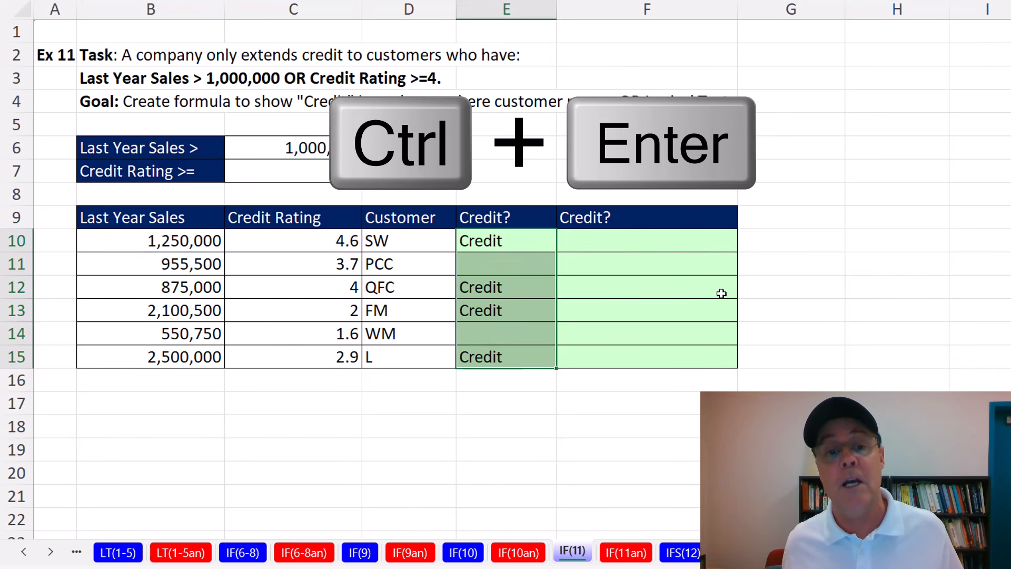
Enter the array OR test =(B10:B15>C6)+(C10:C15>=C7) in F10.
{"action": "left_click", "coordinate": [637, 241]}
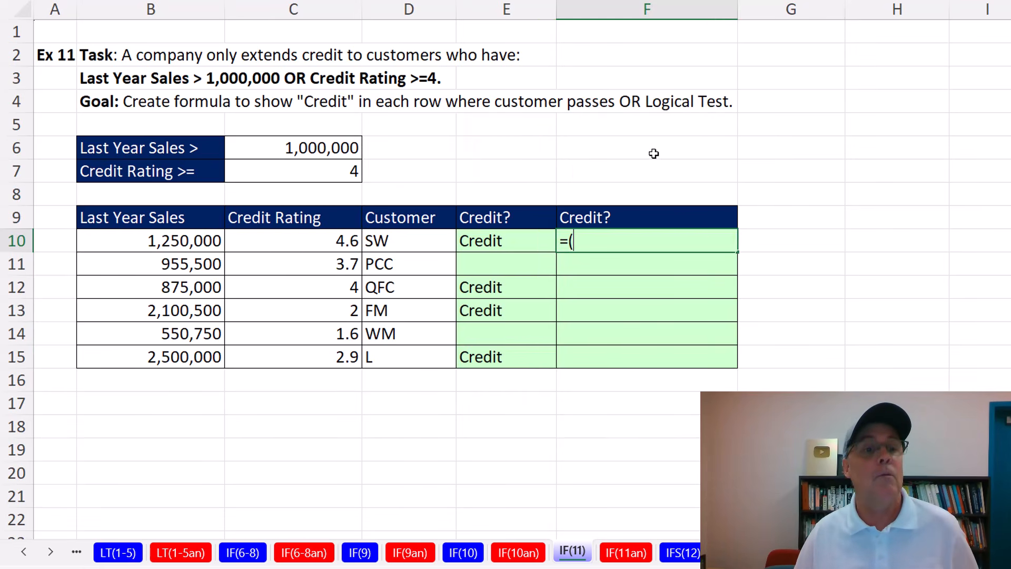
{"action": "left_click_drag", "start_coordinate": [210, 240], "coordinate": [210, 359]}
{"action": "type", "text": ">"}
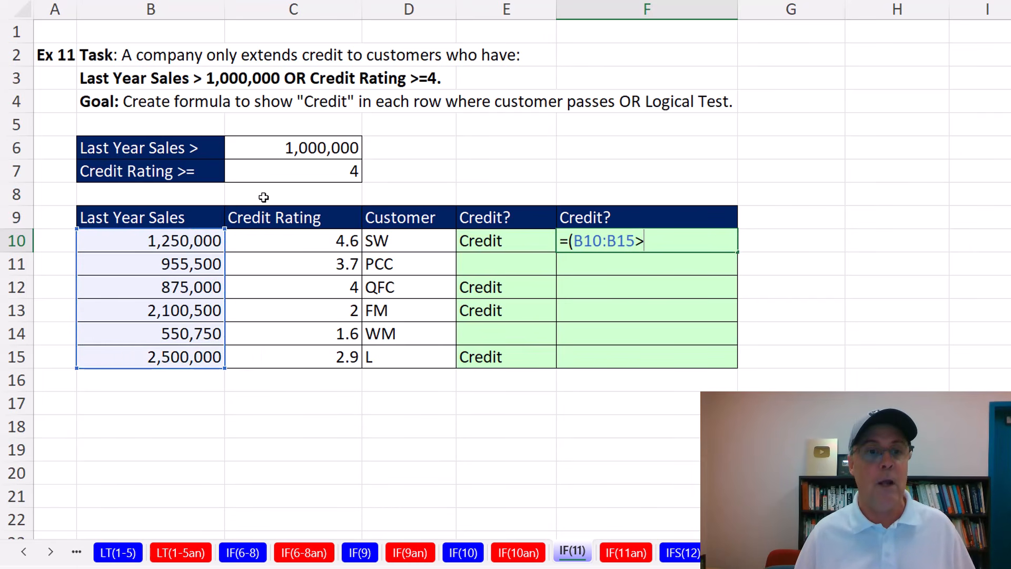
{"action": "left_click", "coordinate": [268, 152]}
{"action": "type", "text": ")+("}
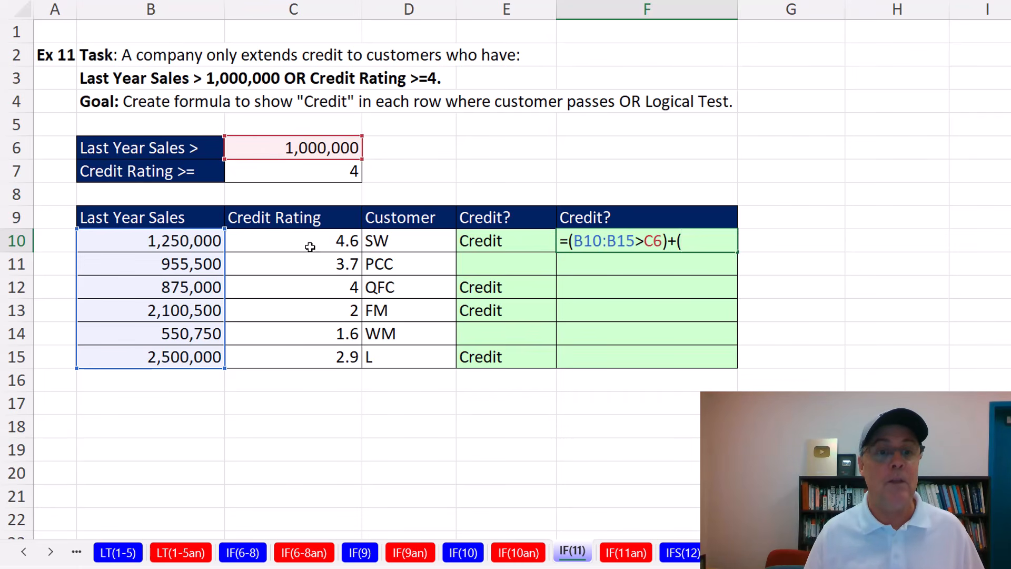
{"action": "left_click_drag", "start_coordinate": [314, 243], "coordinate": [314, 353]}
{"action": "type", "text": ">="}
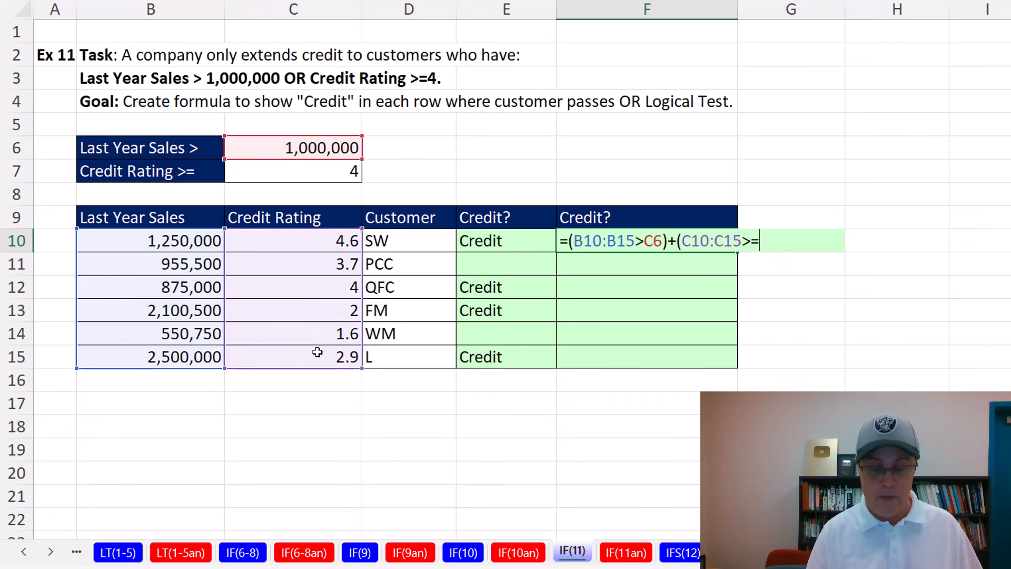
{"action": "left_click", "coordinate": [317, 168]}
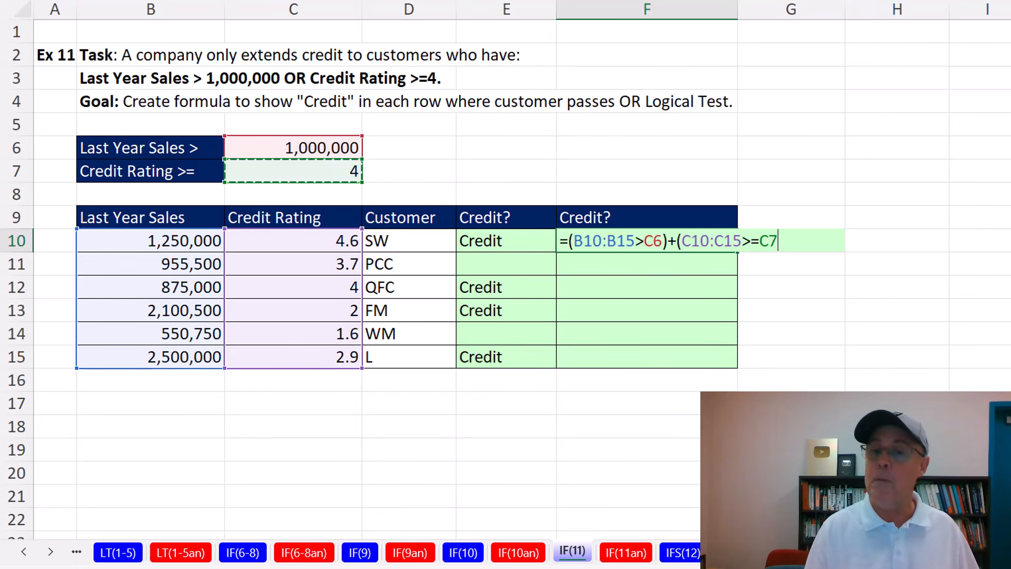
{"action": "type", "text": ")"}
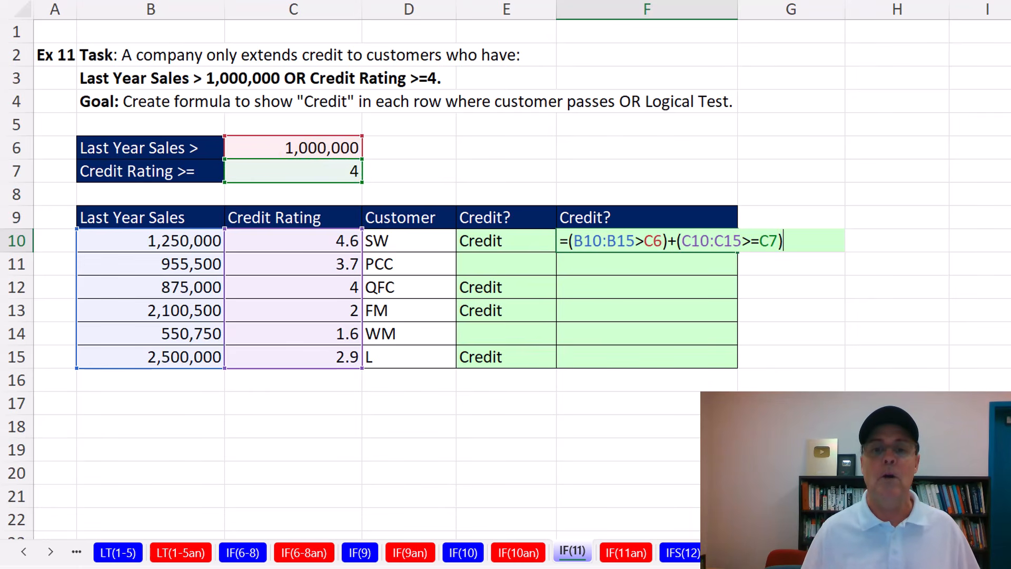
{"action": "key", "text": "ctrl+Return"}
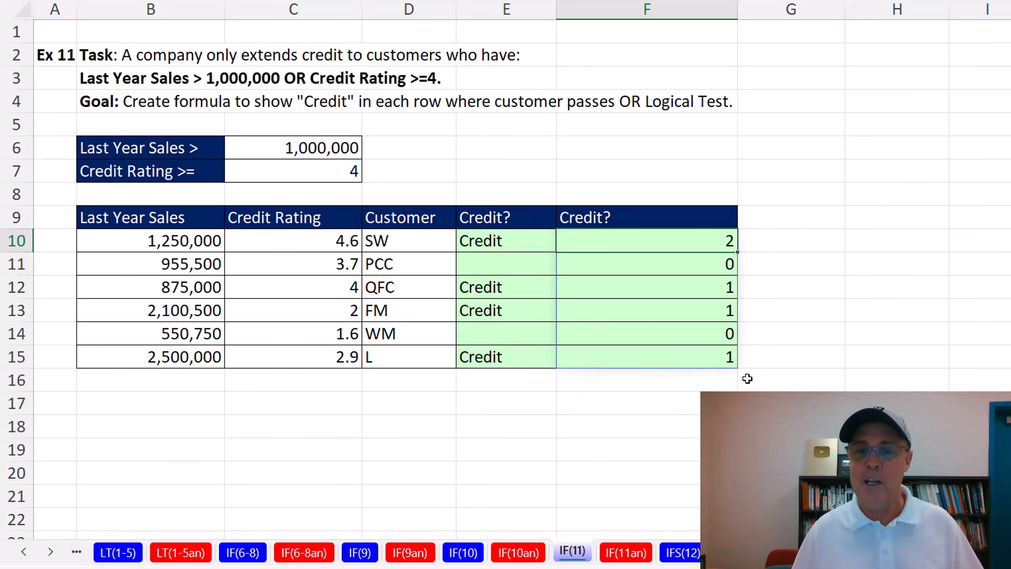
Wrap F10's array test in an IF that returns "Credit" when true and "" when false.
{"action": "double_click", "coordinate": [616, 240]}
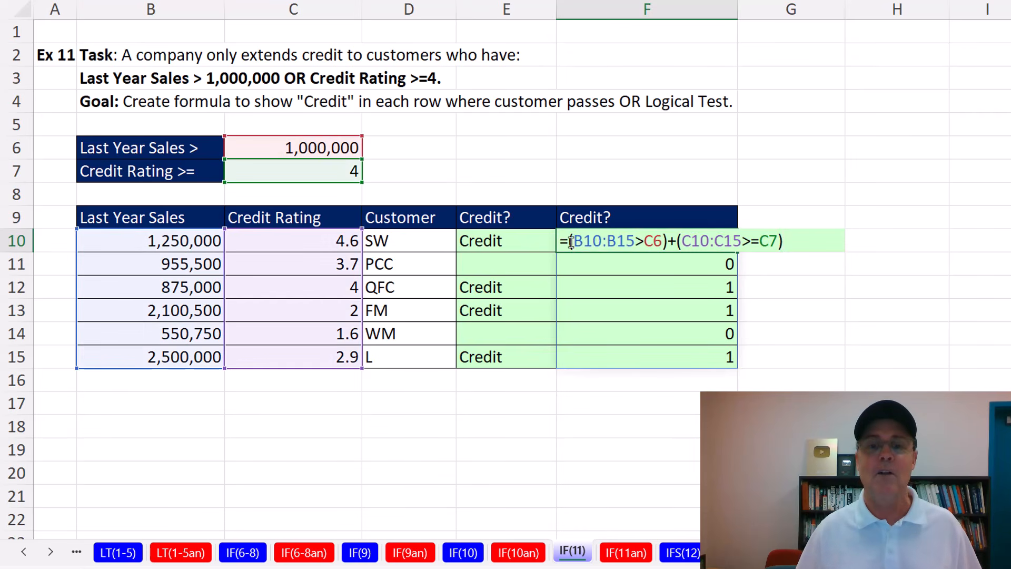
{"action": "type", "text": "IF("}
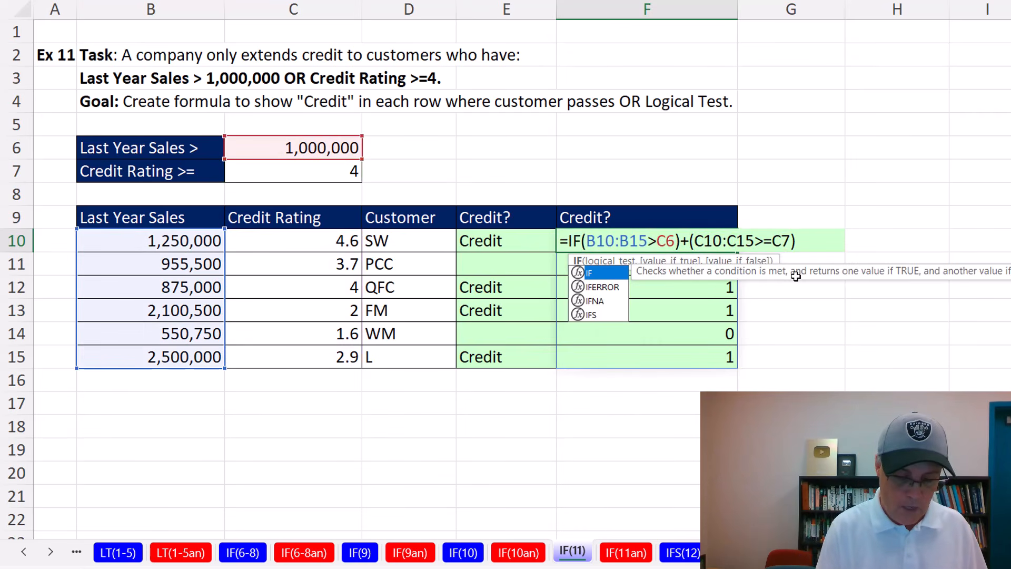
{"action": "left_click", "coordinate": [627, 262]}
{"action": "left_click", "coordinate": [812, 240]}
{"action": "type", "text": ",\"Credit"}
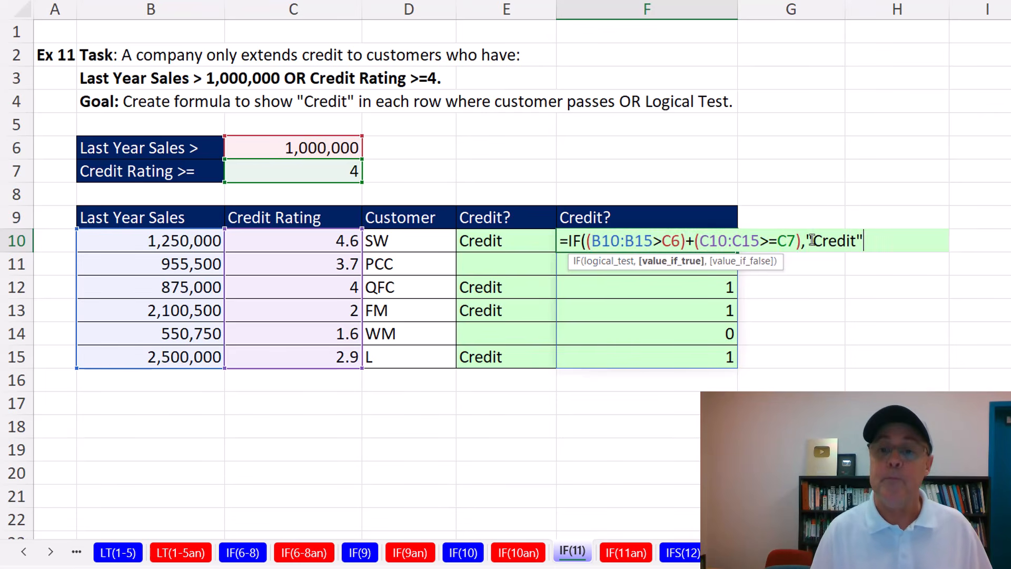
{"action": "type", "text": "\","}
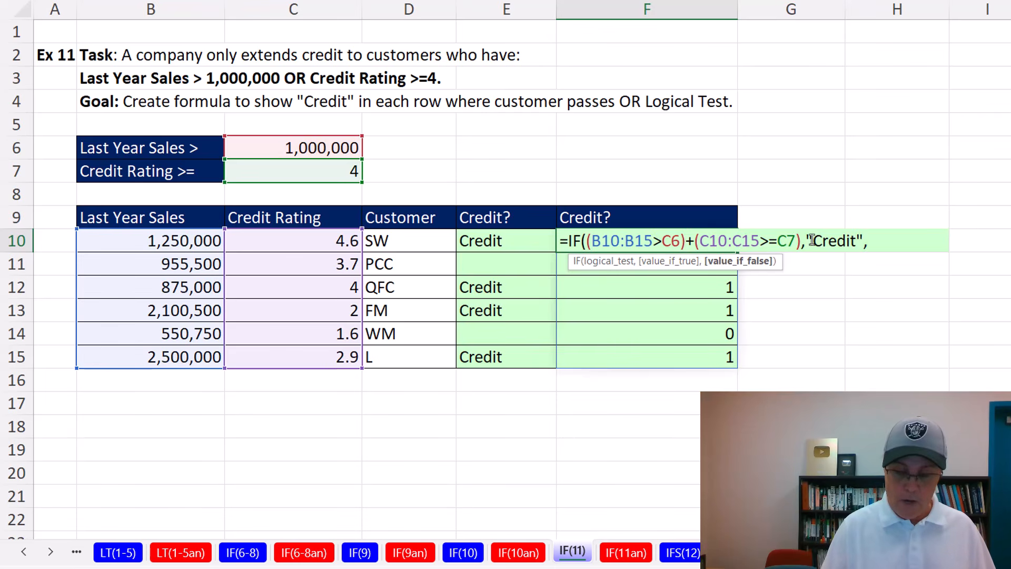
{"action": "type", "text": "\"\""}
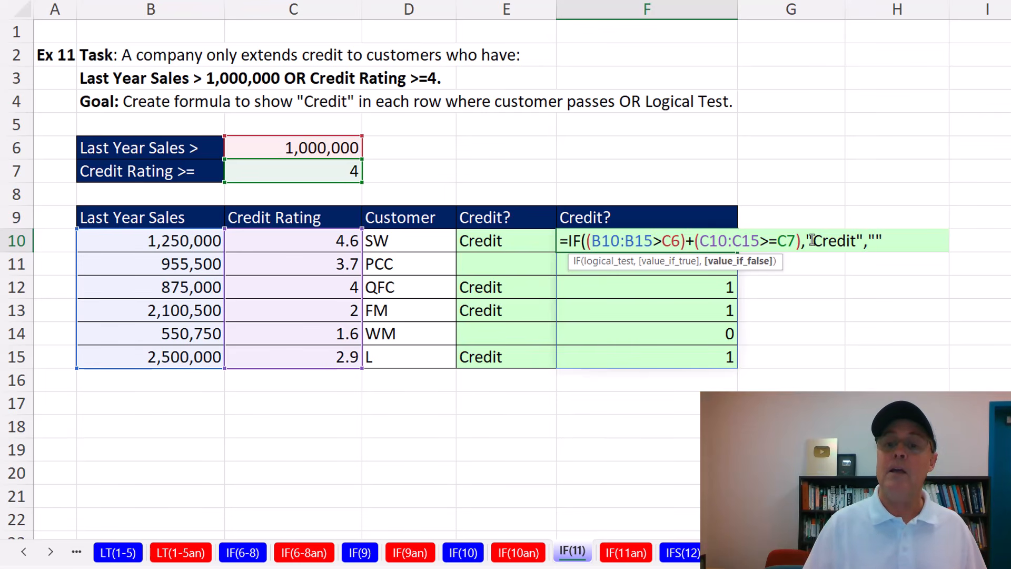
{"action": "type", "text": ")"}
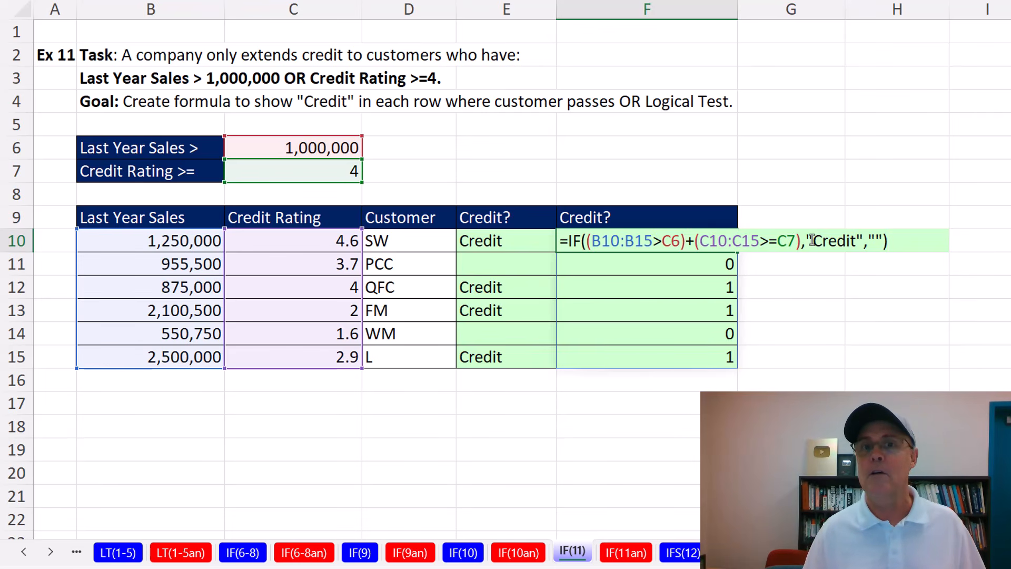
{"action": "key", "text": "ctrl+Return"}
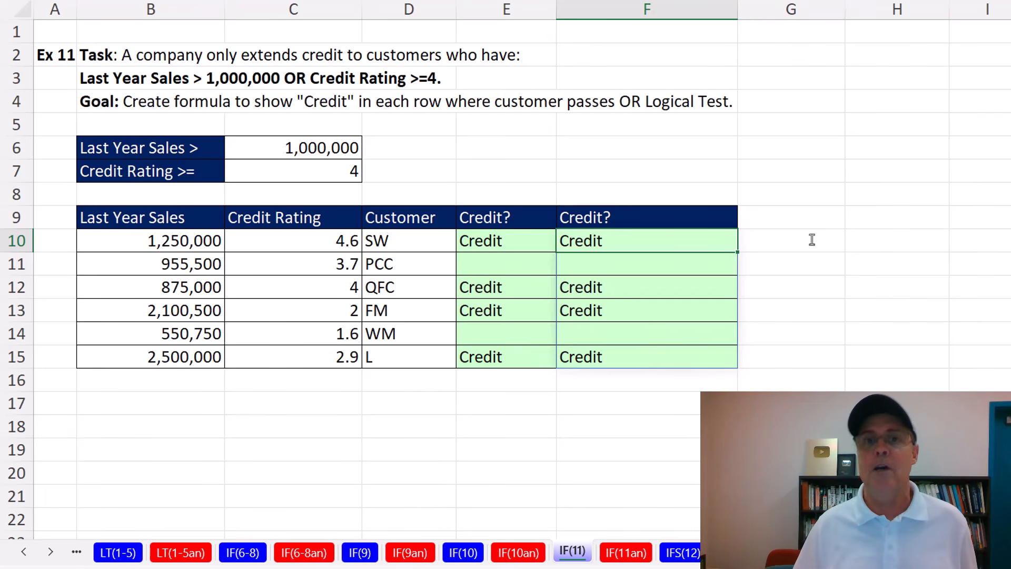
Review the formulas in E10 and F10 to compare the OR function with the array addition approach, leaving both unedited.
{"action": "double_click", "coordinate": [542, 241]}
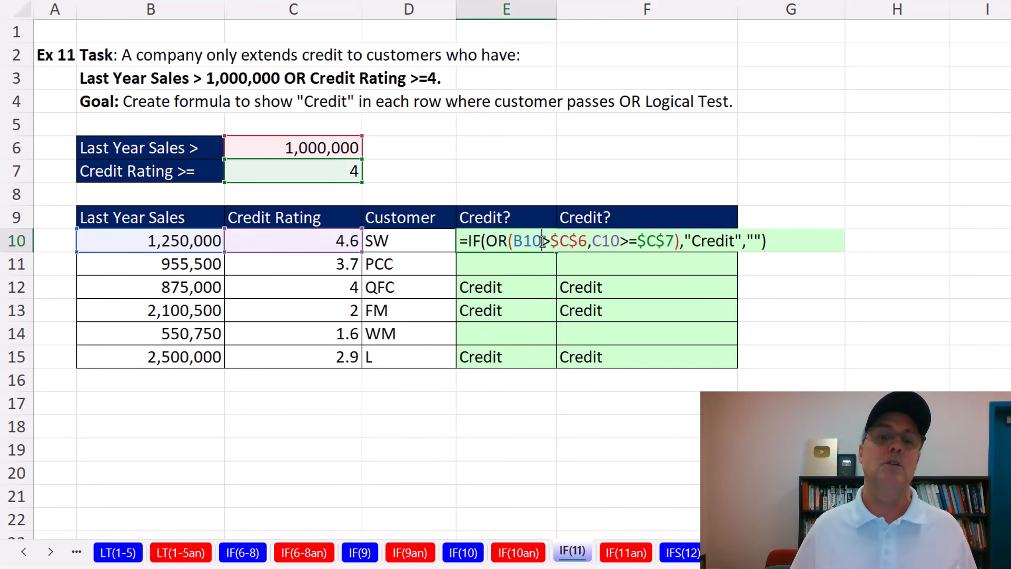
{"action": "key", "text": "Escape"}
{"action": "double_click", "coordinate": [661, 235]}
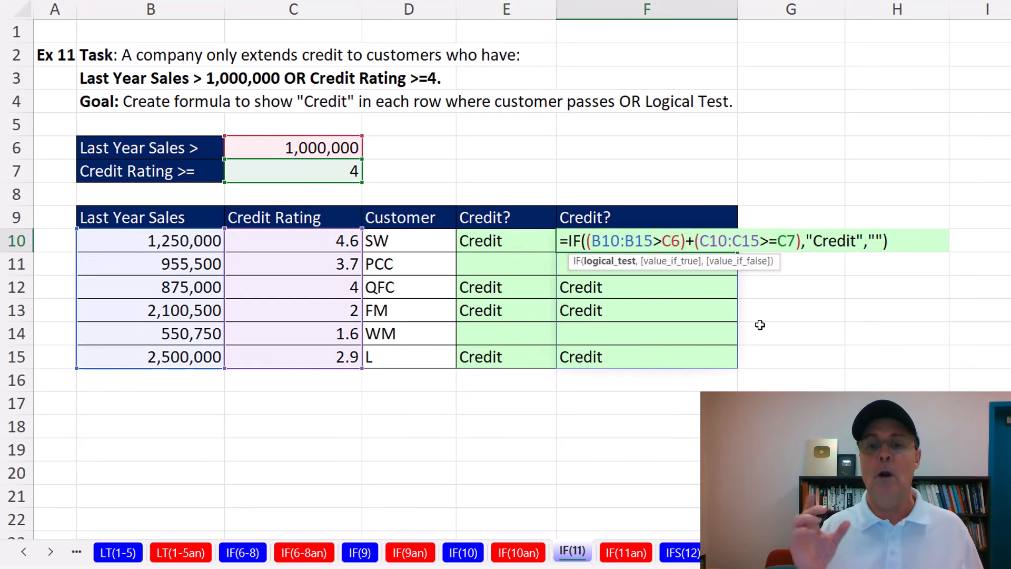
{"action": "key", "text": "Escape"}
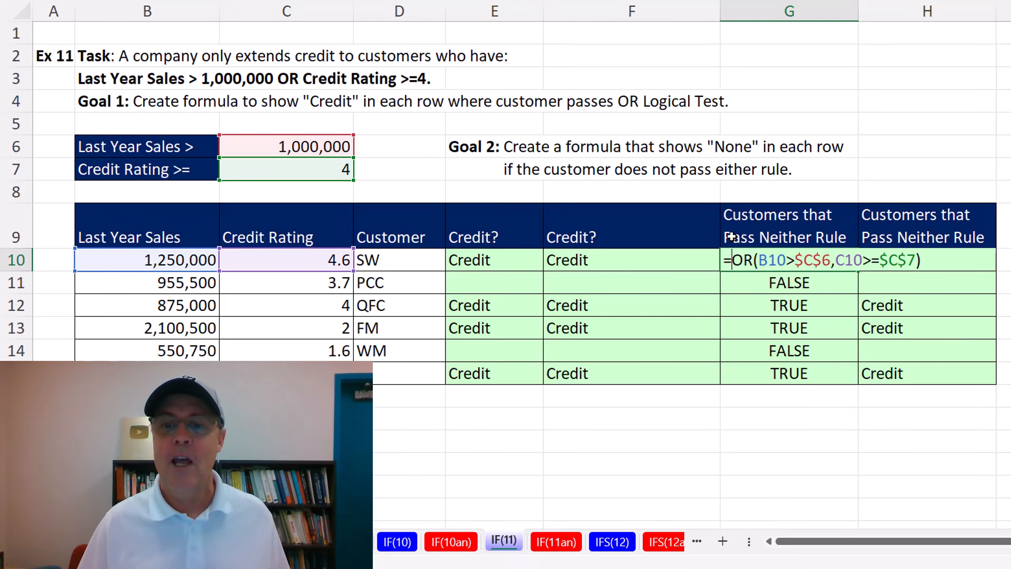
Examine the OR formulas in G10 and G11 of the Customers that Pass Neither Rule column without editing them.
{"action": "key", "text": "ctrl+Return"}
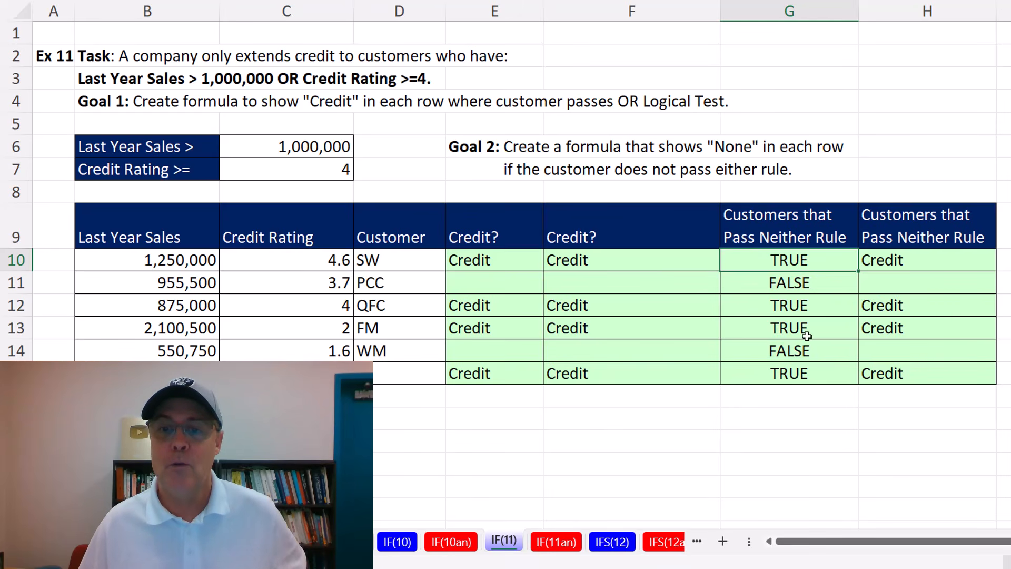
{"action": "left_click", "coordinate": [766, 285]}
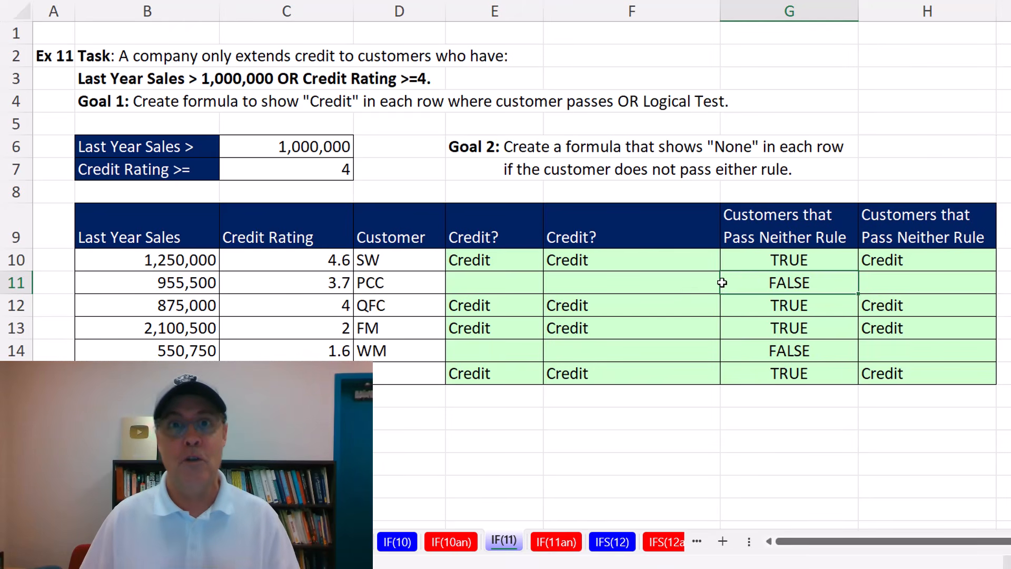
{"action": "double_click", "coordinate": [810, 287]}
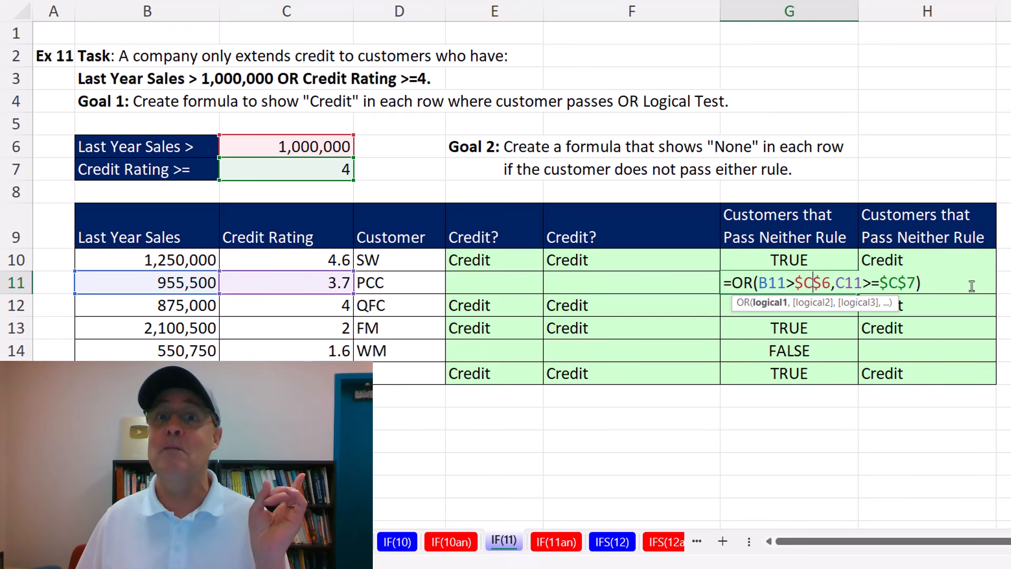
{"action": "left_click", "coordinate": [811, 258]}
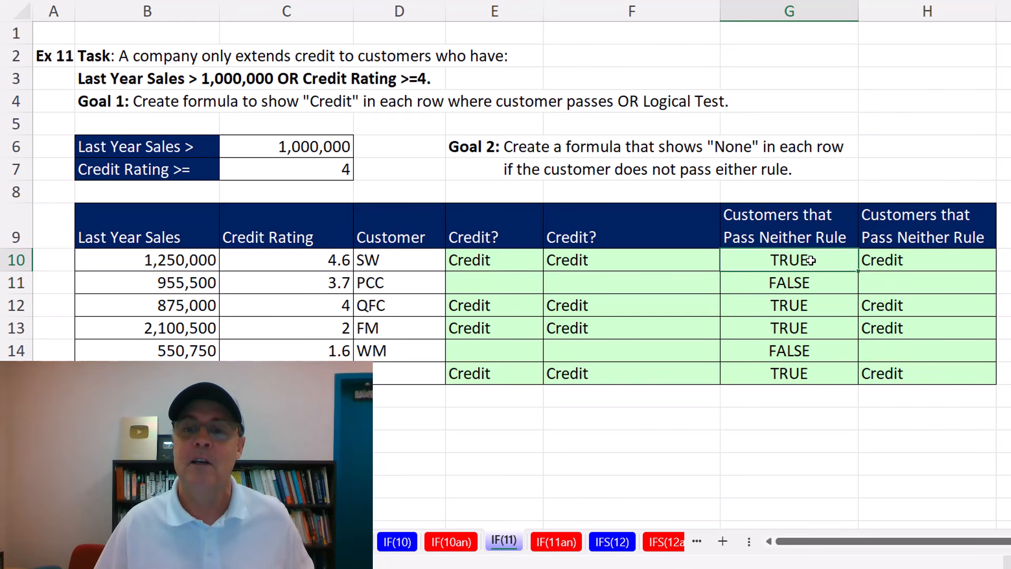
Wrap G10's OR test in the NOT function and copy the formula down through G15.
{"action": "double_click", "coordinate": [811, 258]}
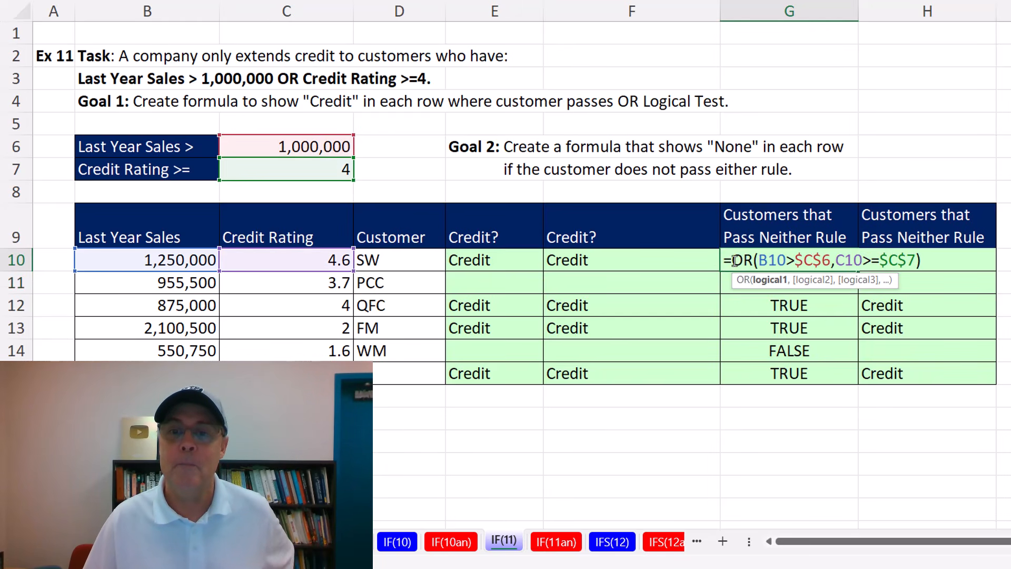
{"action": "key", "text": "Home"}
{"action": "key", "text": "Right"}
{"action": "type", "text": "NOT("}
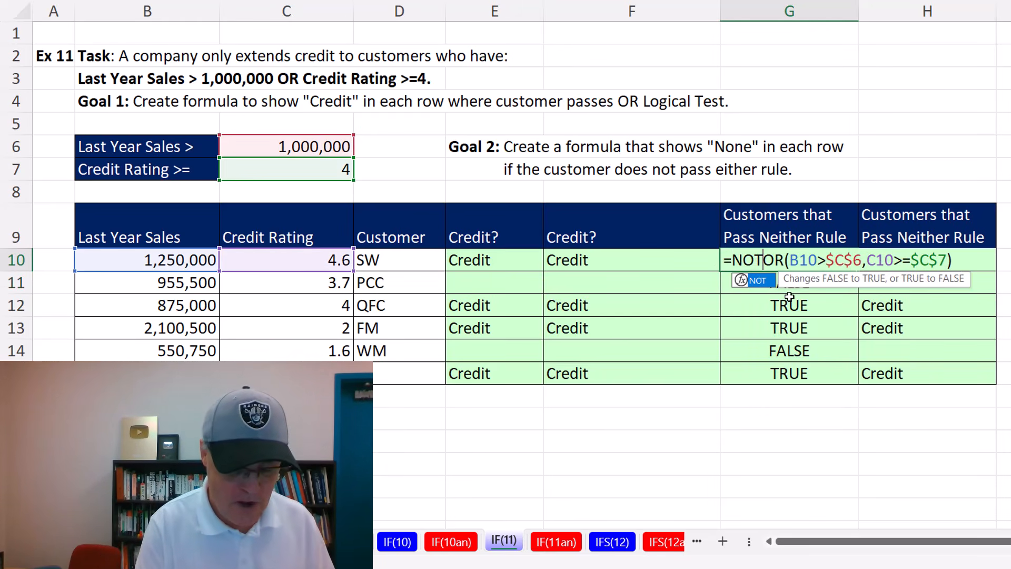
{"action": "left_click", "coordinate": [958, 258]}
{"action": "type", "text": ")"}
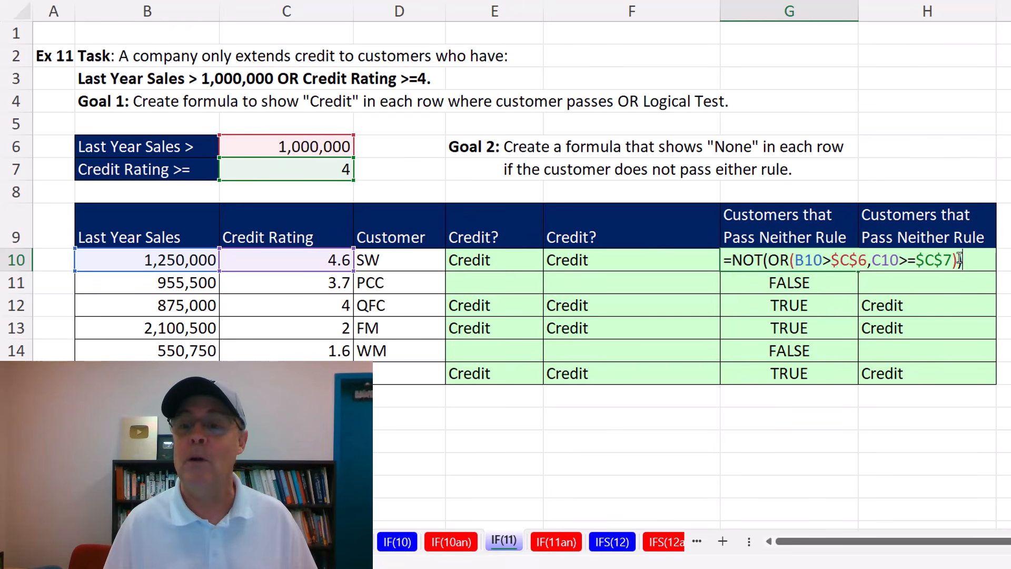
{"action": "key", "text": "ctrl+Return"}
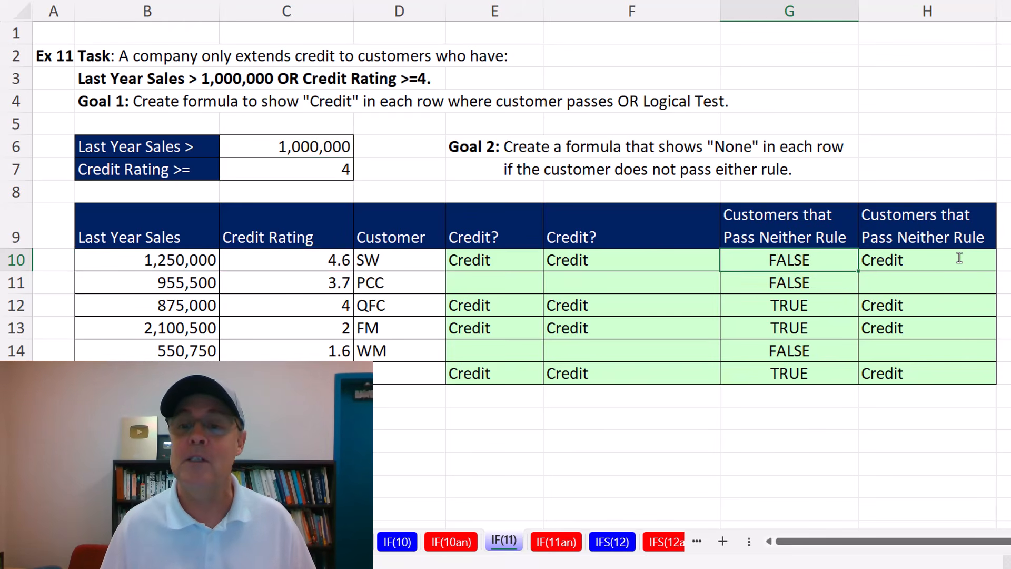
{"action": "double_click", "coordinate": [858, 271]}
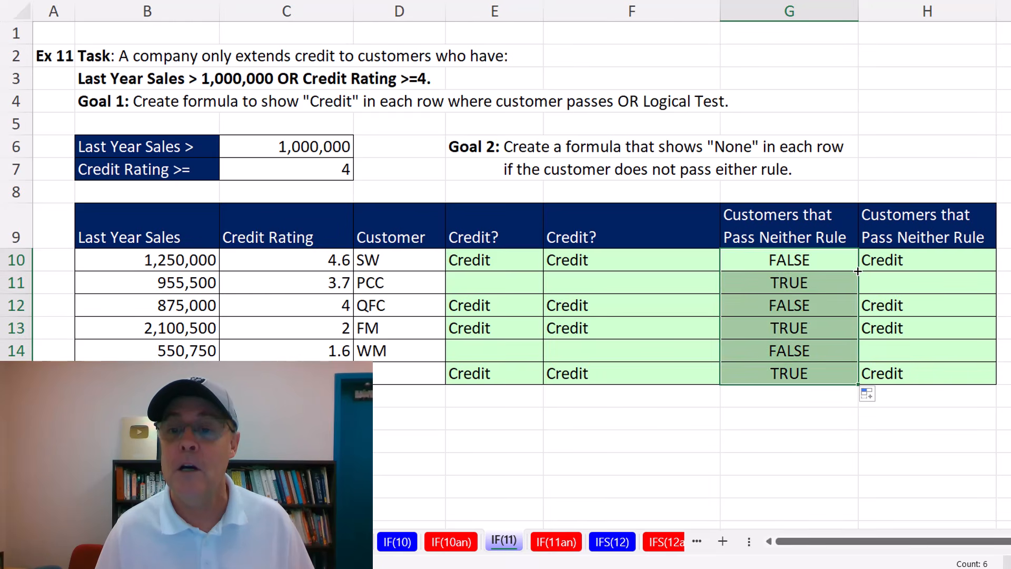
{"action": "left_click", "coordinate": [803, 283]}
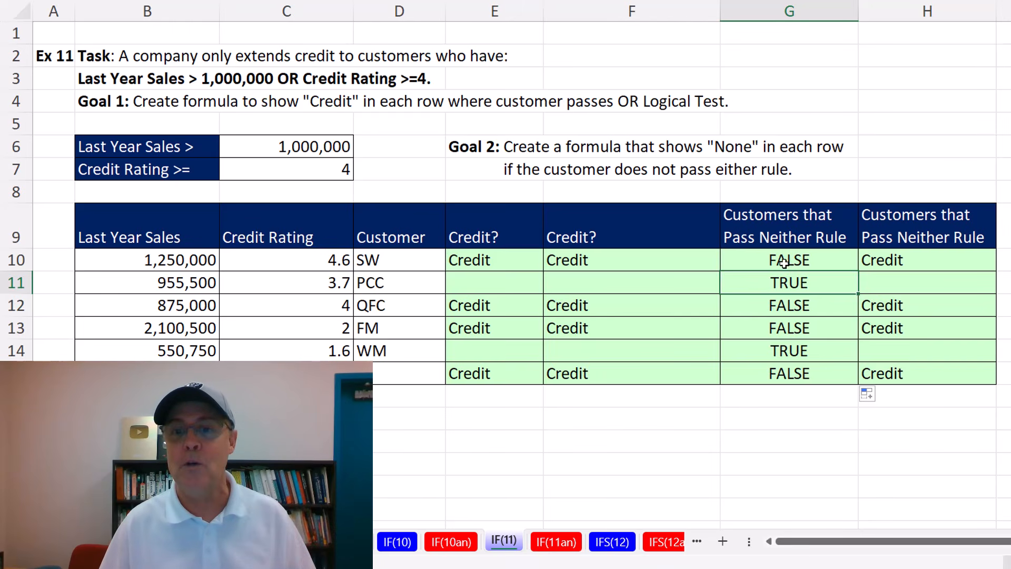
Wrap G10's NOT test in an IF that returns "None" when true and "" when false, and copy it down through G15.
{"action": "double_click", "coordinate": [784, 263]}
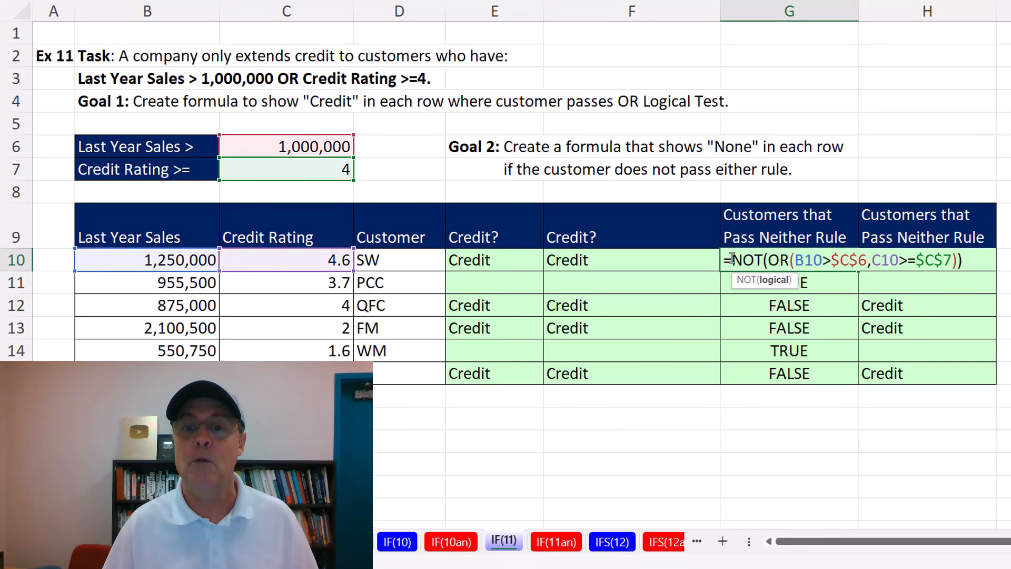
{"action": "left_click", "coordinate": [733, 259]}
{"action": "double_click", "coordinate": [799, 282]}
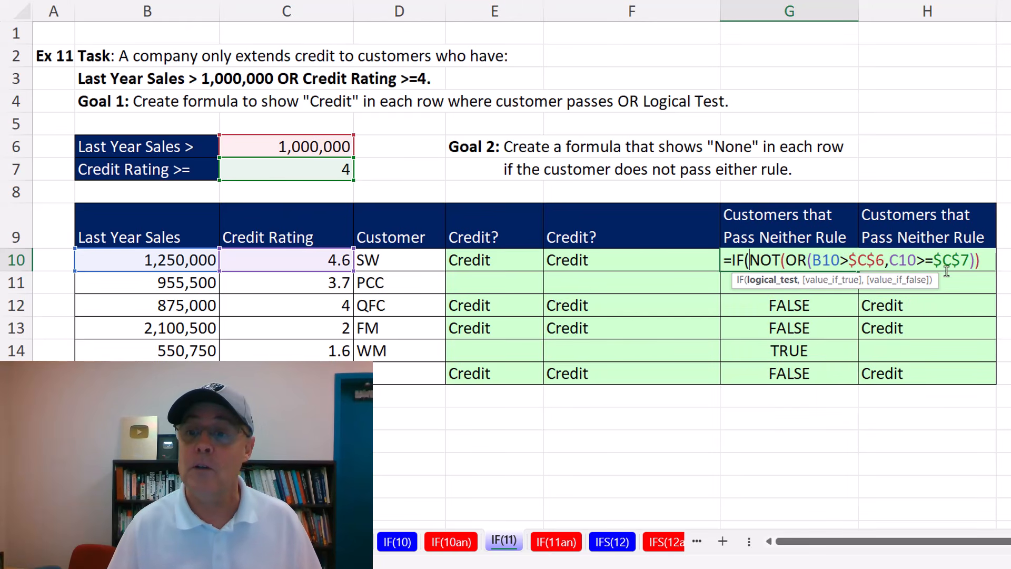
{"action": "type", "text": ","}
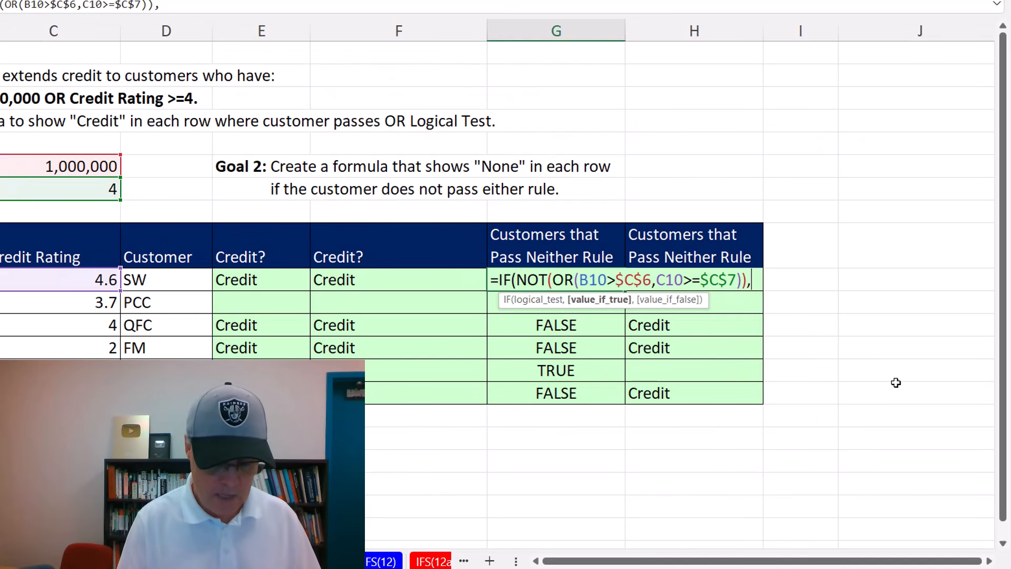
{"action": "type", "text": "\"None\",\"\")"}
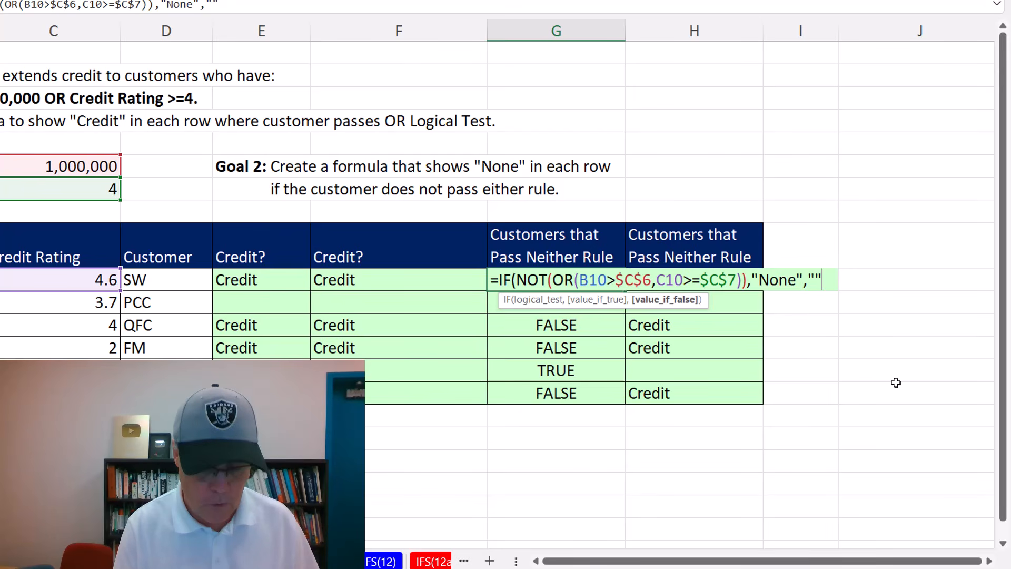
{"action": "key", "text": "ctrl+Return"}
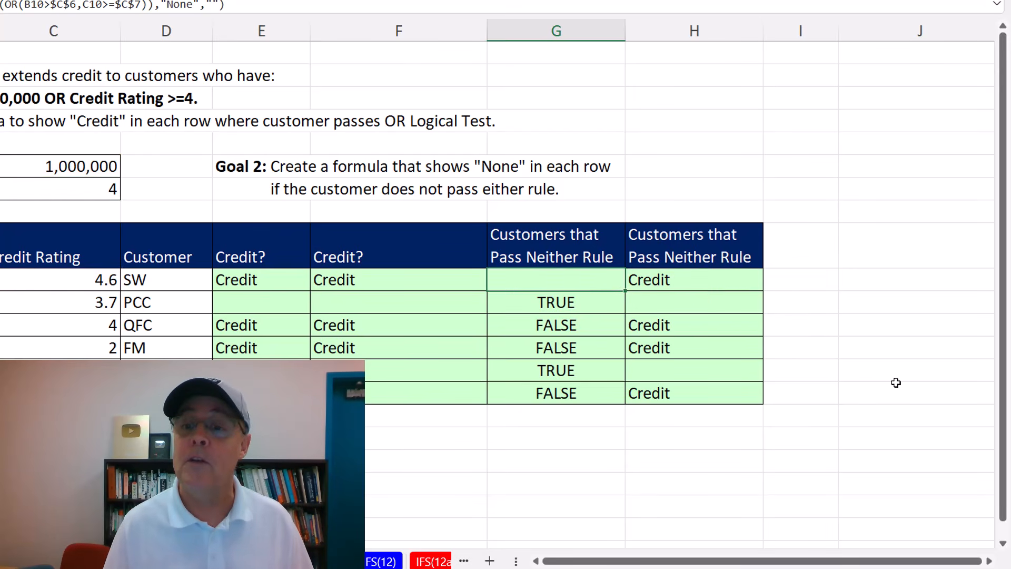
{"action": "double_click", "coordinate": [622, 293]}
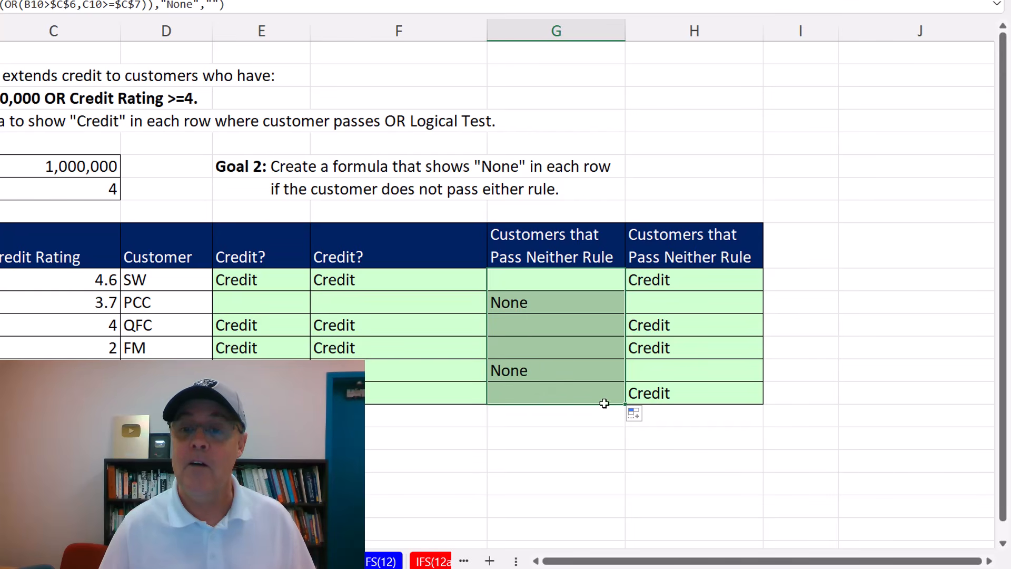
Edit H10's array IF to return "None" instead of "Credit" and wrap its added logical tests in the NOT function.
{"action": "left_click", "coordinate": [653, 279]}
{"action": "key", "text": "F2"}
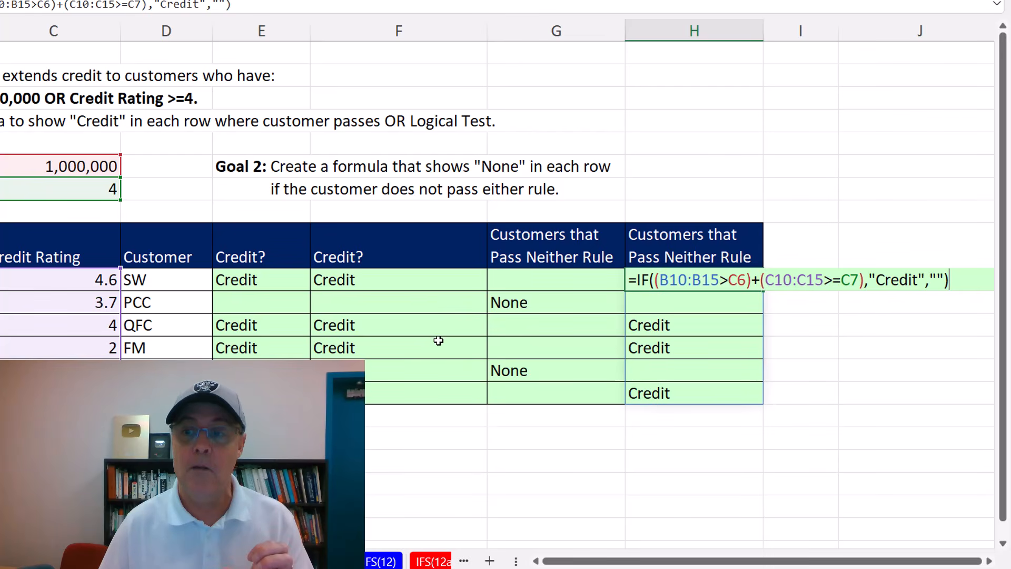
{"action": "left_click_drag", "start_coordinate": [877, 280], "coordinate": [921, 278]}
{"action": "type", "text": "None"}
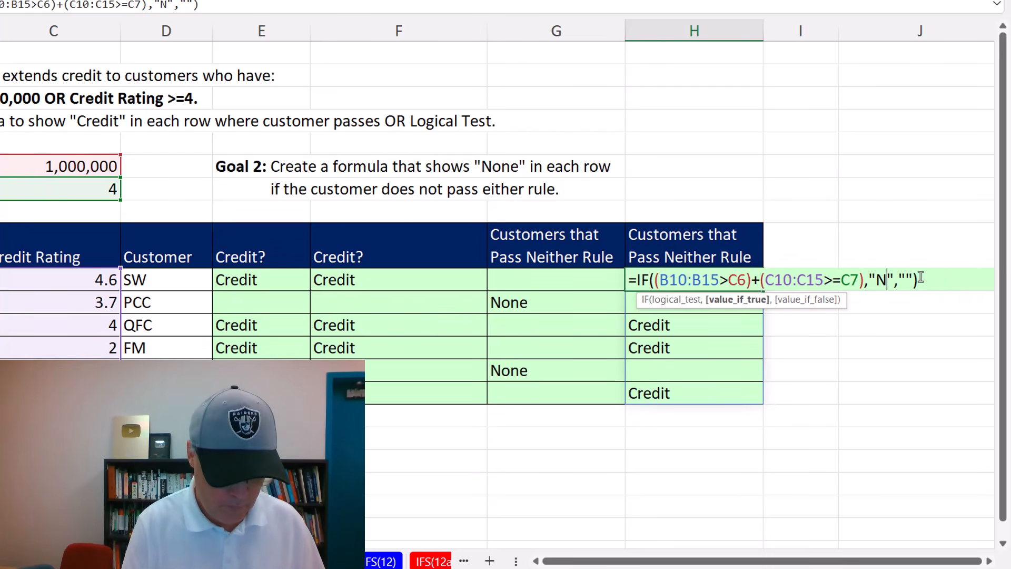
{"action": "left_click", "coordinate": [654, 280]}
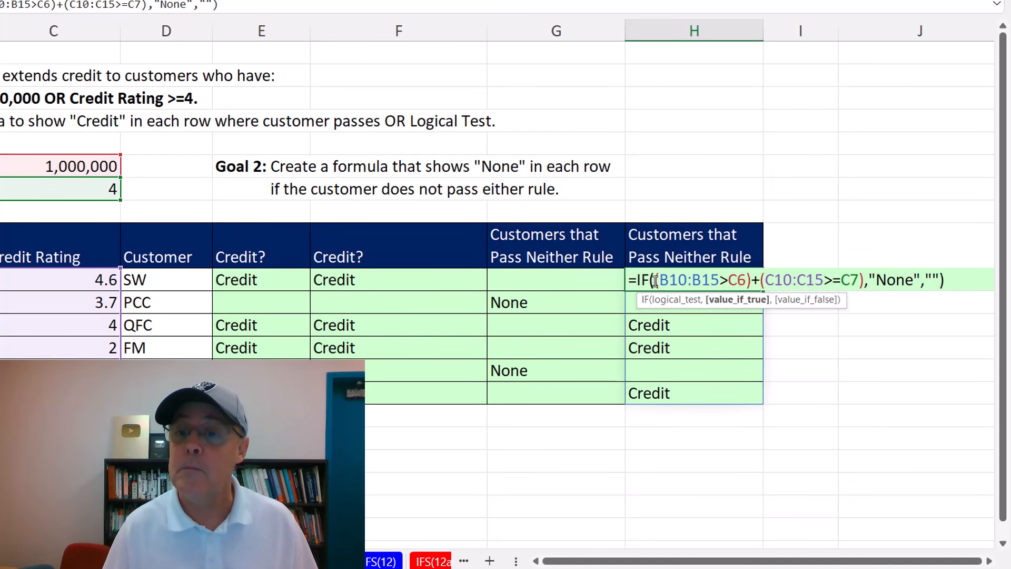
{"action": "type", "text": "NOT("}
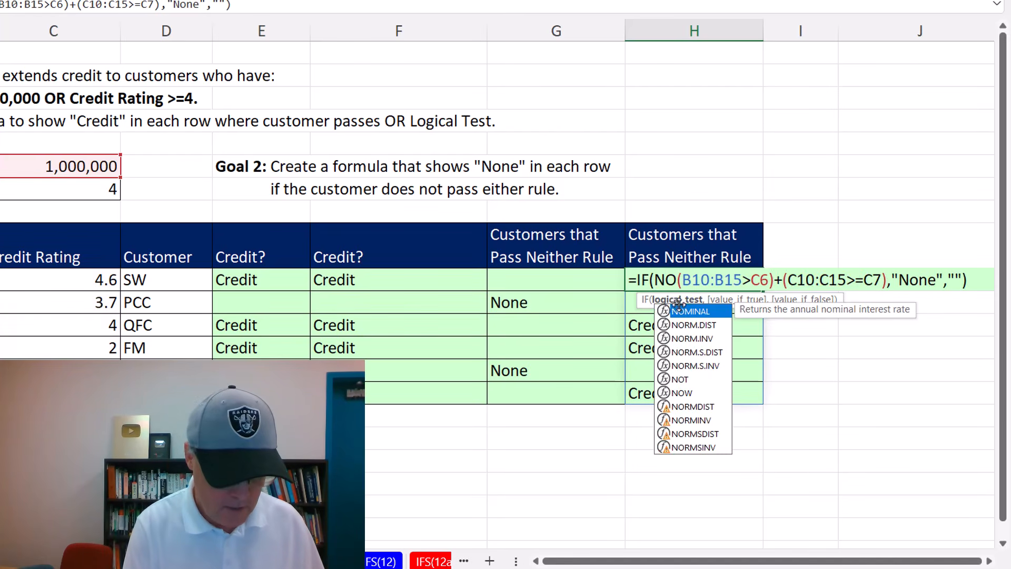
{"action": "left_click", "coordinate": [901, 284]}
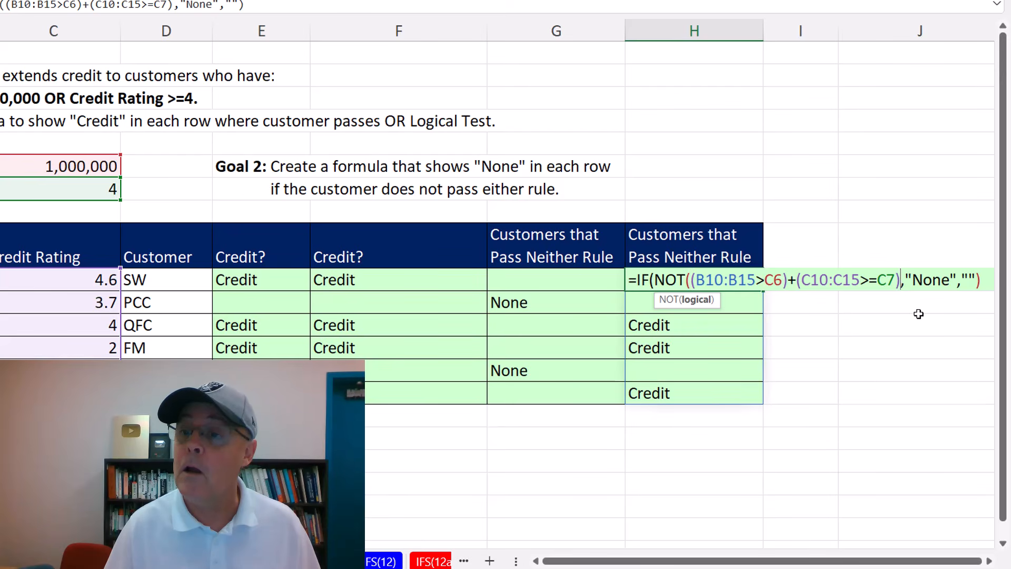
{"action": "type", "text": ")"}
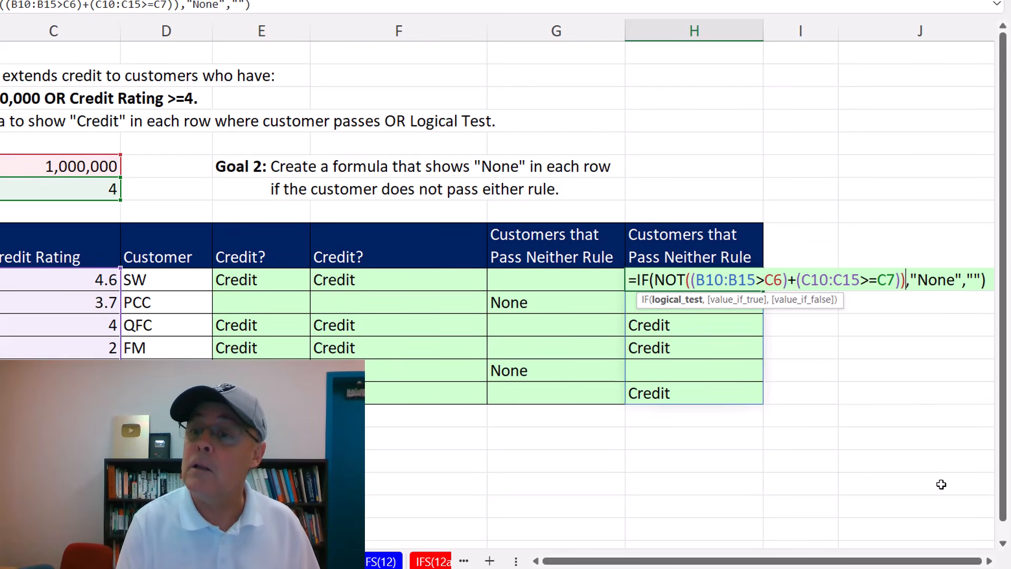
{"action": "key", "text": "ctrl+Return"}
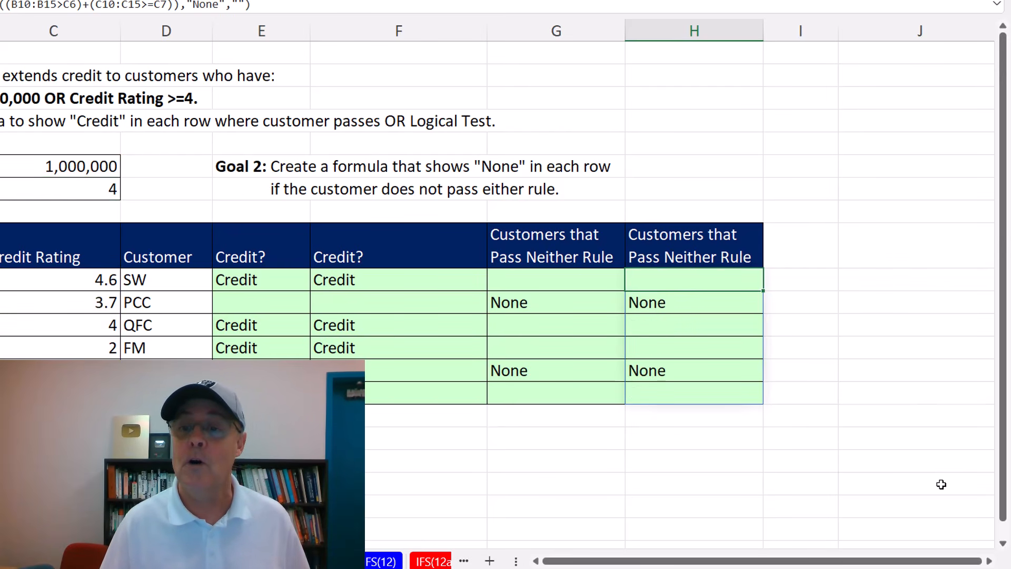
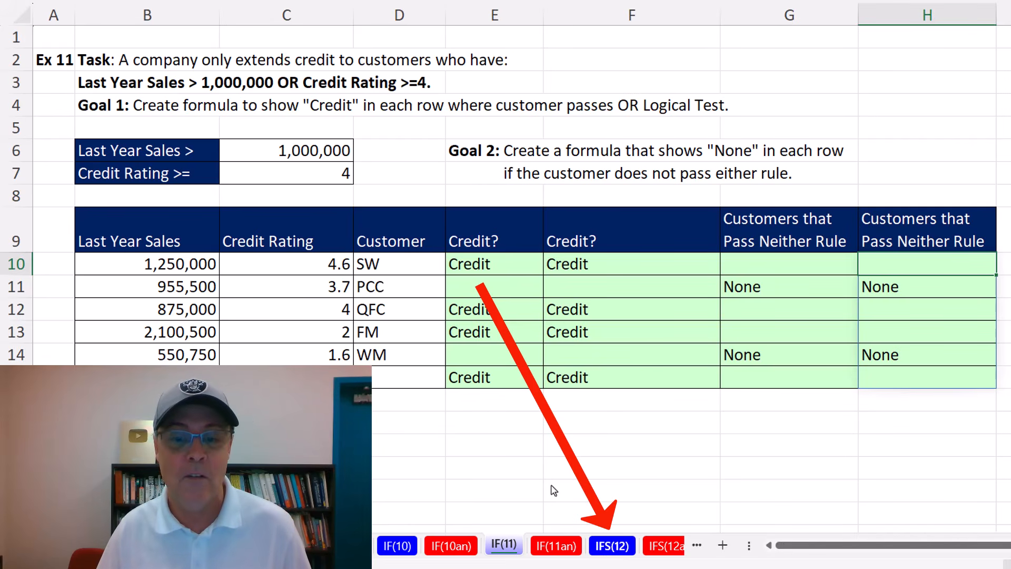
Go to the IFS(12) sheet and examine the nested IF formula in B21 without editing it.
{"action": "left_click", "coordinate": [611, 548]}
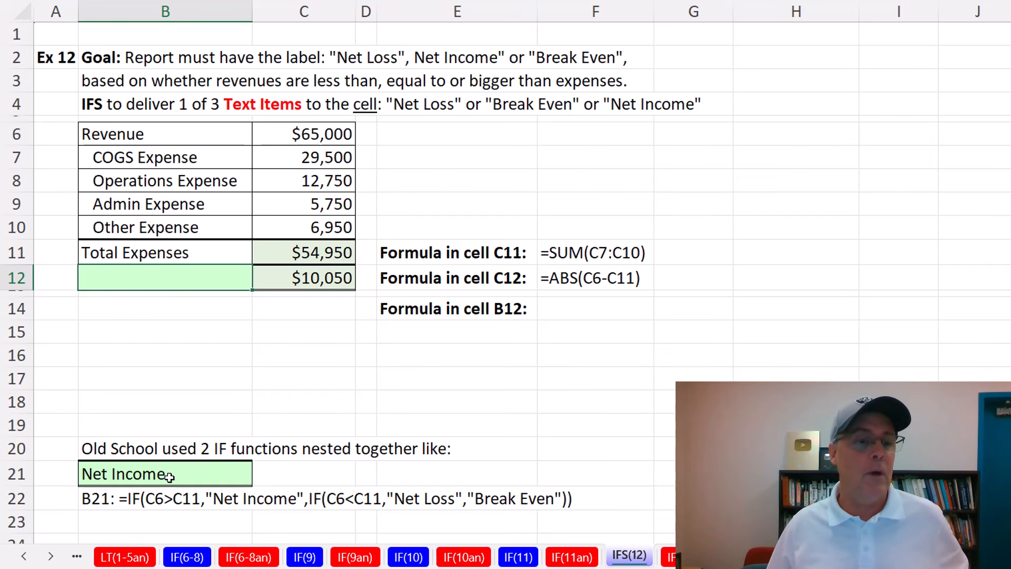
{"action": "left_click", "coordinate": [168, 477]}
{"action": "key", "text": "F2"}
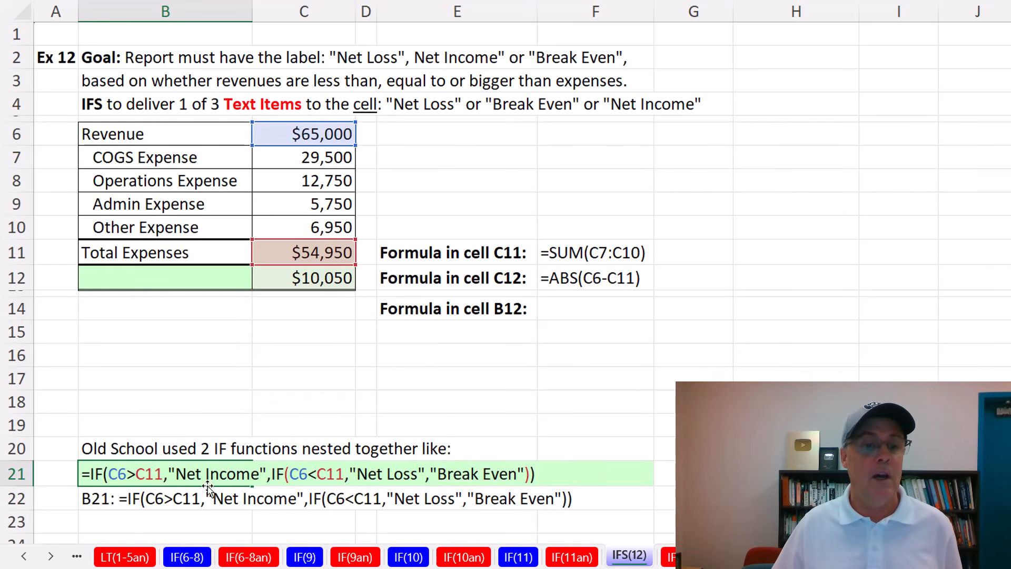
{"action": "left_click", "coordinate": [273, 476]}
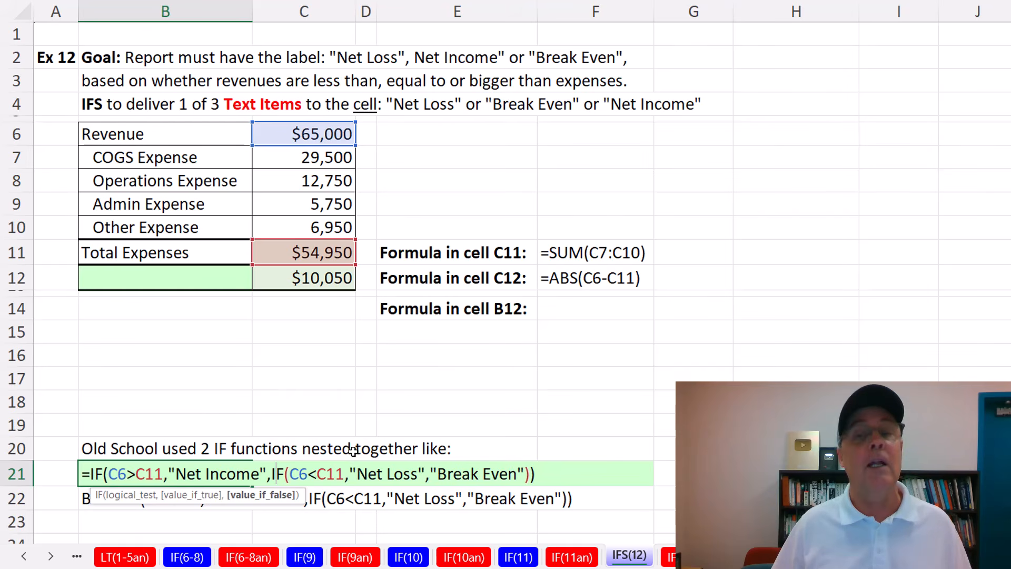
{"action": "key", "text": "Escape"}
Review the SUM formula in C11 and the ABS formula in C12 without editing them.
{"action": "left_click", "coordinate": [212, 279]}
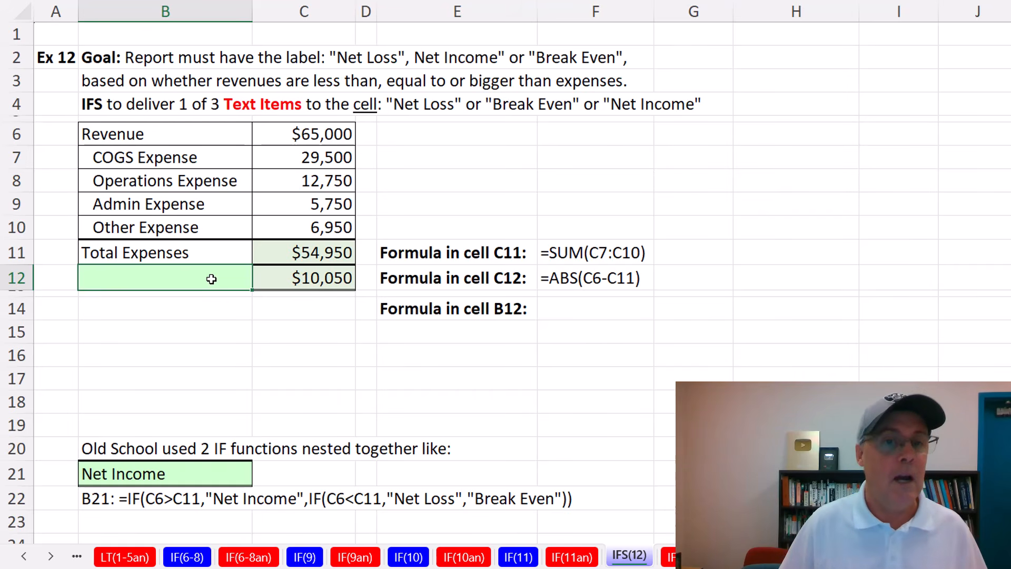
{"action": "double_click", "coordinate": [295, 252]}
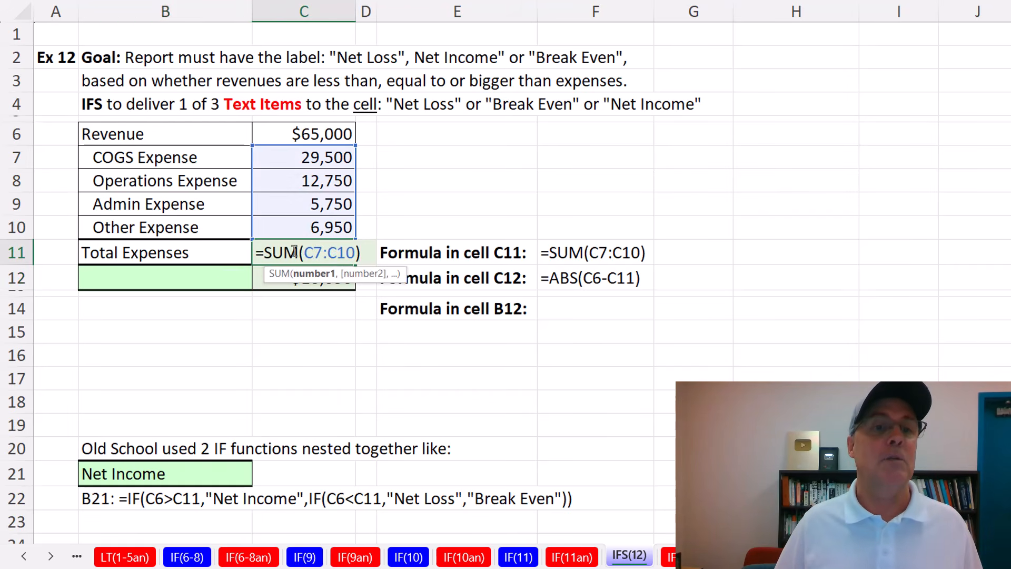
{"action": "key", "text": "Escape"}
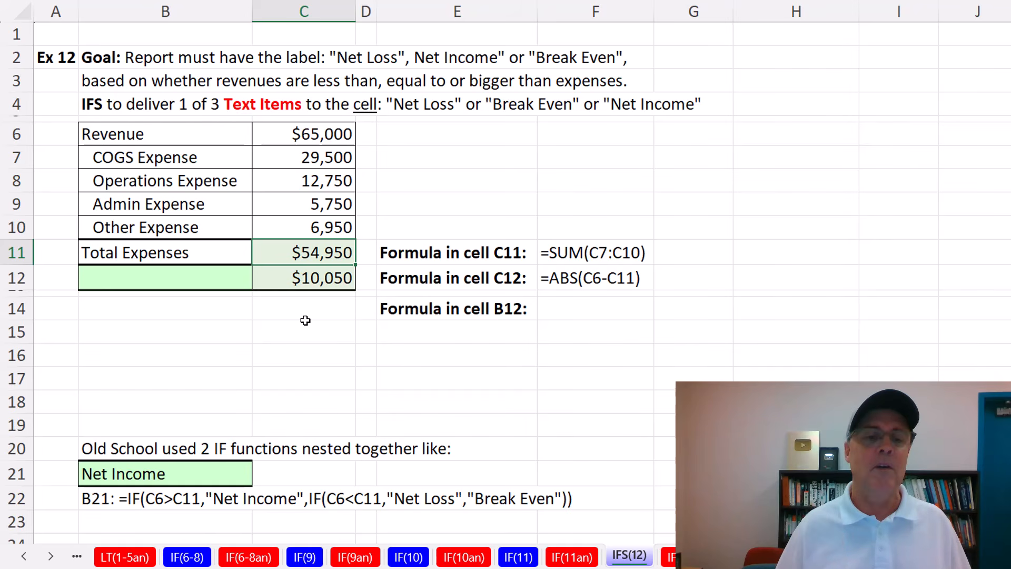
{"action": "left_click", "coordinate": [223, 280]}
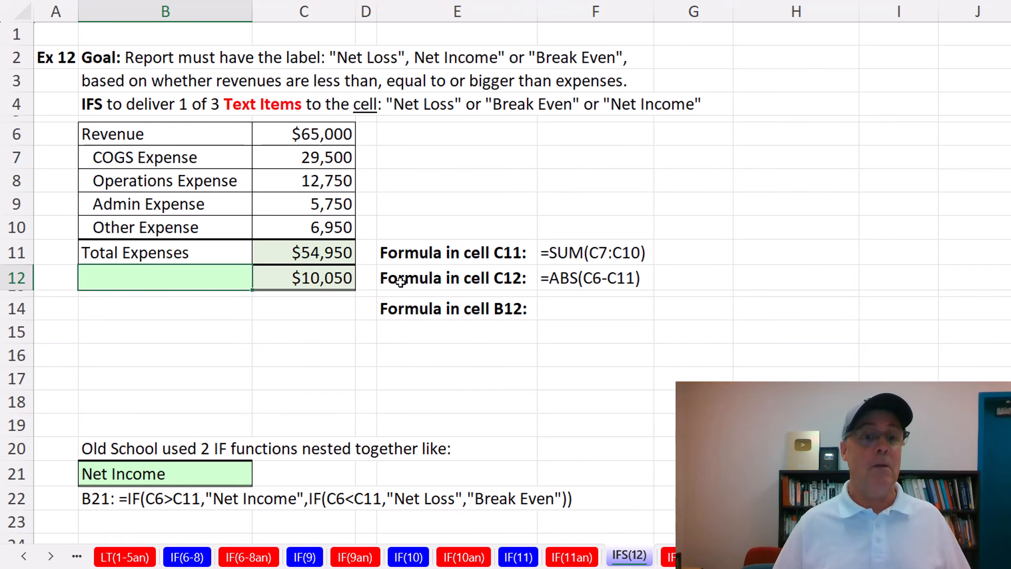
{"action": "left_click", "coordinate": [336, 285]}
{"action": "key", "text": "F2"}
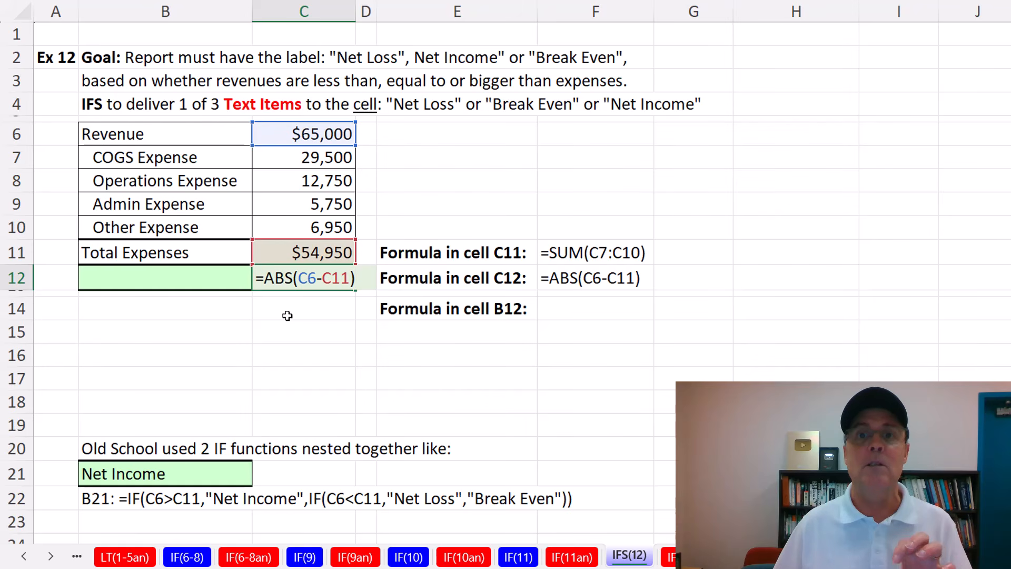
Start an IFS formula in B12 whose first test, C6>C11, returns "Net Income".
{"action": "left_click", "coordinate": [227, 279]}
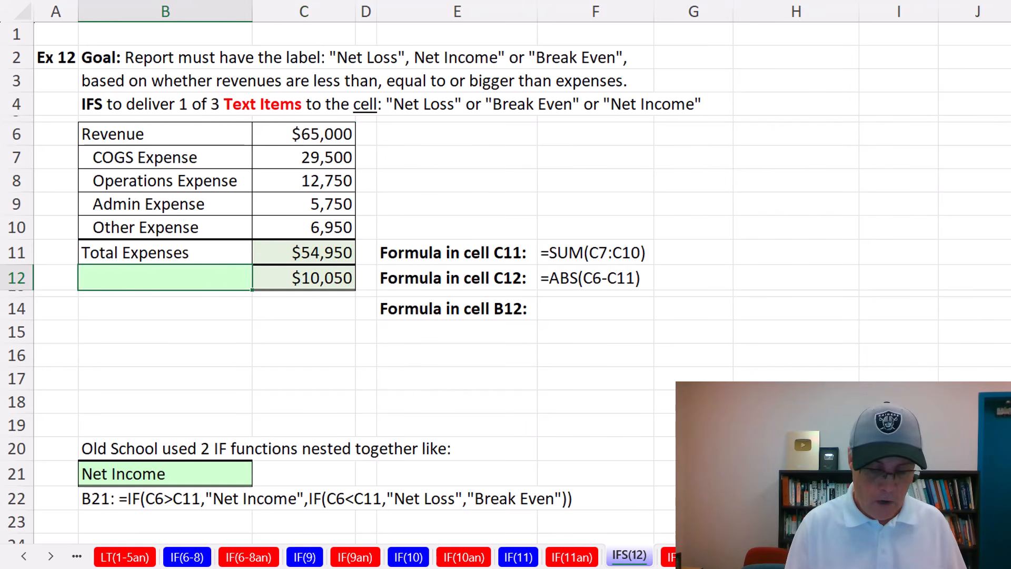
{"action": "type", "text": "=ifs"}
{"action": "key", "text": "Tab"}
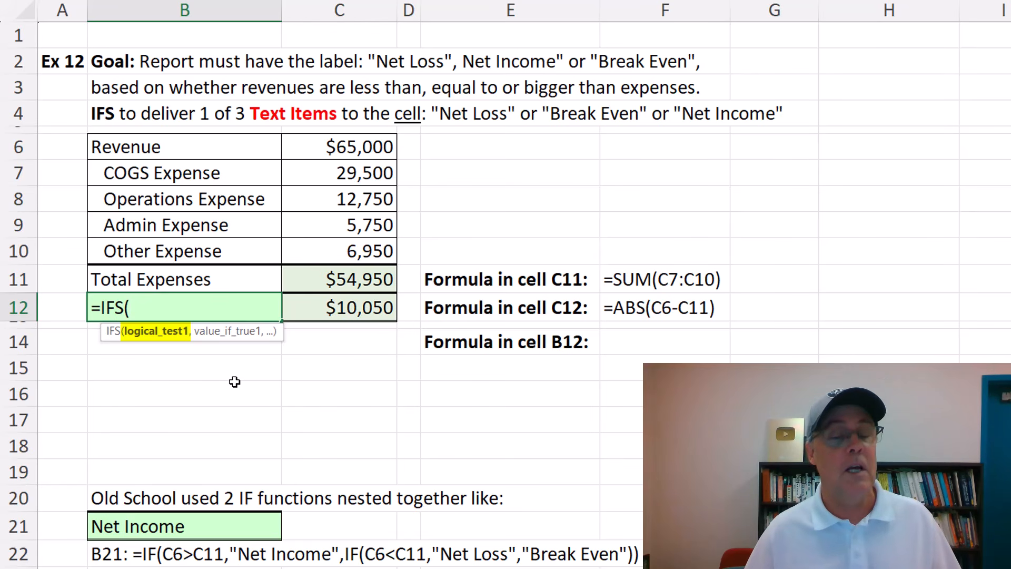
{"action": "left_click", "coordinate": [327, 149]}
{"action": "type", "text": ">"}
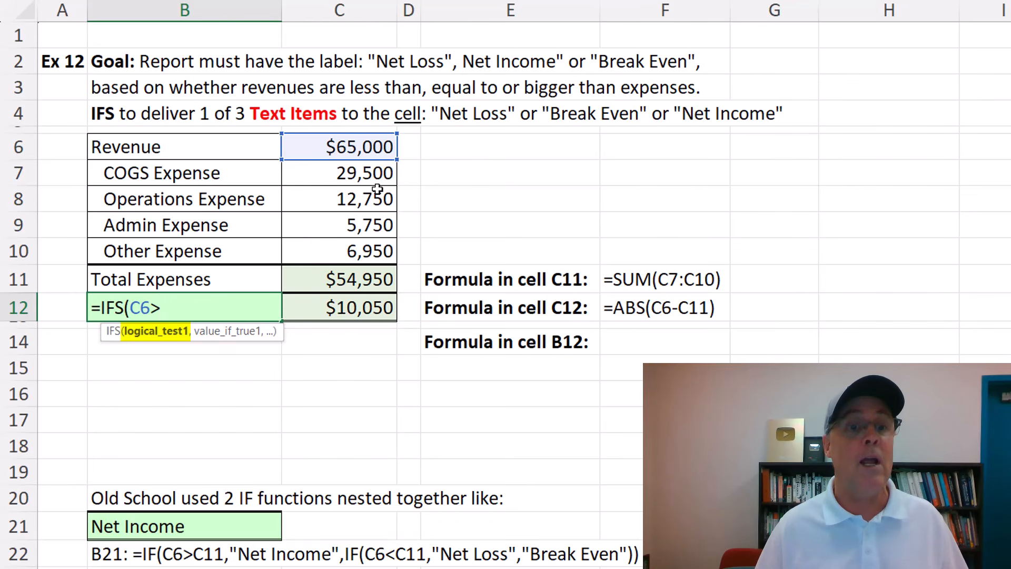
{"action": "left_click", "coordinate": [350, 274]}
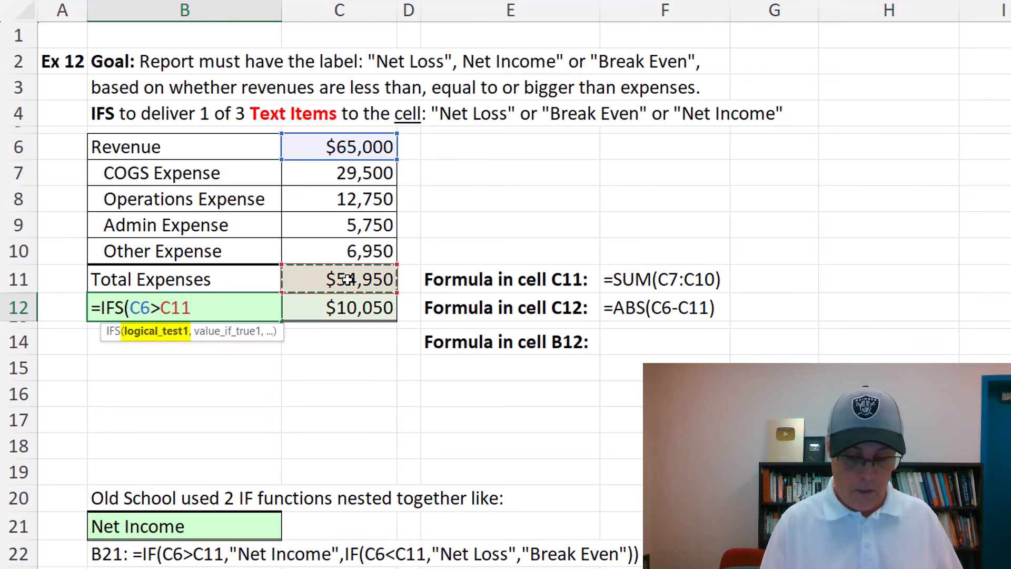
{"action": "type", "text": ","}
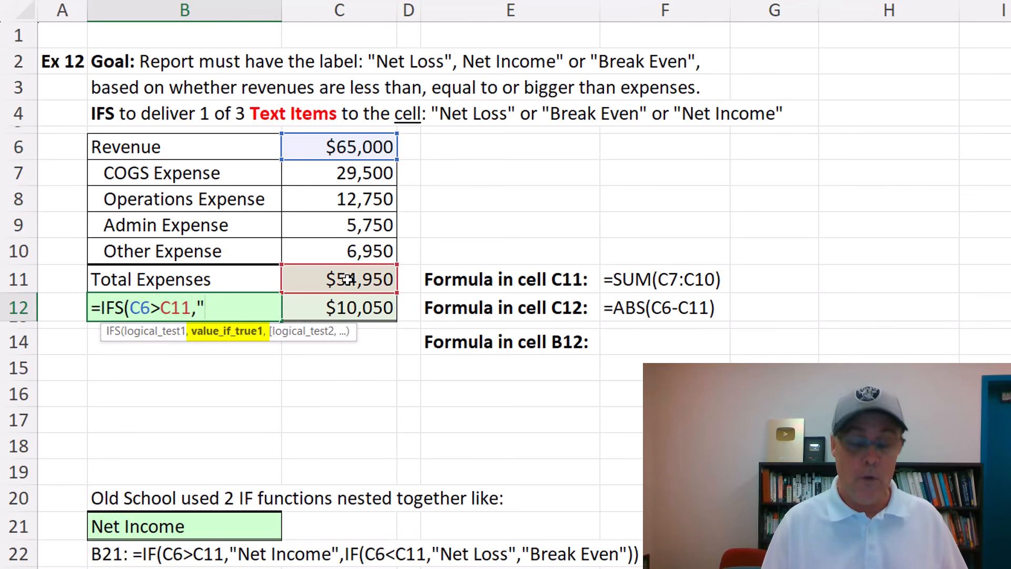
{"action": "type", "text": "\"Net I"}
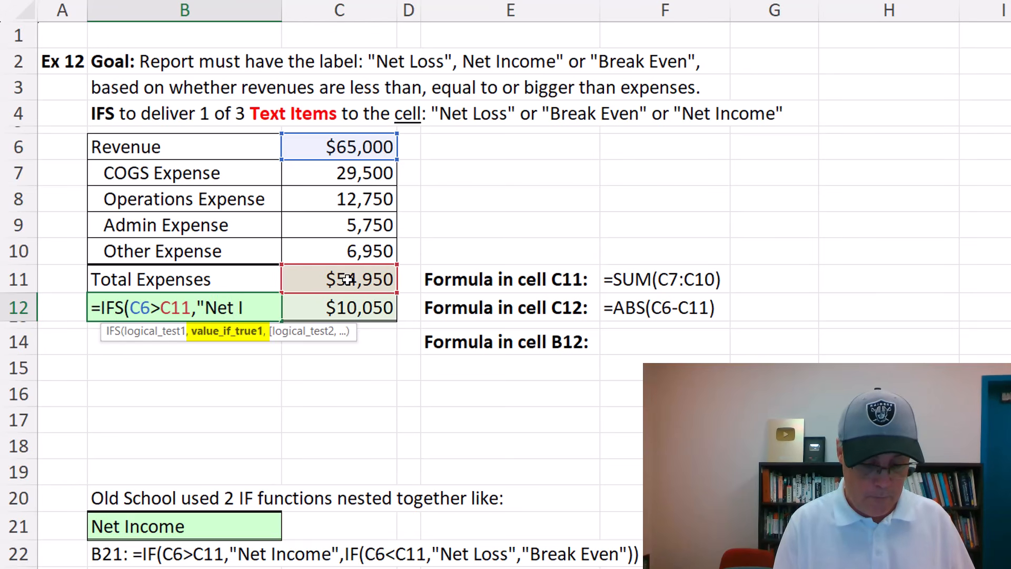
{"action": "type", "text": "ncome\""}
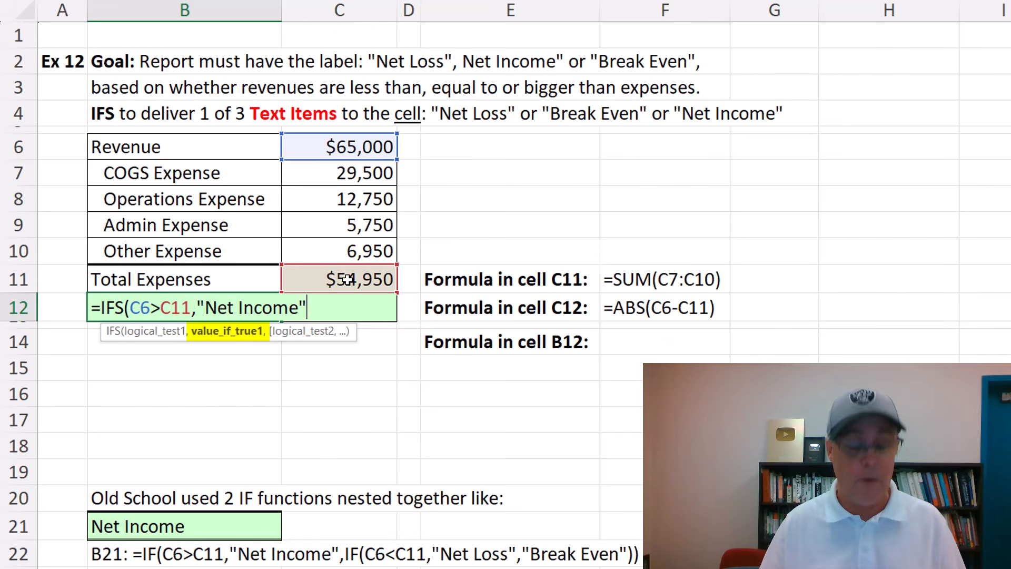
Add a second test to B12's IFS formula, C11>C6, that returns "Net Loss".
{"action": "type", "text": ","}
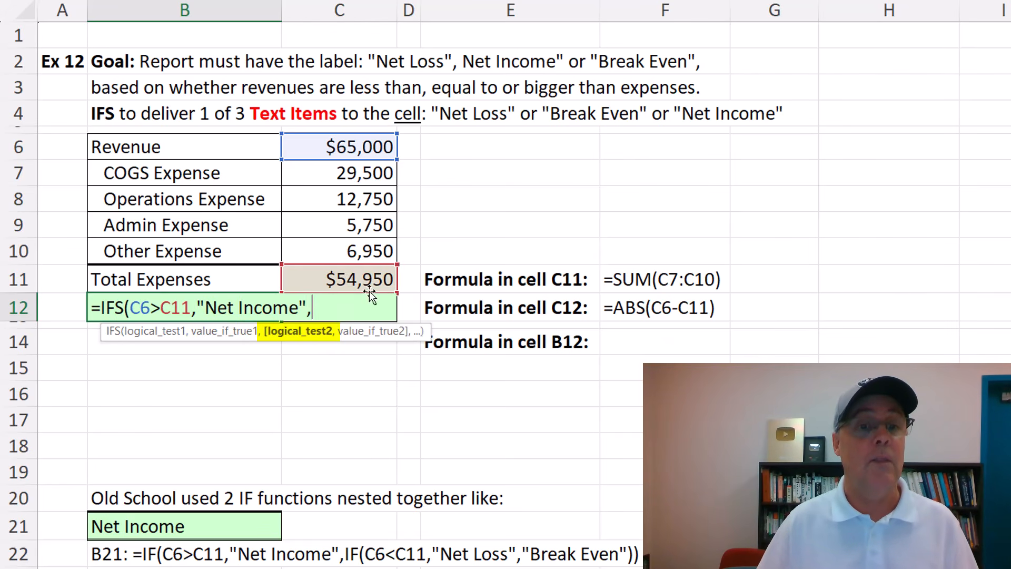
{"action": "left_click", "coordinate": [336, 281]}
{"action": "type", "text": ">"}
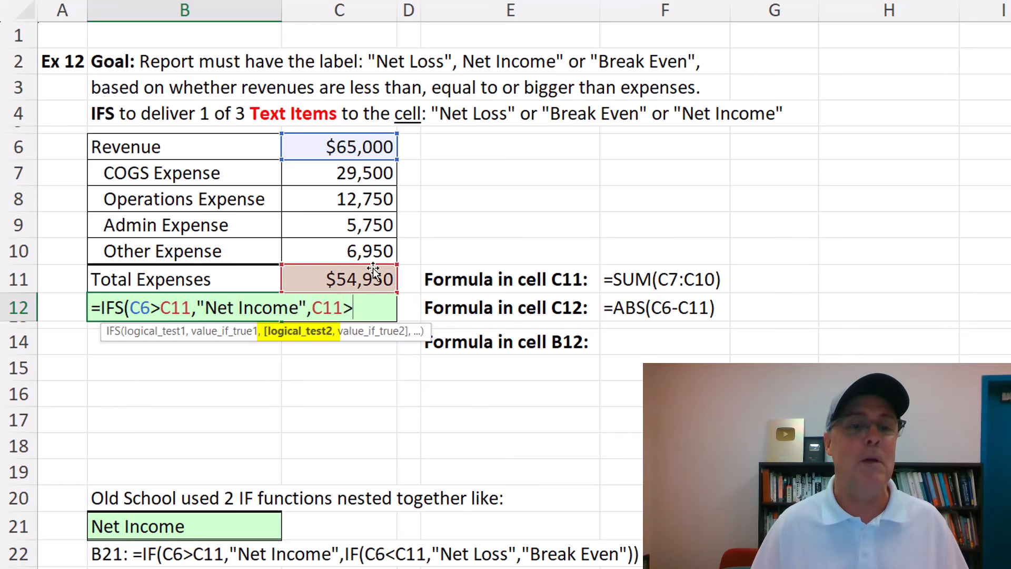
{"action": "left_click", "coordinate": [349, 153]}
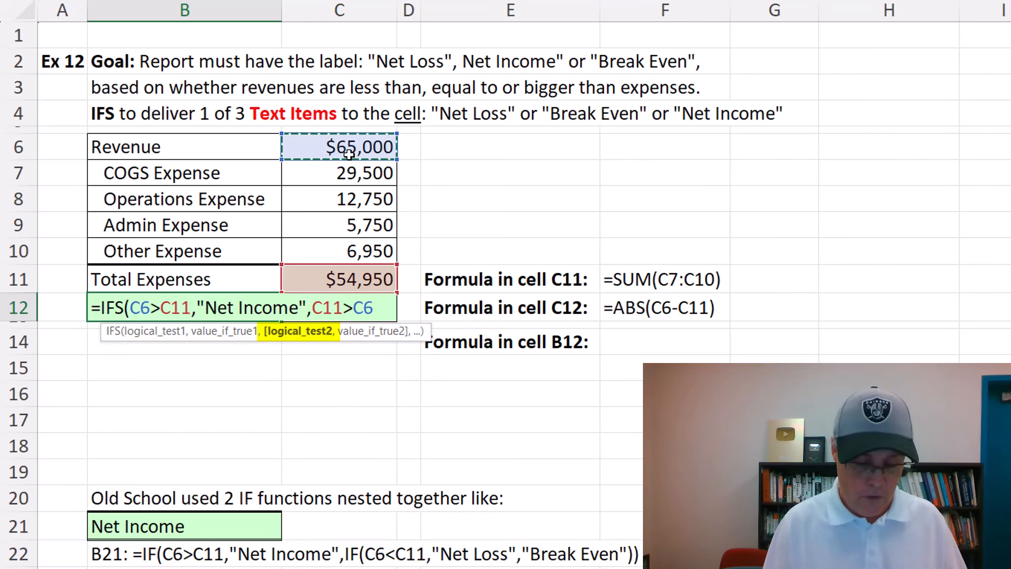
{"action": "type", "text": ",\"Net Loss\""}
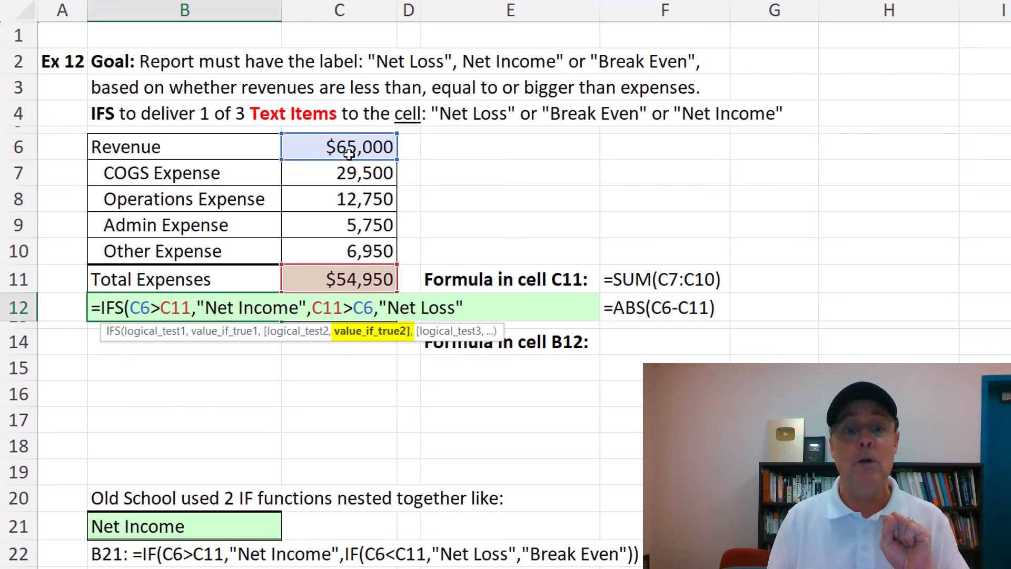
Complete B12's IFS formula with TRUE as the third test returning "Break Even", and enter the formula.
{"action": "type", "text": ","}
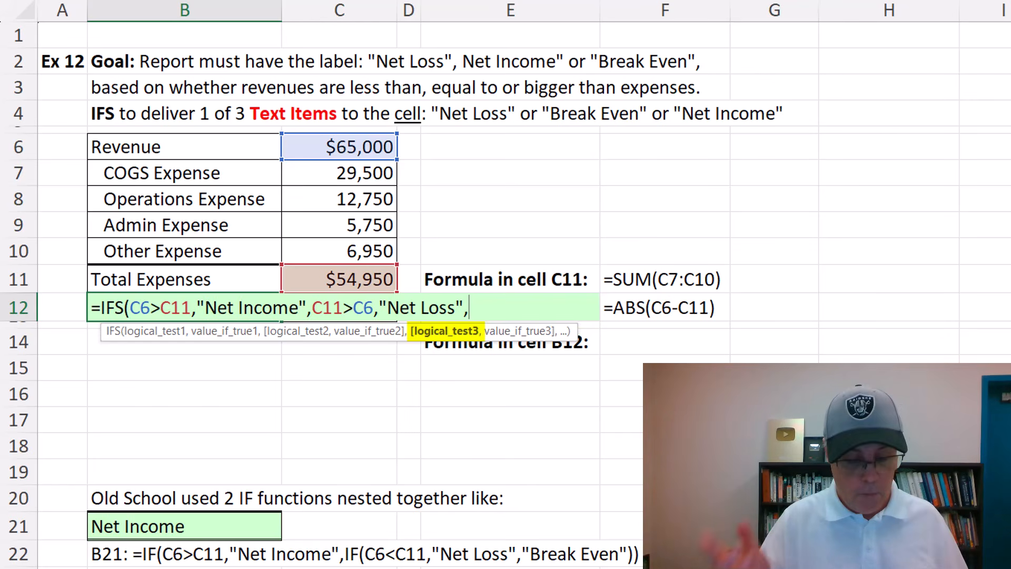
{"action": "type", "text": "TRUE"}
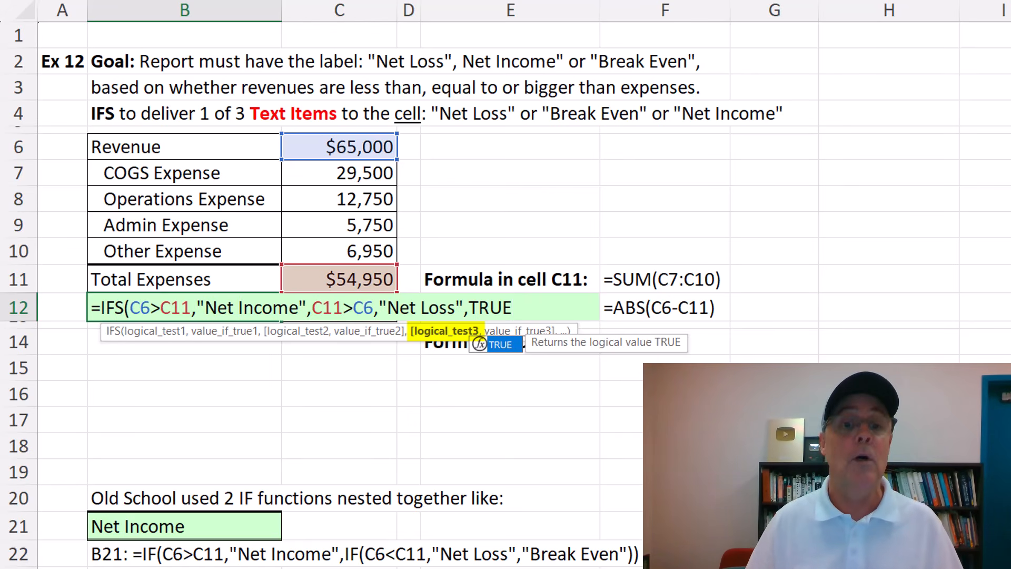
{"action": "type", "text": ","}
{"action": "type", "text": "\"b"}
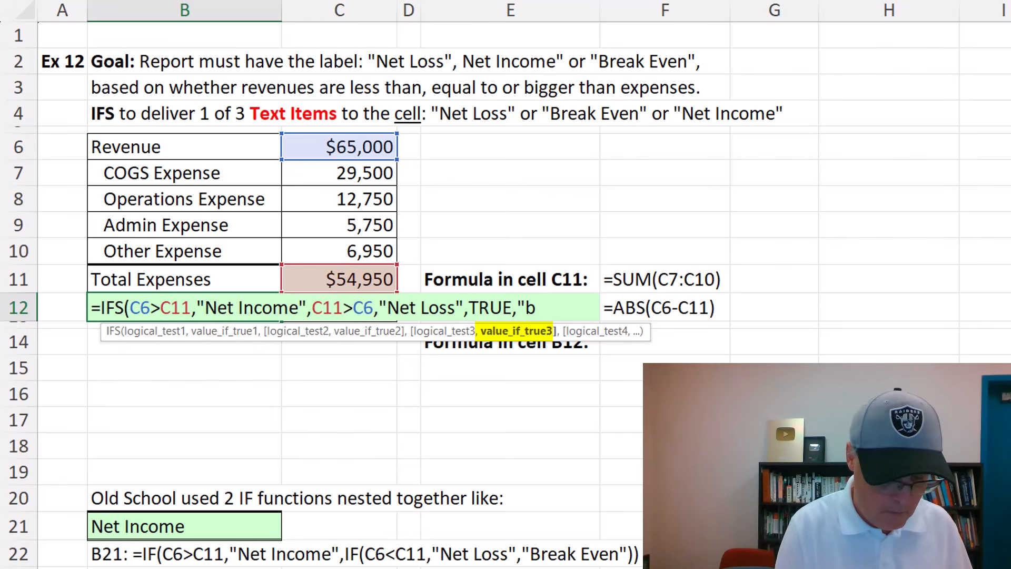
{"action": "type", "text": "reak Even\")"}
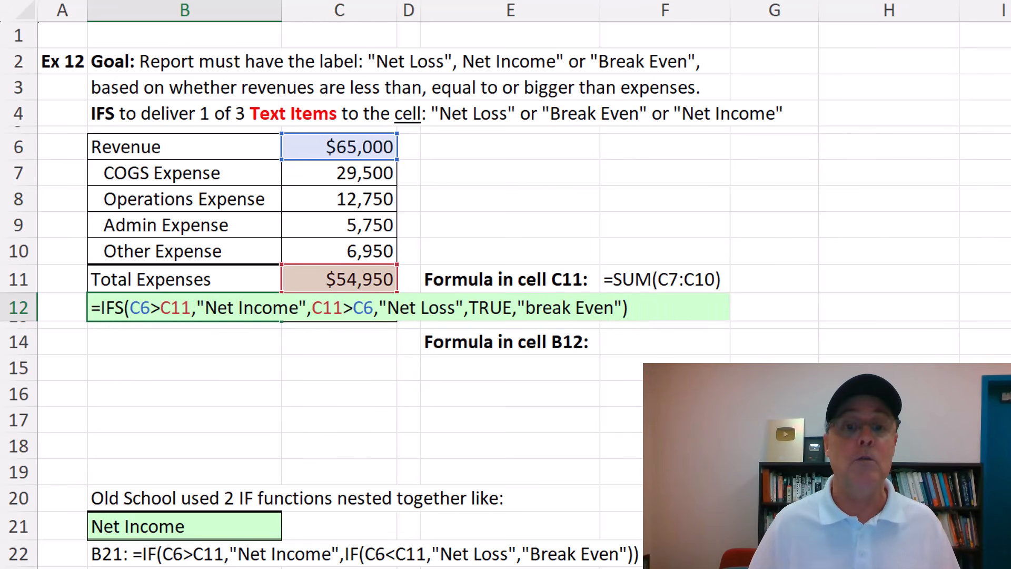
{"action": "left_click", "coordinate": [537, 311]}
{"action": "key", "text": "BackSpace"}
{"action": "type", "text": "B"}
{"action": "key", "text": "ctrl+Return"}
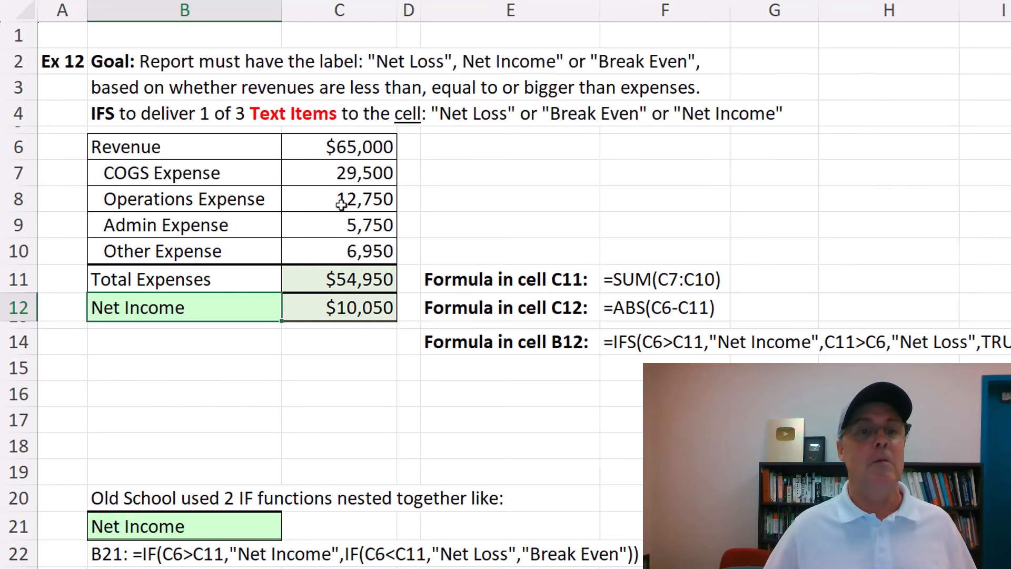
Test the B12 label with the revenue in C6 set to 1 and to =C11, and undo both changes.
{"action": "left_click", "coordinate": [363, 150]}
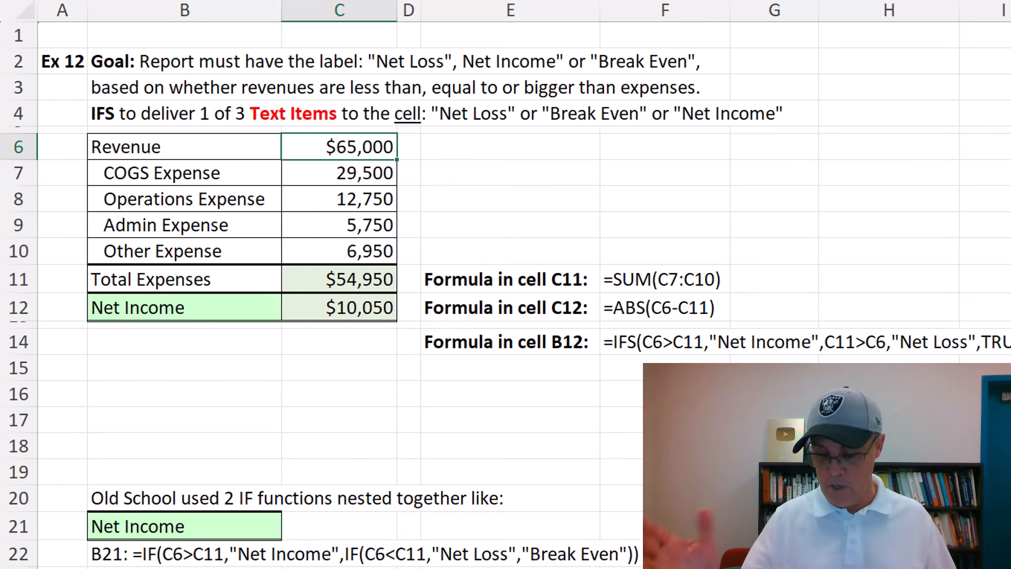
{"action": "key", "text": "ctrl+Return"}
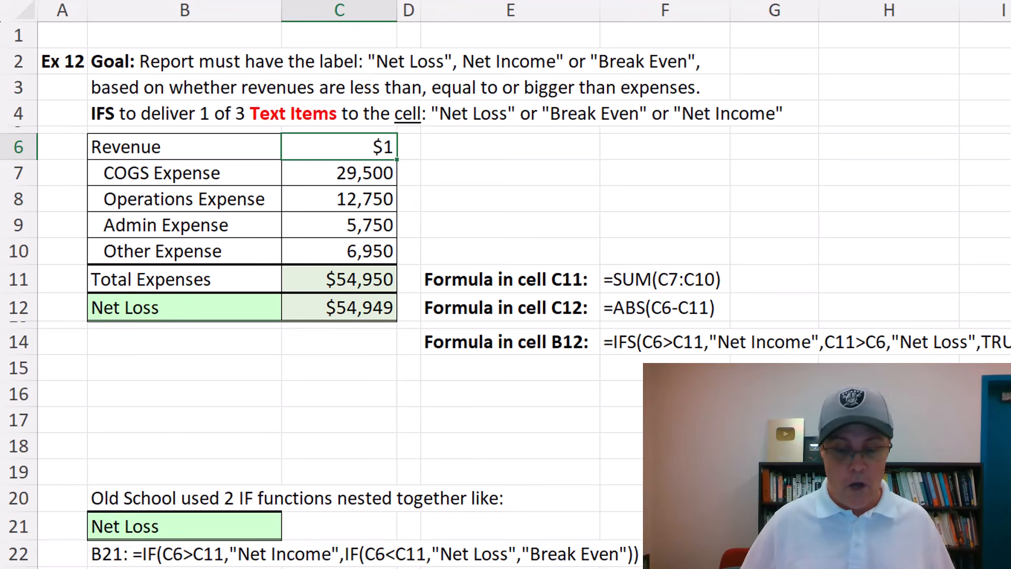
{"action": "type", "text": "="}
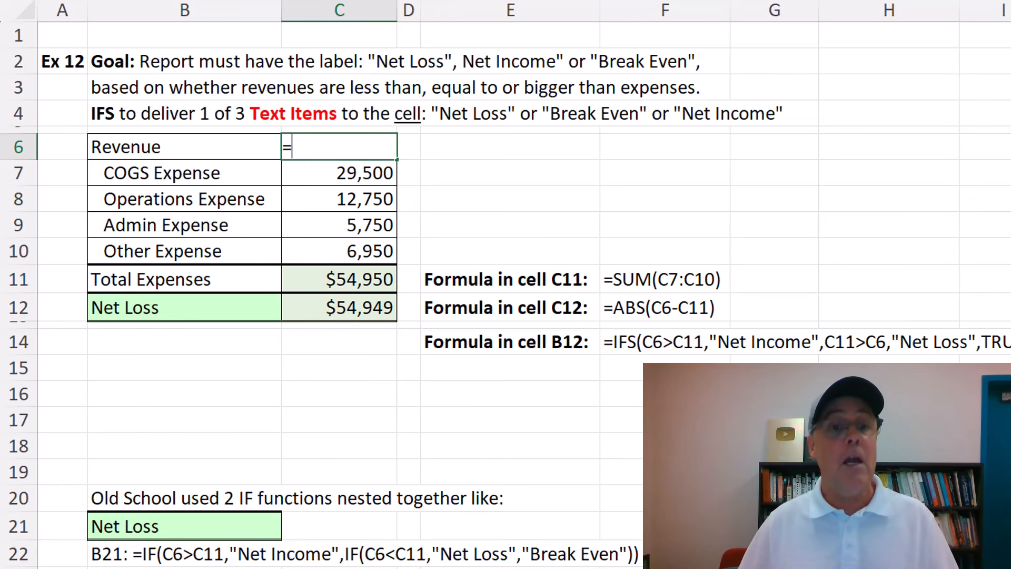
{"action": "left_click", "coordinate": [386, 272]}
{"action": "key", "text": "ctrl+Return"}
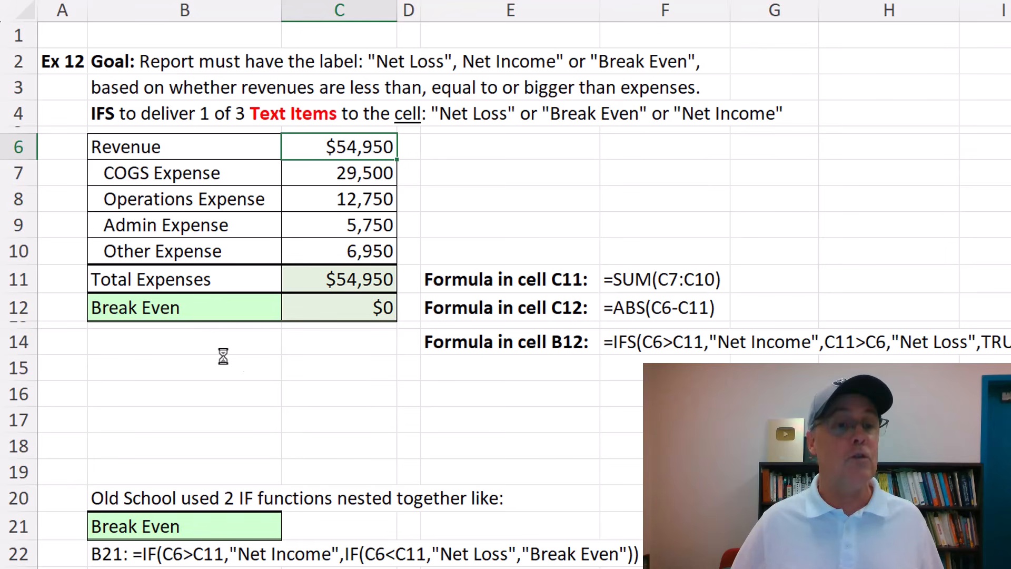
{"action": "key", "text": "ctrl+z"}
{"action": "key", "text": "ctrl+z"}
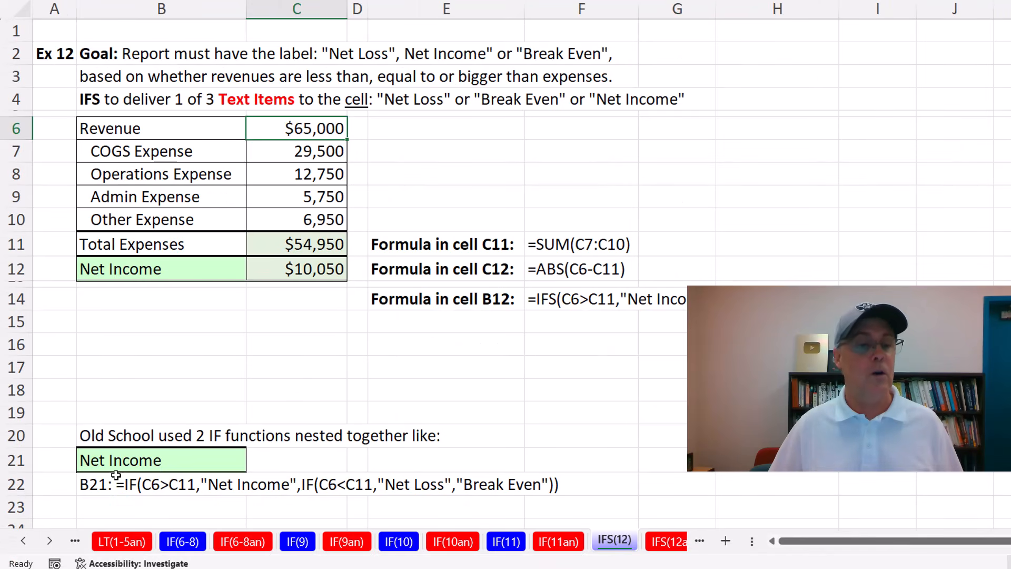
On the IFNA and FT(13) sheet, enter =FORMULATEXT(E6) in G6.
{"action": "left_click", "coordinate": [49, 542]}
{"action": "left_click", "coordinate": [49, 542]}
{"action": "left_click", "coordinate": [50, 542]}
{"action": "left_click", "coordinate": [50, 542]}
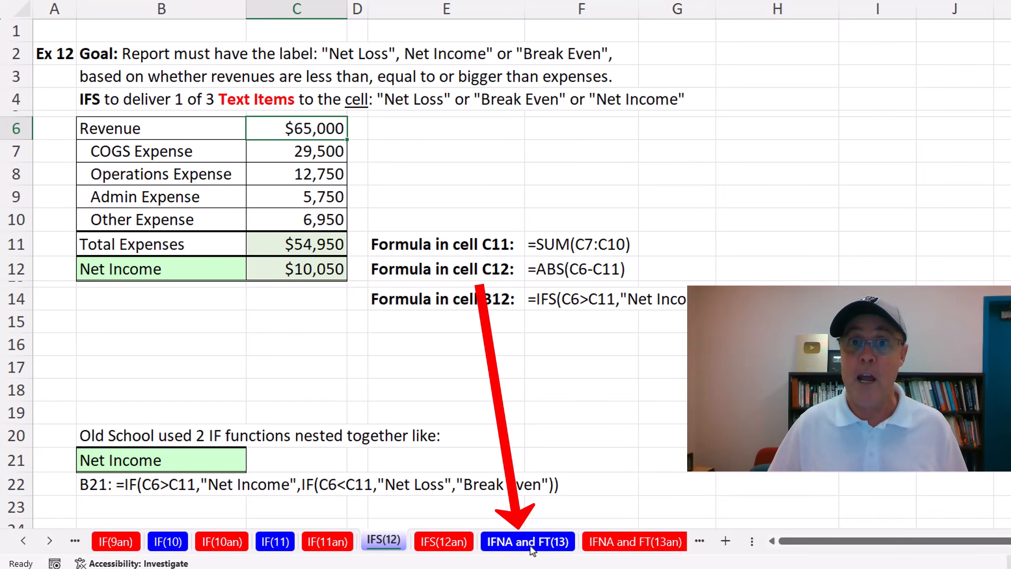
{"action": "left_click", "coordinate": [558, 543]}
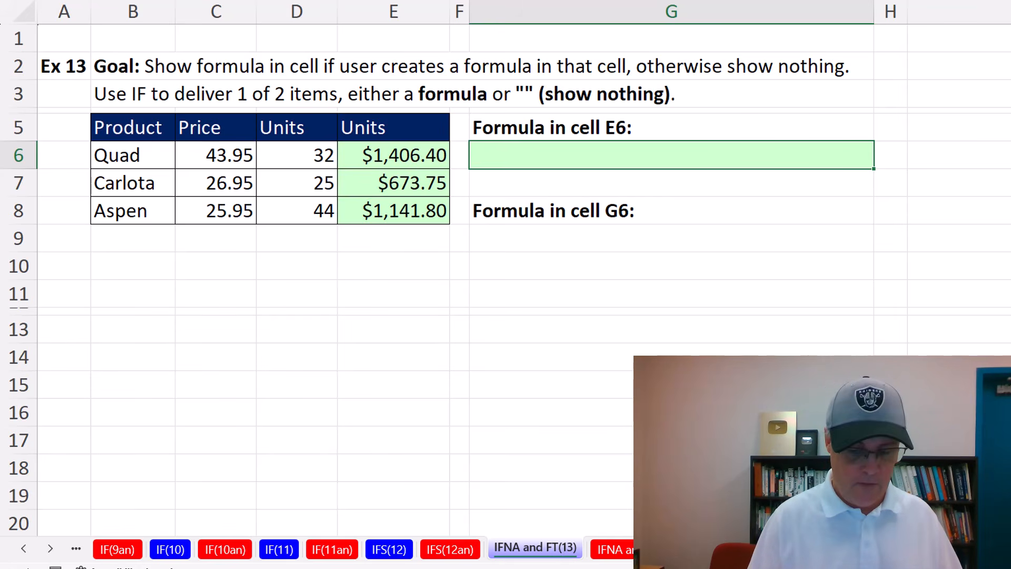
{"action": "type", "text": "=form"}
{"action": "key", "text": "Tab"}
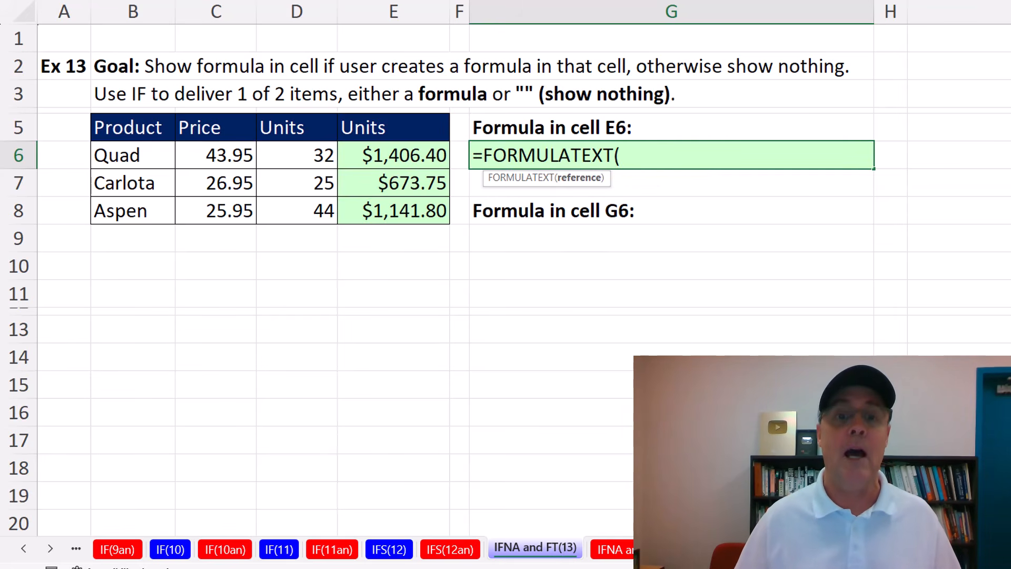
{"action": "left_click", "coordinate": [399, 158]}
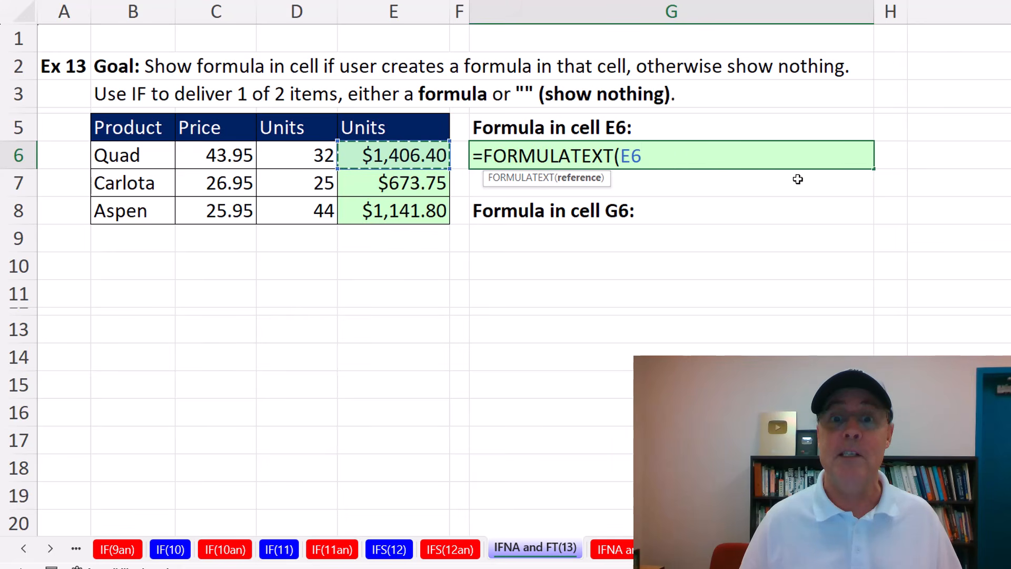
{"action": "type", "text": ")"}
{"action": "key", "text": "ctrl+Return"}
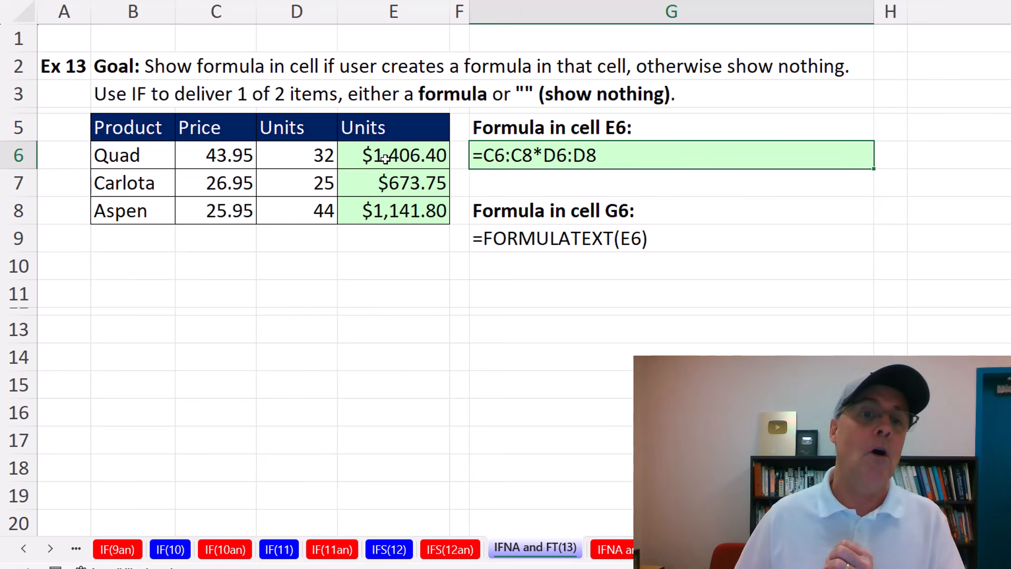
Delete the array formula that fills E6:E8.
{"action": "left_click", "coordinate": [382, 194]}
{"action": "left_click", "coordinate": [381, 213]}
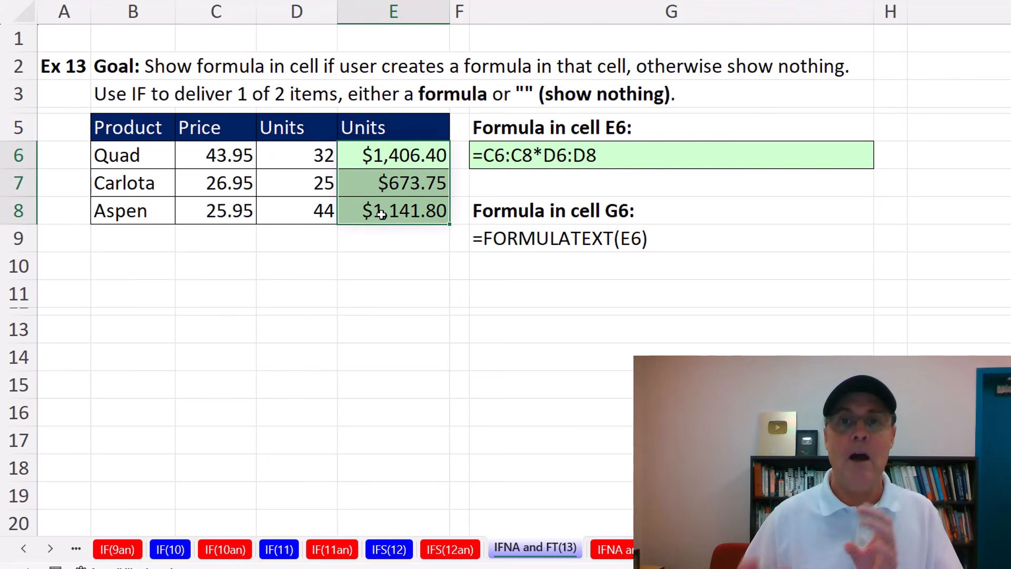
{"action": "key", "text": "Delete"}
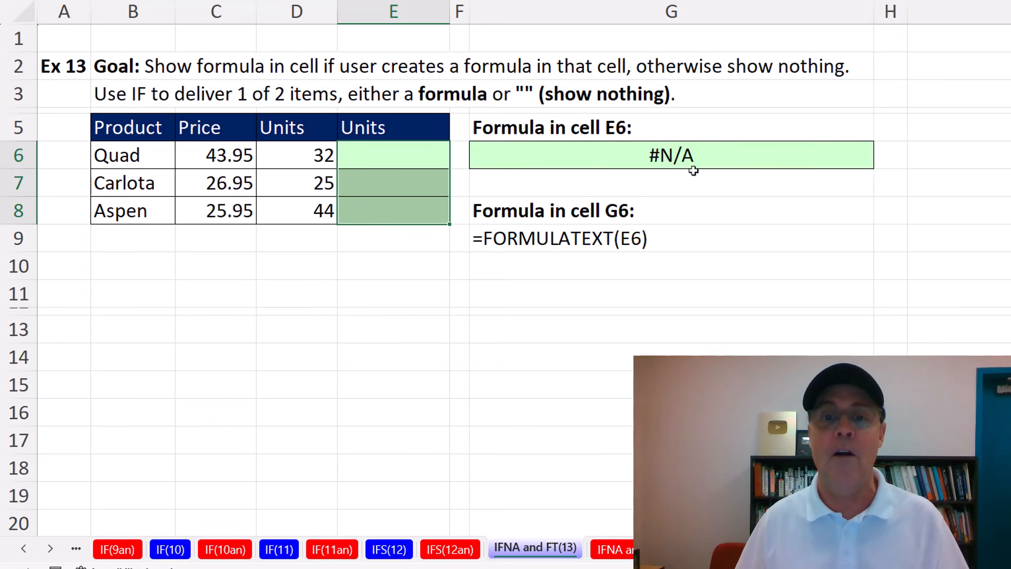
Wrap G6's FORMULATEXT formula in IFNA with an empty text string "" as the value_if_na.
{"action": "left_click", "coordinate": [622, 157]}
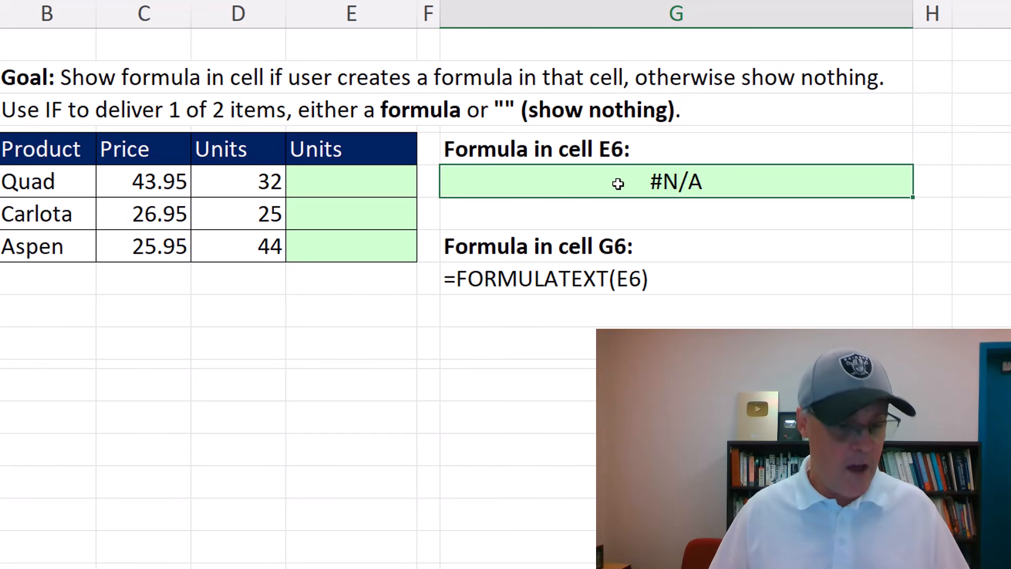
{"action": "double_click", "coordinate": [617, 183]}
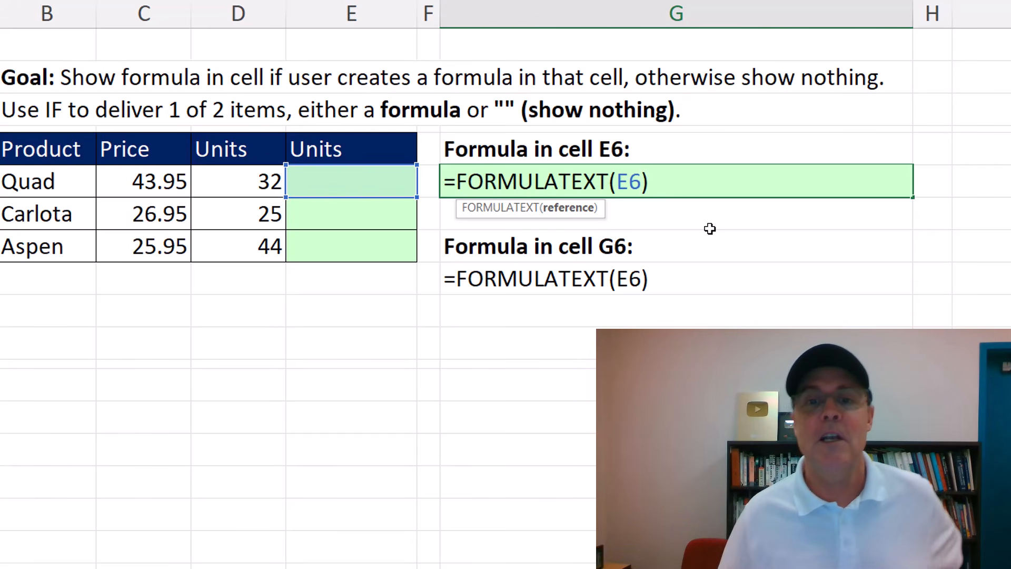
{"action": "left_click", "coordinate": [458, 176]}
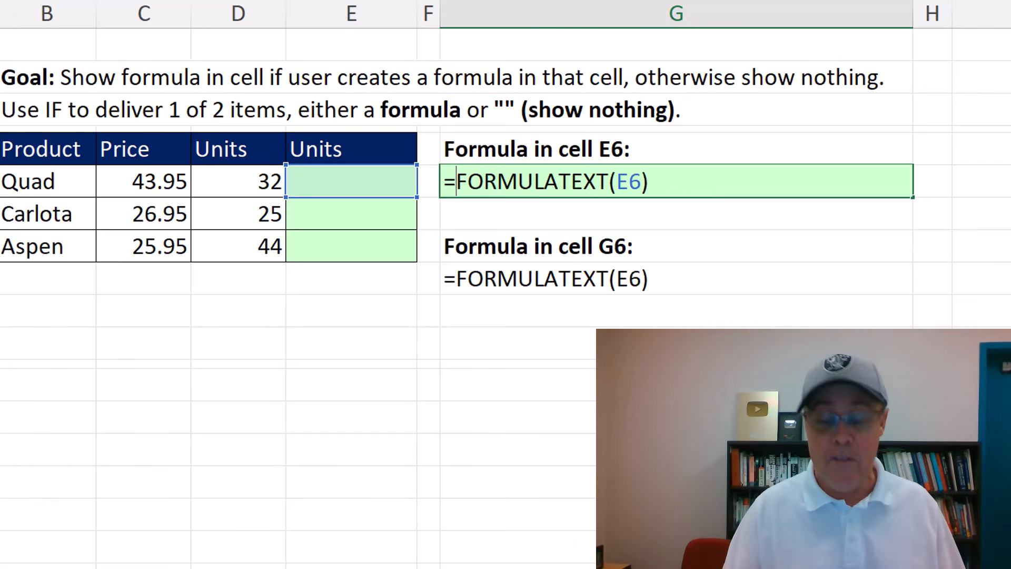
{"action": "type", "text": "ifn"}
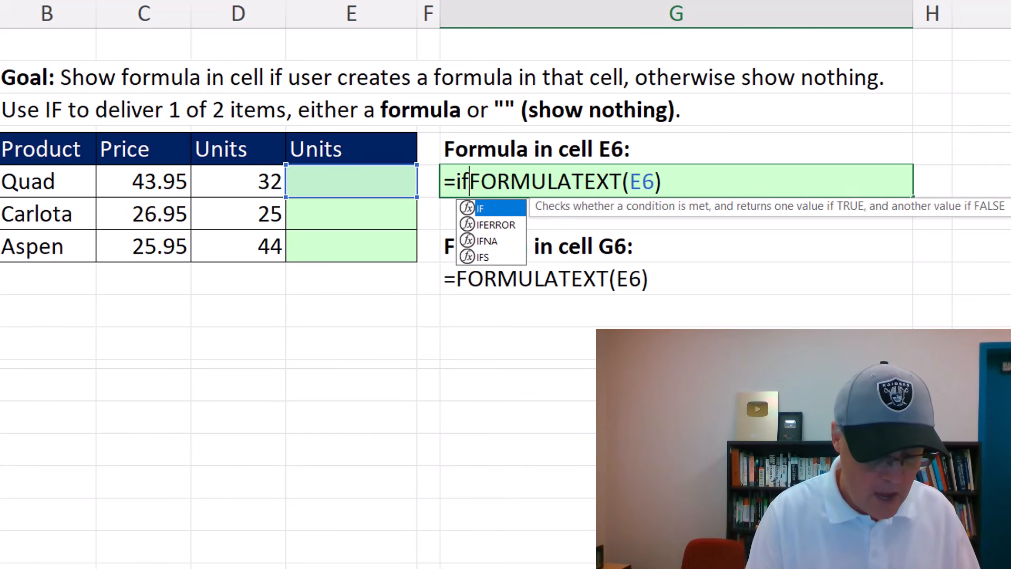
{"action": "key", "text": "Tab"}
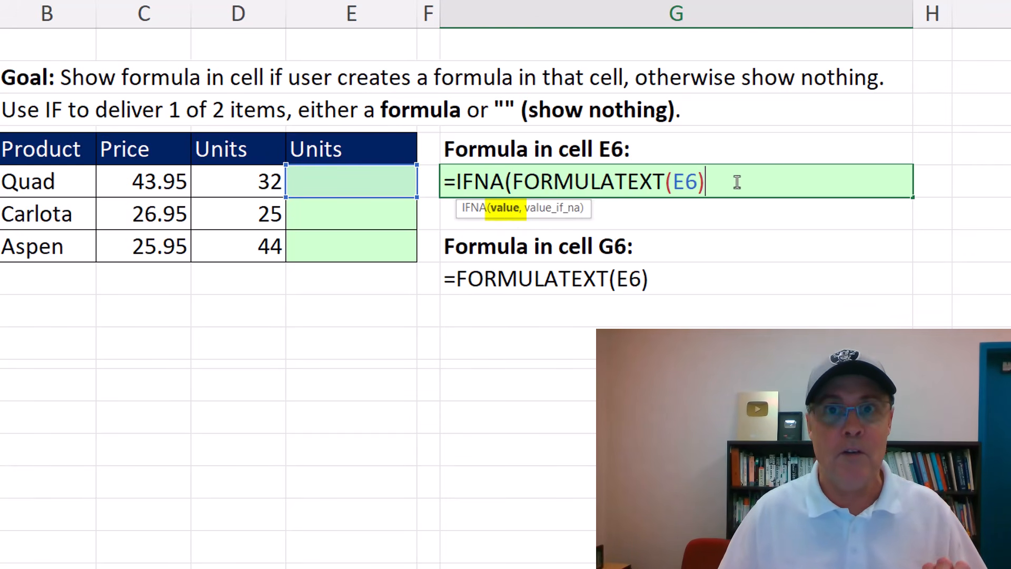
{"action": "type", "text": ","}
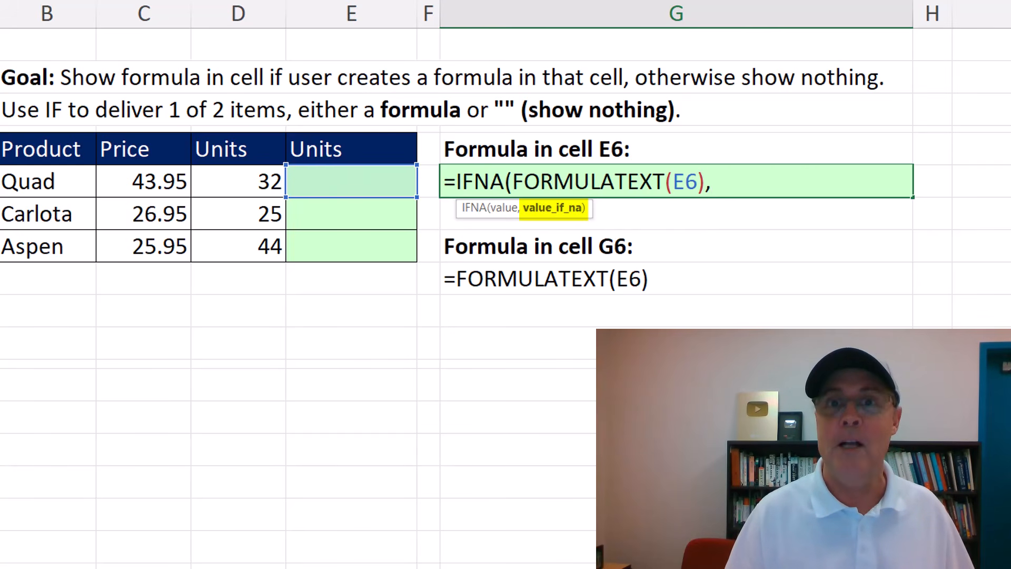
{"action": "type", "text": "\"\""}
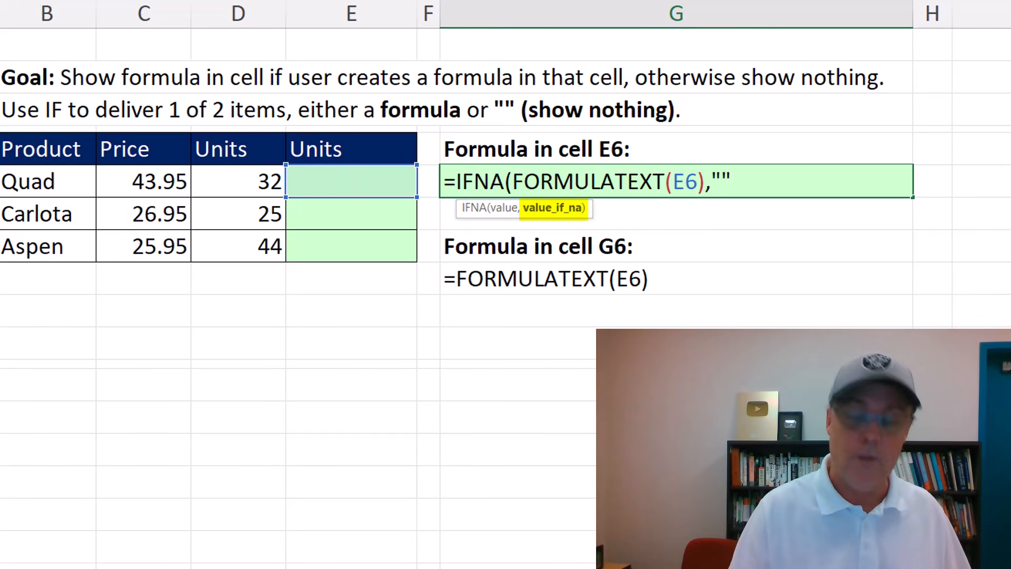
{"action": "type", "text": ")"}
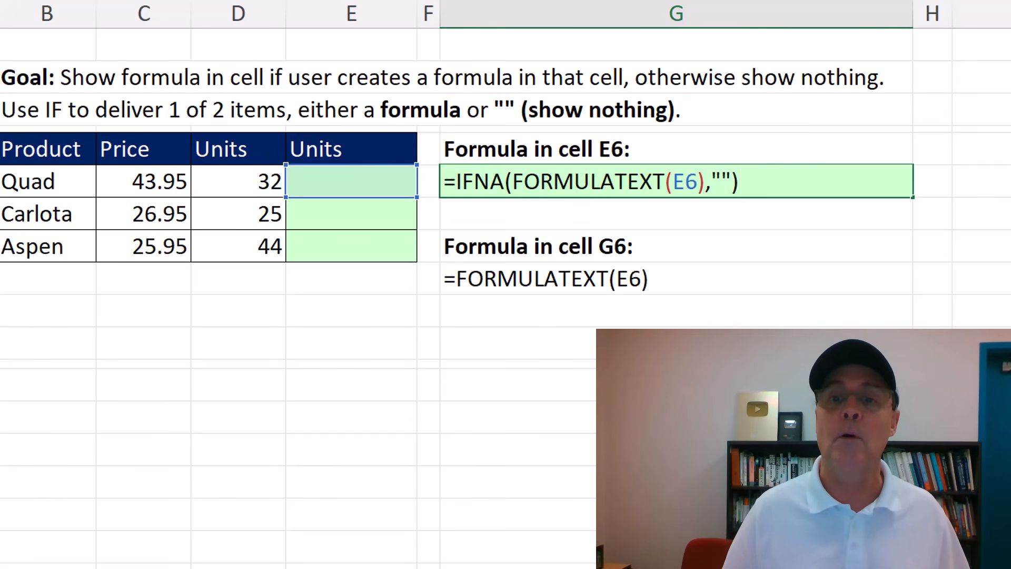
{"action": "key", "text": "Return"}
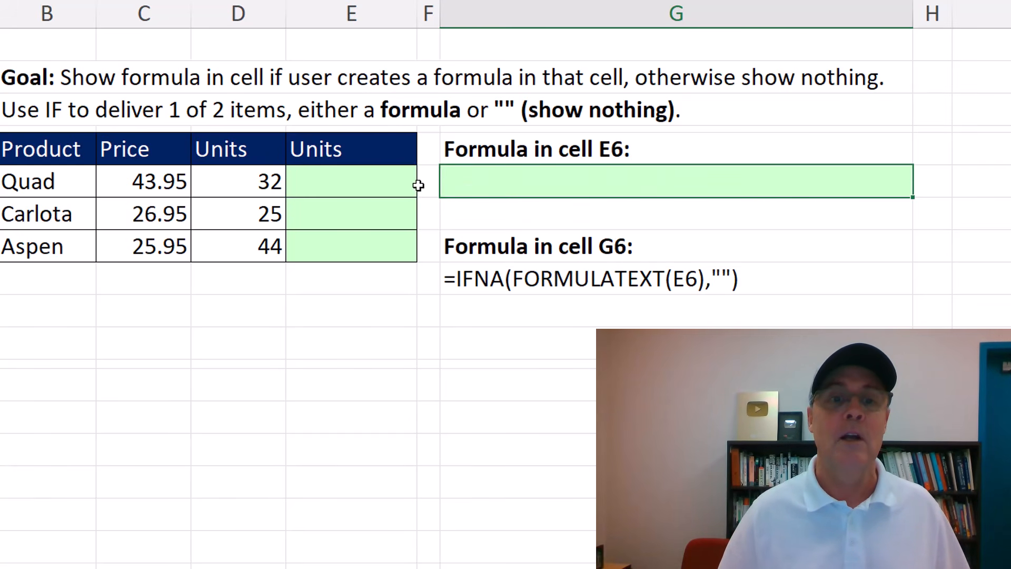
Enter the array formula =C6:C8*D6:D8 in E6 to multiply prices by units.
{"action": "left_click", "coordinate": [399, 181]}
{"action": "type", "text": "="}
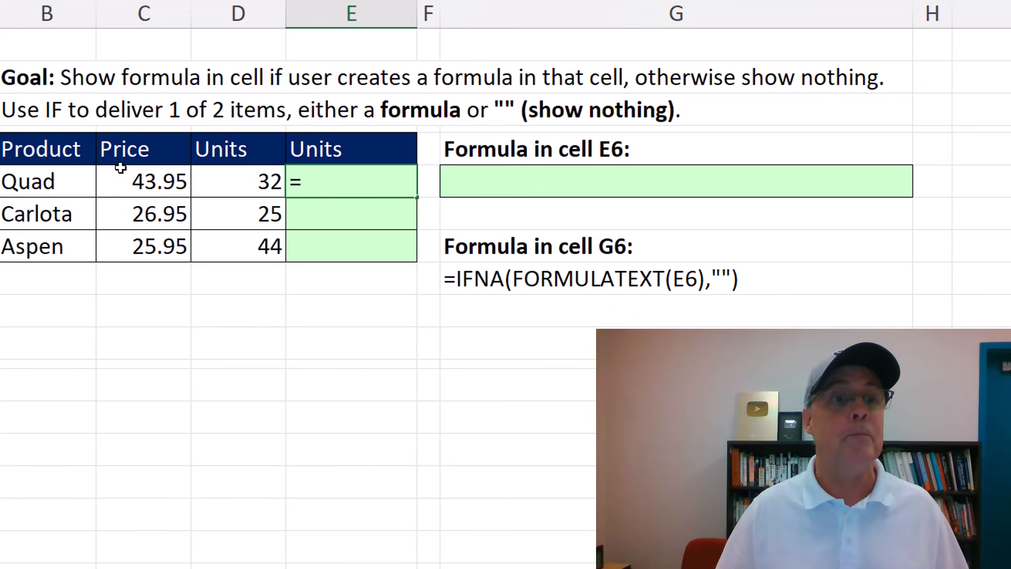
{"action": "left_click", "coordinate": [121, 195]}
{"action": "left_click_drag", "start_coordinate": [121, 197], "coordinate": [122, 240]}
{"action": "type", "text": "*"}
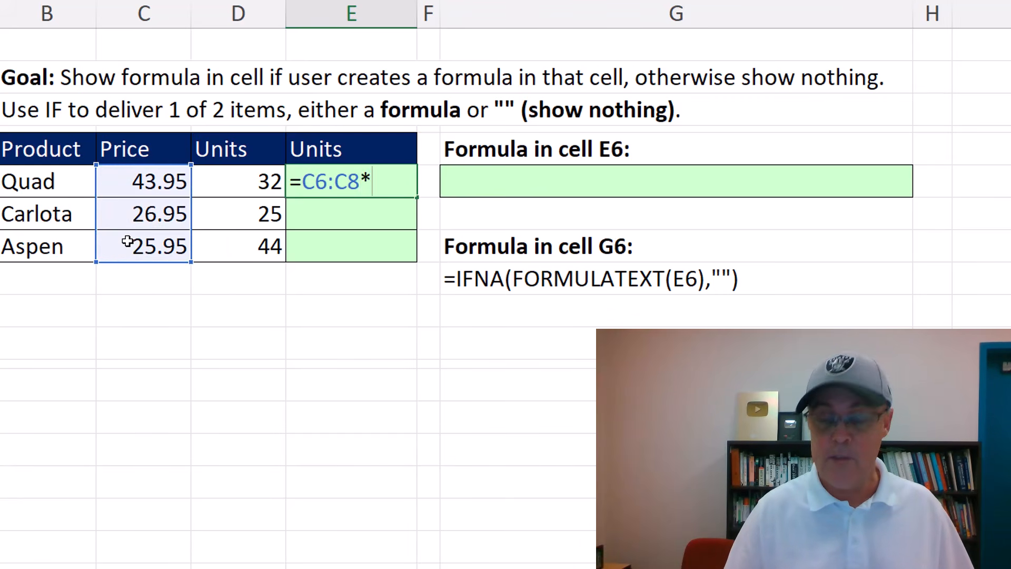
{"action": "left_click_drag", "start_coordinate": [241, 185], "coordinate": [246, 235]}
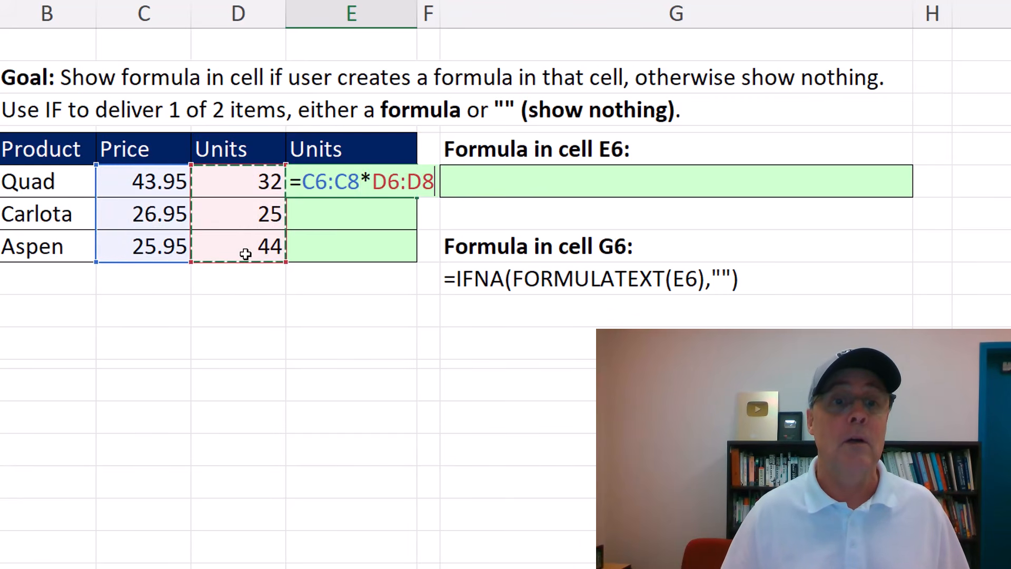
{"action": "key", "text": "Return"}
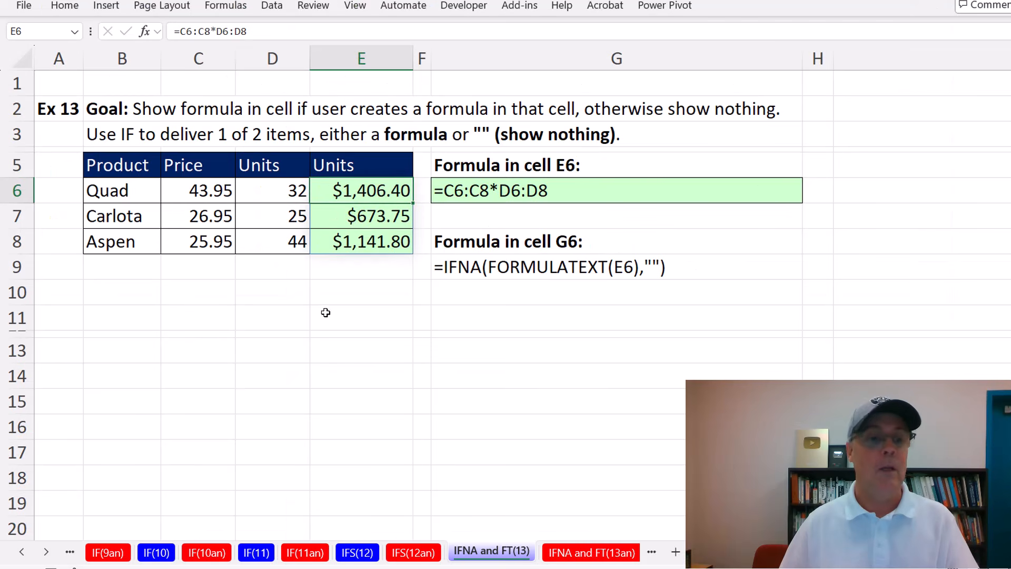
Open the IFERROR and Number(14) worksheet.
{"action": "left_click", "coordinate": [46, 552]}
{"action": "left_click", "coordinate": [45, 552]}
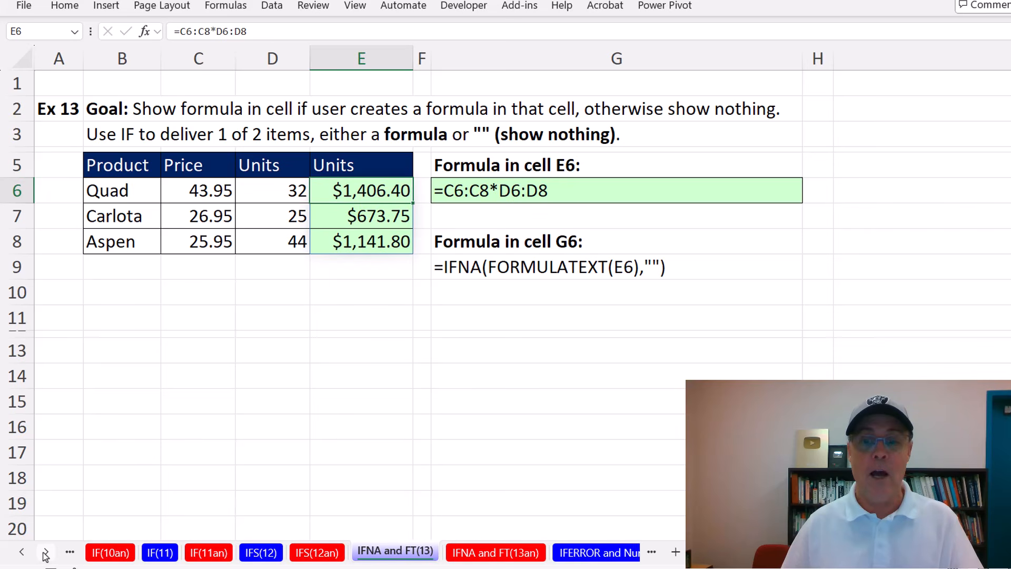
{"action": "left_click", "coordinate": [46, 552]}
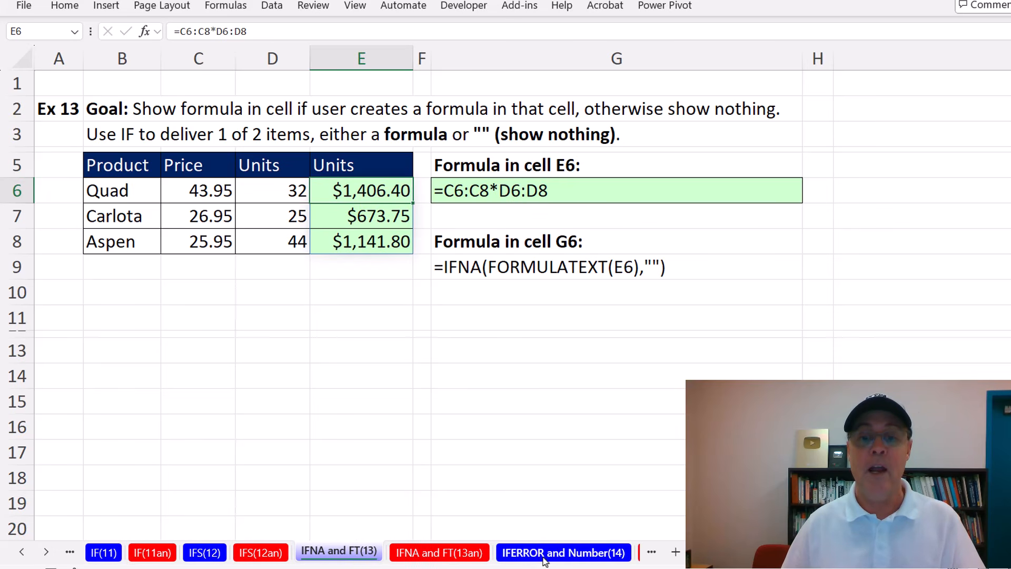
{"action": "left_click", "coordinate": [544, 553]}
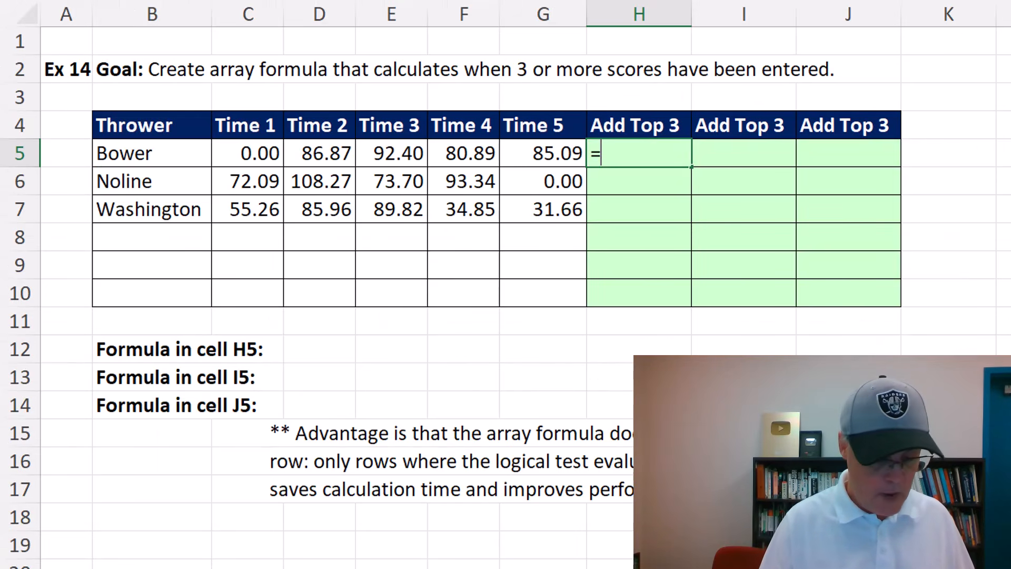
Enter =LARGE(C5:G5,1) in H5 to return the first thrower's largest time.
{"action": "type", "text": "lar"}
{"action": "key", "text": "Tab"}
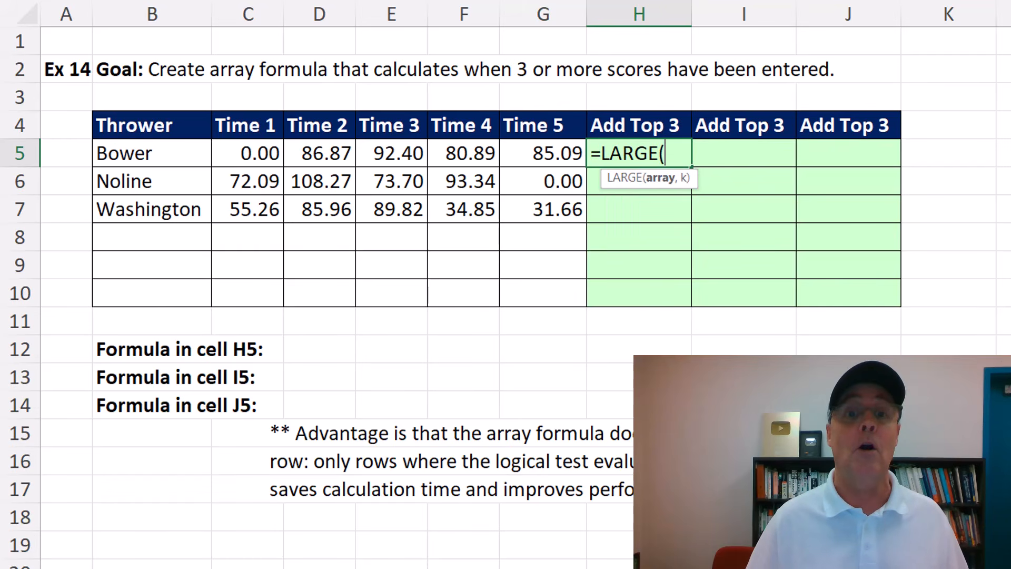
{"action": "left_click_drag", "start_coordinate": [235, 155], "coordinate": [582, 161]}
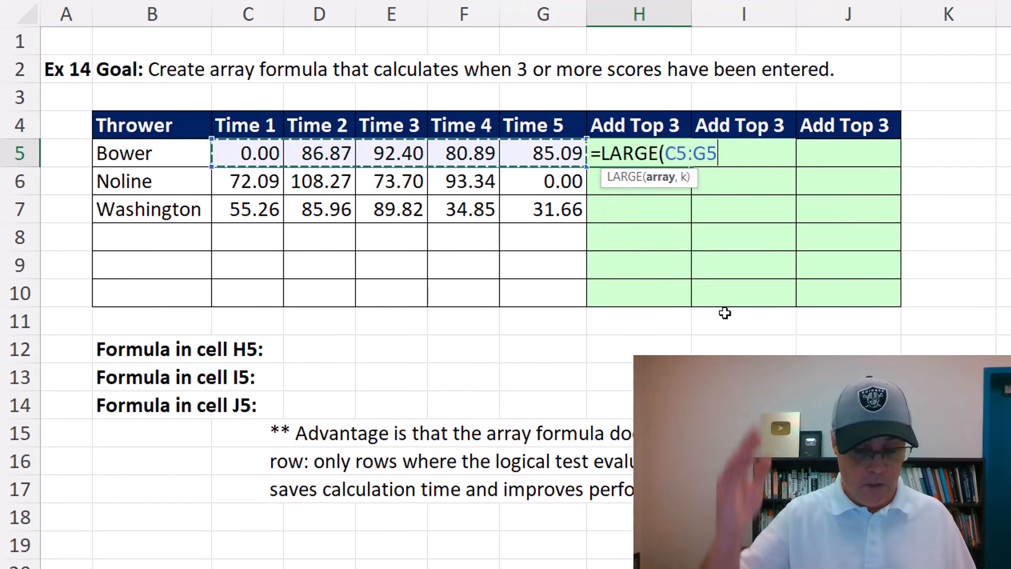
{"action": "type", "text": ","}
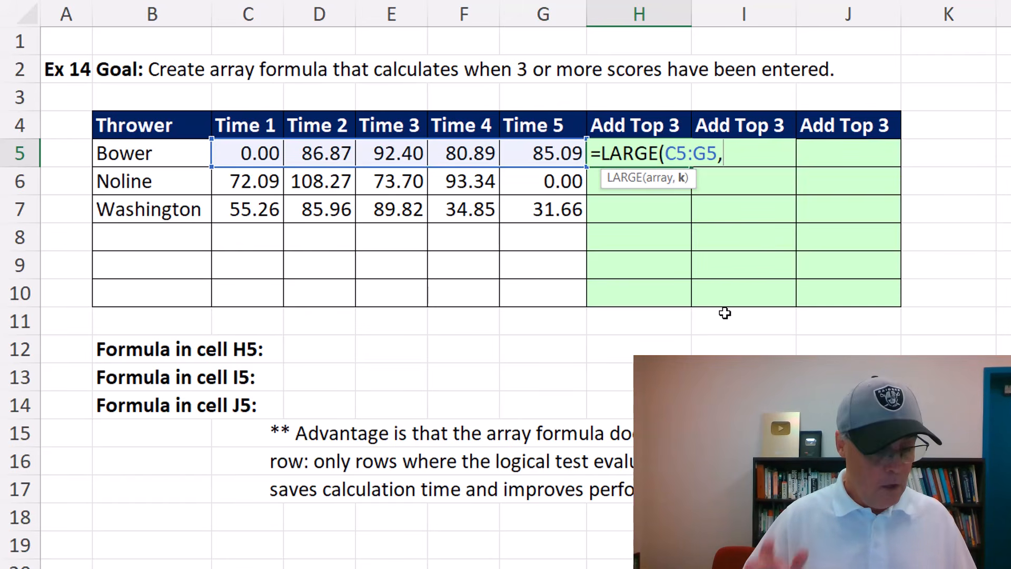
{"action": "type", "text": "1)"}
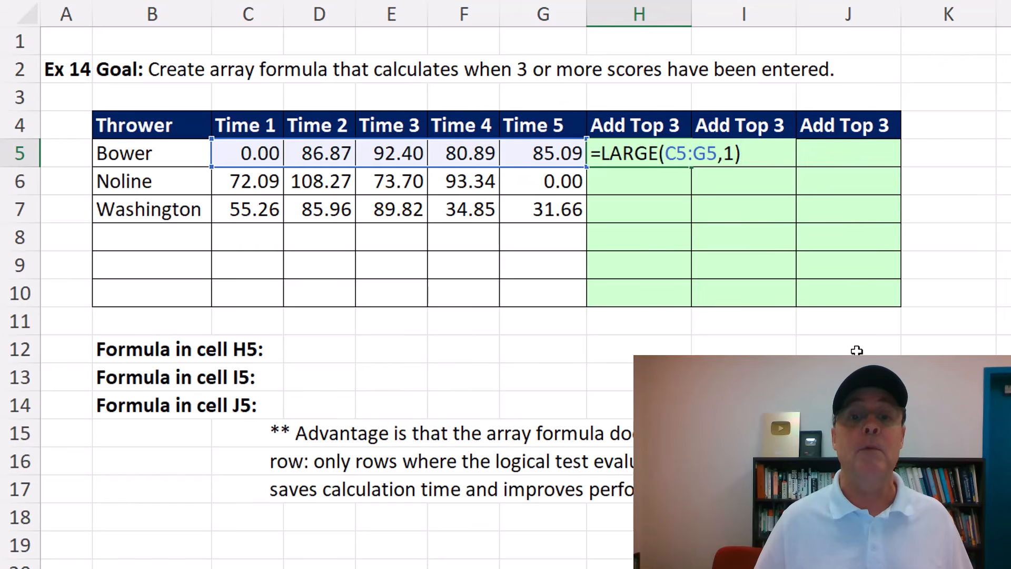
{"action": "key", "text": "ctrl+Return"}
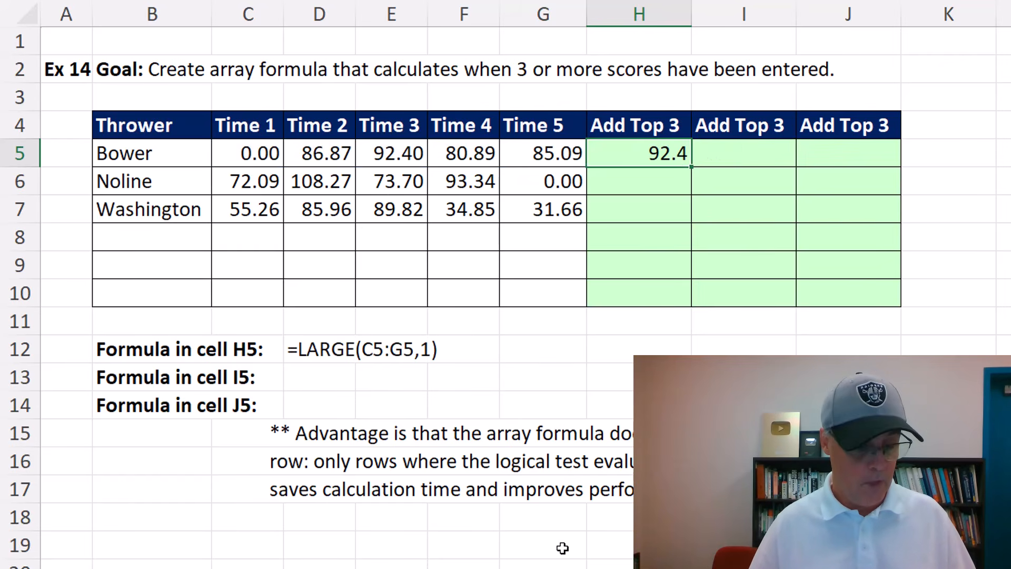
Change the k argument of H5's LARGE formula to 2.
{"action": "key", "text": "F2"}
{"action": "key", "text": "BackSpace"}
{"action": "key", "text": "BackSpace"}
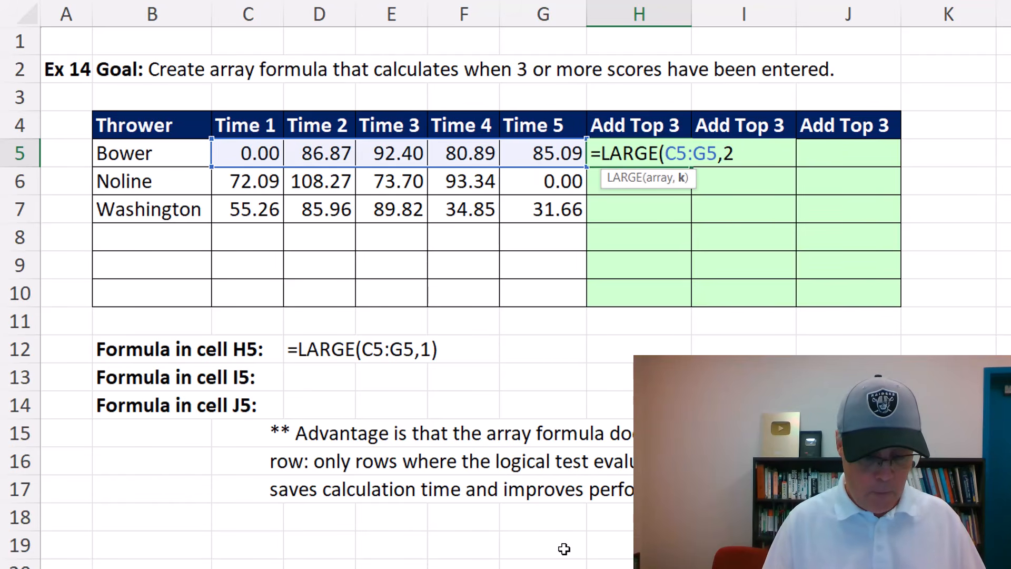
{"action": "type", "text": "2)"}
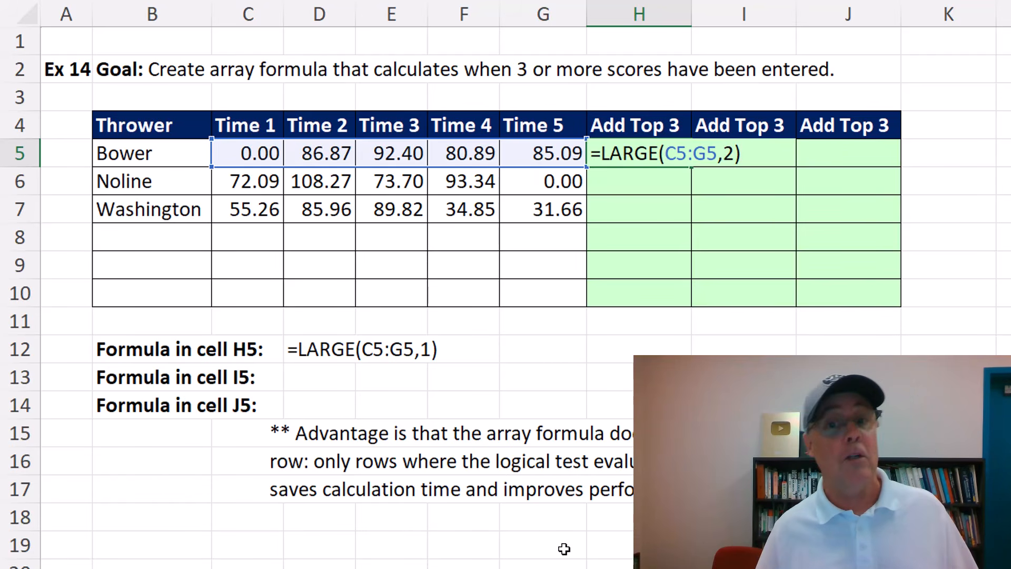
{"action": "key", "text": "ctrl+Return"}
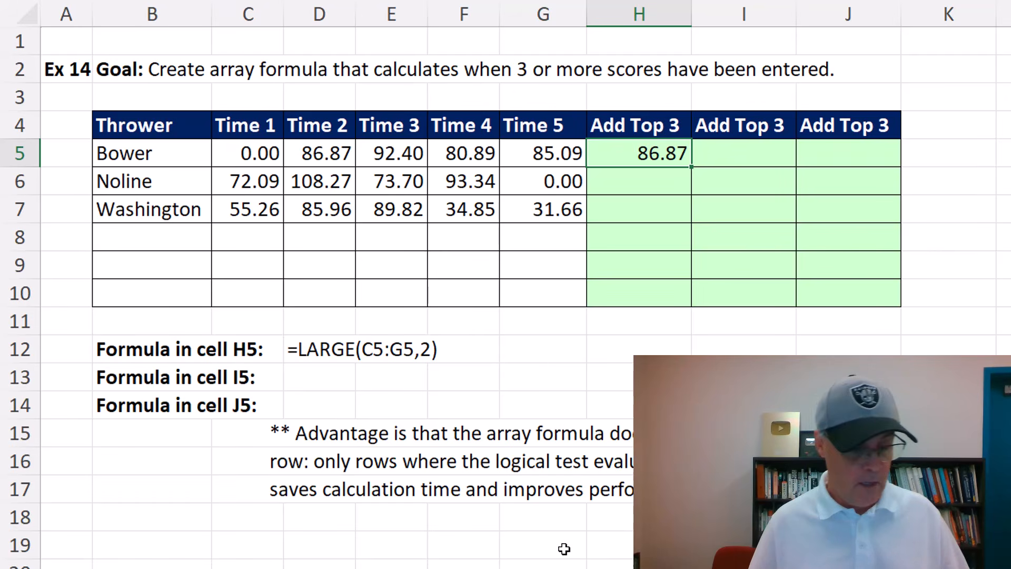
Replace the k argument of H5's LARGE formula with the array constant {1,2,3} to spill the top three times across columns.
{"action": "key", "text": "F2"}
{"action": "key", "text": "BackSpace"}
{"action": "key", "text": "BackSpace"}
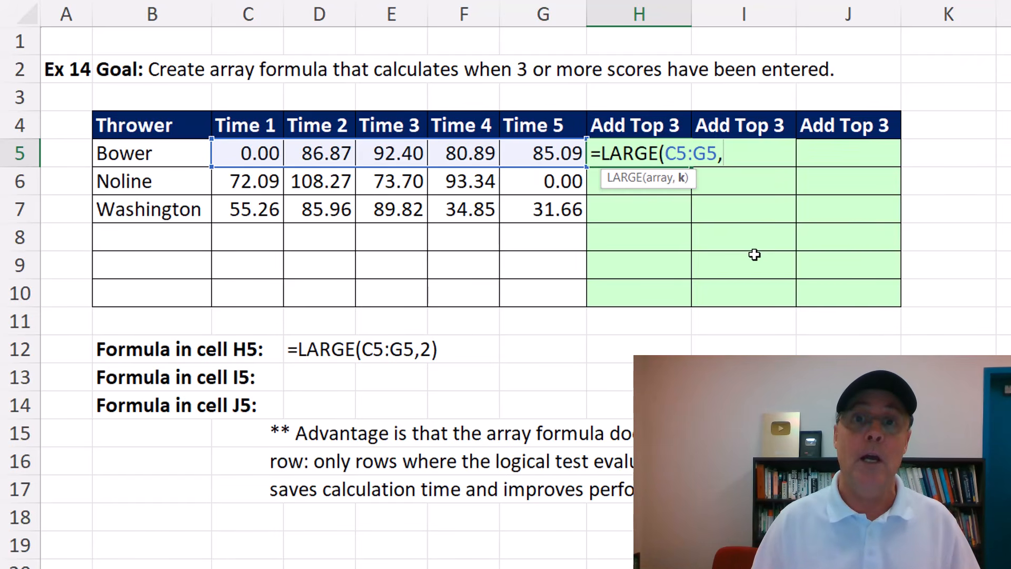
{"action": "type", "text": "{"}
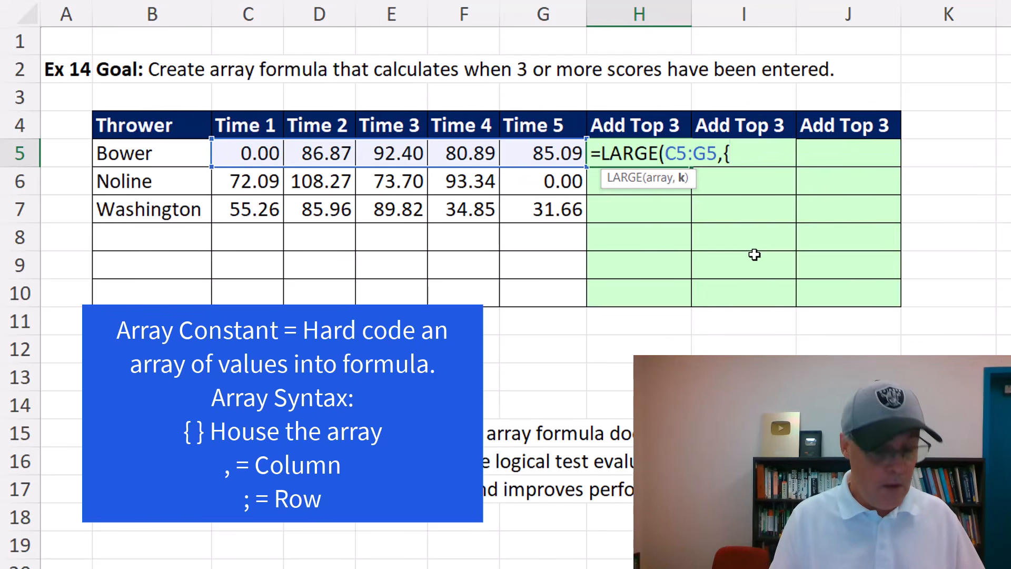
{"action": "type", "text": "1,2,3"}
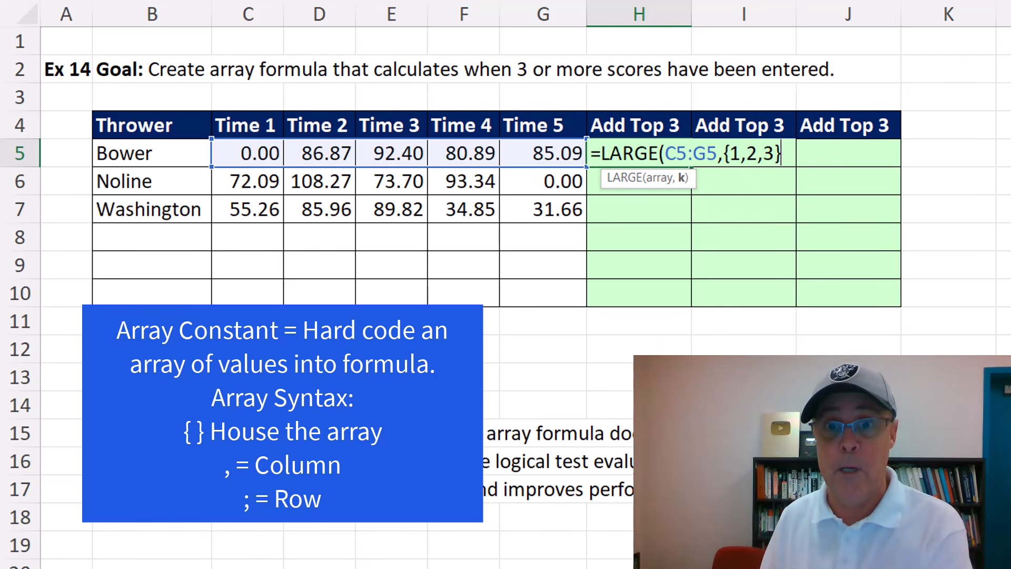
{"action": "type", "text": ")"}
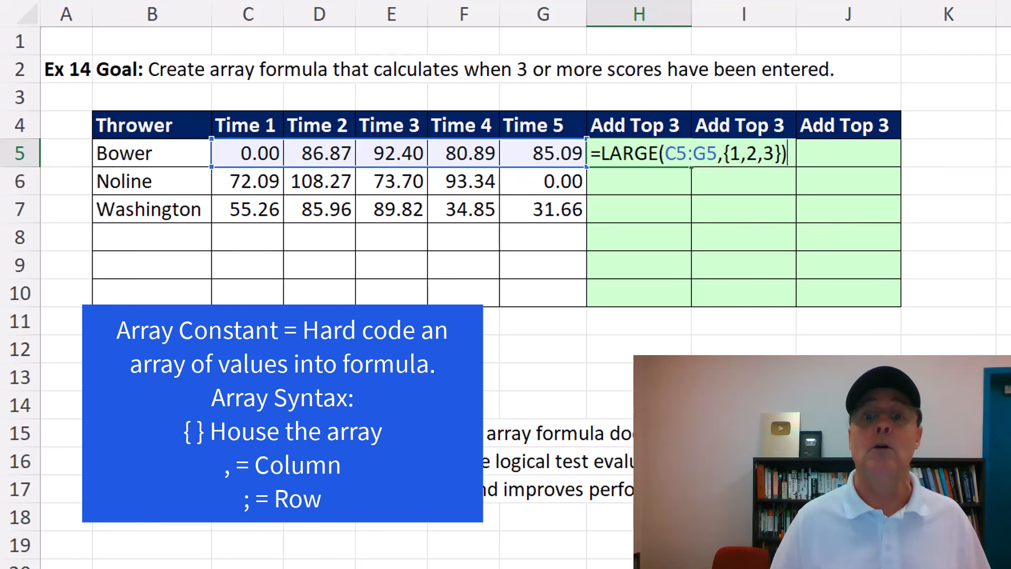
{"action": "key", "text": "ctrl+Return"}
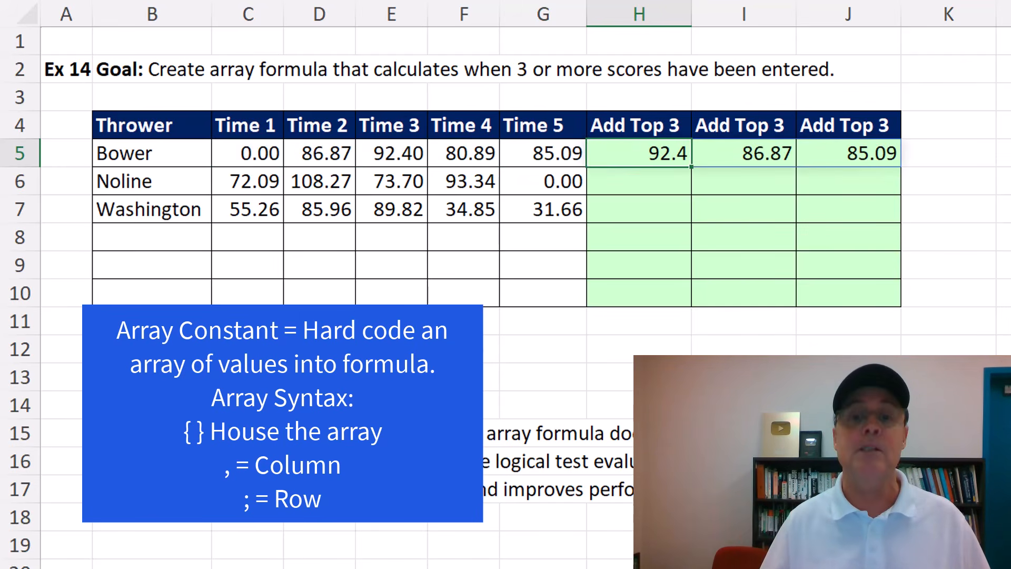
Try the row-oriented array constant {1;2;3} in H5's LARGE formula, and undo that change.
{"action": "key", "text": "F2"}
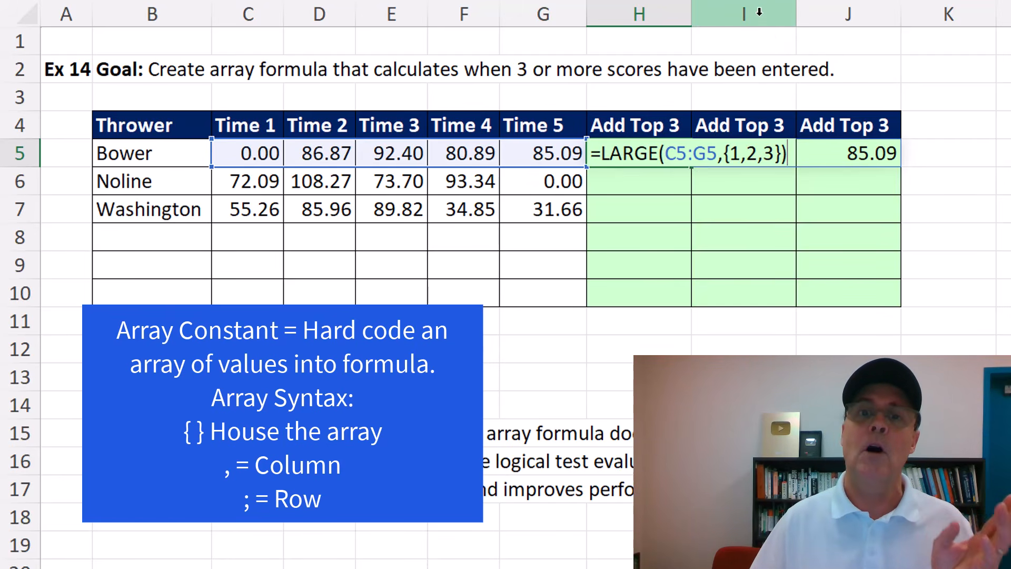
{"action": "left_click", "coordinate": [745, 153]}
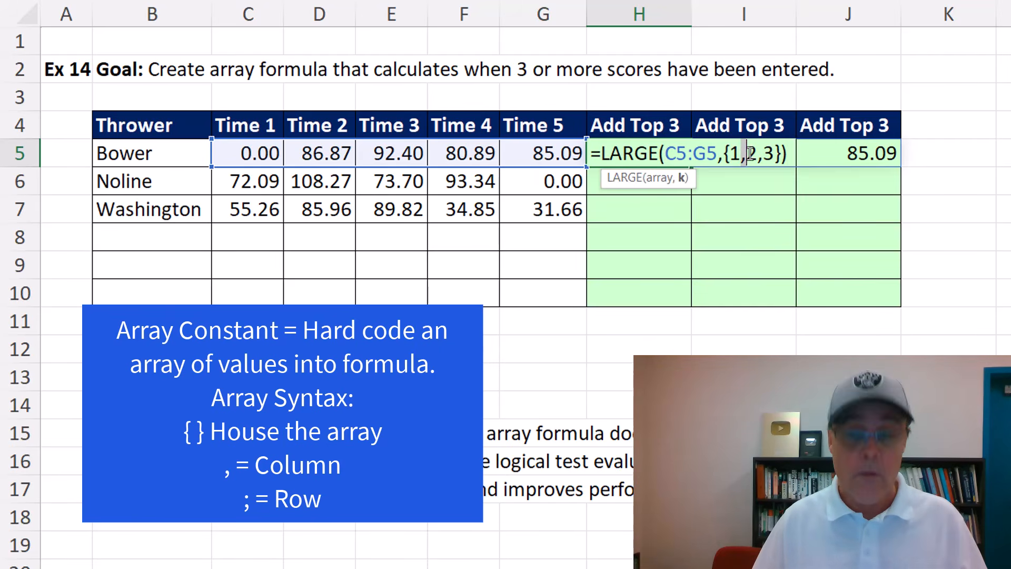
{"action": "key", "text": "BackSpace"}
{"action": "type", "text": ";"}
{"action": "left_click", "coordinate": [763, 155]}
{"action": "key", "text": "BackSpace"}
{"action": "type", "text": ";2;"}
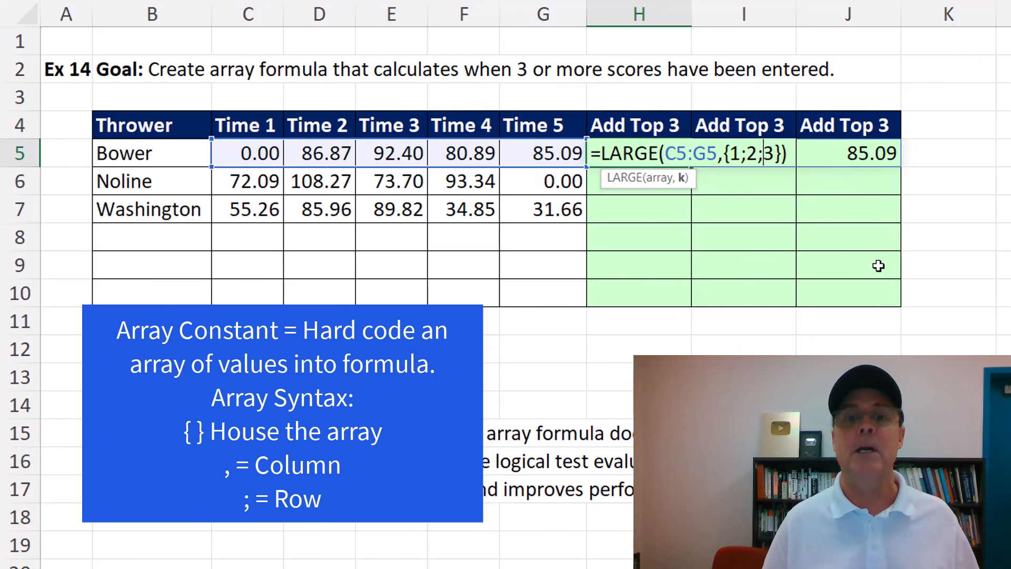
{"action": "key", "text": "ctrl+Return"}
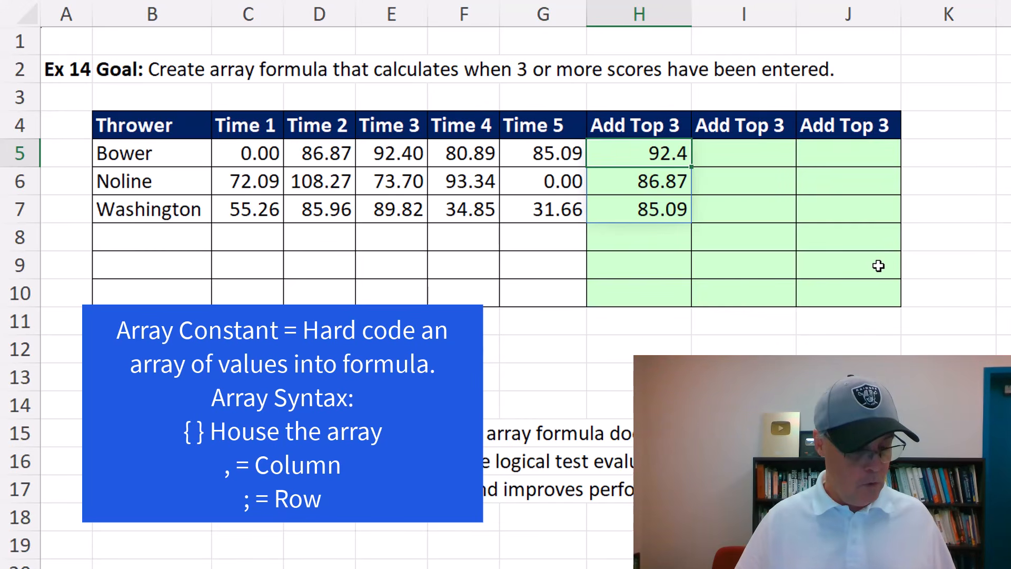
{"action": "key", "text": "ctrl+z"}
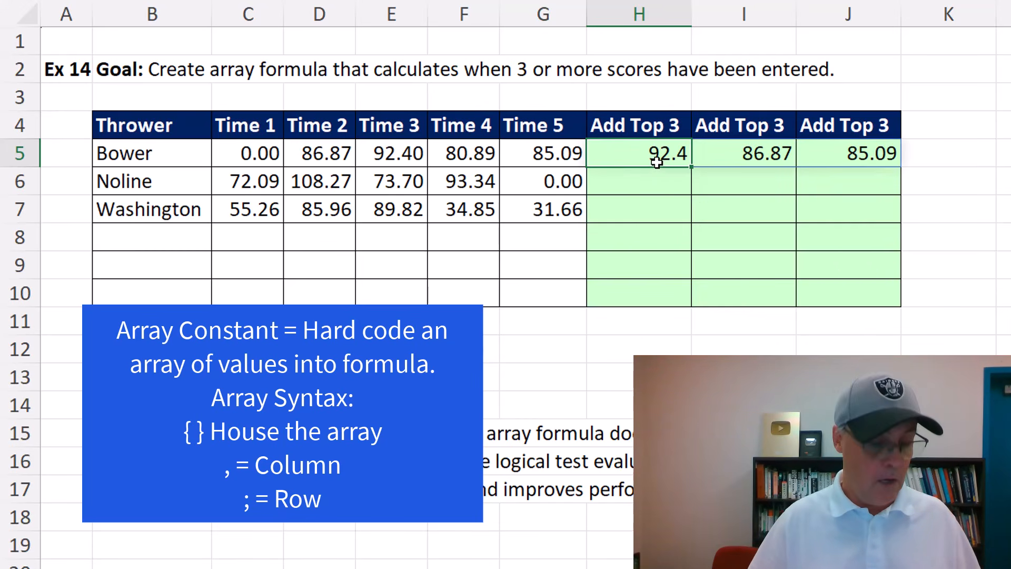
Wrap H5's LARGE formula in SUM to add the top three times, and copy it down through H10.
{"action": "key", "text": "F2"}
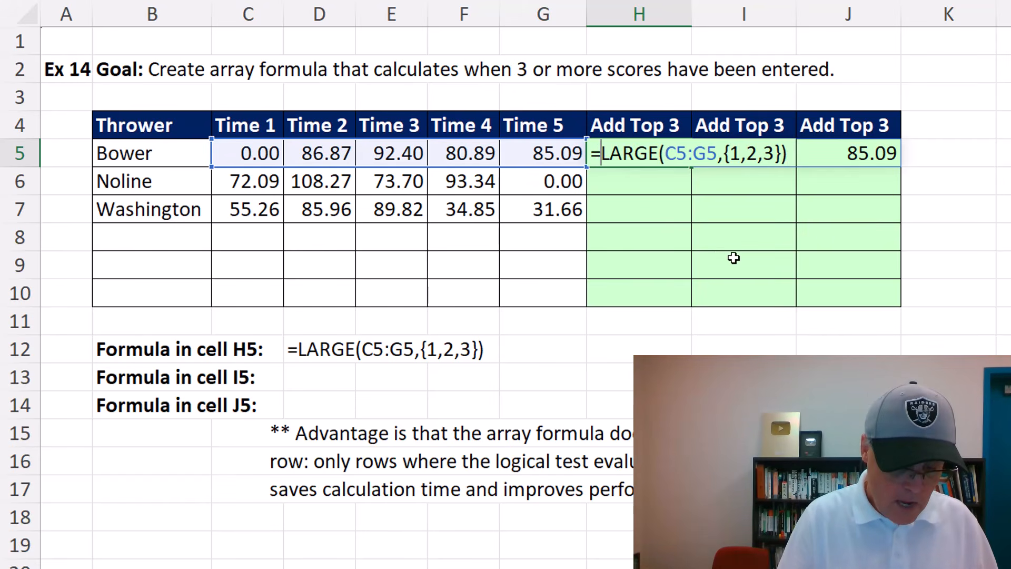
{"action": "type", "text": "SUM("}
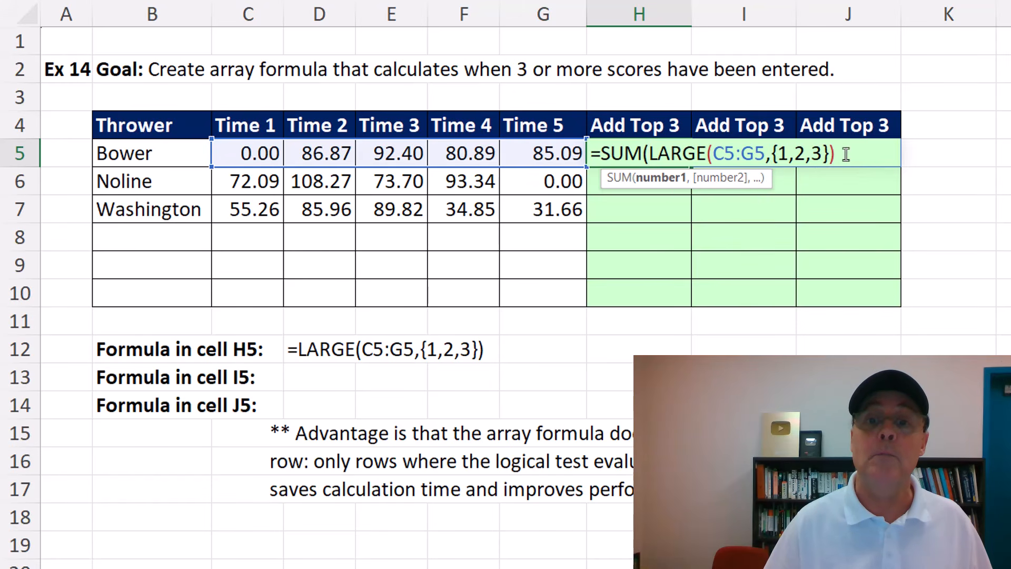
{"action": "type", "text": ")"}
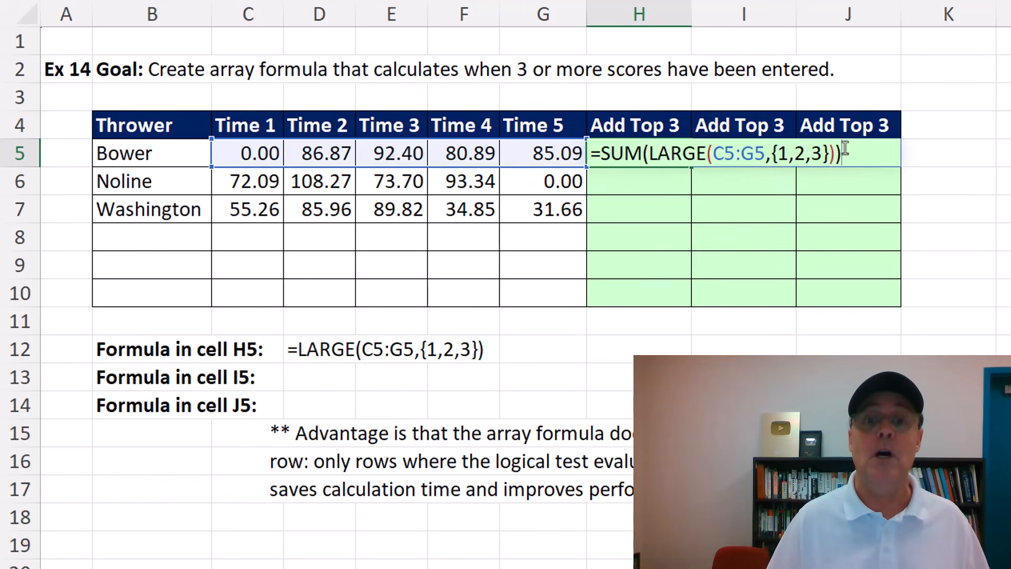
{"action": "key", "text": "ctrl+Return"}
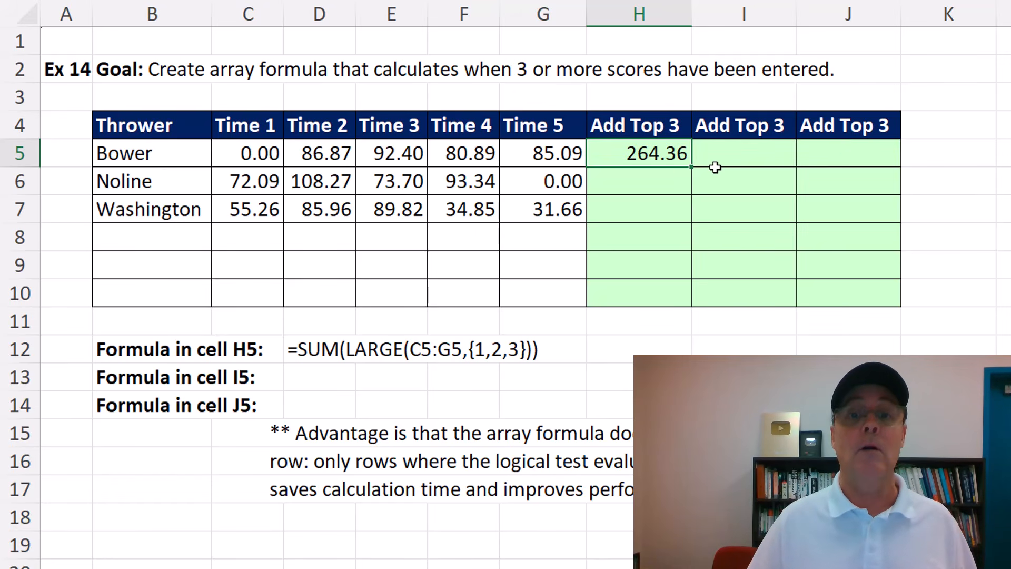
{"action": "left_click_drag", "start_coordinate": [693, 178], "coordinate": [689, 298]}
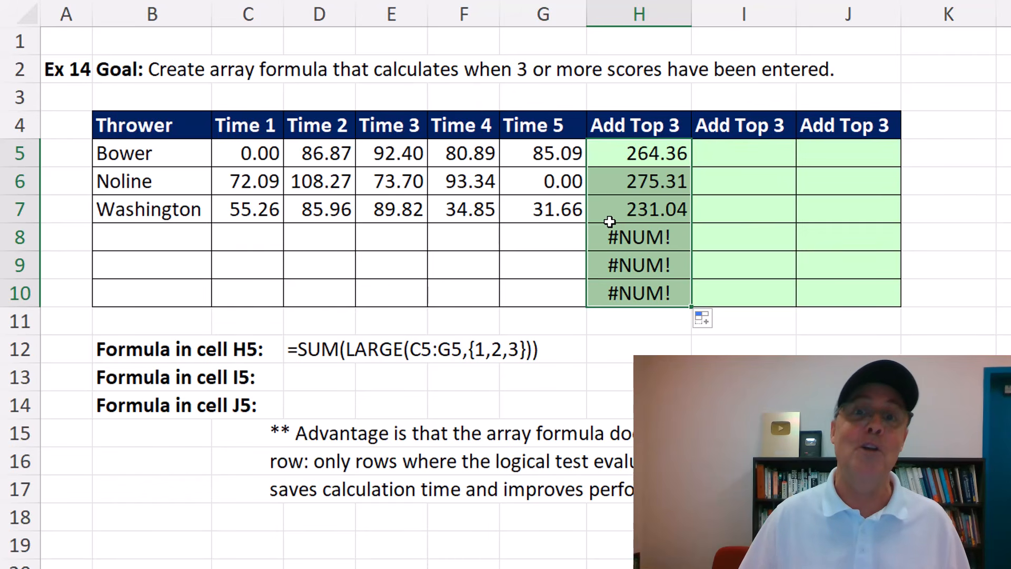
Wrap H5's SUM formula in IFERROR with an empty text string "" as the value_if_error, and copy it down through H10.
{"action": "left_click", "coordinate": [637, 152]}
{"action": "key", "text": "F2"}
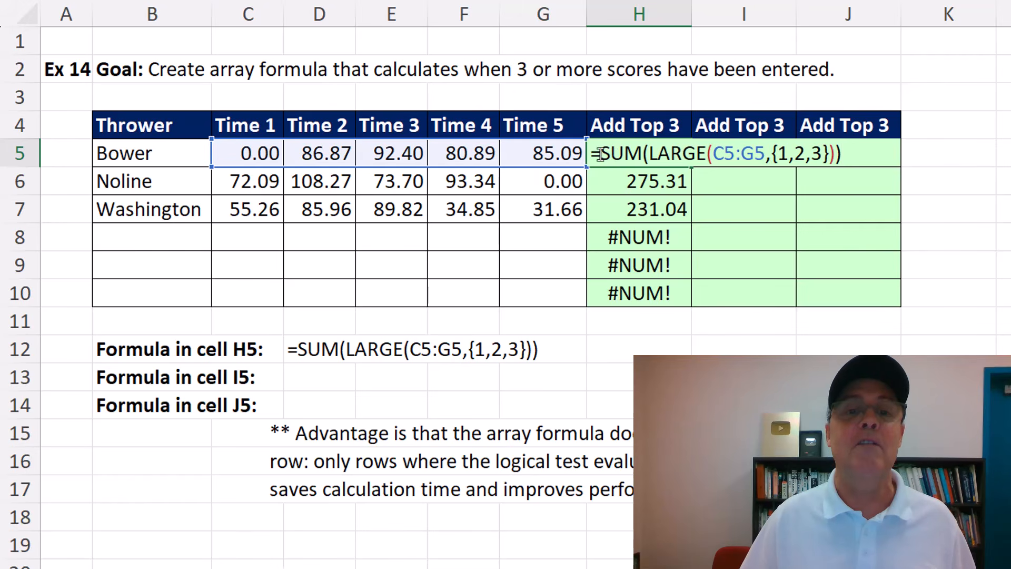
{"action": "left_click", "coordinate": [600, 153]}
{"action": "type", "text": "ife"}
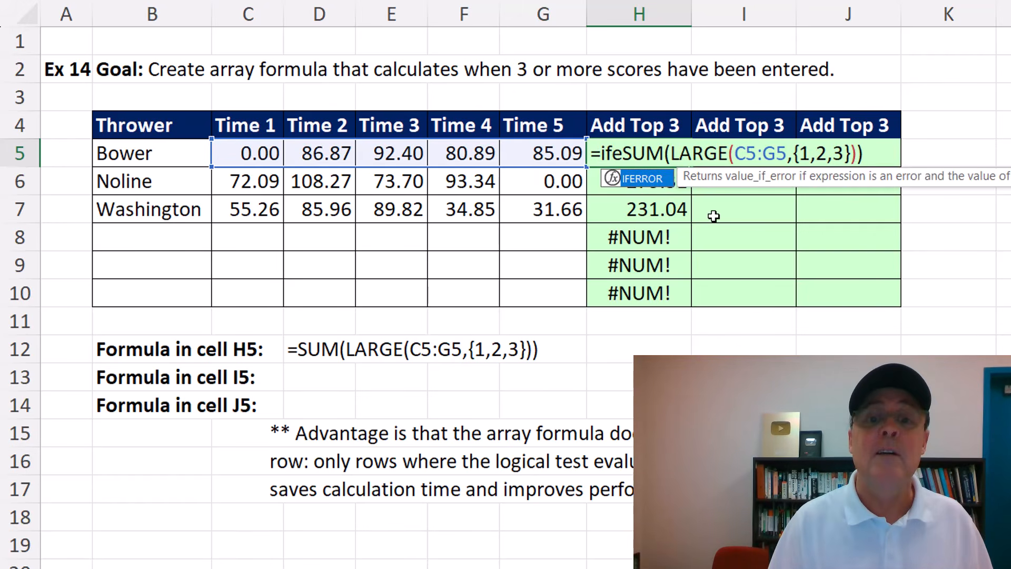
{"action": "key", "text": "Tab"}
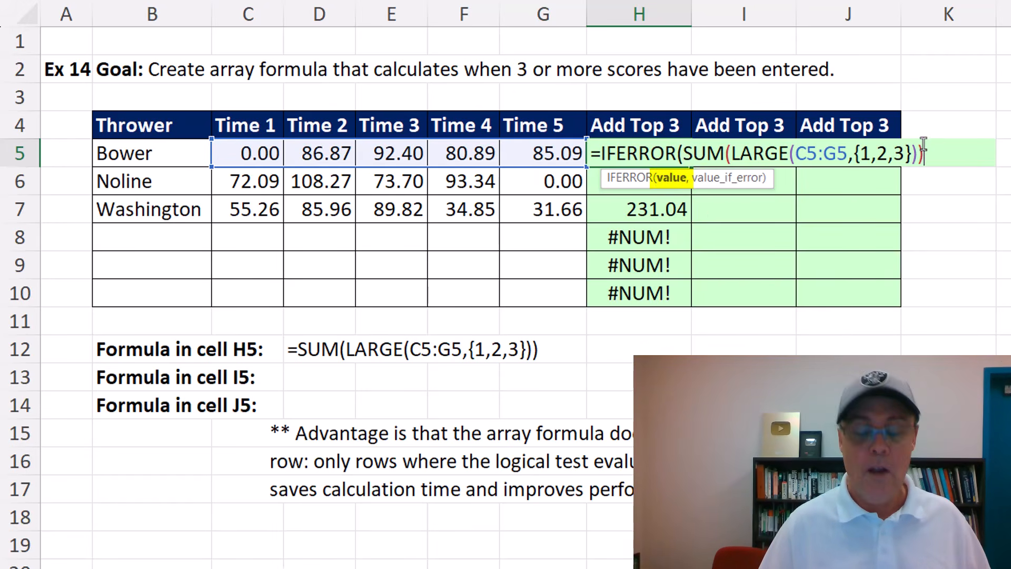
{"action": "type", "text": ","}
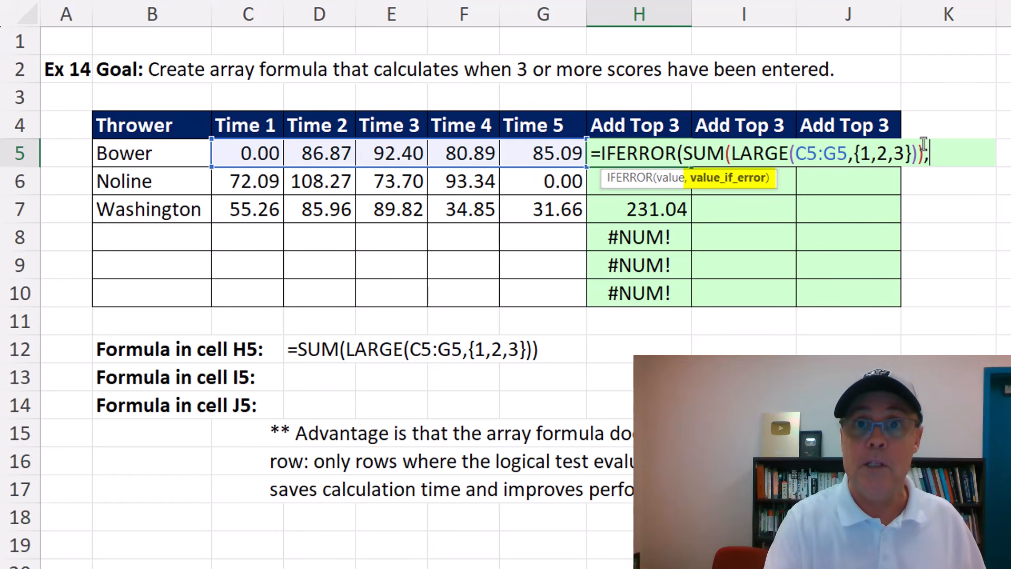
{"action": "type", "text": "\"\""}
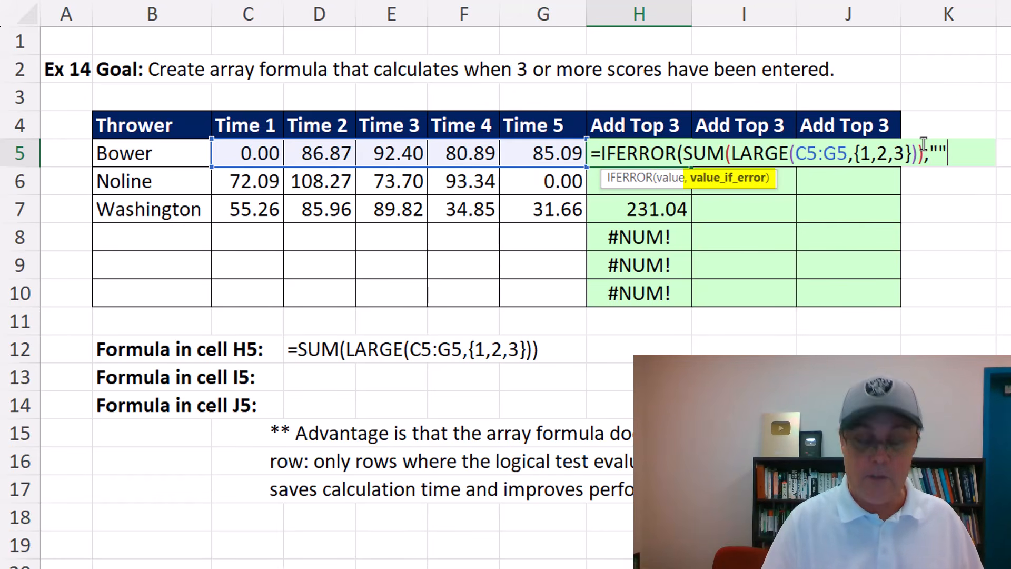
{"action": "type", "text": ")"}
{"action": "key", "text": "ctrl+Return"}
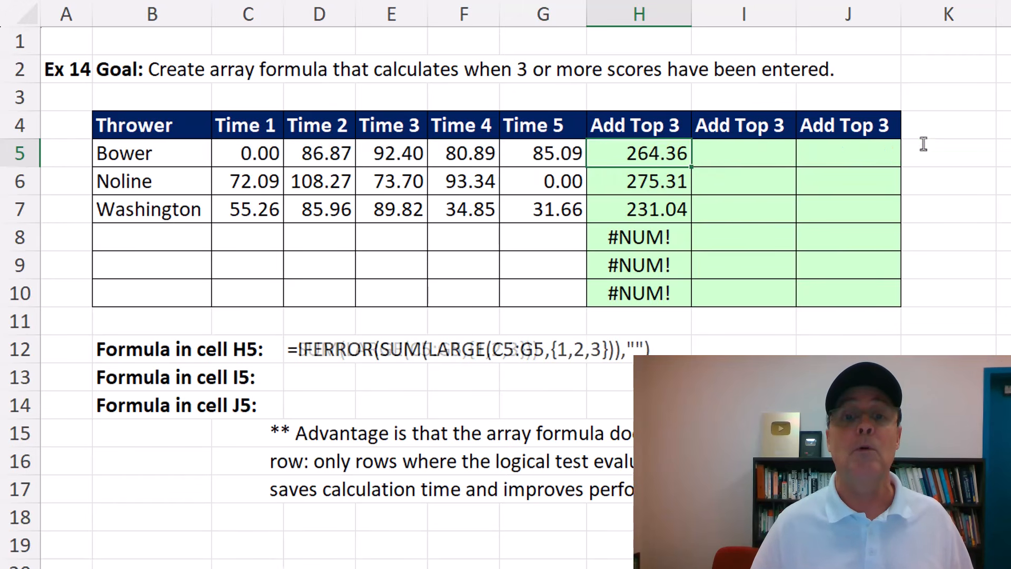
{"action": "double_click", "coordinate": [693, 170]}
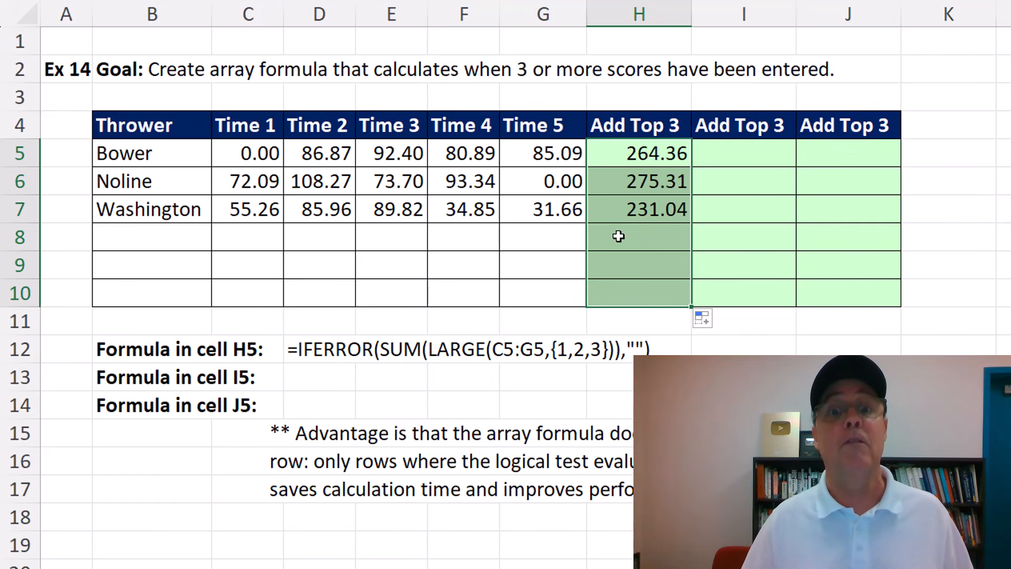
Open H10's IFERROR formula and evaluate its value argument, leaving the formula as it is.
{"action": "left_click", "coordinate": [620, 293]}
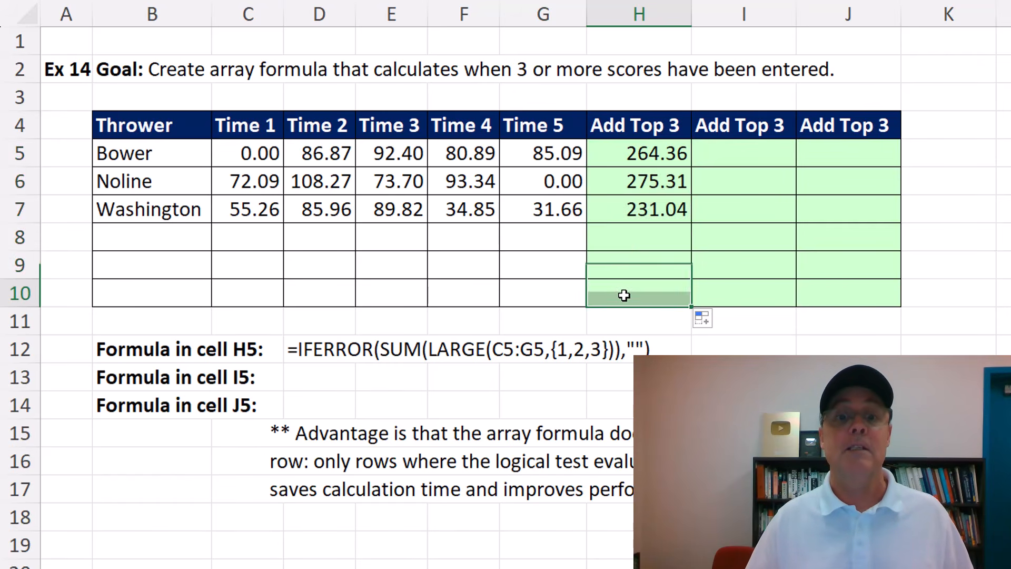
{"action": "key", "text": "F2"}
{"action": "left_click", "coordinate": [704, 292]}
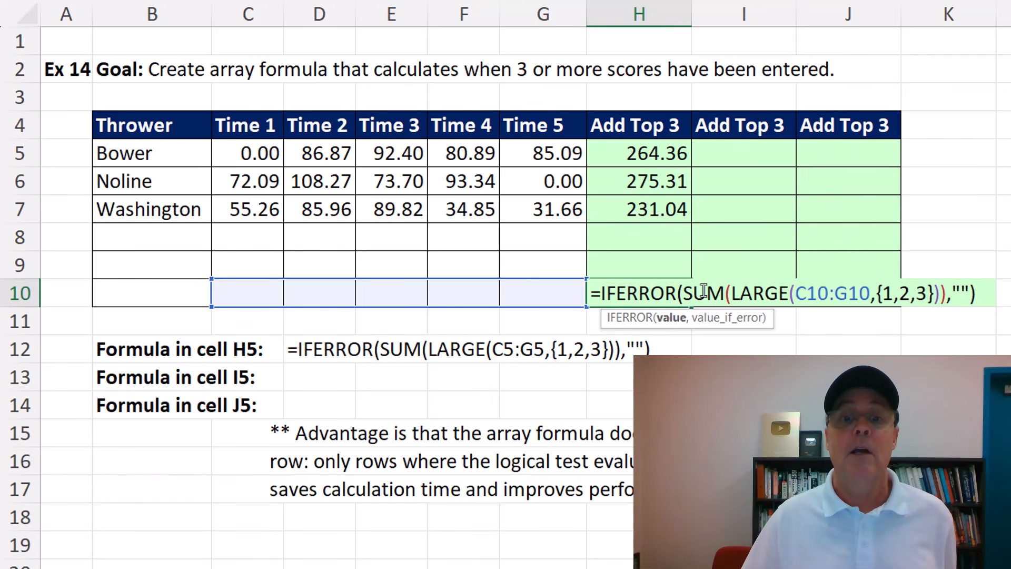
{"action": "left_click", "coordinate": [671, 318]}
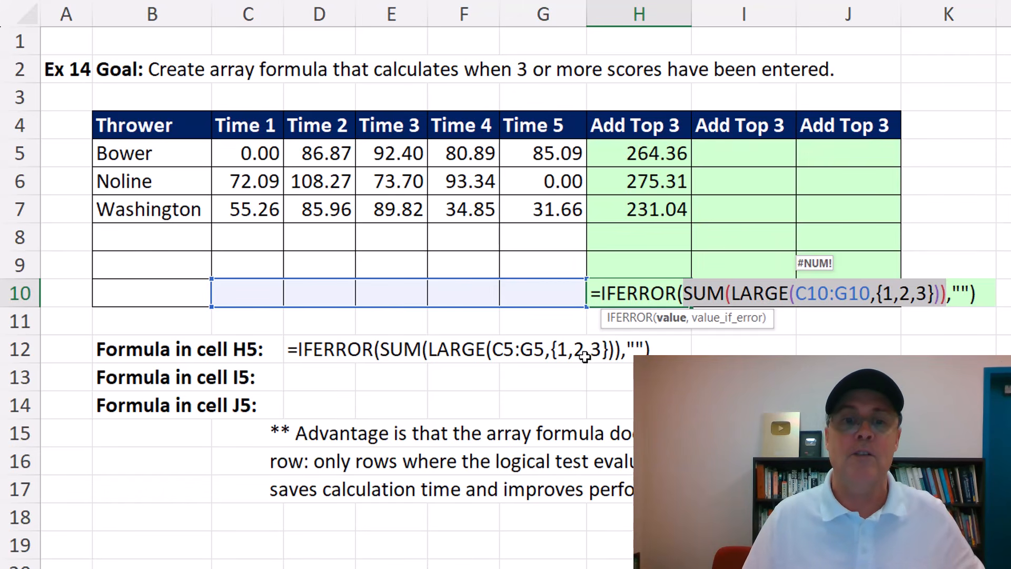
{"action": "key", "text": "Escape"}
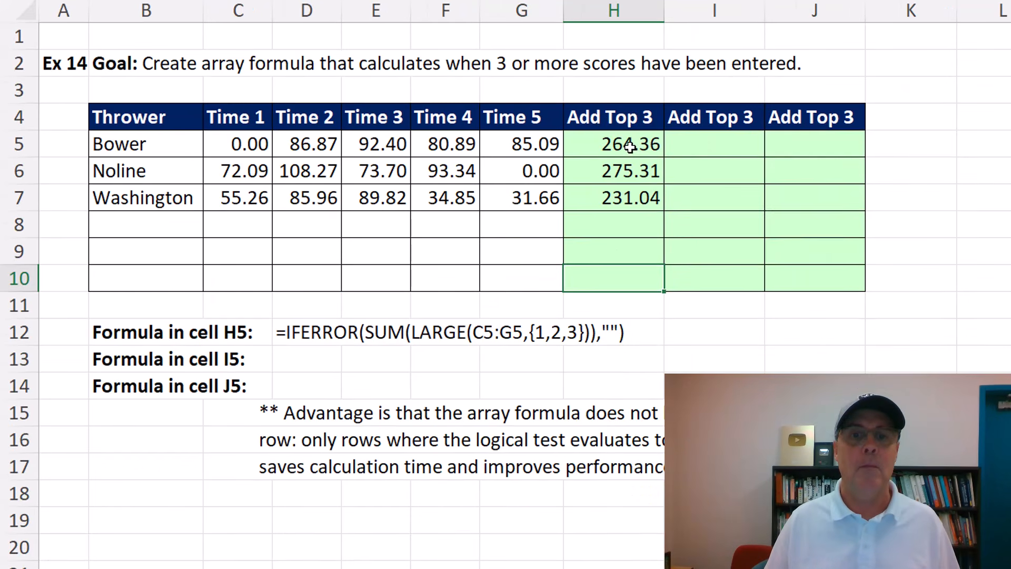
Copy the expression SUM(LARGE(C5:G5,{1,2,3})) from the value argument of H5's IFERROR formula.
{"action": "double_click", "coordinate": [630, 147]}
{"action": "left_click", "coordinate": [667, 145]}
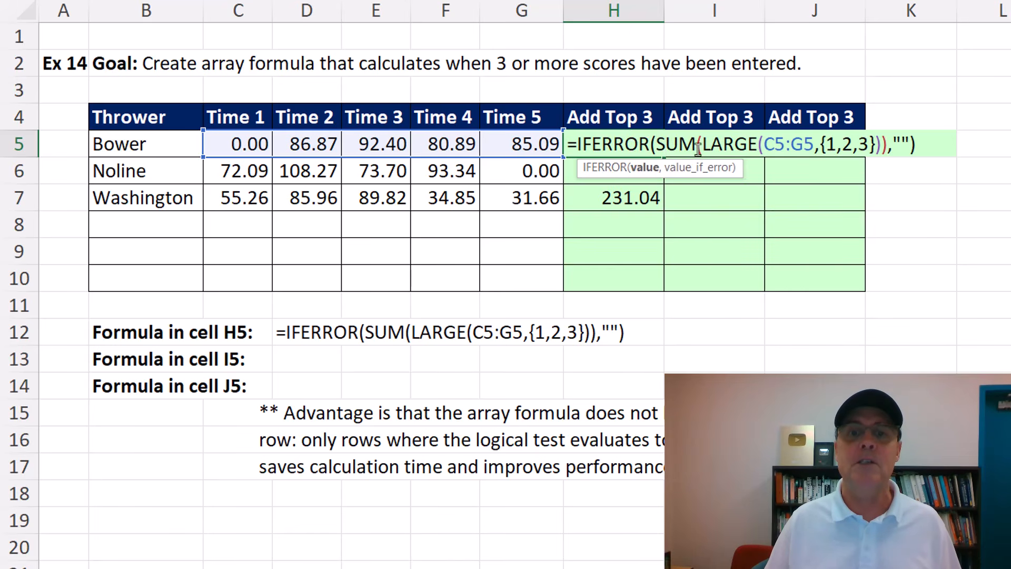
{"action": "left_click", "coordinate": [653, 175]}
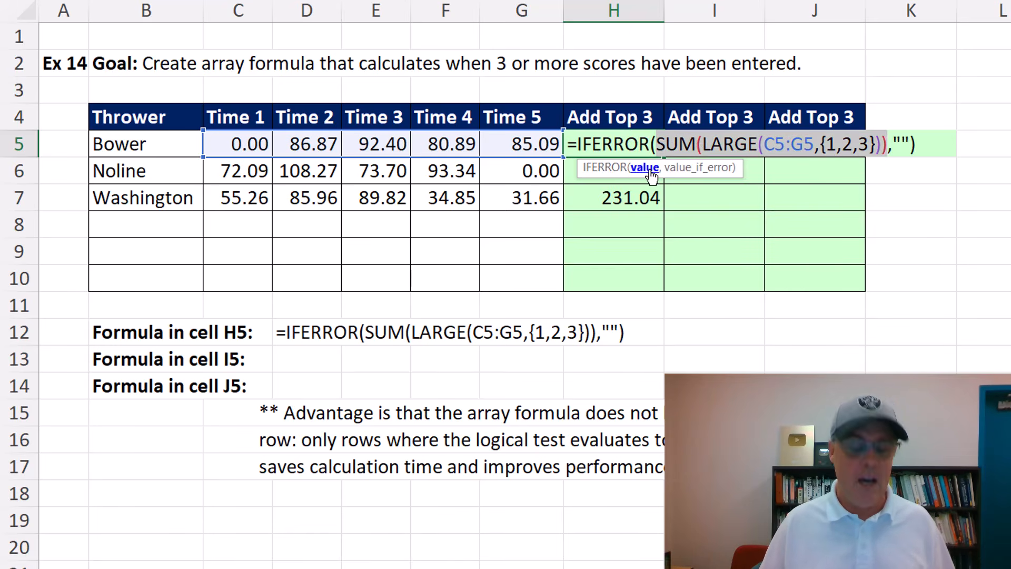
{"action": "key", "text": "ctrl+c"}
{"action": "key", "text": "Escape"}
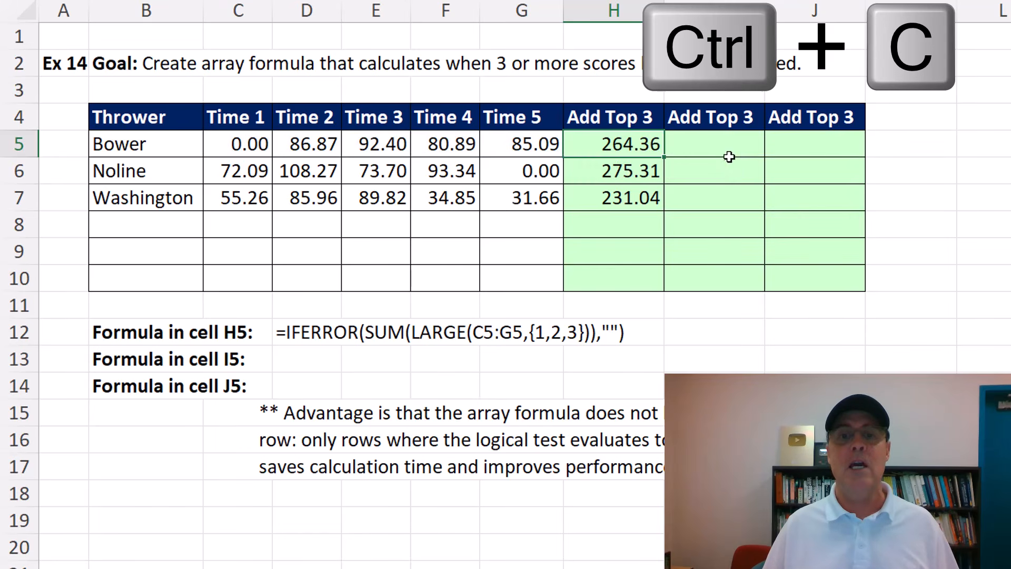
Start an IF formula in I5 with the logical test COUNT(C5:G5)>2.
{"action": "left_click", "coordinate": [725, 147]}
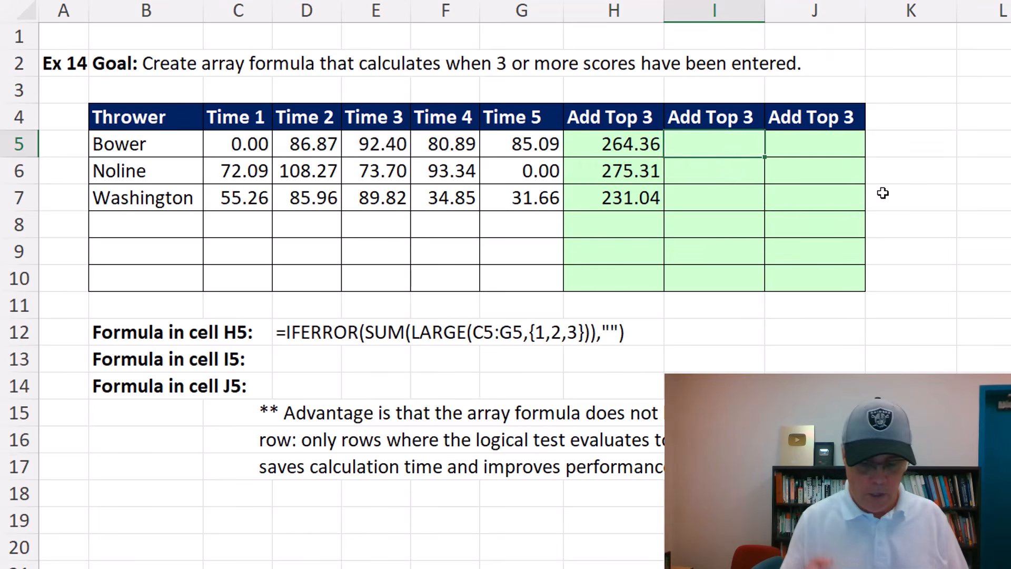
{"action": "type", "text": "=IF("}
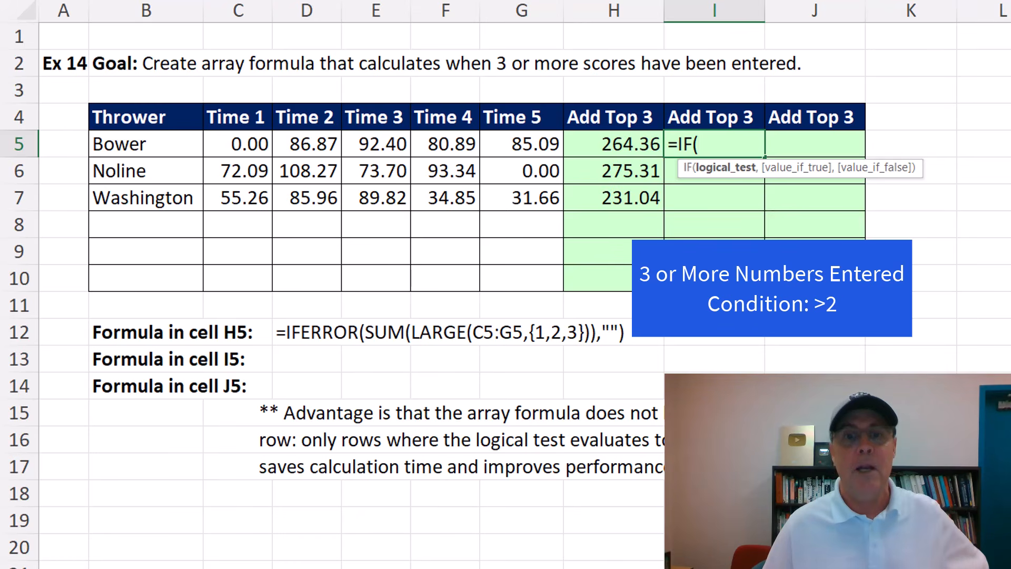
{"action": "type", "text": "count"}
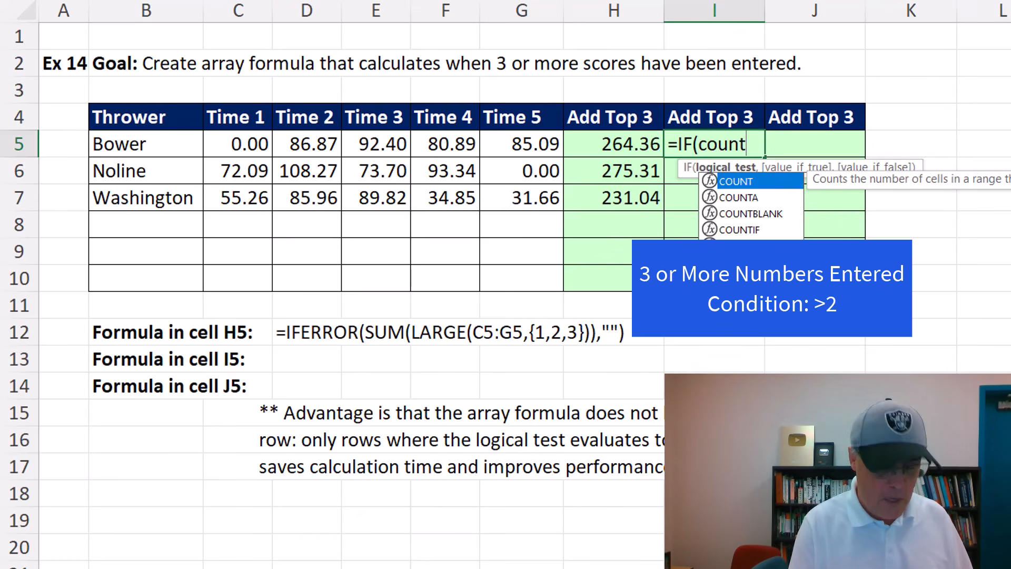
{"action": "key", "text": "Tab"}
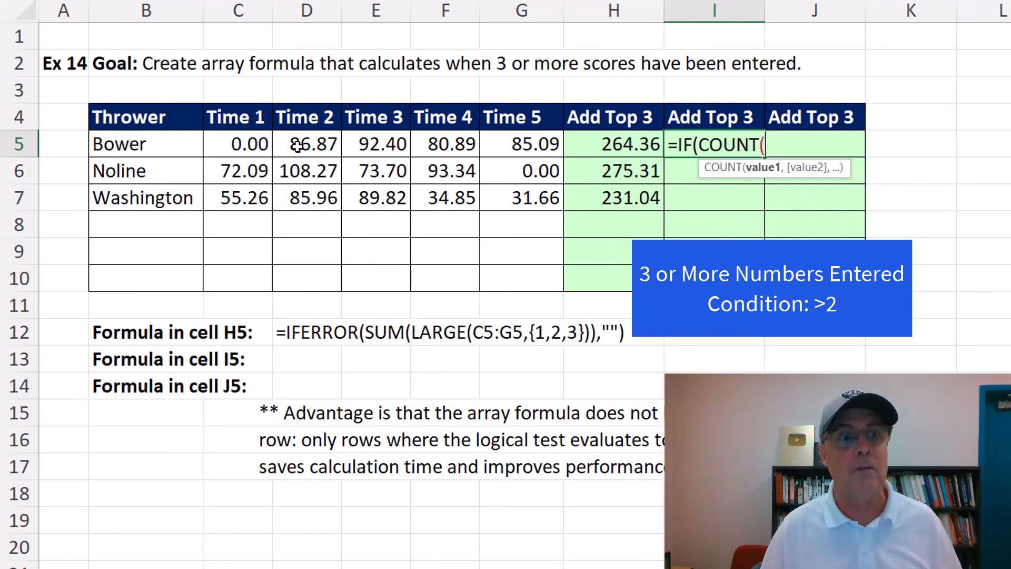
{"action": "left_click_drag", "start_coordinate": [237, 143], "coordinate": [509, 149]}
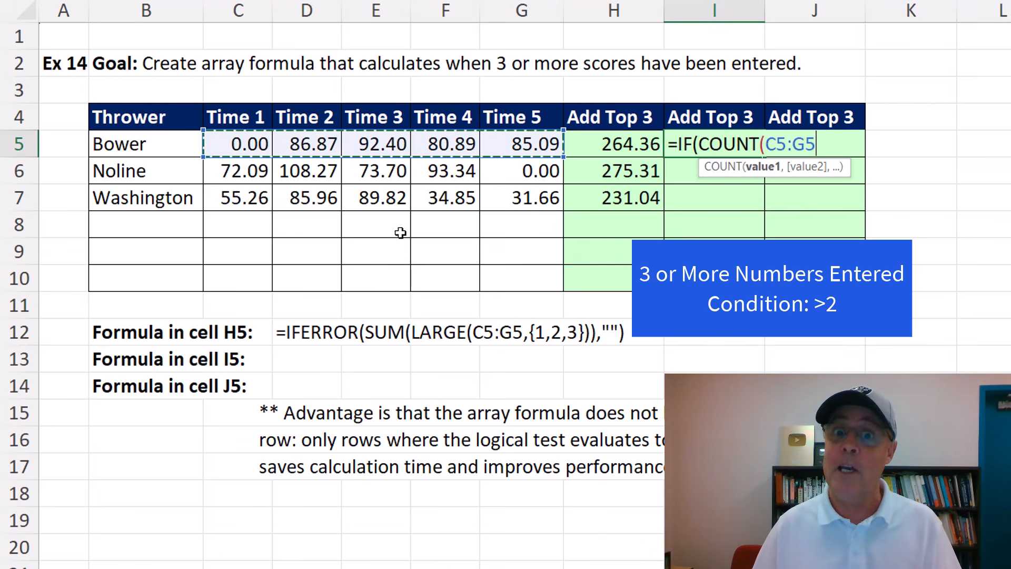
{"action": "type", "text": ")"}
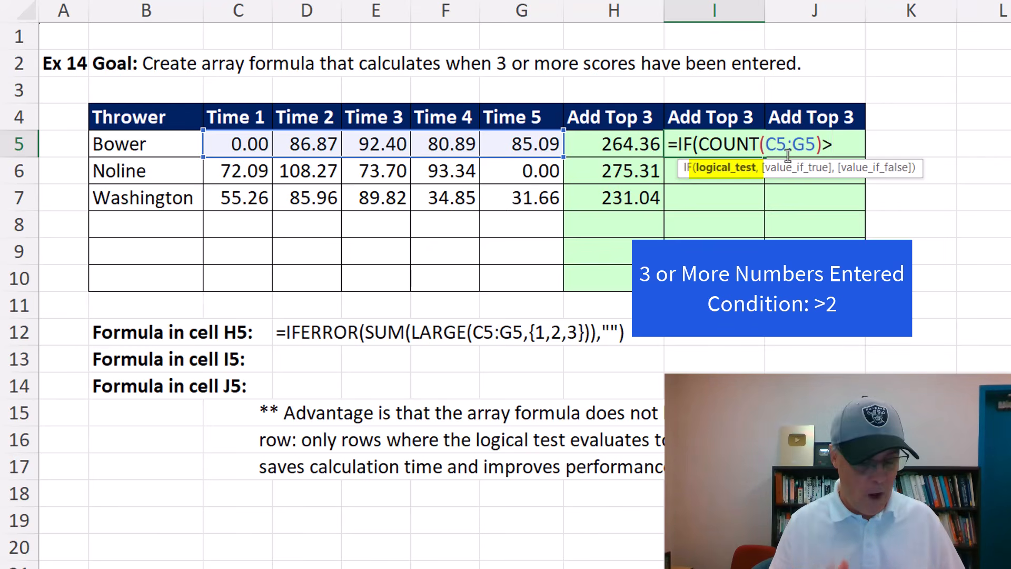
{"action": "type", "text": ">2"}
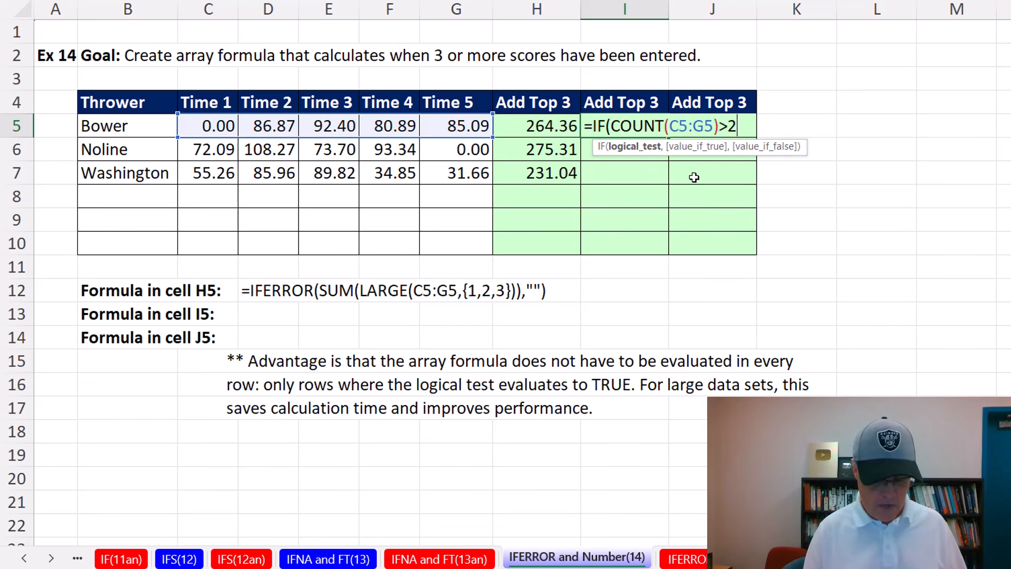
Complete I5's IF with the copied SUM(LARGE(C5:G5,{1,2,3})) as value_if_true and "" as value_if_false, and copy it down through I10.
{"action": "type", "text": ","}
{"action": "key", "text": "ctrl+v"}
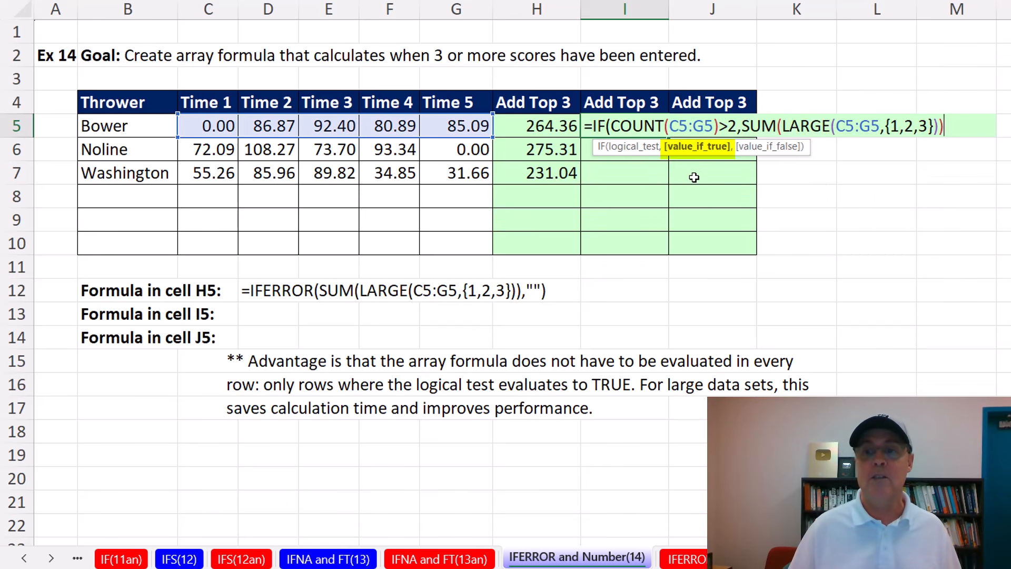
{"action": "type", "text": ","}
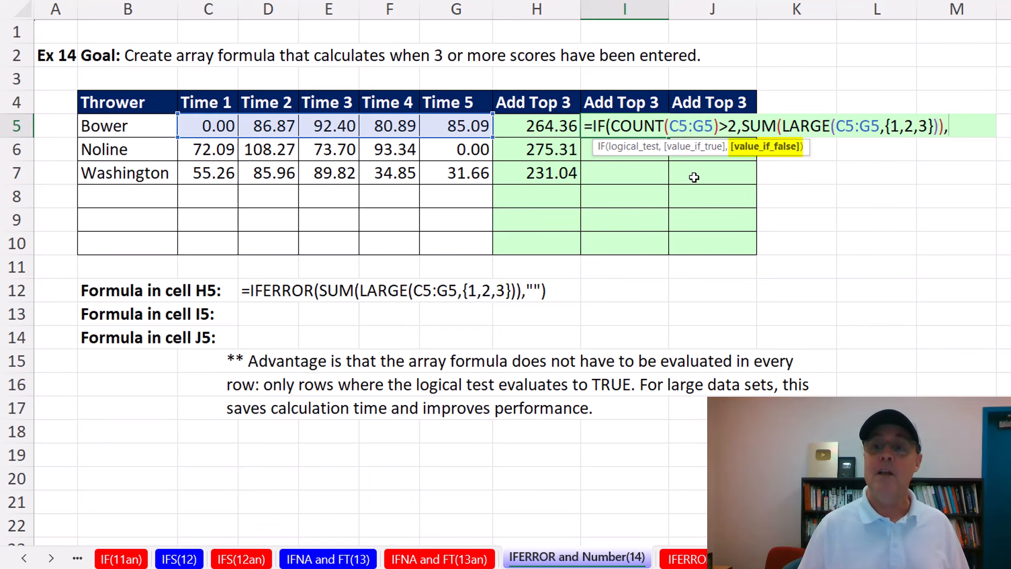
{"action": "type", "text": "\"\")"}
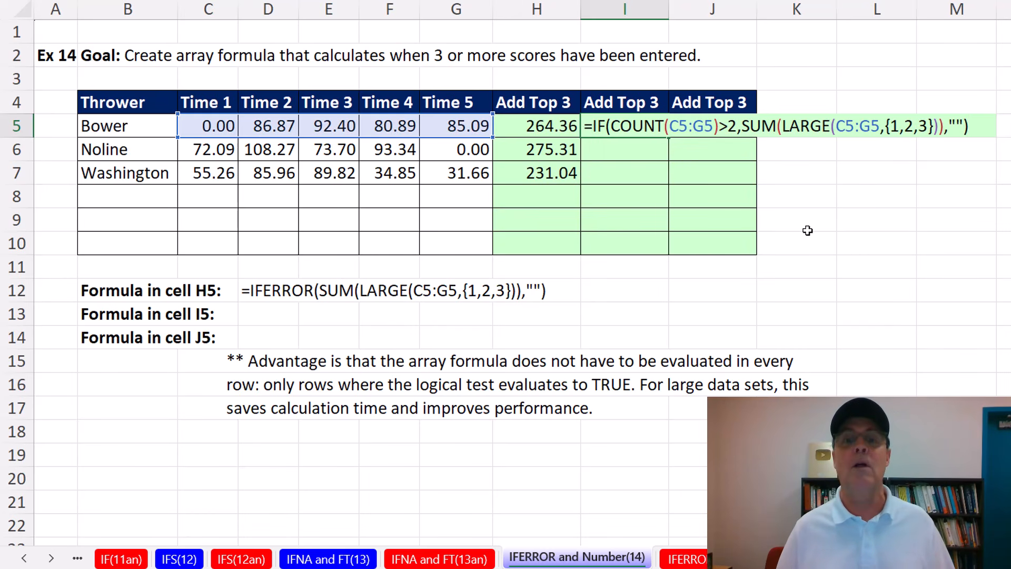
{"action": "key", "text": "ctrl+Return"}
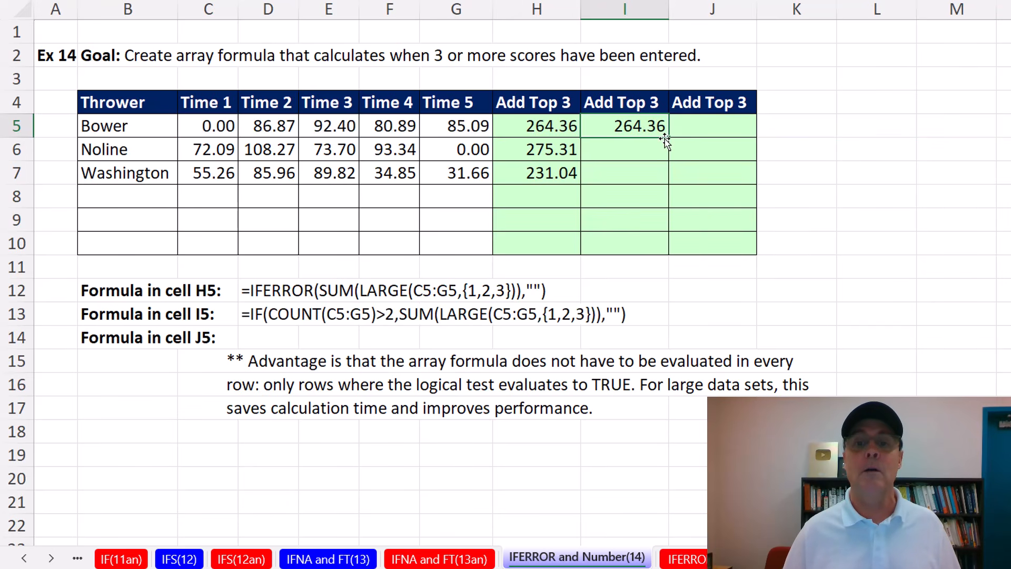
{"action": "left_click_drag", "start_coordinate": [668, 138], "coordinate": [667, 248]}
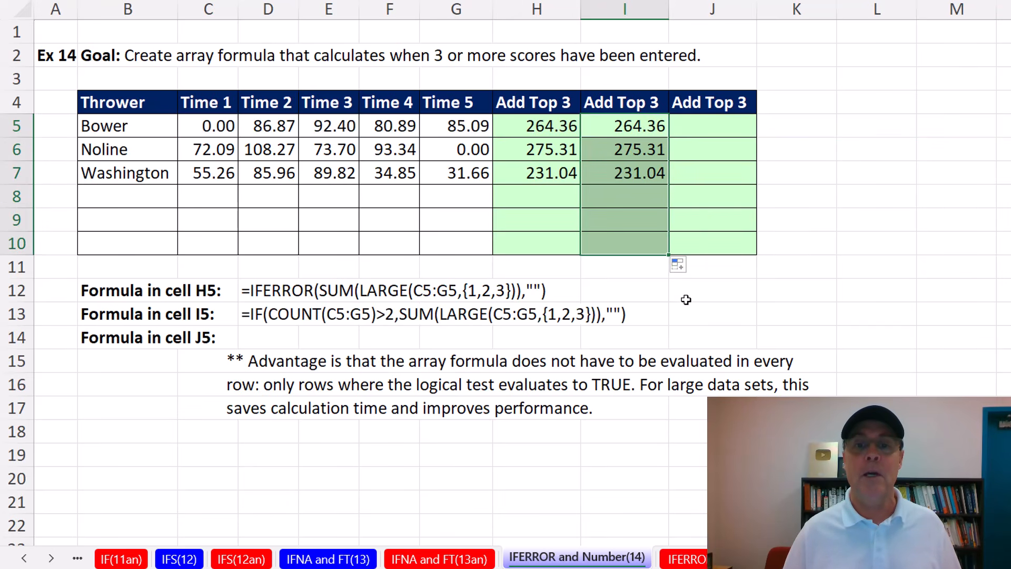
Examine the logical test, value_if_true and value_if_false arguments of I10's IF formula.
{"action": "left_click", "coordinate": [643, 242]}
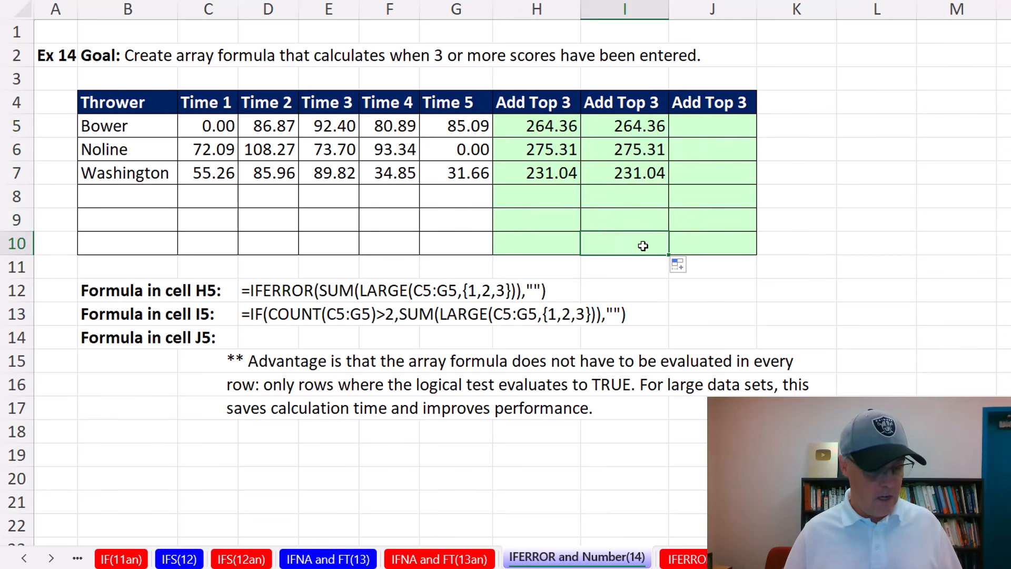
{"action": "key", "text": "F2"}
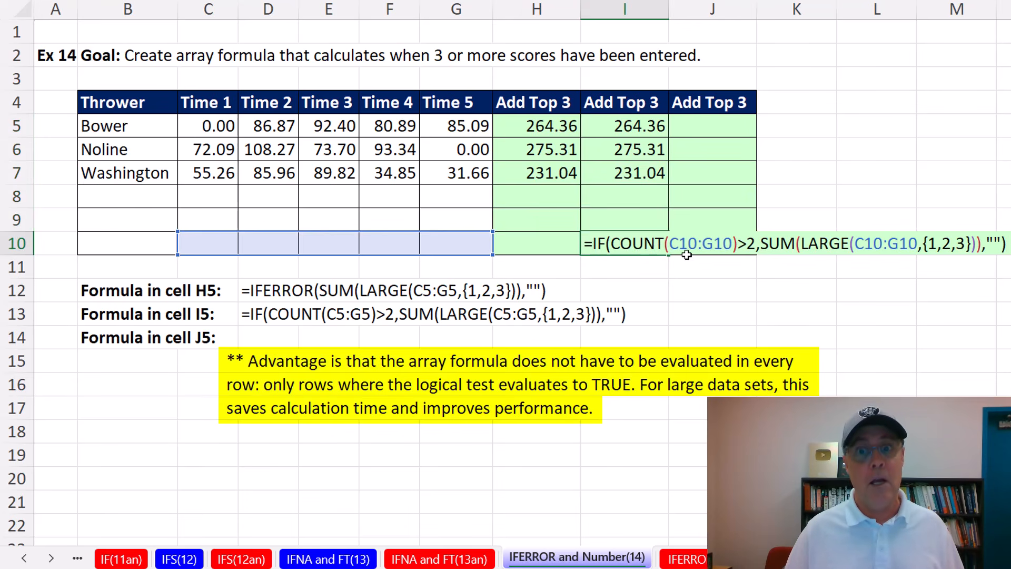
{"action": "left_click_drag", "start_coordinate": [614, 244], "coordinate": [753, 240]}
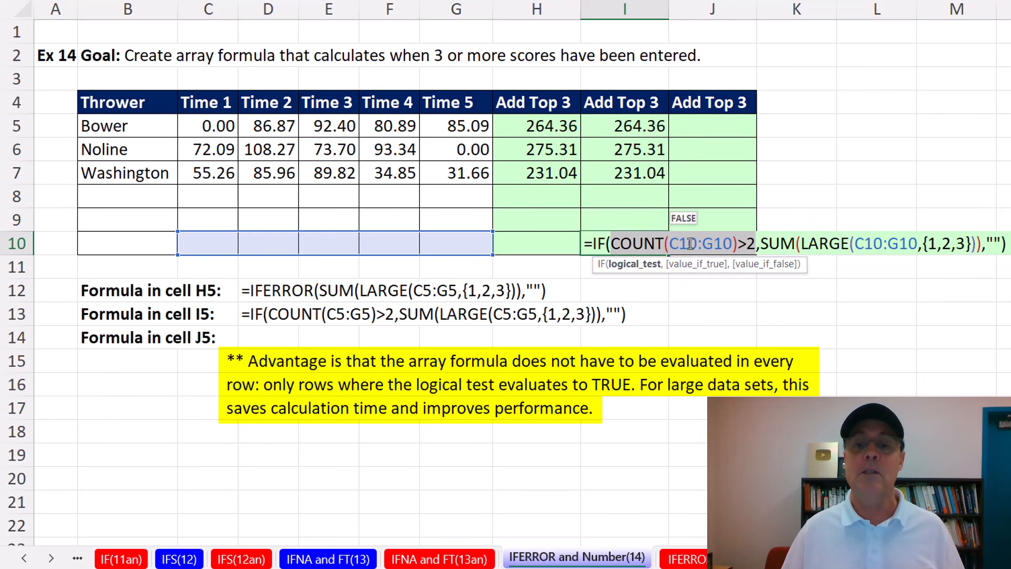
{"action": "left_click", "coordinate": [698, 265]}
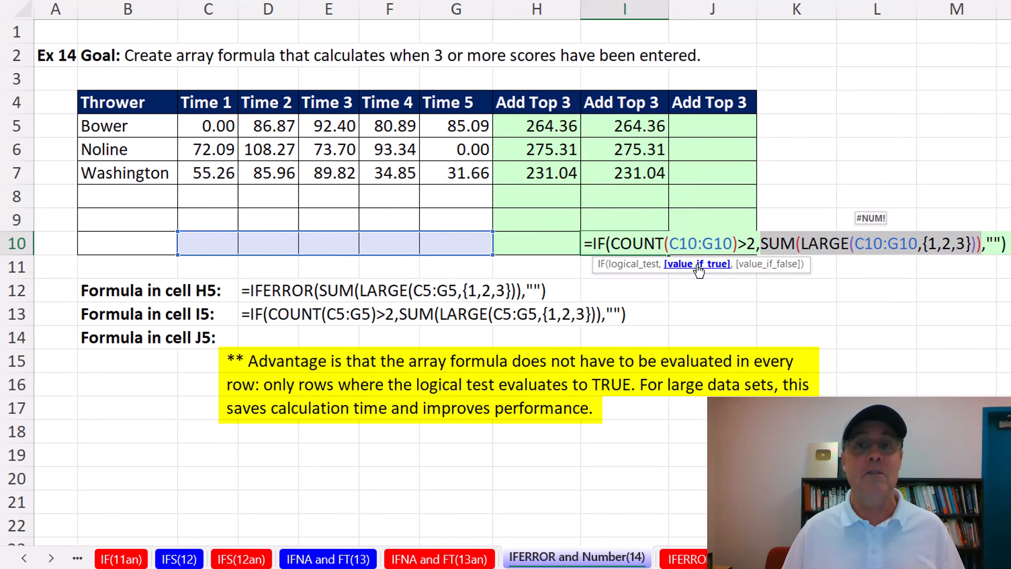
{"action": "left_click", "coordinate": [767, 266]}
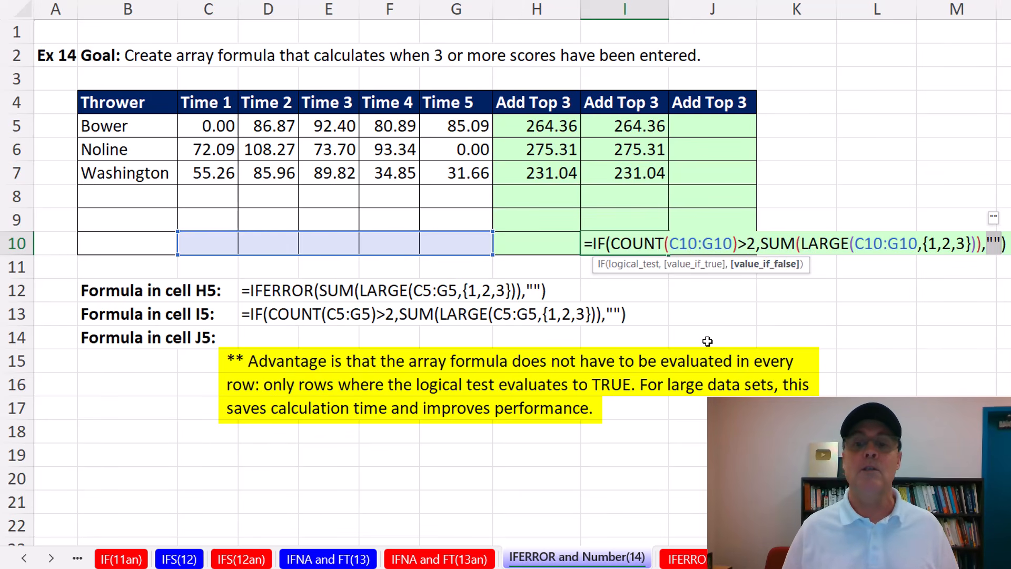
{"action": "key", "text": "ctrl+Return"}
Compare the IFERROR formulas in H10 and H5 with the IF and COUNT formula in I5.
{"action": "left_click", "coordinate": [558, 241]}
{"action": "double_click", "coordinate": [558, 241]}
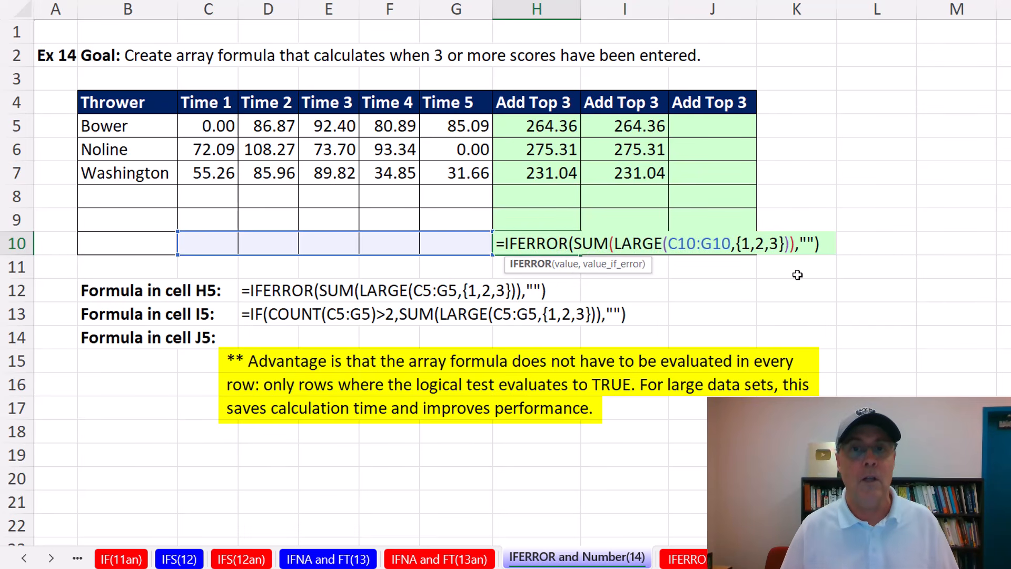
{"action": "key", "text": "ctrl+Return"}
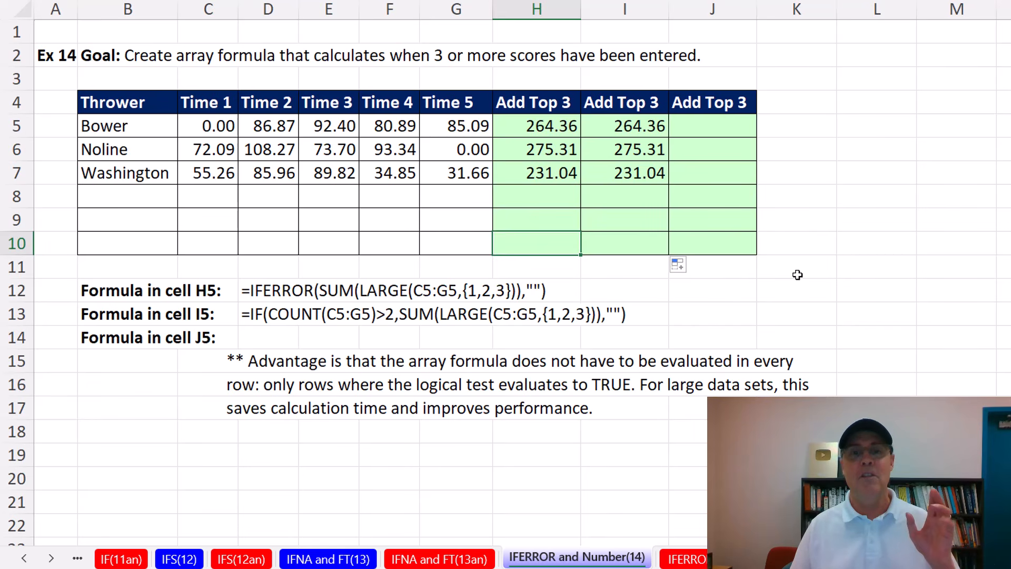
{"action": "double_click", "coordinate": [536, 126]}
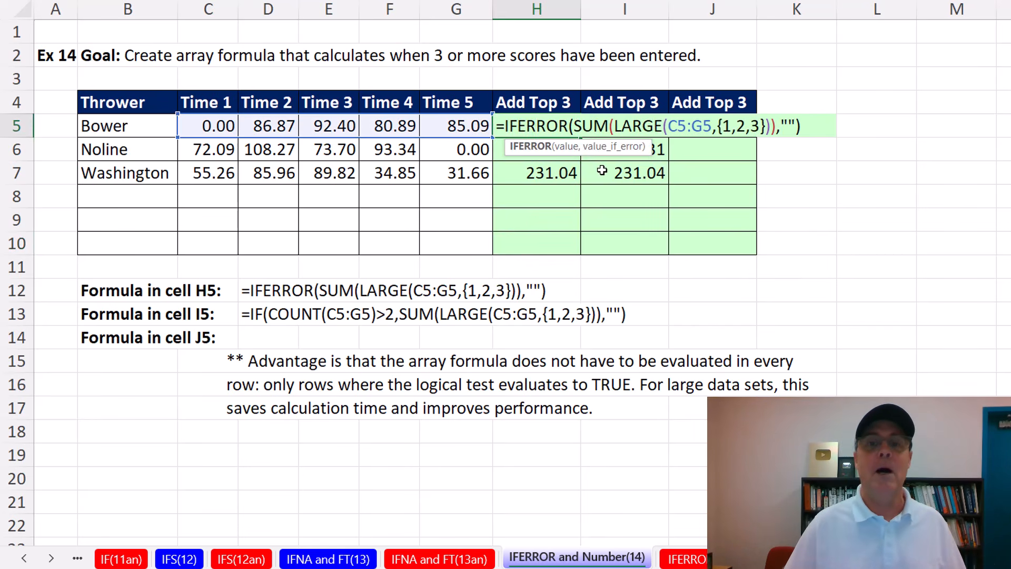
{"action": "key", "text": "Escape"}
{"action": "double_click", "coordinate": [614, 126]}
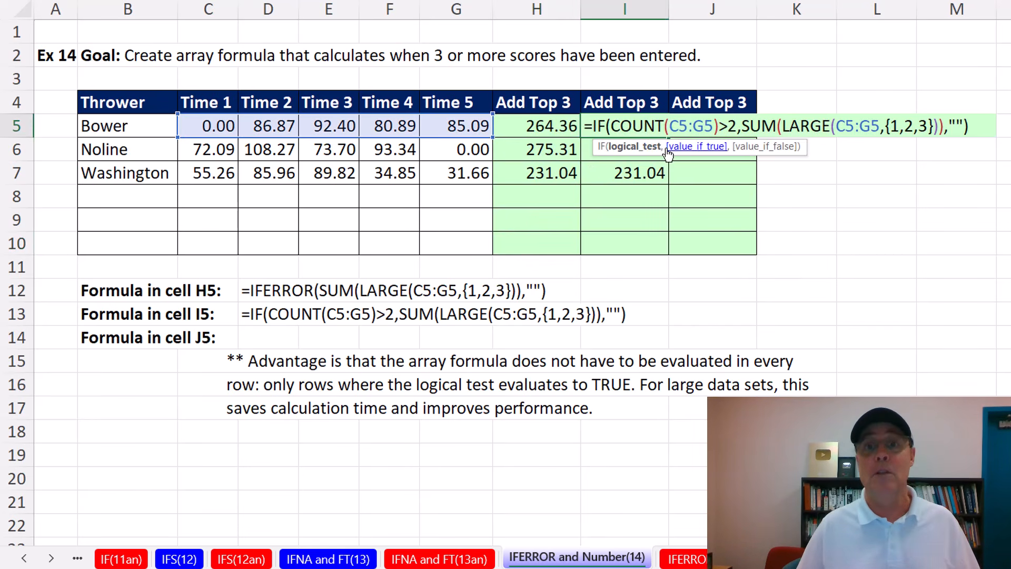
{"action": "key", "text": "Escape"}
Review the IFNA and FORMULATEXT formula in G6 on the IFNA and FT(13) sheet.
{"action": "left_click", "coordinate": [324, 560]}
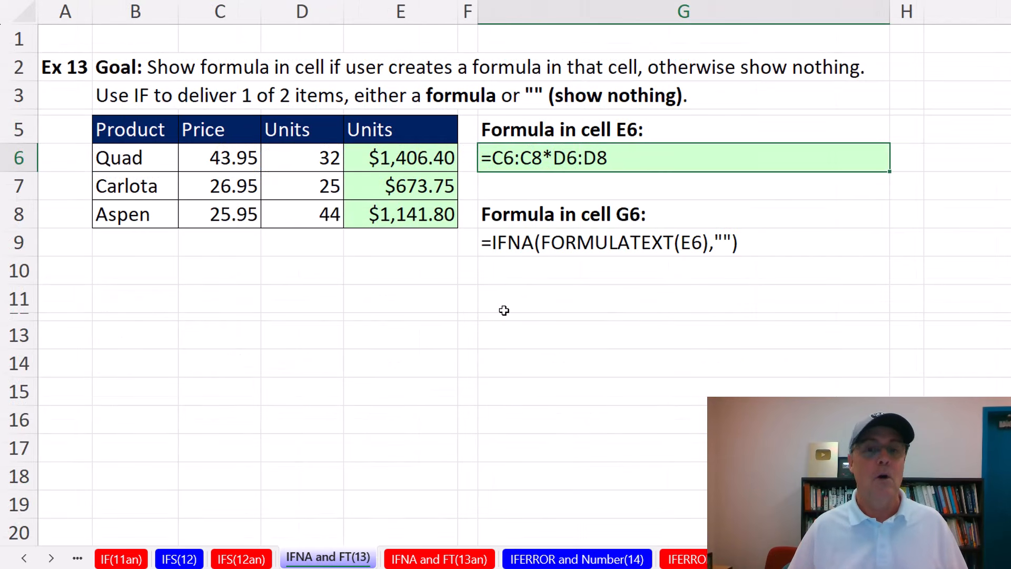
{"action": "double_click", "coordinate": [554, 163]}
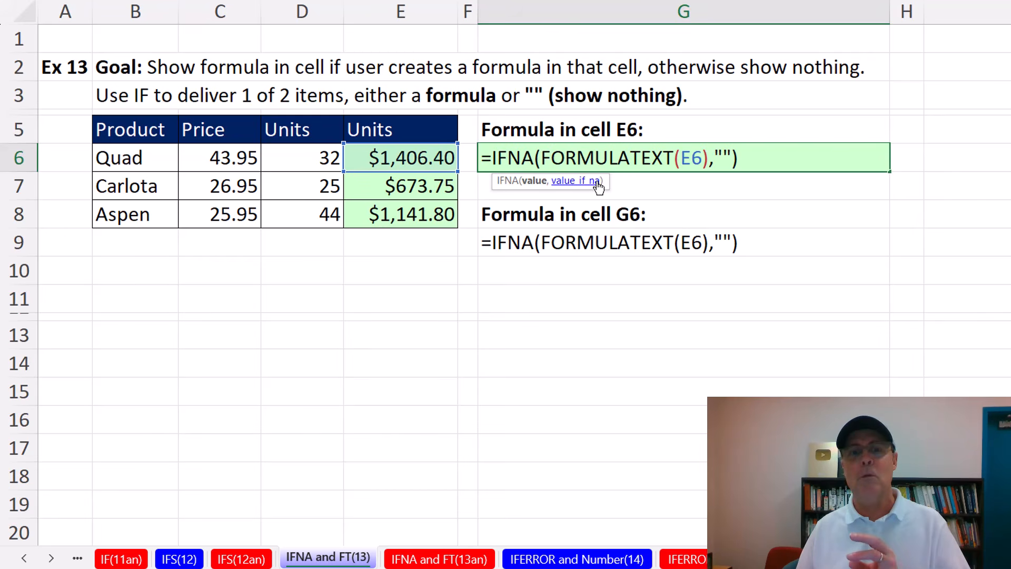
{"action": "key", "text": "Escape"}
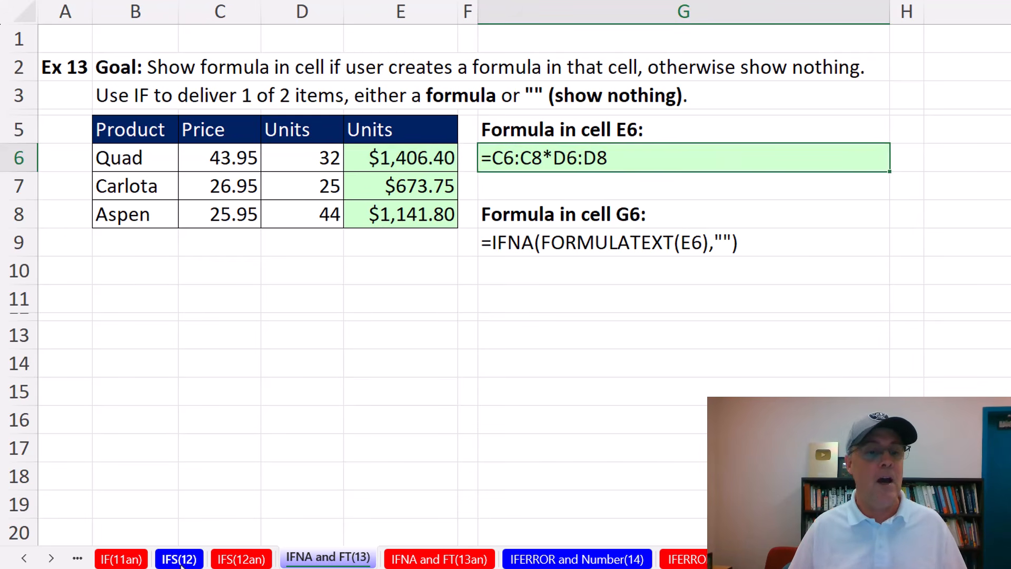
Review the IFS formula in B12 on the IFS(12) sheet.
{"action": "left_click", "coordinate": [179, 560]}
{"action": "double_click", "coordinate": [143, 282]}
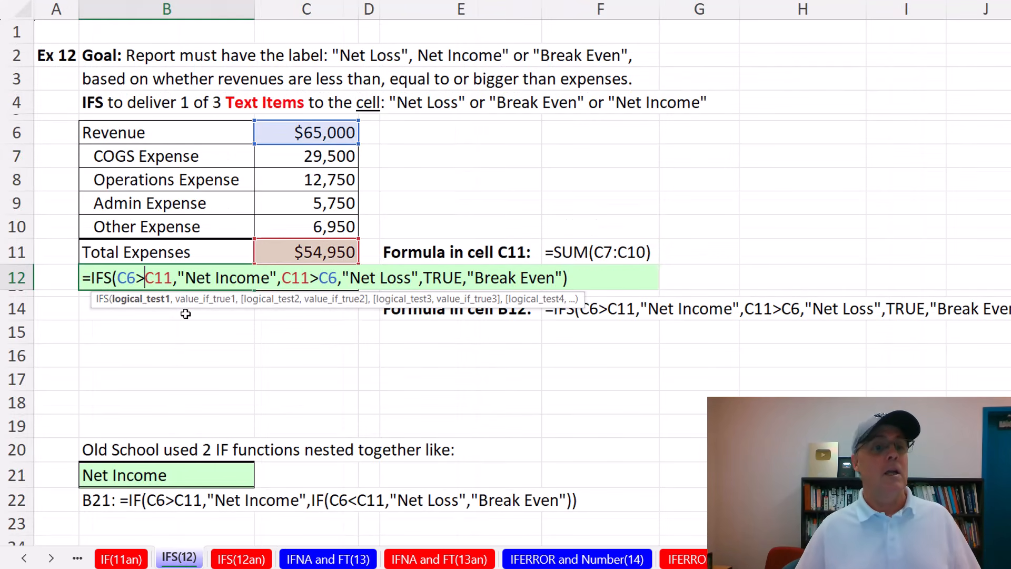
{"action": "key", "text": "Escape"}
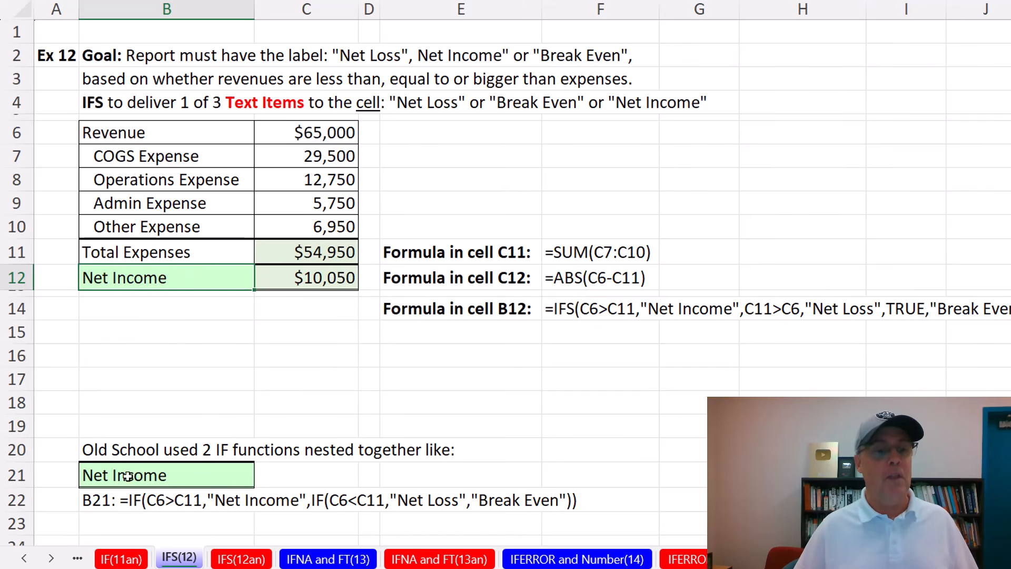
Review the IF and OR formula in E10 on the IF(11) sheet.
{"action": "left_click", "coordinate": [24, 561]}
{"action": "left_click", "coordinate": [25, 561]}
{"action": "left_click", "coordinate": [24, 561]}
{"action": "left_click", "coordinate": [25, 560]}
{"action": "left_click", "coordinate": [25, 561]}
{"action": "left_click", "coordinate": [329, 559]}
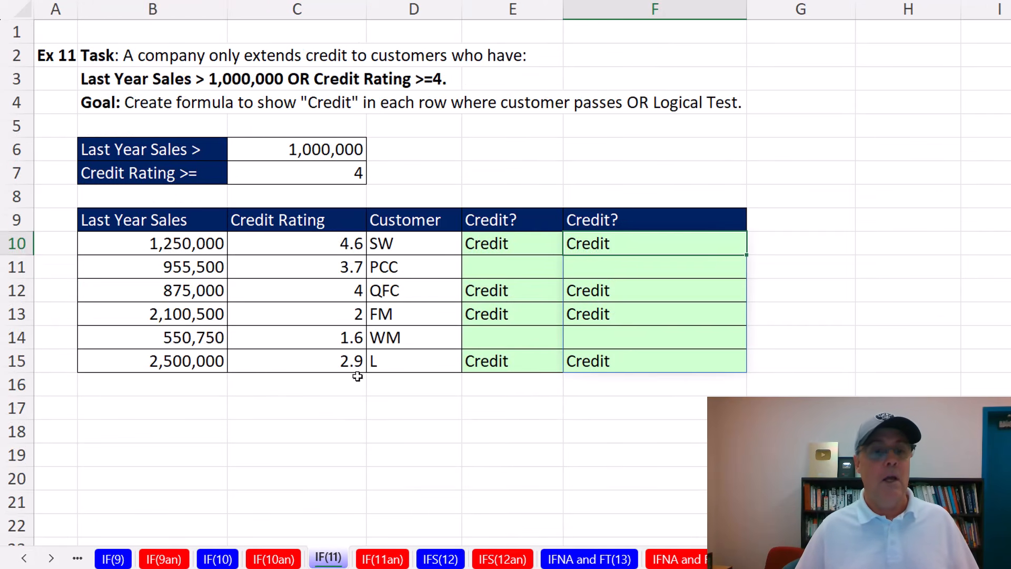
{"action": "left_click", "coordinate": [504, 238]}
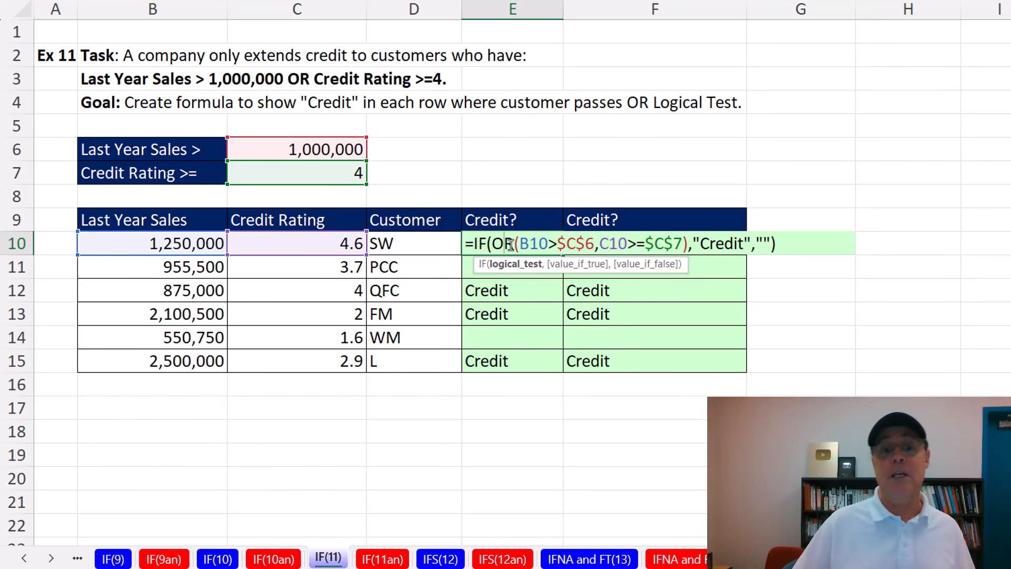
Review the spilled IF formula in F10 that adds the two credit tests as OR logic on the IF(11) sheet.
{"action": "key", "text": "Return"}
{"action": "double_click", "coordinate": [639, 242]}
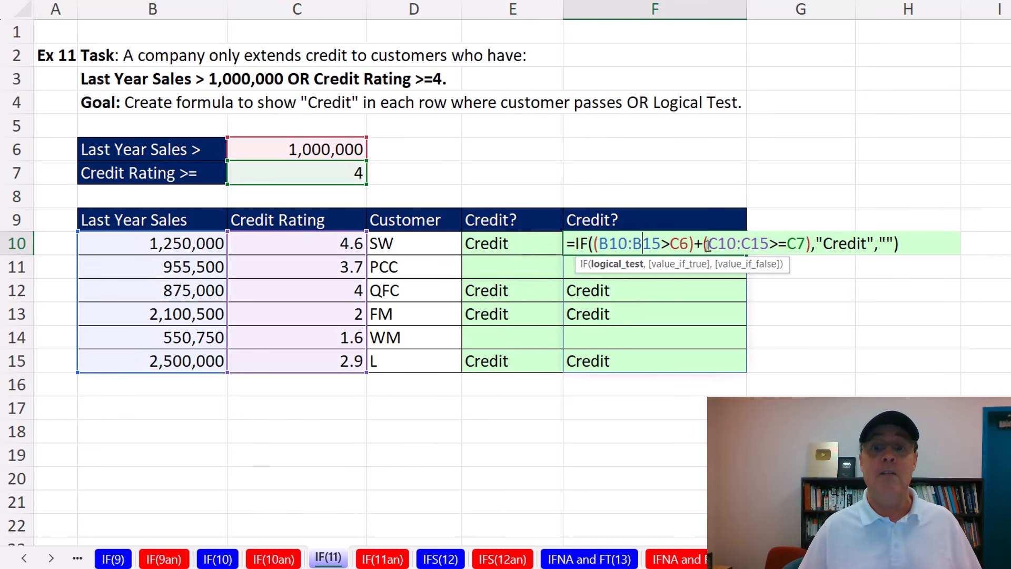
{"action": "key", "text": "Escape"}
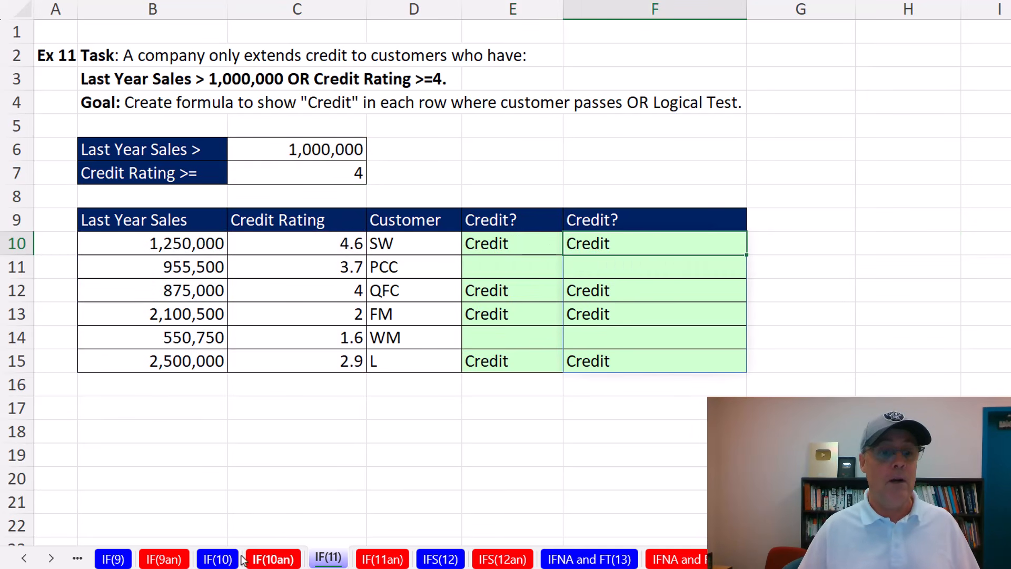
Review the scholarship eligibility formulas in G10 and H10 on the IF(10) sheet.
{"action": "left_click", "coordinate": [218, 559]}
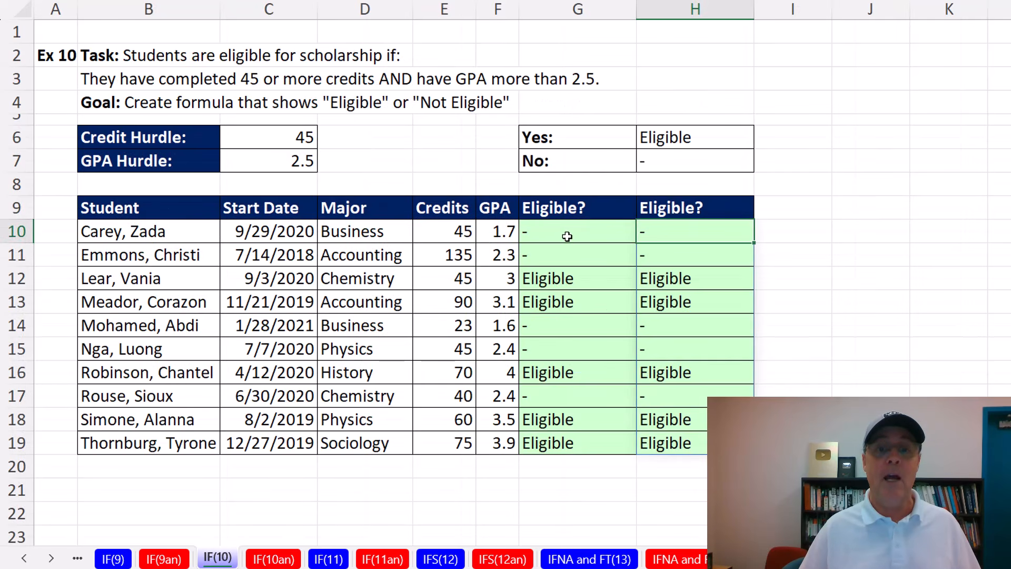
{"action": "double_click", "coordinate": [566, 238]}
{"action": "key", "text": "Escape"}
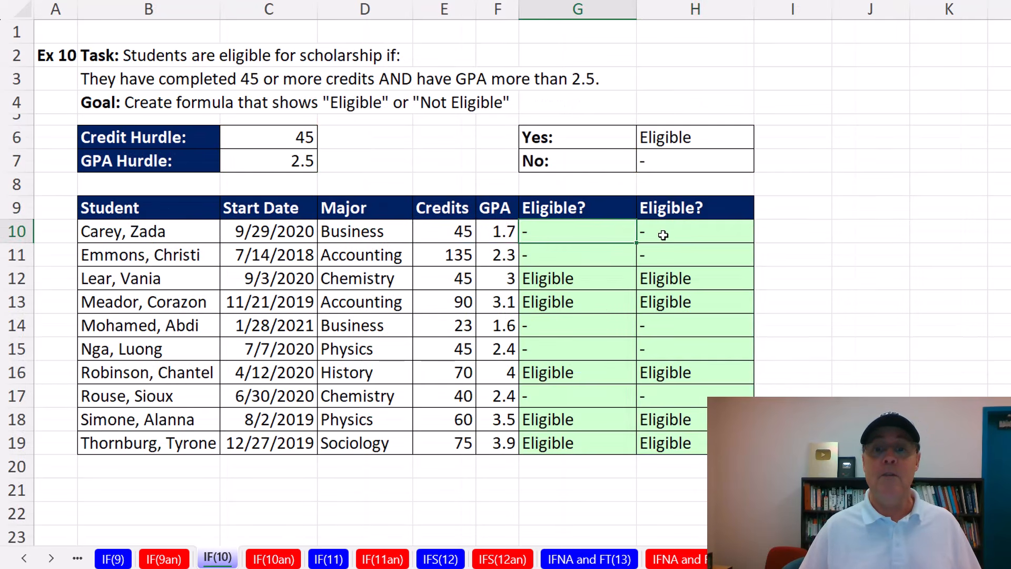
{"action": "double_click", "coordinate": [663, 235]}
{"action": "key", "text": "Escape"}
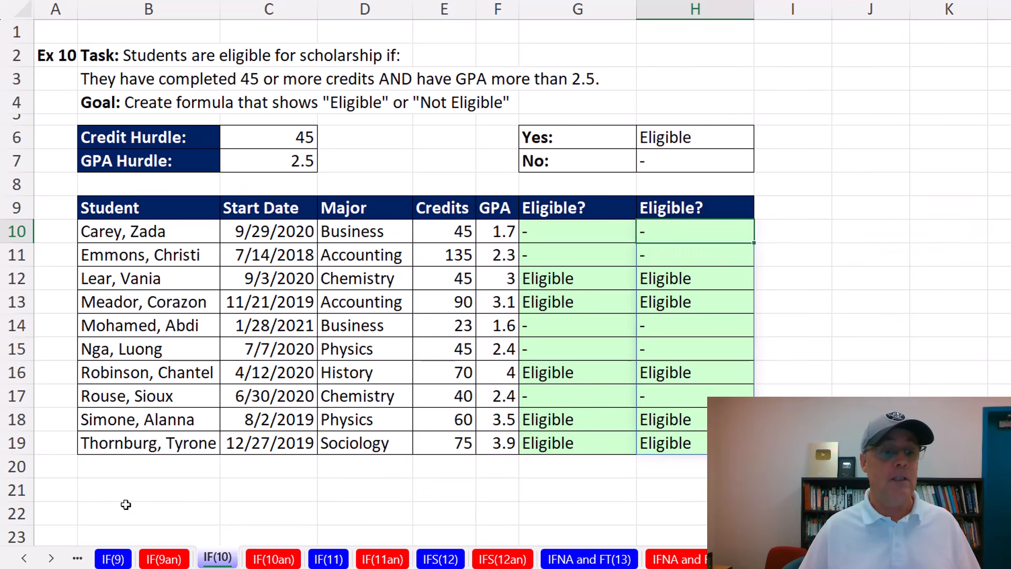
Review the invoice price formula in D7 and the IF and ISNUMBER sales formula in E7 on the IF(9) sheet.
{"action": "left_click", "coordinate": [112, 559]}
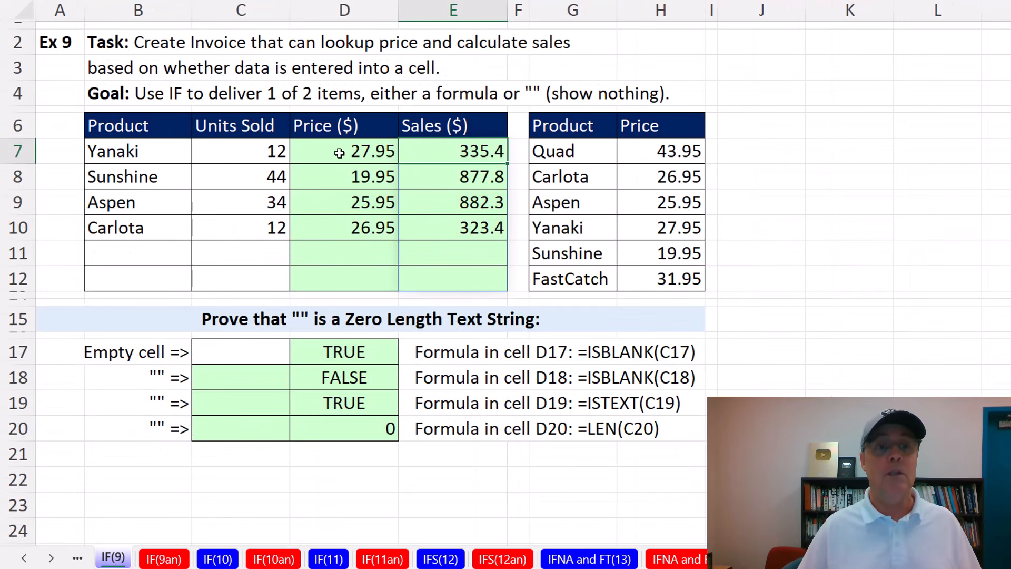
{"action": "double_click", "coordinate": [339, 153]}
{"action": "key", "text": "Escape"}
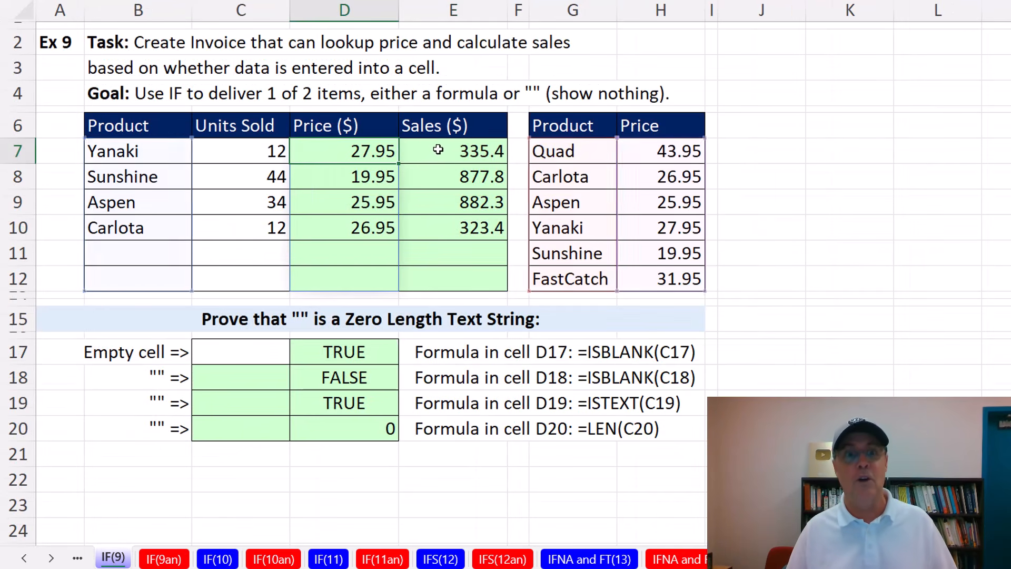
{"action": "double_click", "coordinate": [442, 149]}
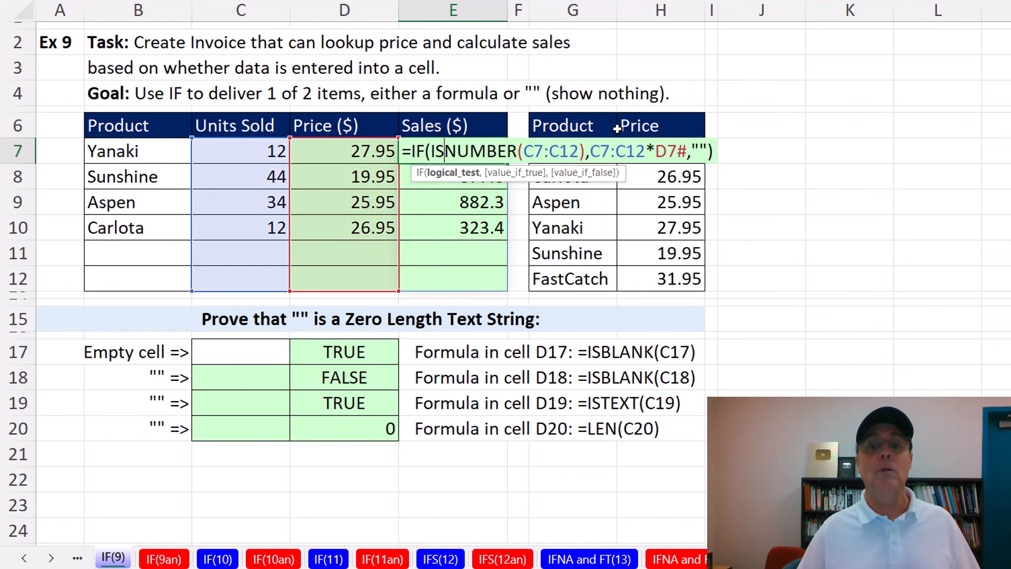
{"action": "key", "text": "Escape"}
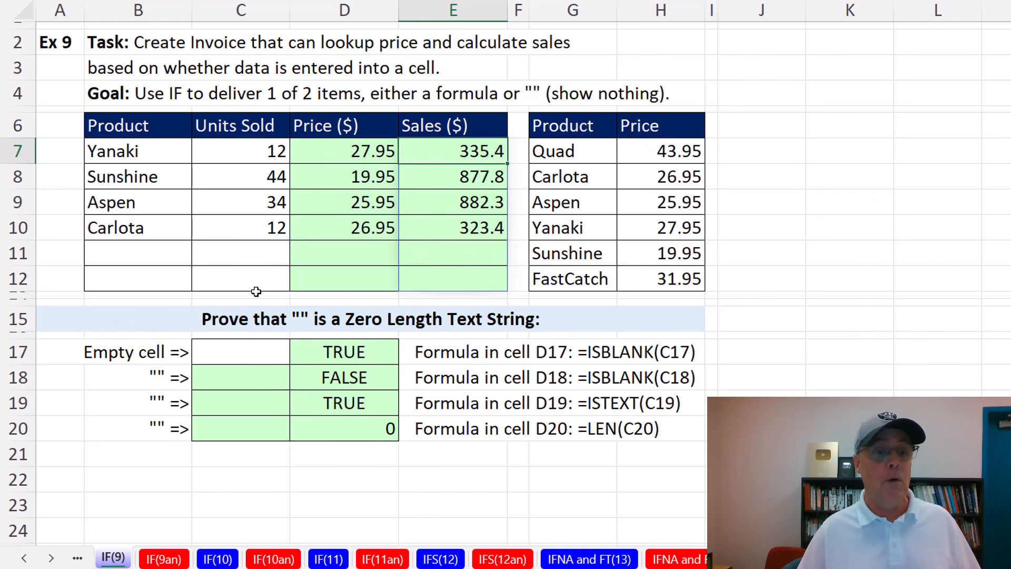
Look back at the bonus and balance examples on the IF(6-8) sheet and open the LT(1-5) sheet.
{"action": "left_click", "coordinate": [24, 558]}
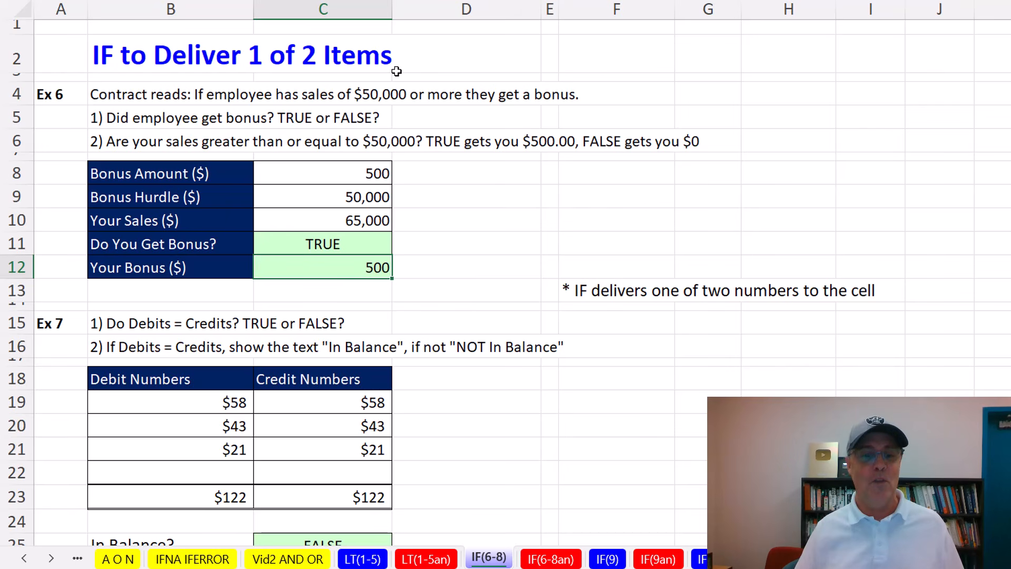
{"action": "left_click", "coordinate": [363, 559]}
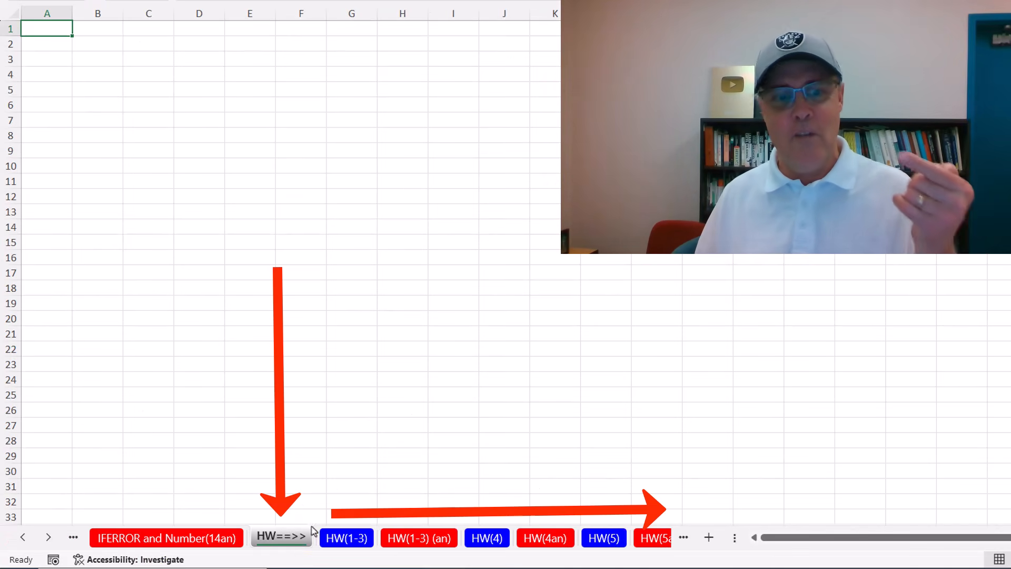
Look through the homework sheets HW(1-3) to HW(5), including the answer sheets HW(1-3) (an) and HW(4an).
{"action": "left_click", "coordinate": [344, 539]}
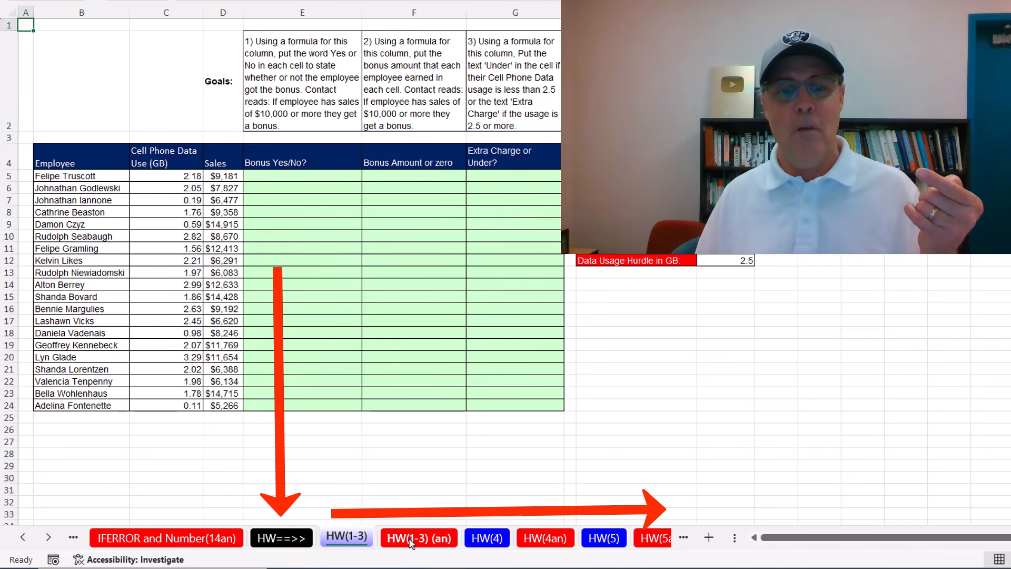
{"action": "left_click", "coordinate": [420, 538]}
{"action": "left_click", "coordinate": [496, 543]}
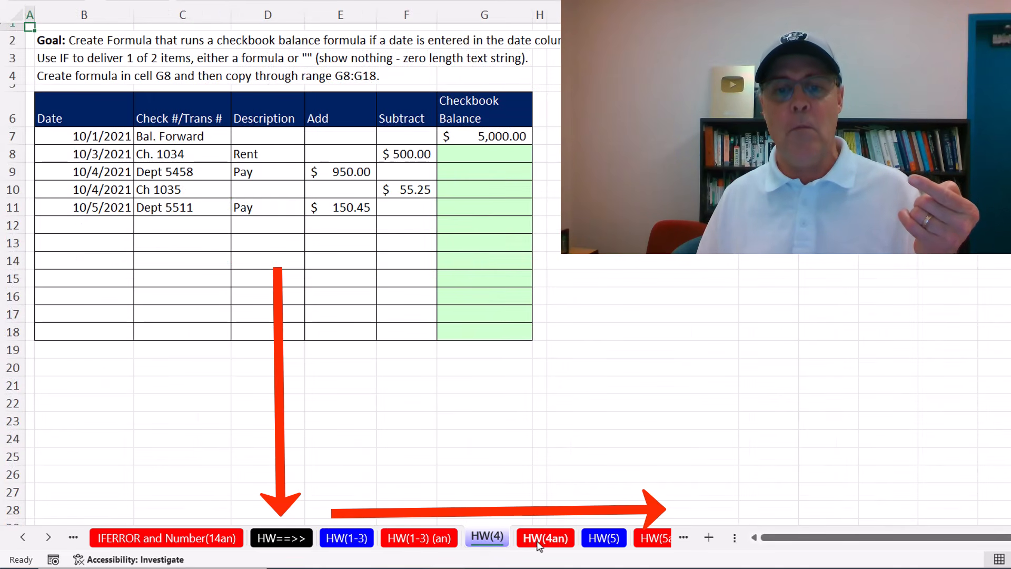
{"action": "left_click", "coordinate": [539, 542]}
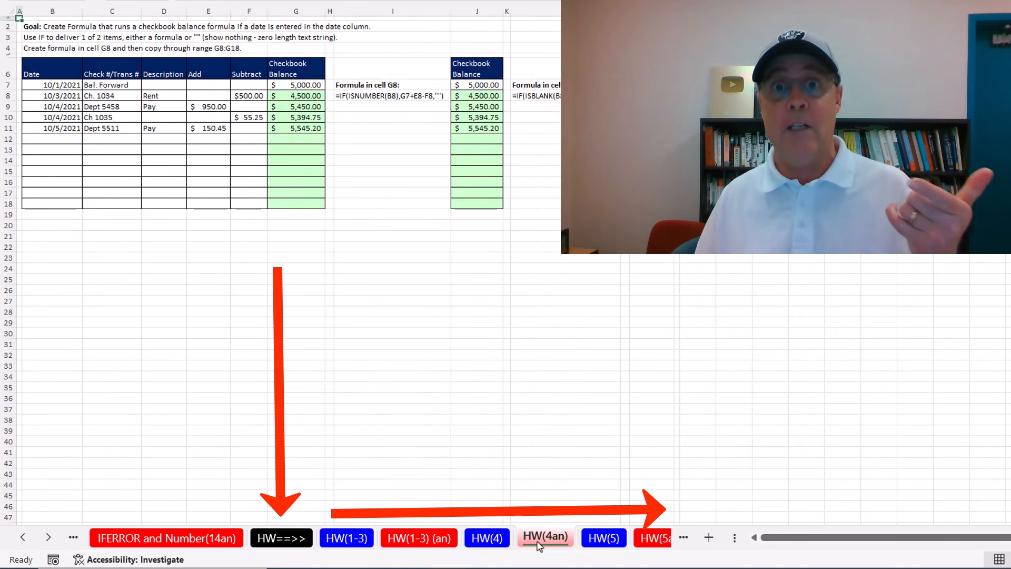
{"action": "left_click", "coordinate": [600, 543]}
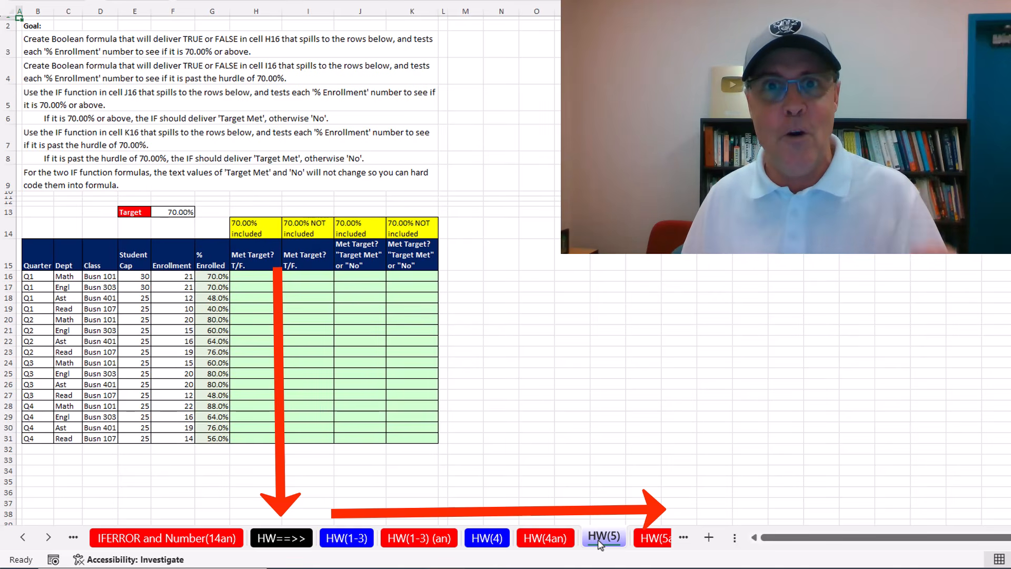